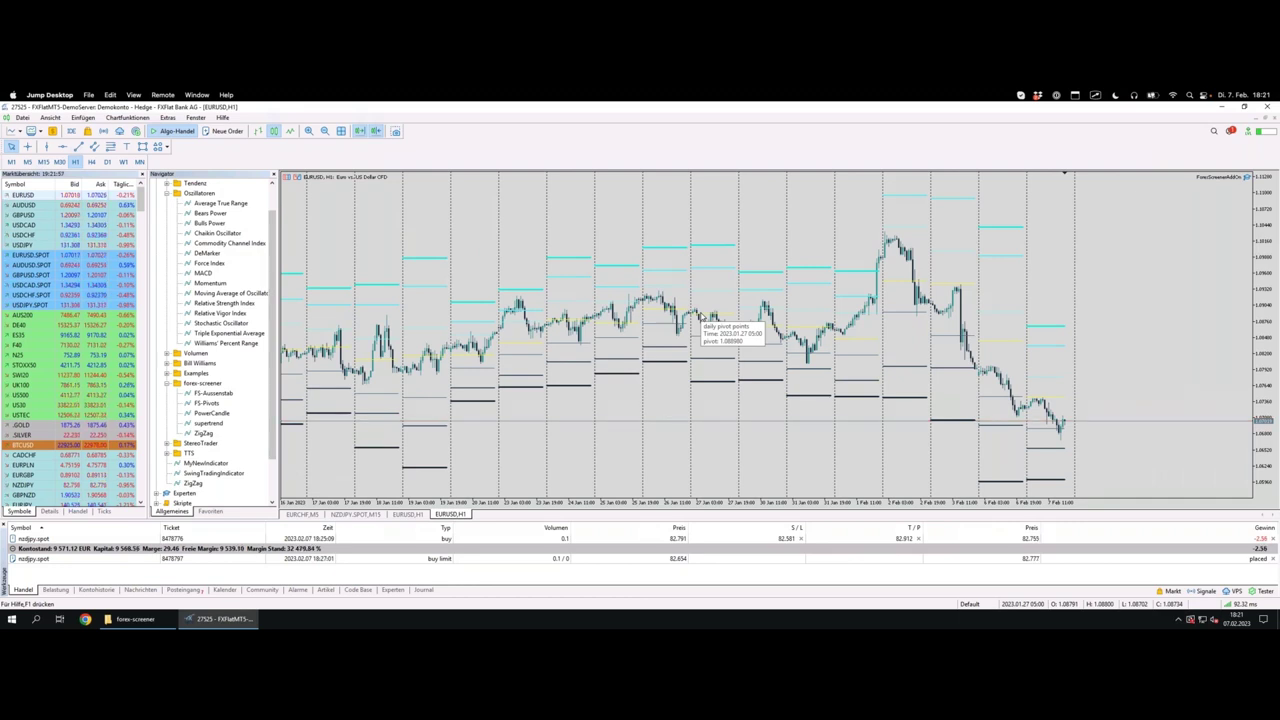
left_click(1068, 425)
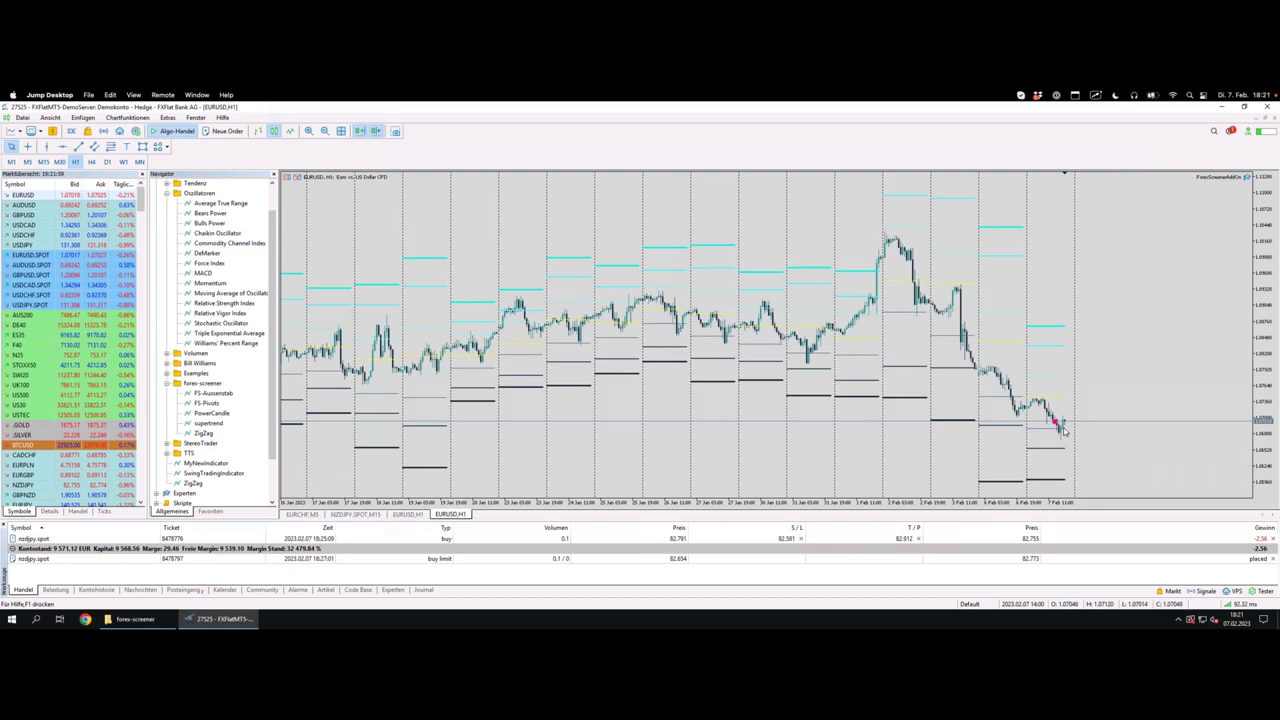
mouse_move(1068, 424)
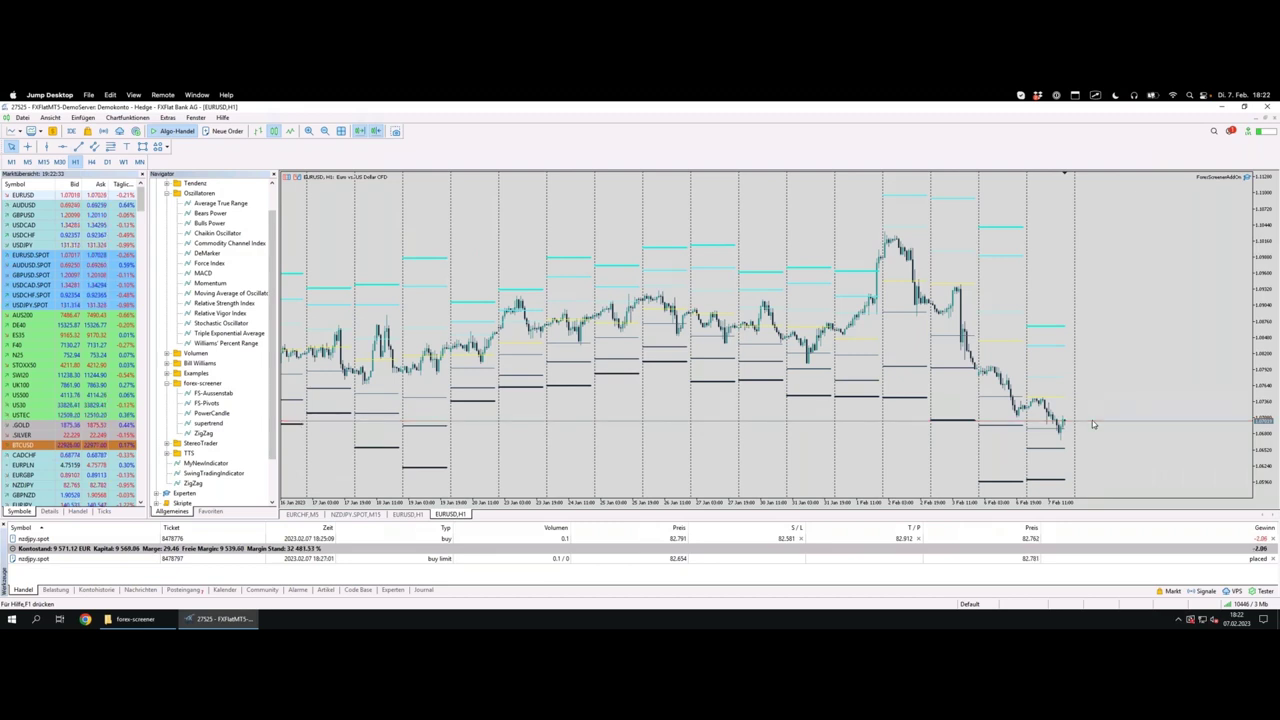
mouse_move(1040, 379)
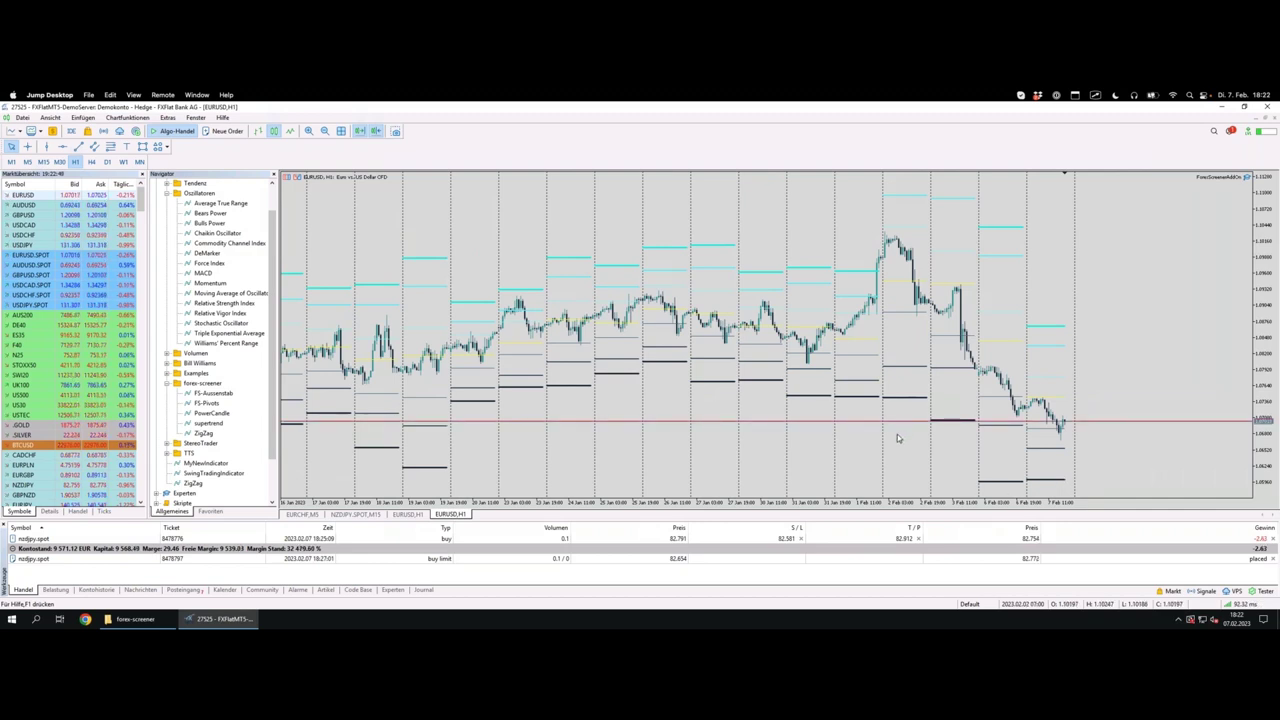
Switch to the Forex-Screener page in Safari and look over the basic filters of the screener.
key("ctrl+Left")
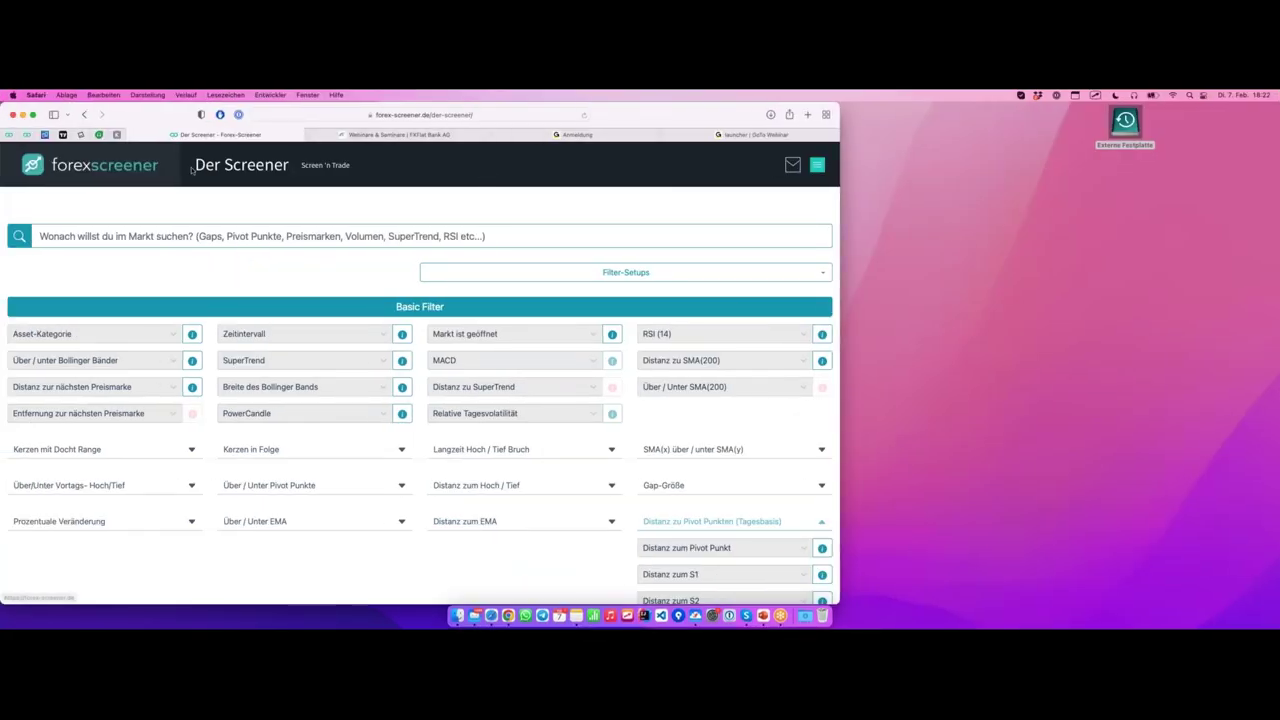
left_click(432, 116)
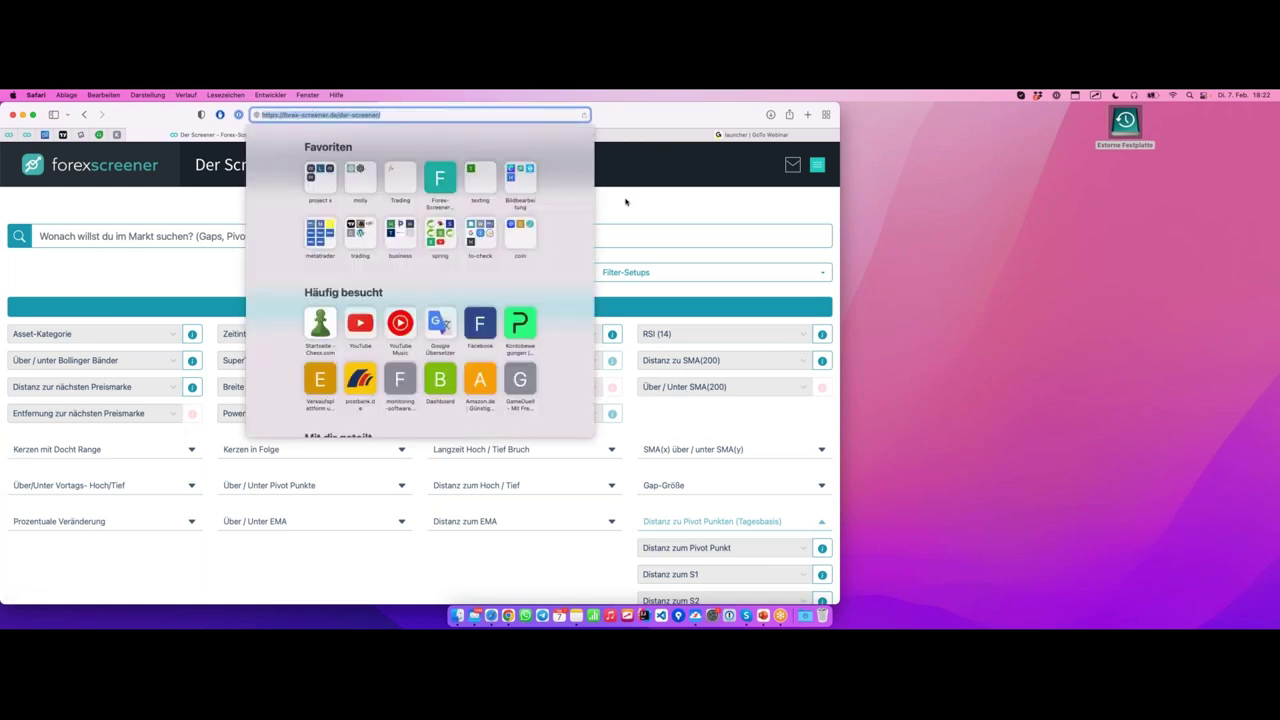
left_click(626, 198)
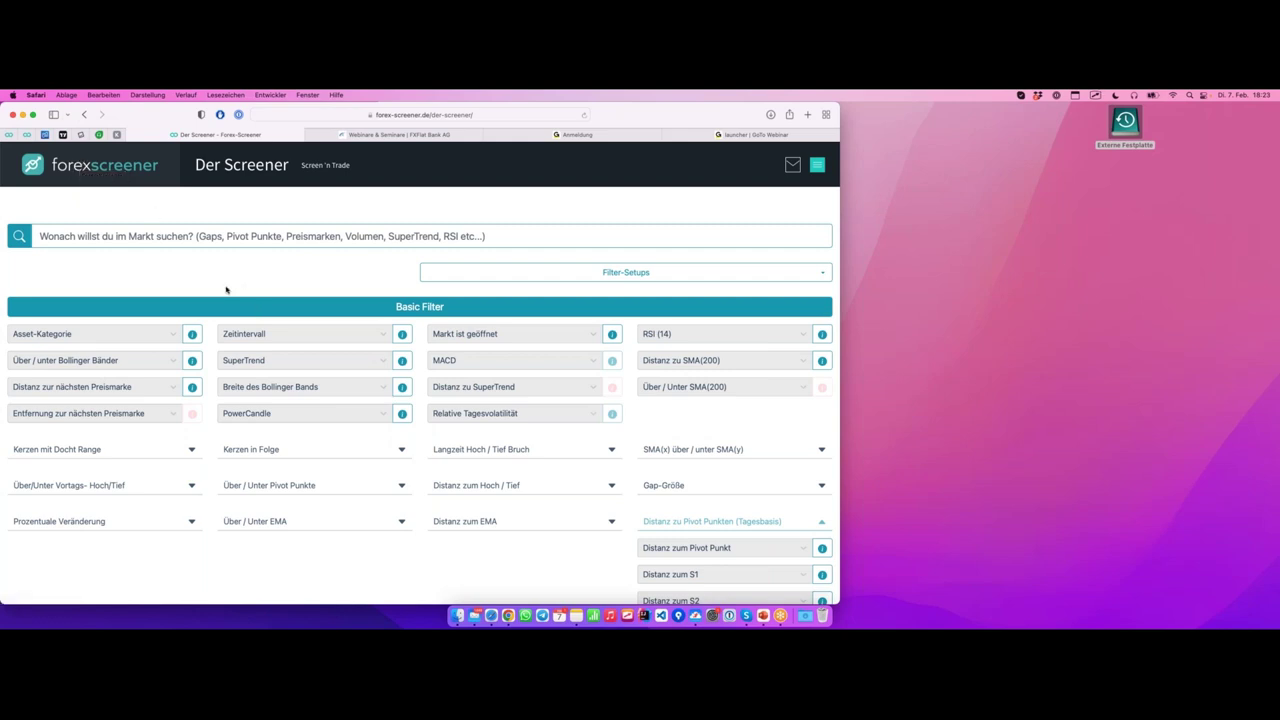
scroll(200, 285, "down", 2)
scroll(230, 285, "up", 1)
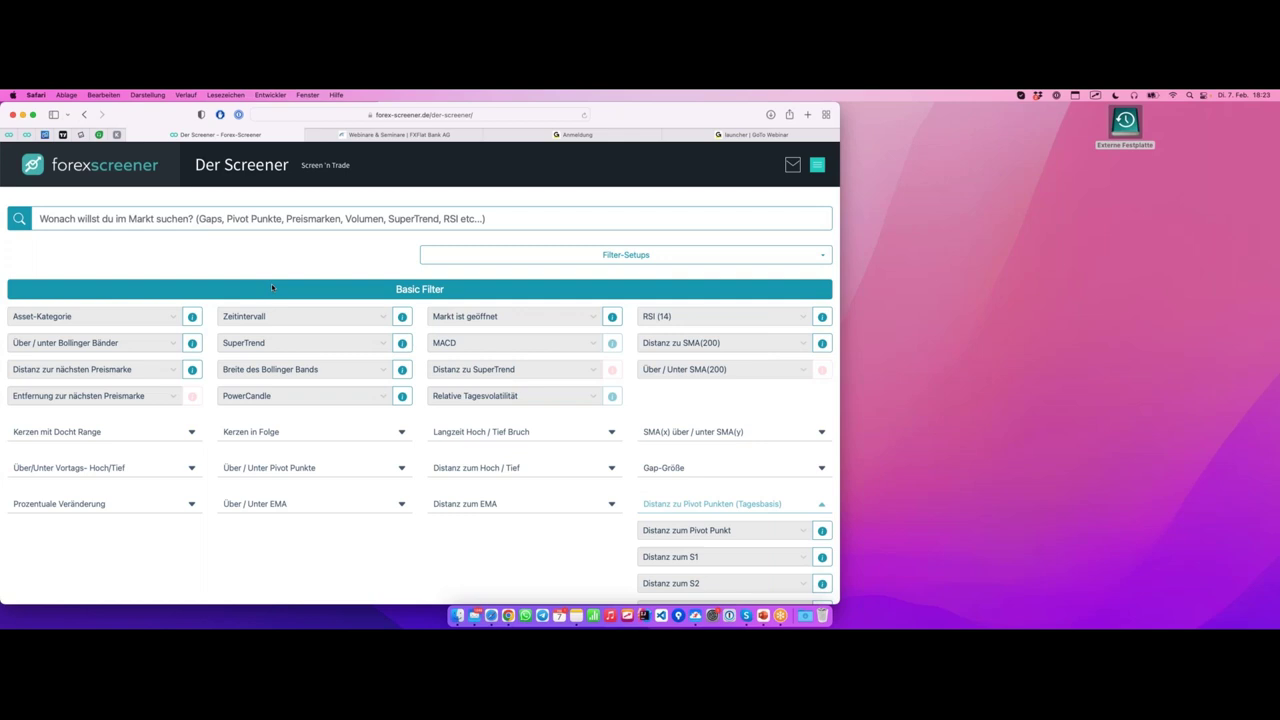
scroll(300, 288, "down", 2)
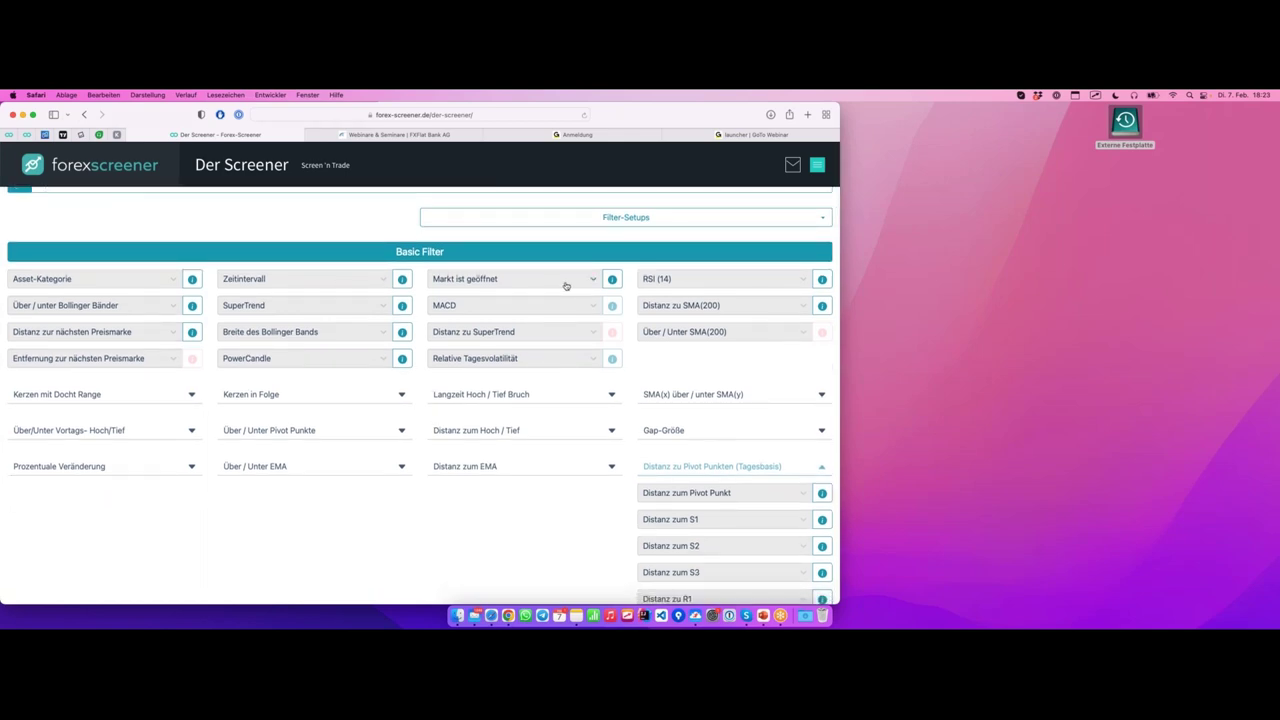
scroll(560, 290, "up", 3)
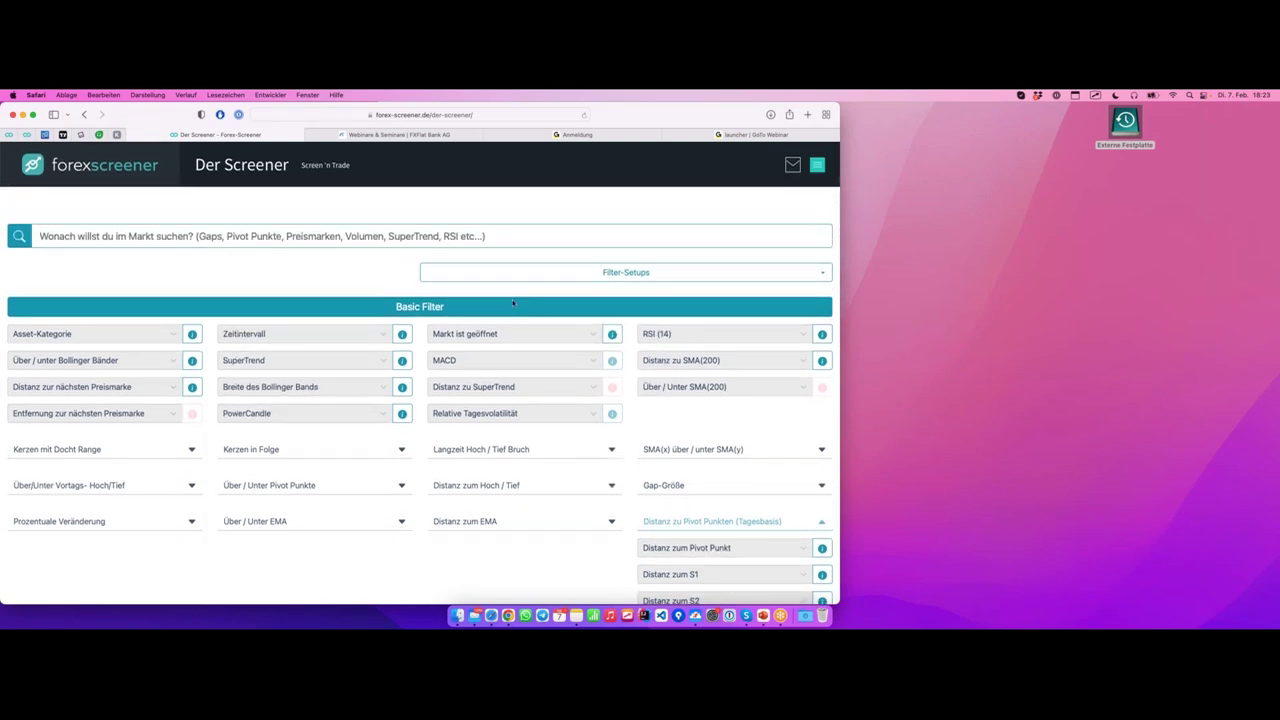
Set the asset category filter to Forex (Majors), Forex (Minors) and Index.
left_click(216, 240)
left_click(112, 335)
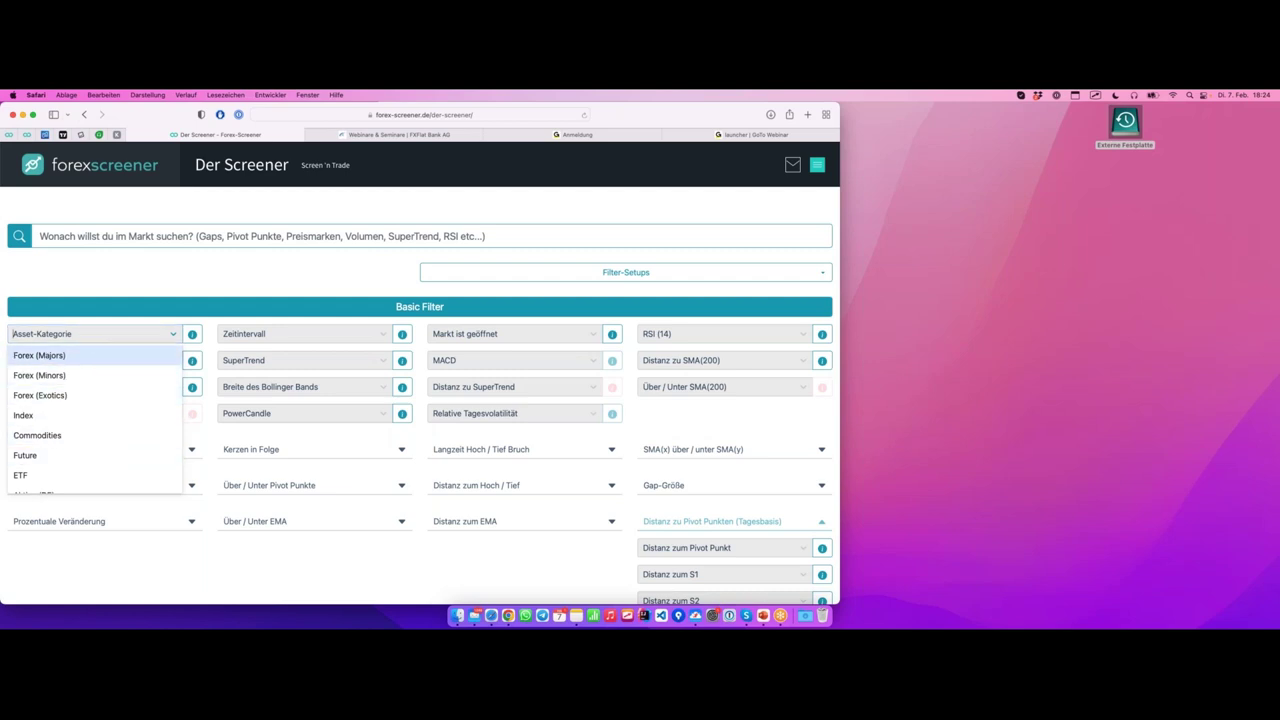
left_click(103, 355)
left_click(115, 338)
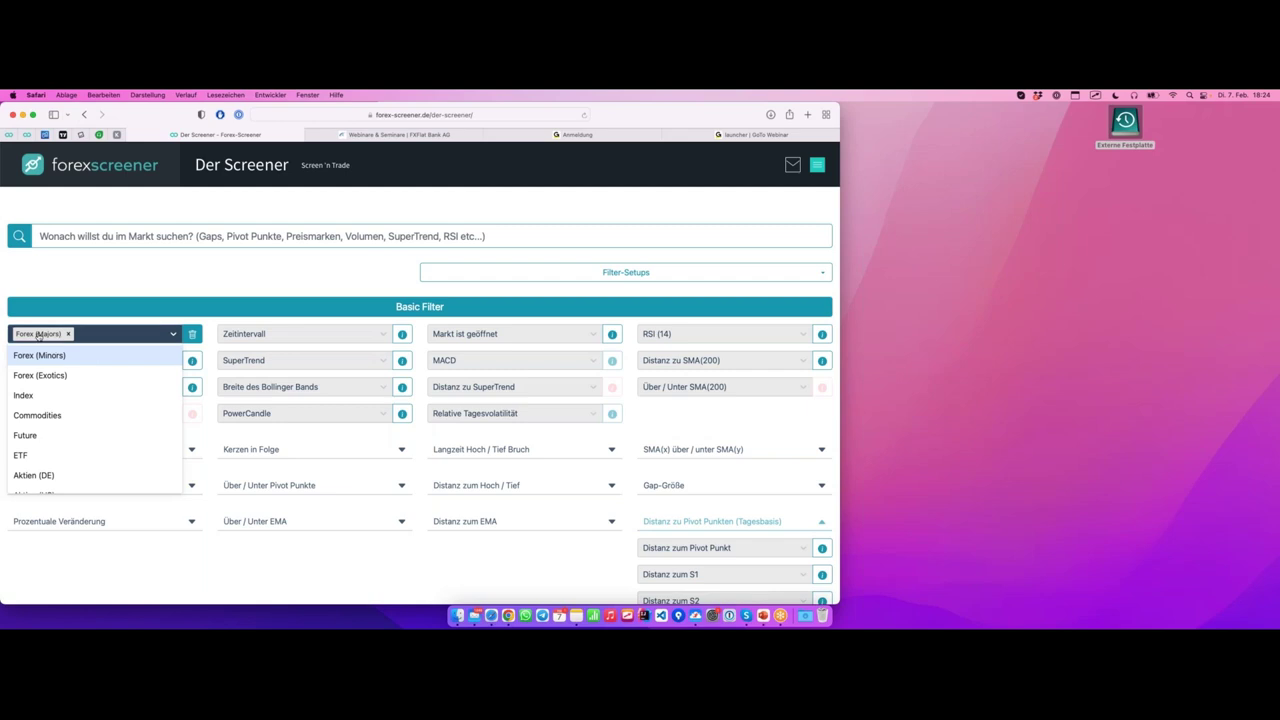
left_click(107, 356)
left_click(152, 338)
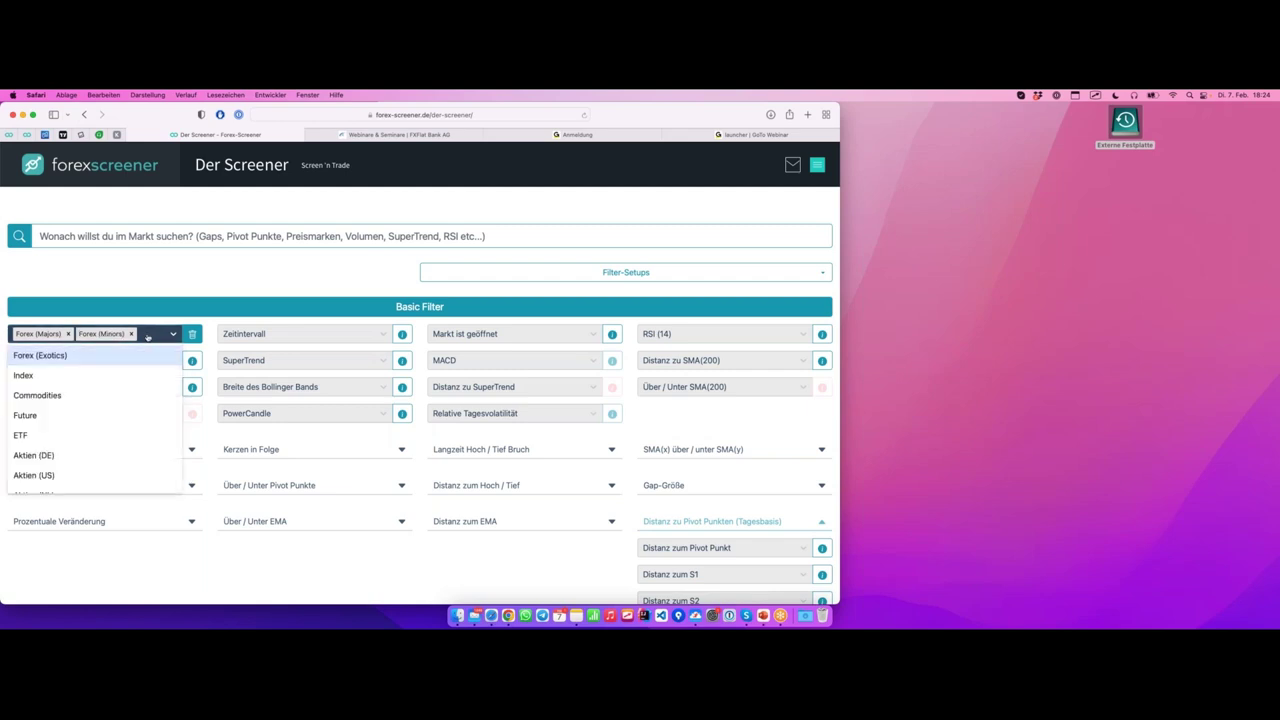
scroll(117, 390, "down", 3)
scroll(117, 390, "up", 3)
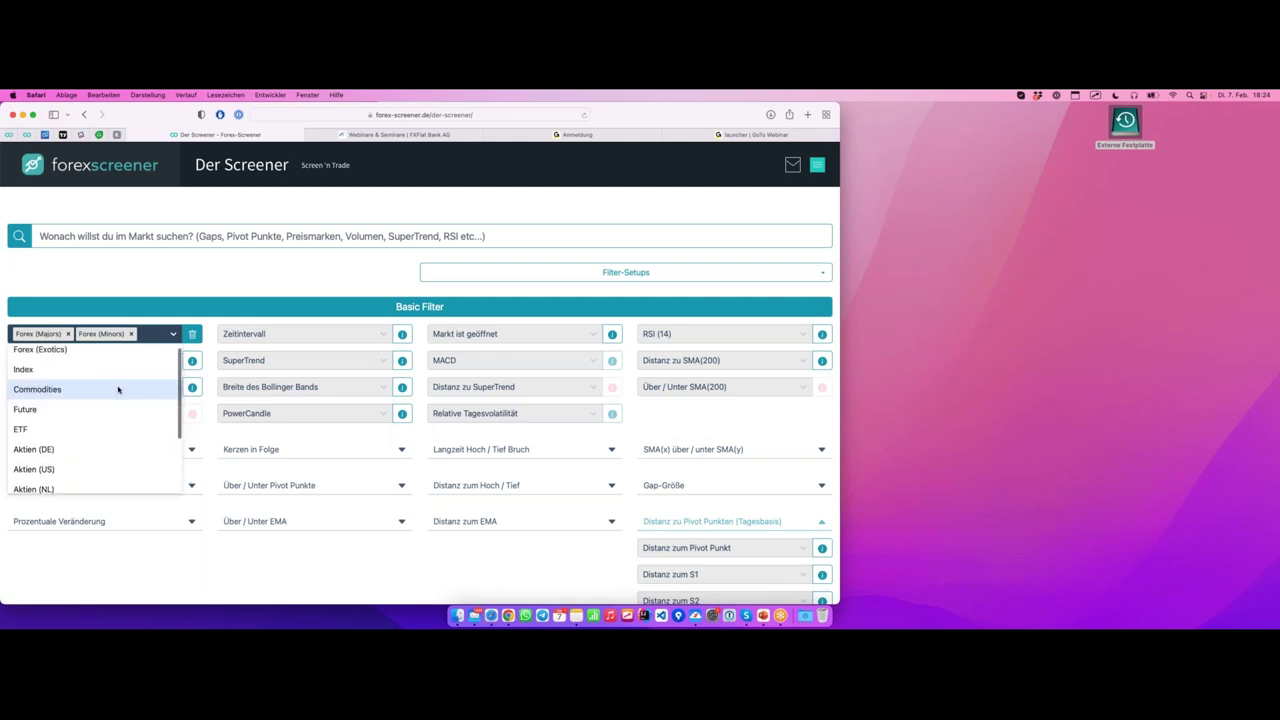
left_click(54, 378)
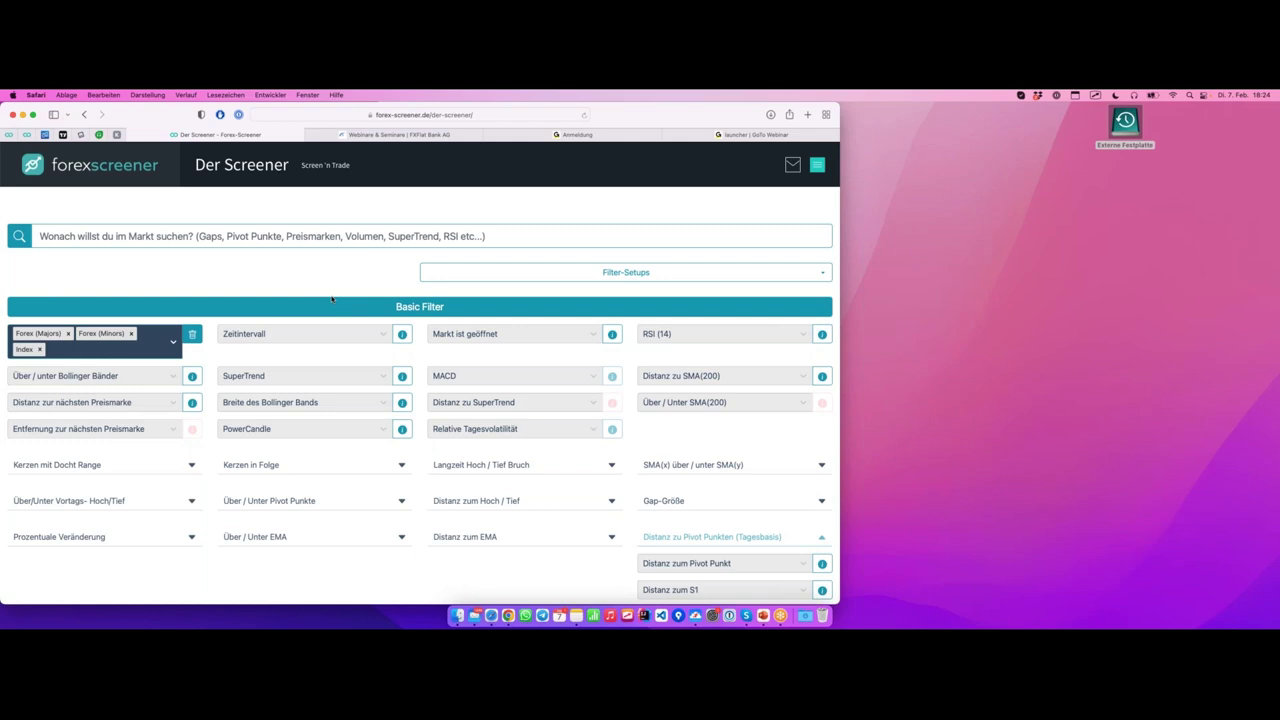
Set the time interval filter (Zeitintervall) to H1.
left_click(335, 336)
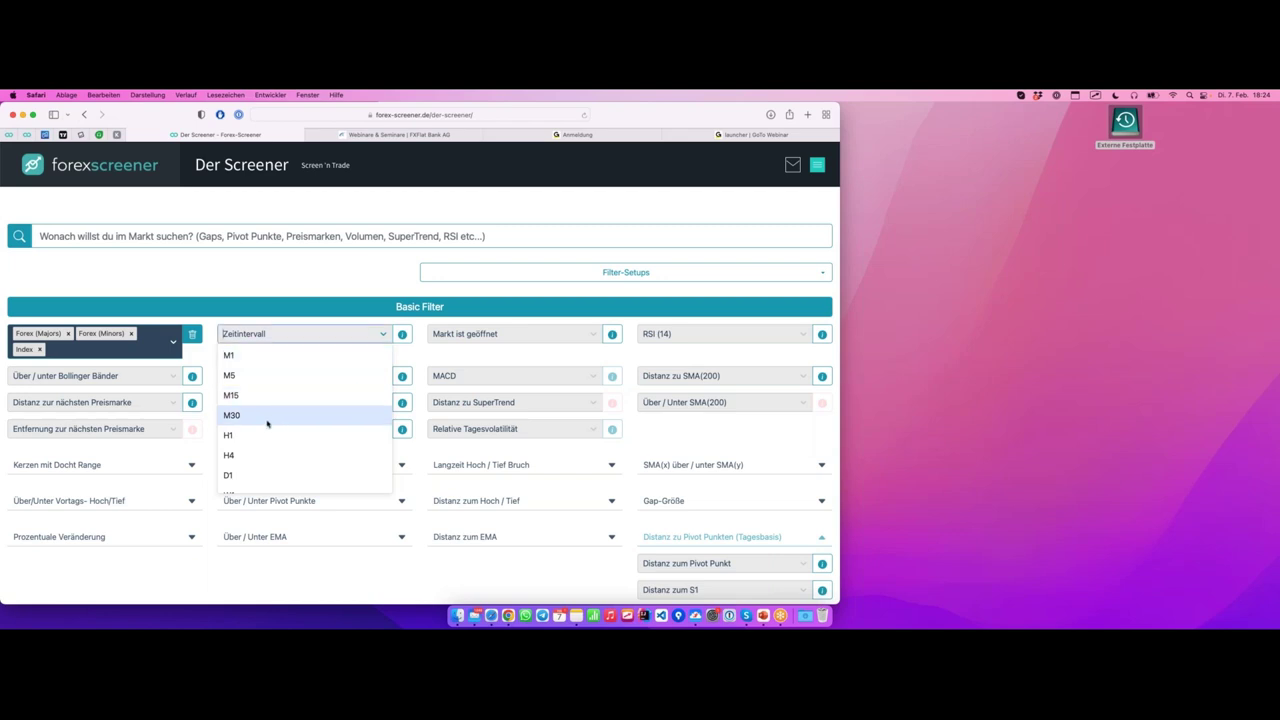
left_click(266, 434)
left_click(305, 334)
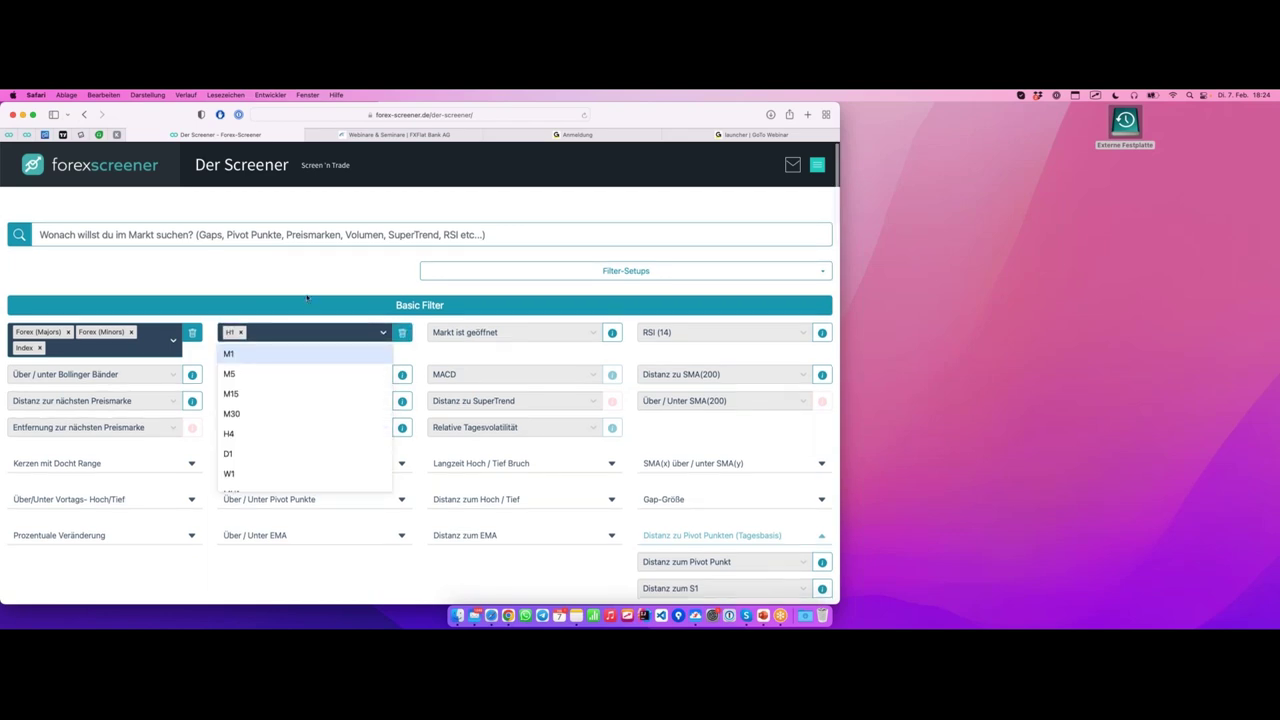
left_click(208, 340)
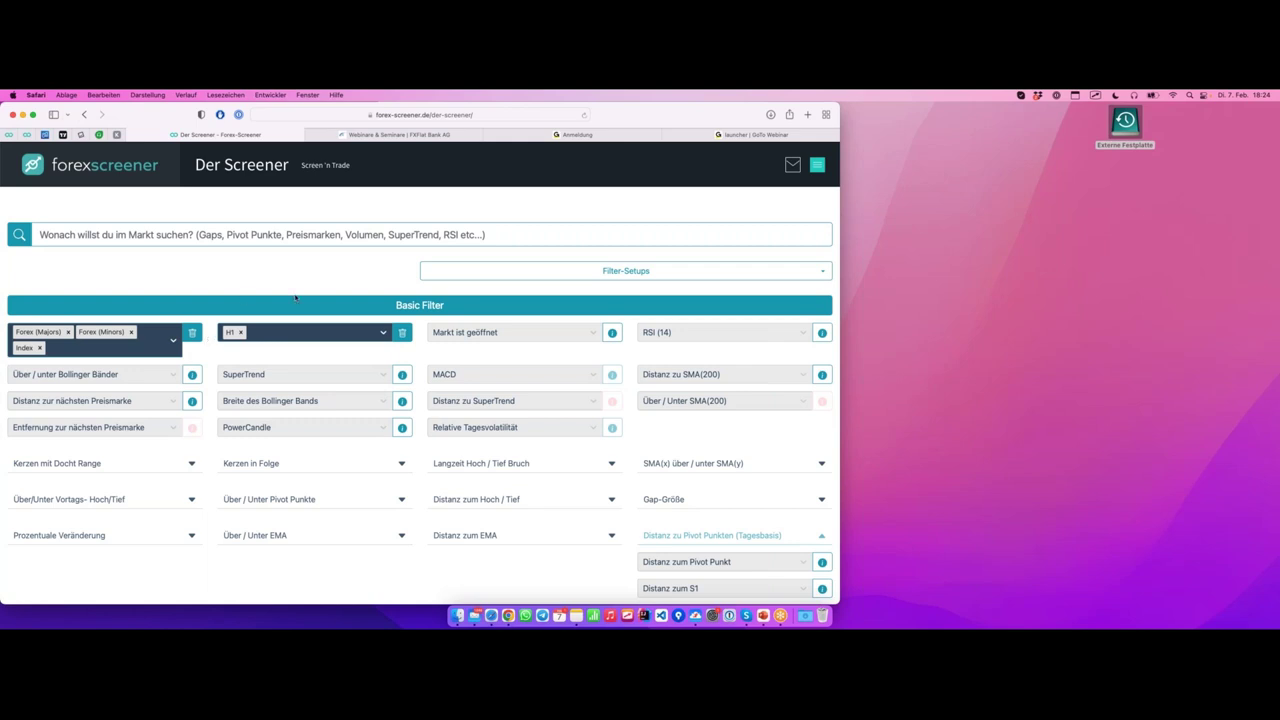
Search the screener's filters for "pivo" and look over the matching pivot point filter groups.
scroll(296, 297, "down", 5)
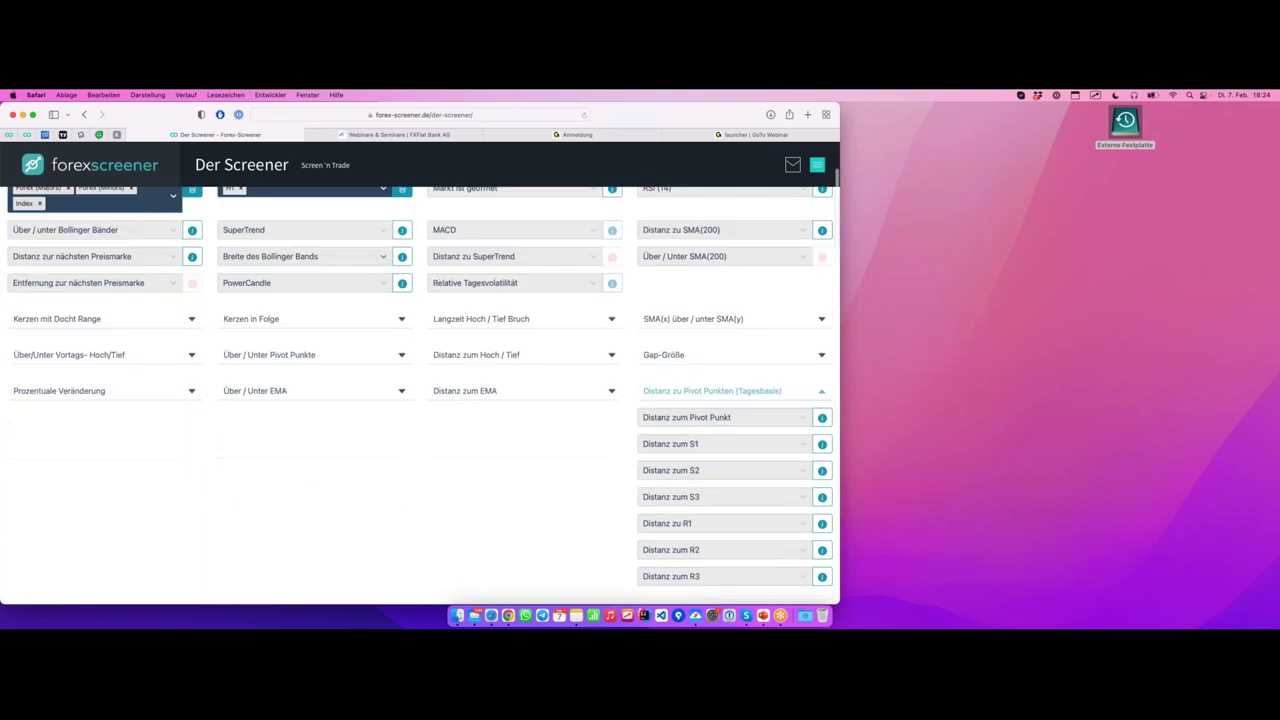
scroll(292, 290, "down", 2)
scroll(292, 290, "up", 7)
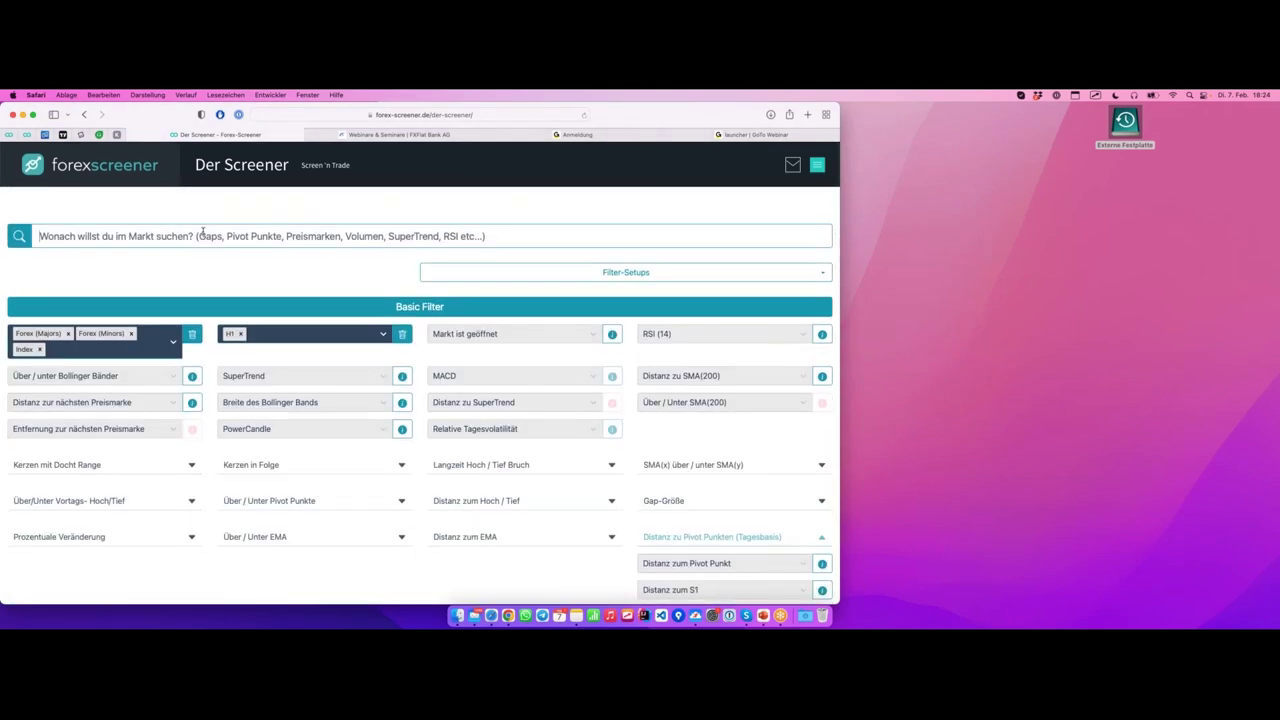
left_click(202, 232)
type("pivo")
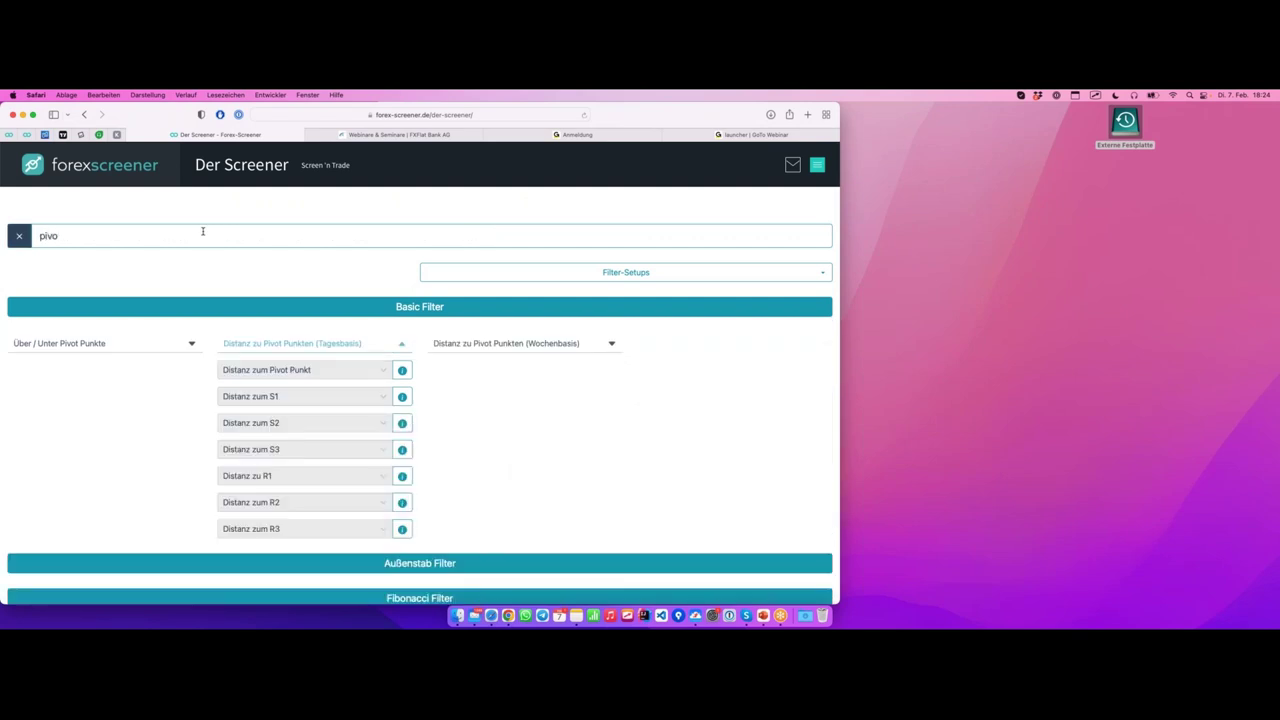
left_click_drag(87, 239, 27, 233)
left_click(160, 397)
left_click_drag(213, 352, 364, 356)
left_click_drag(556, 357, 580, 357)
scroll(400, 474, "down", 2)
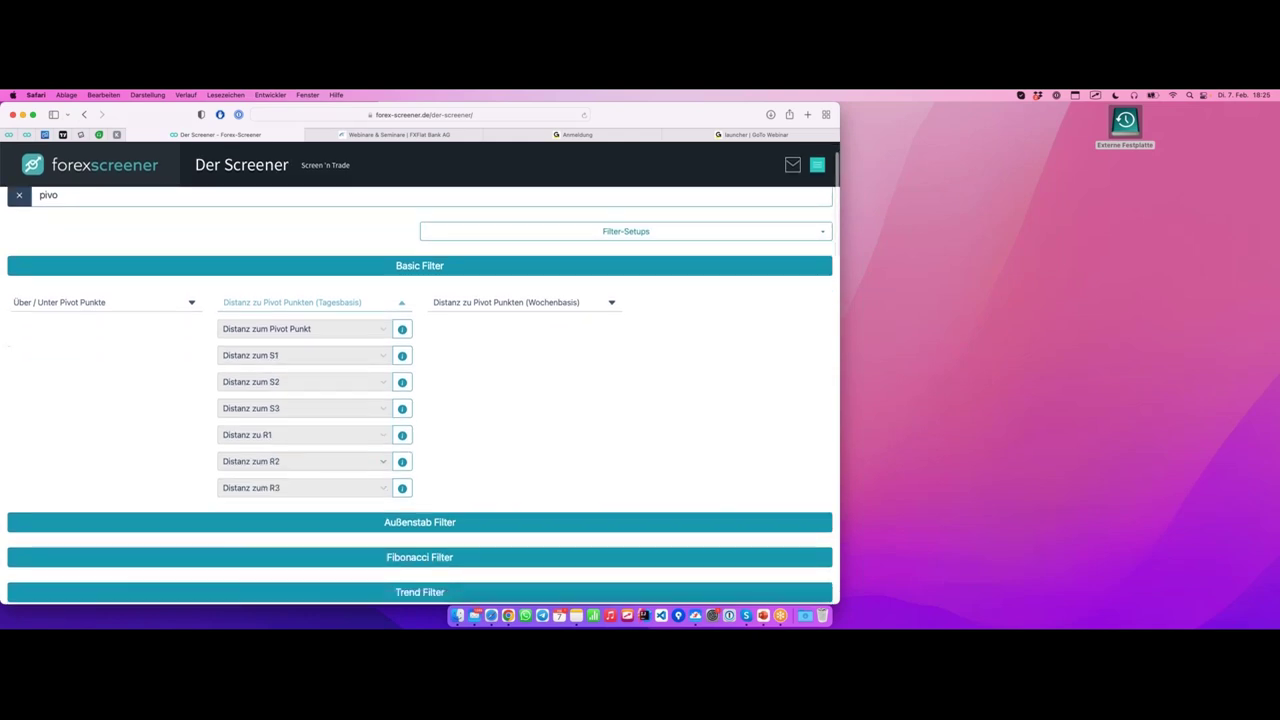
Try the daily pivot filter Distanz zum R3 with Distanz < 0.1% and check the search results.
left_click(345, 492)
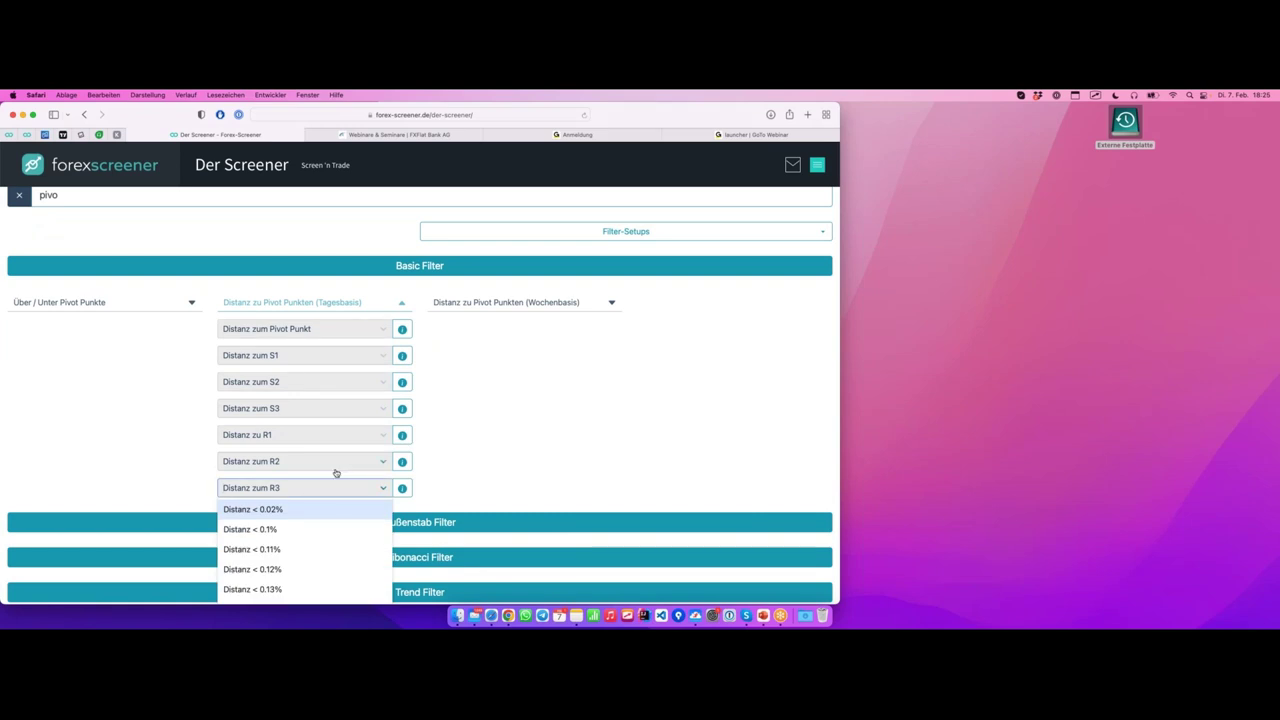
left_click(285, 528)
scroll(450, 480, "down", 2)
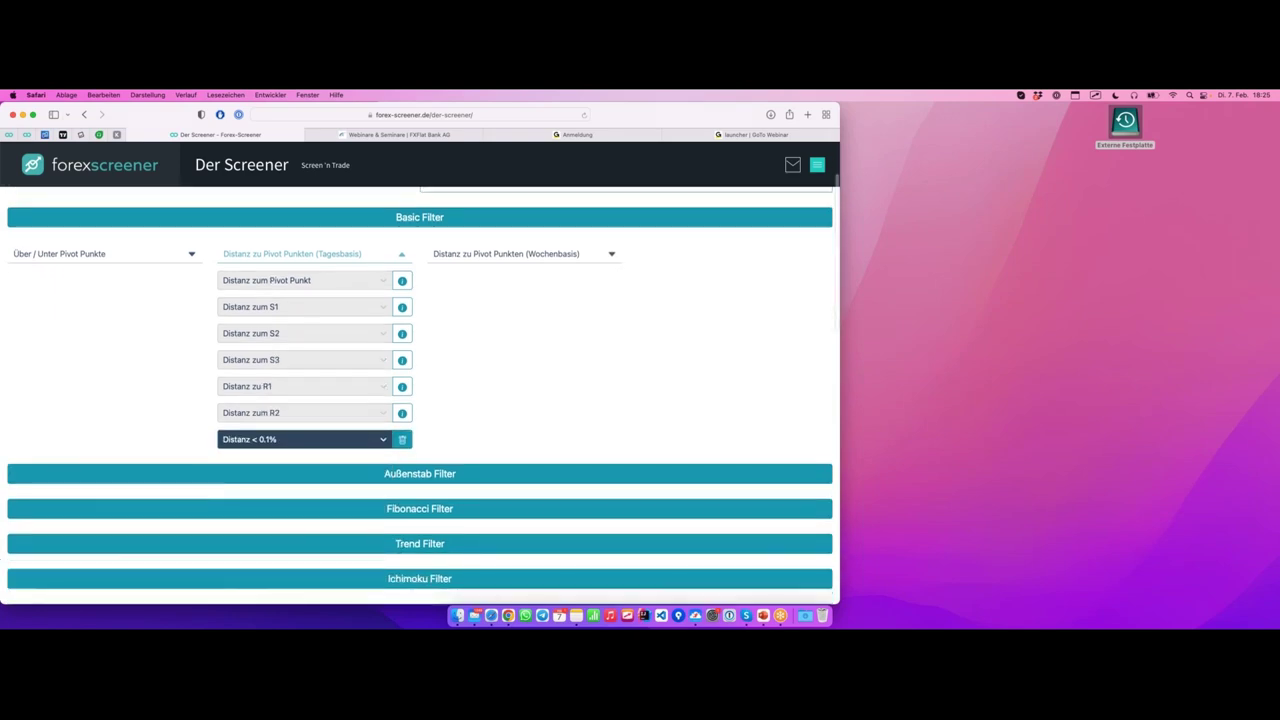
left_click_drag(242, 451, 285, 452)
scroll(362, 295, "down", 10)
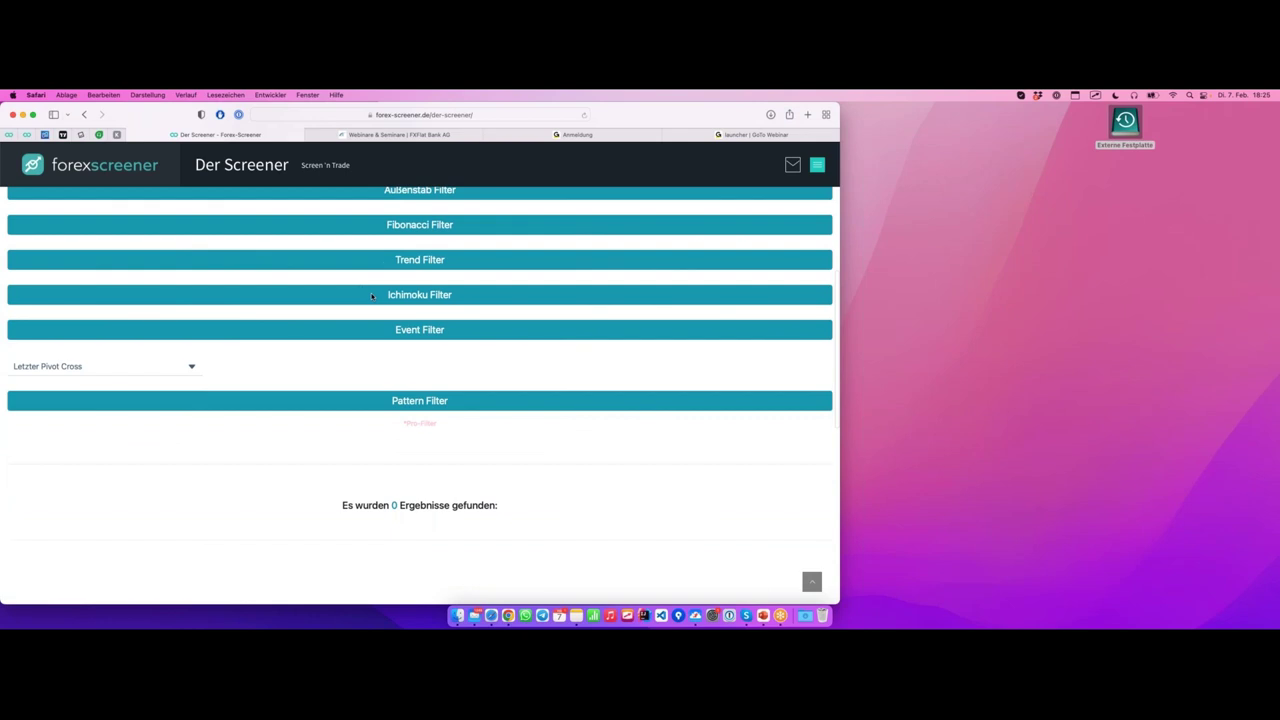
scroll(357, 340, "down", 1)
left_click_drag(340, 487, 508, 492)
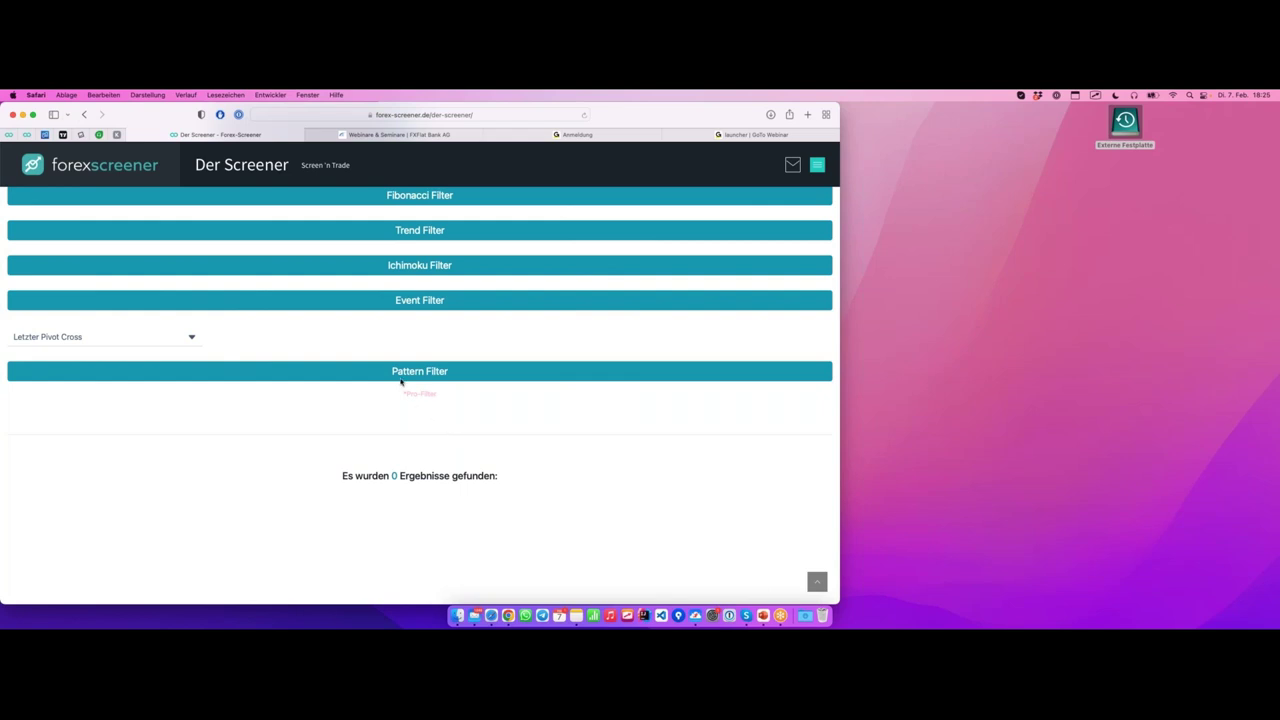
Replace the R3 filter with Distanz zum S3 at Distanz < 0.1% and check the search results.
scroll(401, 381, "up", 5)
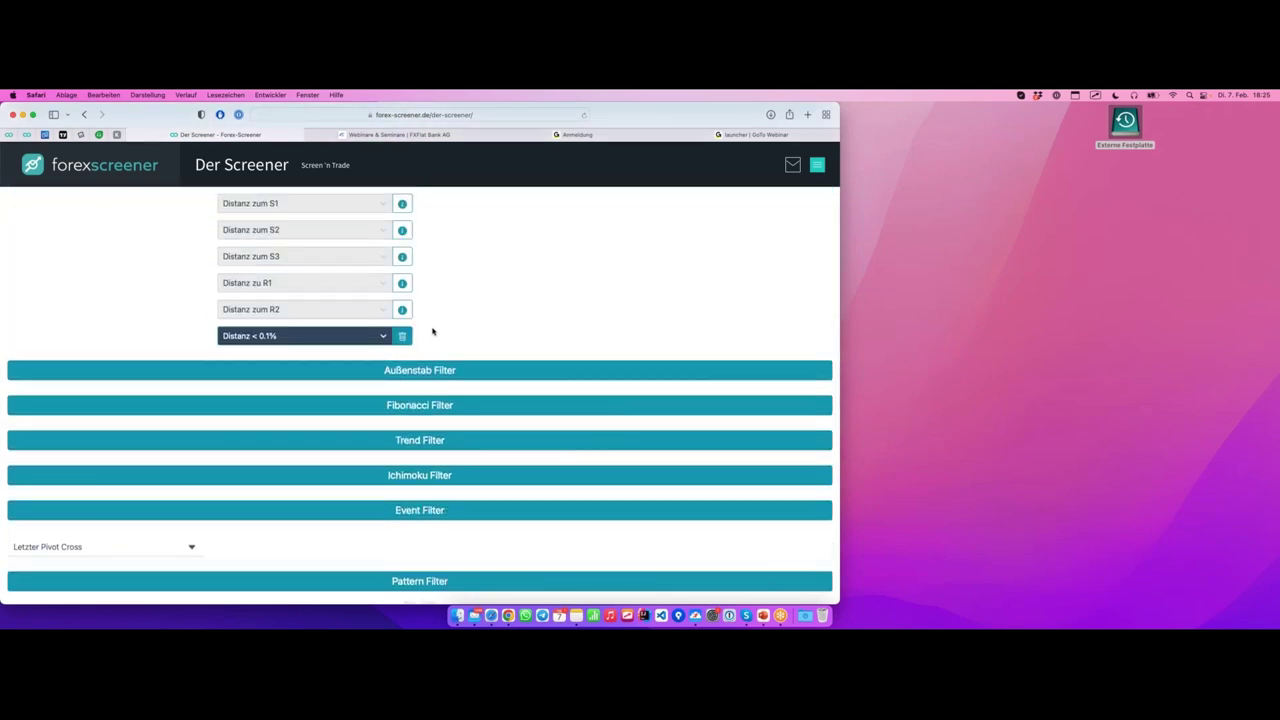
left_click(402, 336)
scroll(296, 236, "up", 1)
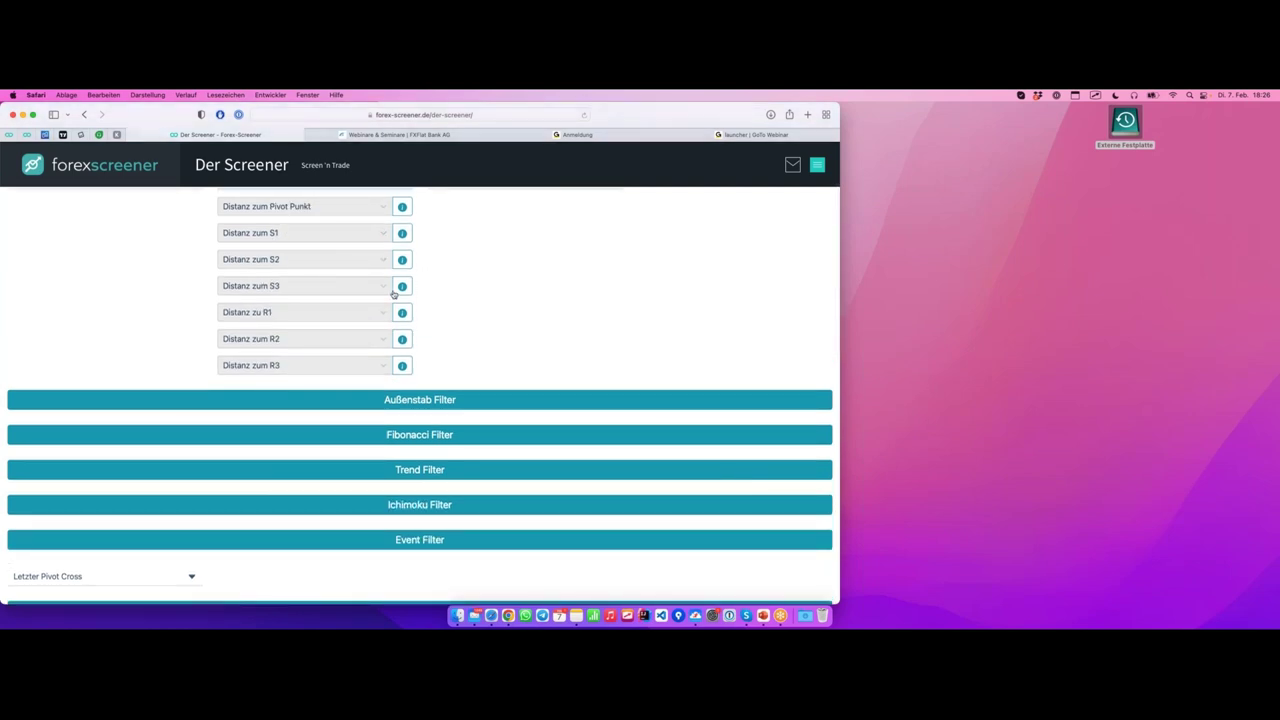
left_click(339, 289)
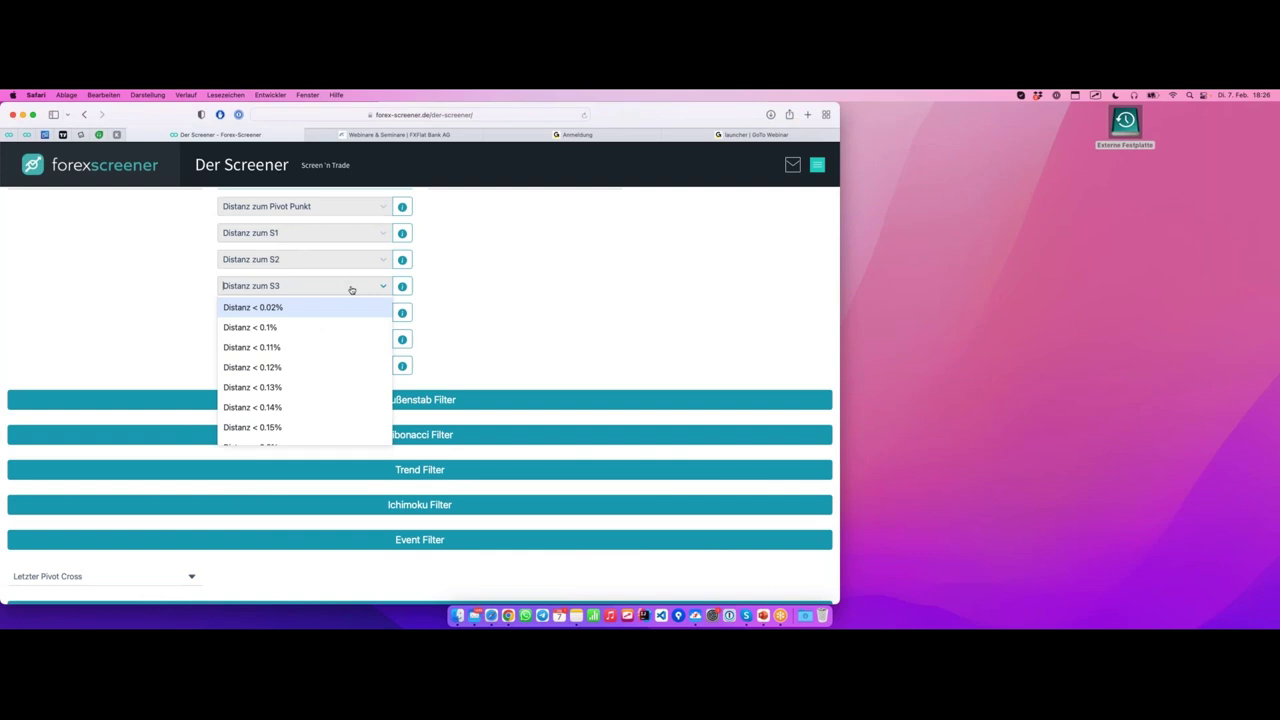
left_click(291, 327)
scroll(450, 306, "down", 6)
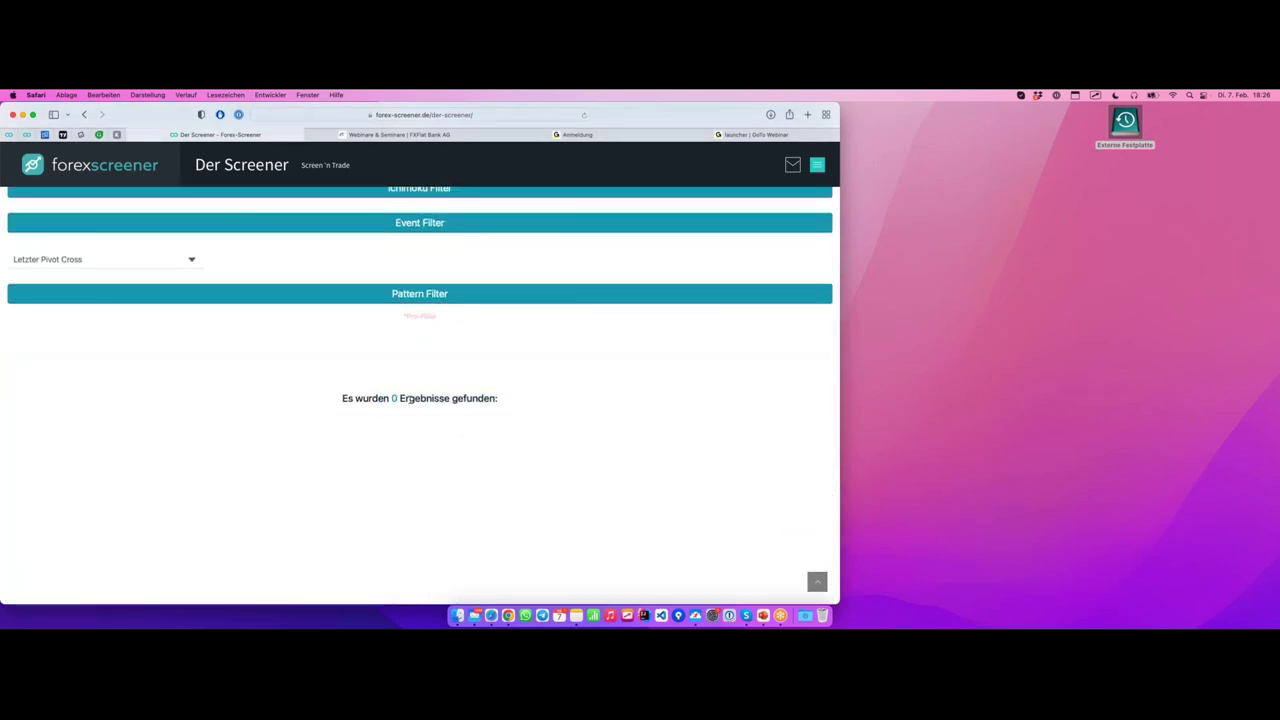
Replace the S3 filter with Distanz zum R2 at Distanz < 0.1% and check the search results.
scroll(487, 344, "up", 6)
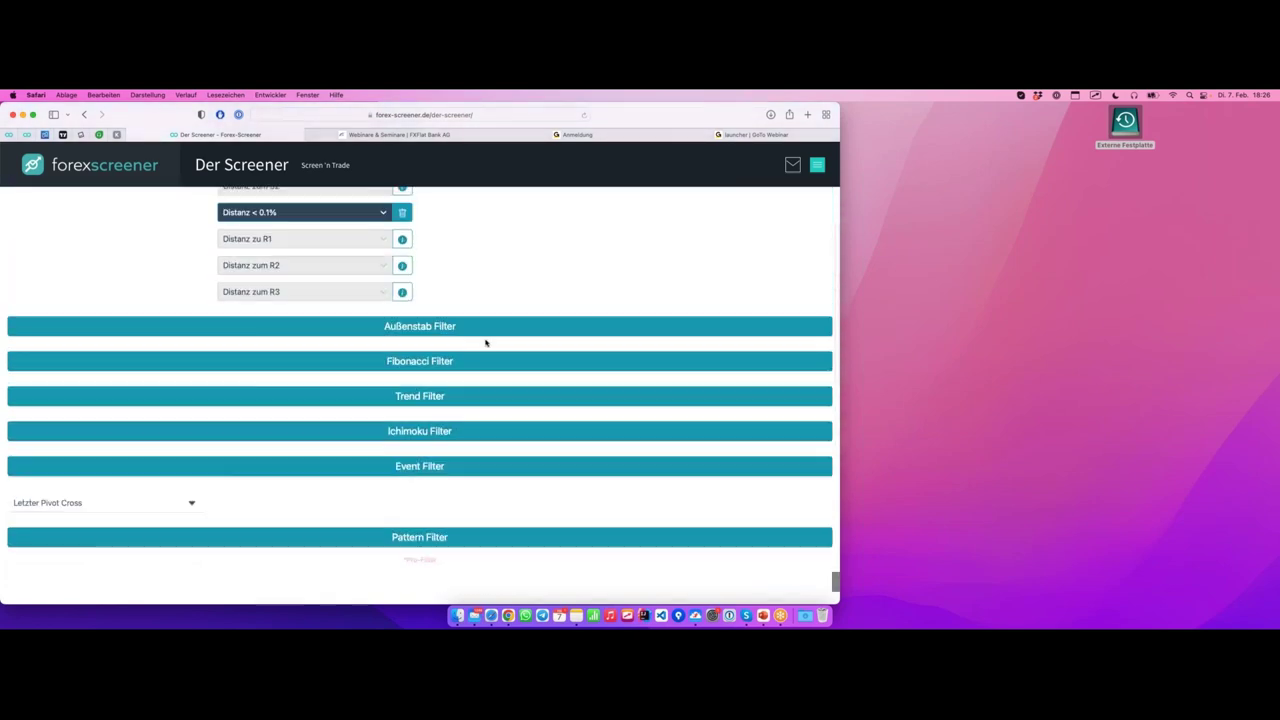
left_click(402, 275)
left_click(294, 329)
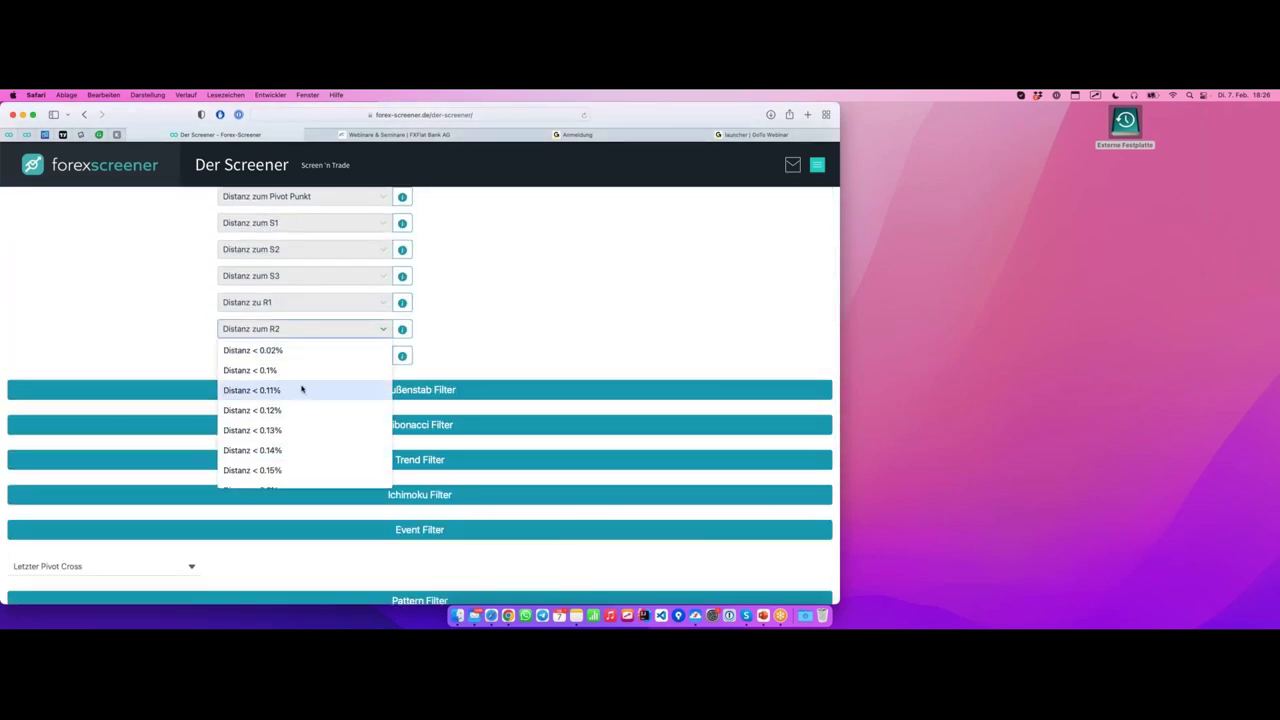
left_click(294, 371)
scroll(515, 359, "down", 4)
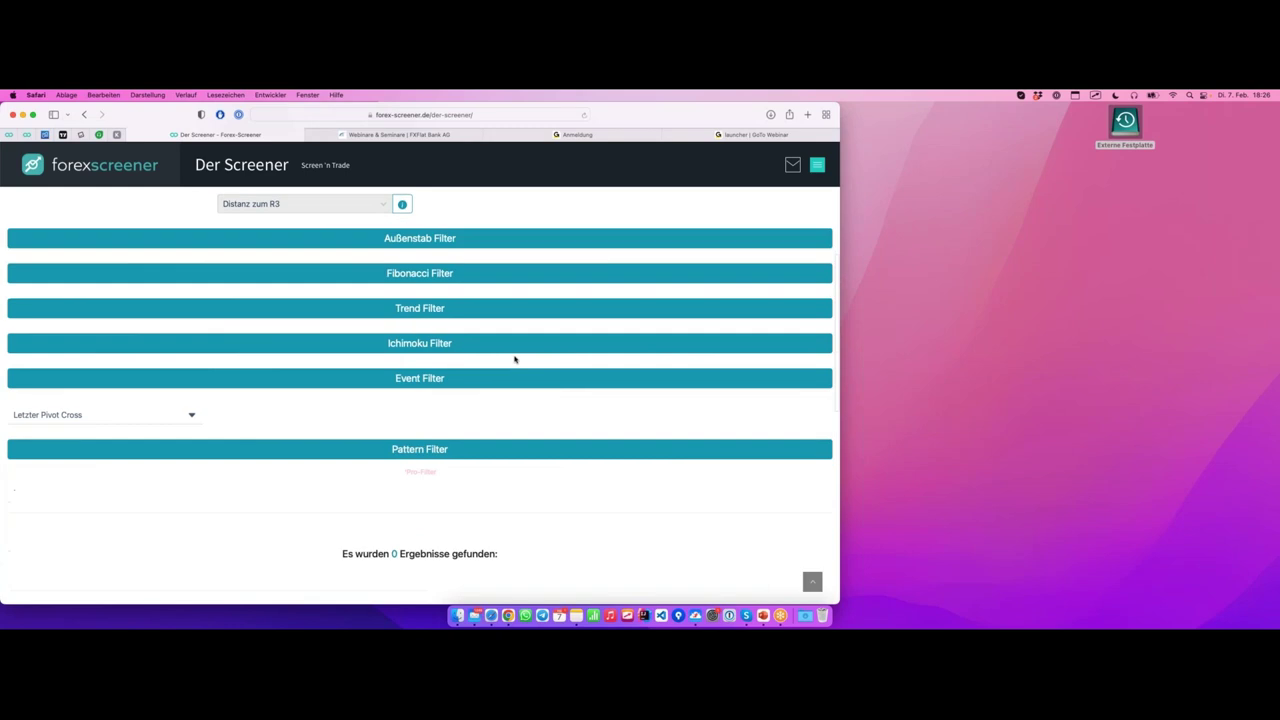
Replace the R2 filter with Distanz zum S2 at Distanz < 0.1% and view the found markets.
scroll(515, 359, "up", 3)
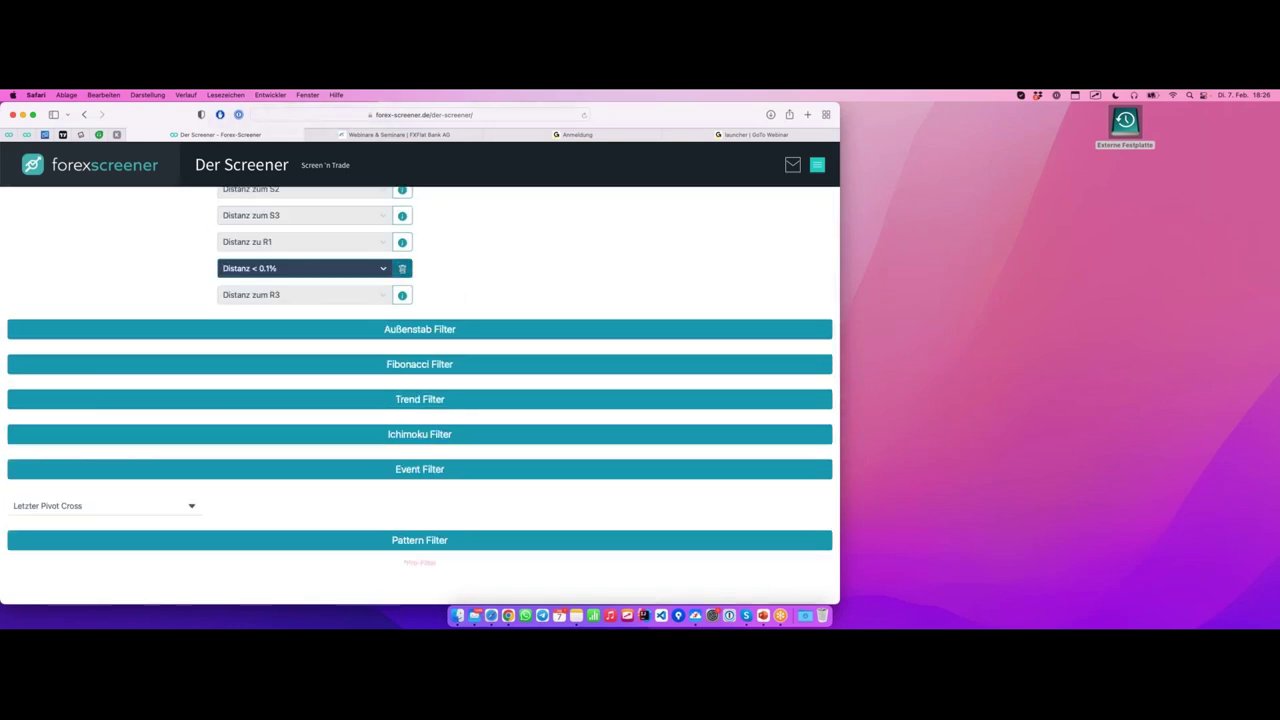
left_click(402, 268)
scroll(440, 287, "up", 1)
left_click(300, 250)
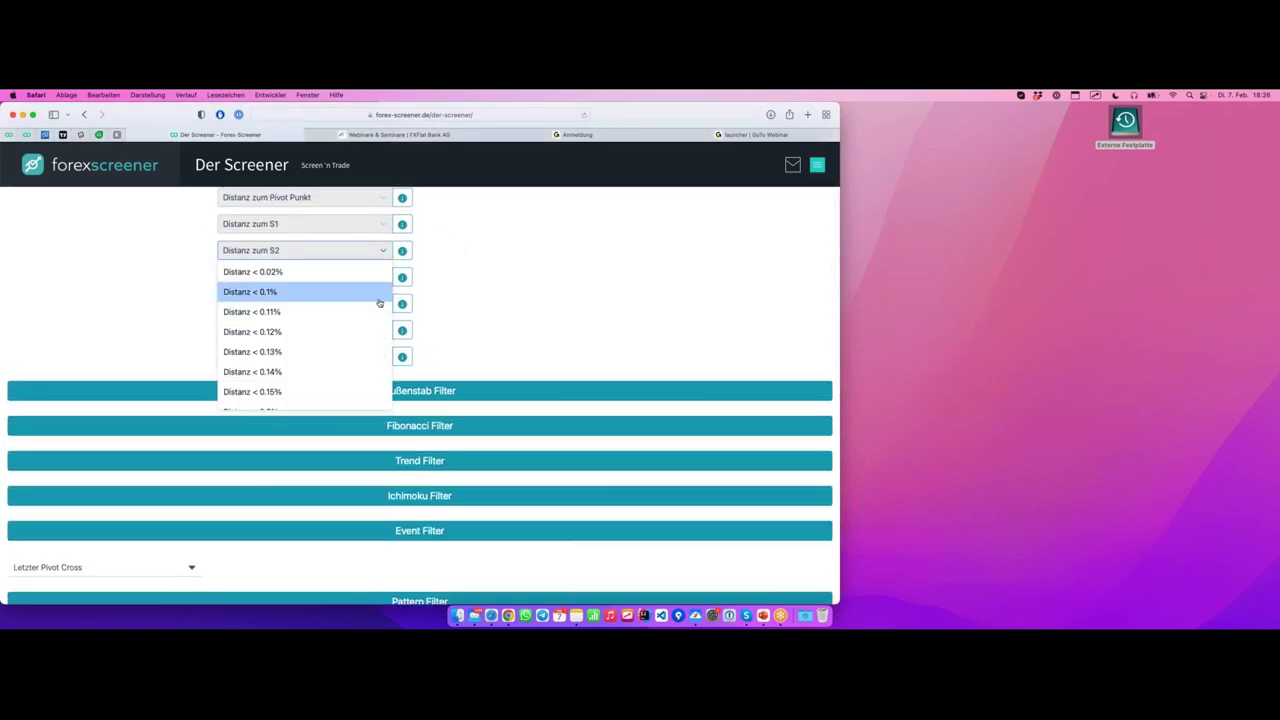
left_click(291, 289)
scroll(452, 305, "down", 5)
scroll(451, 305, "down", 3)
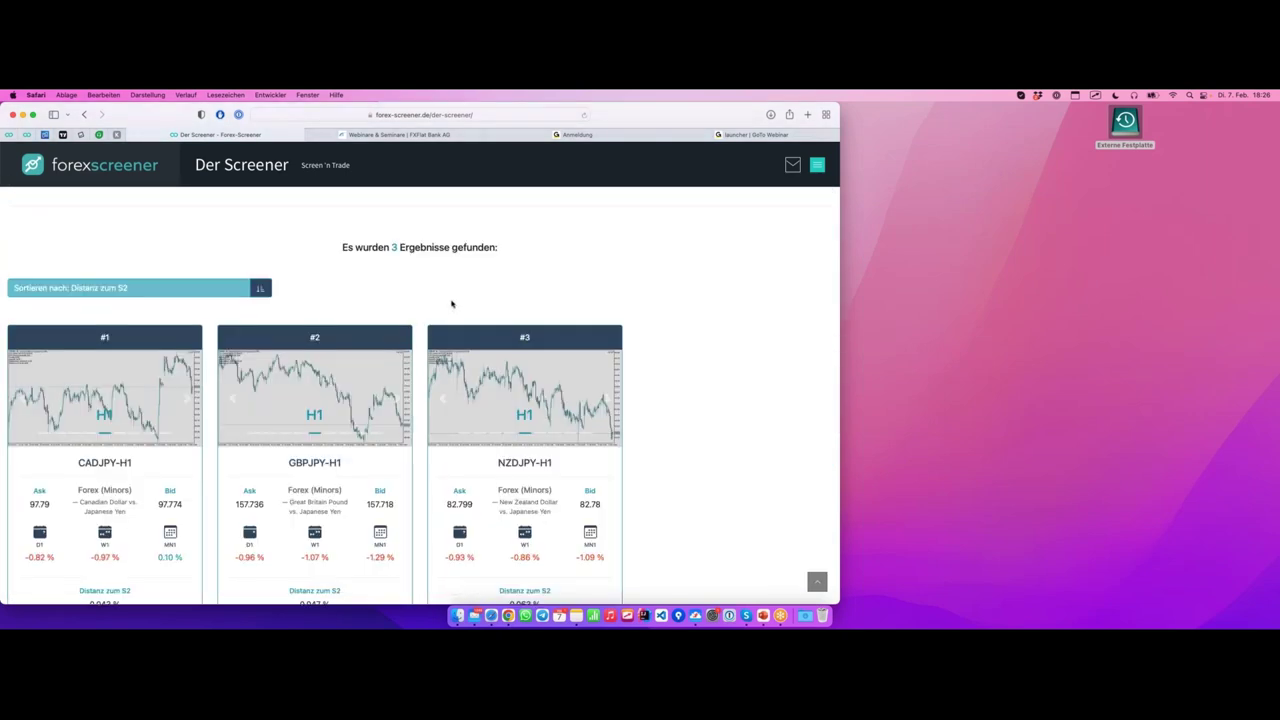
Review the markets found near S2 in the screener, open the CADJPY-H1 chart in MetaTrader and switch to MetaTrader.
scroll(449, 313, "down", 1)
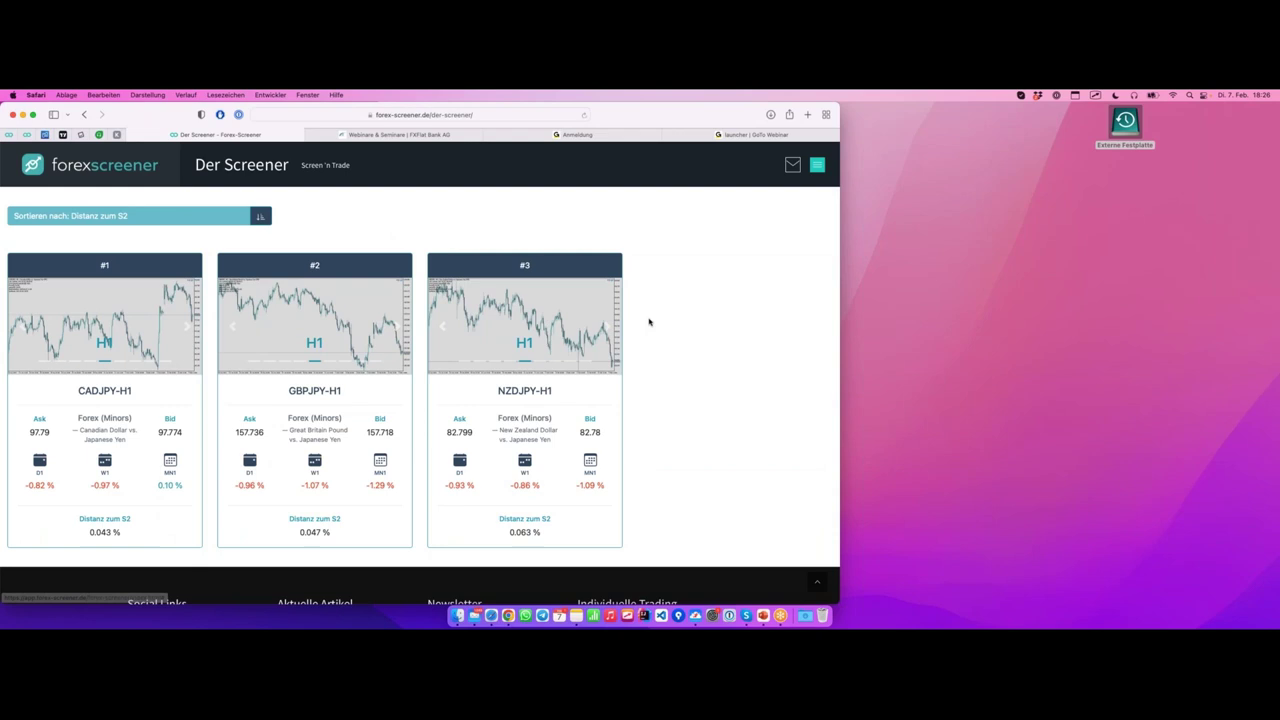
scroll(387, 252, "up", 1)
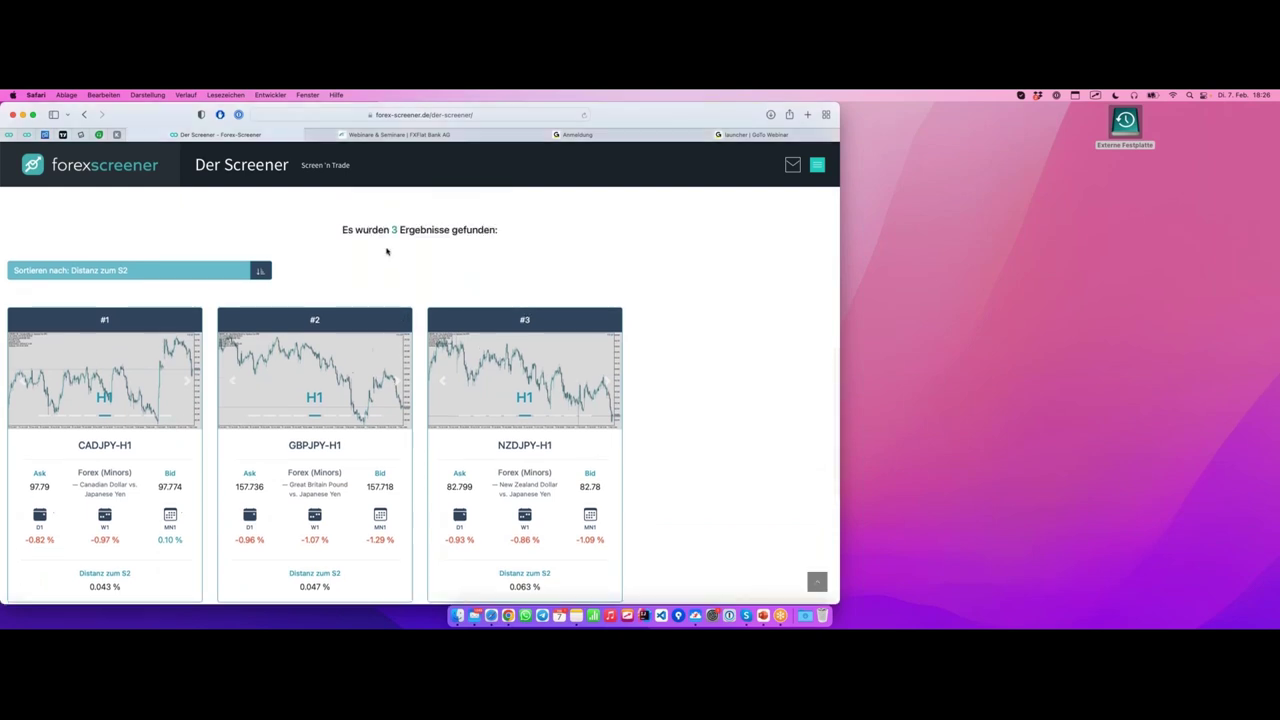
left_click_drag(344, 241, 498, 241)
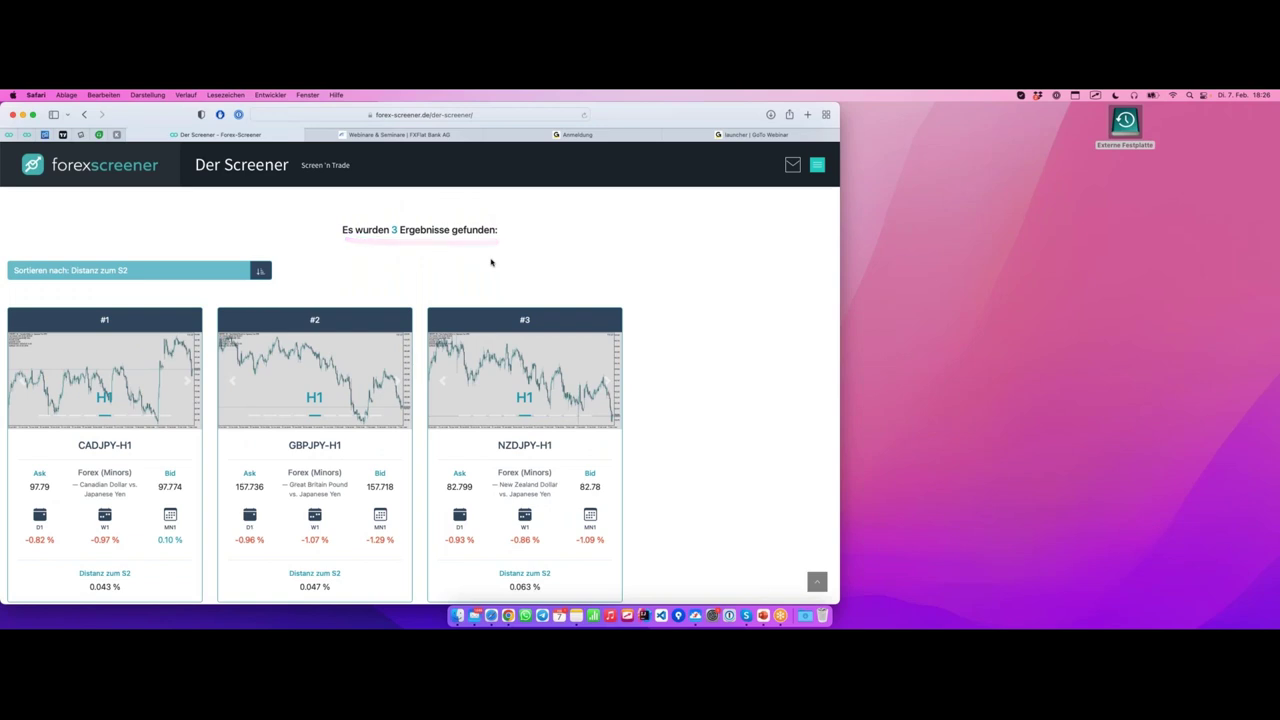
scroll(470, 254, "down", 1)
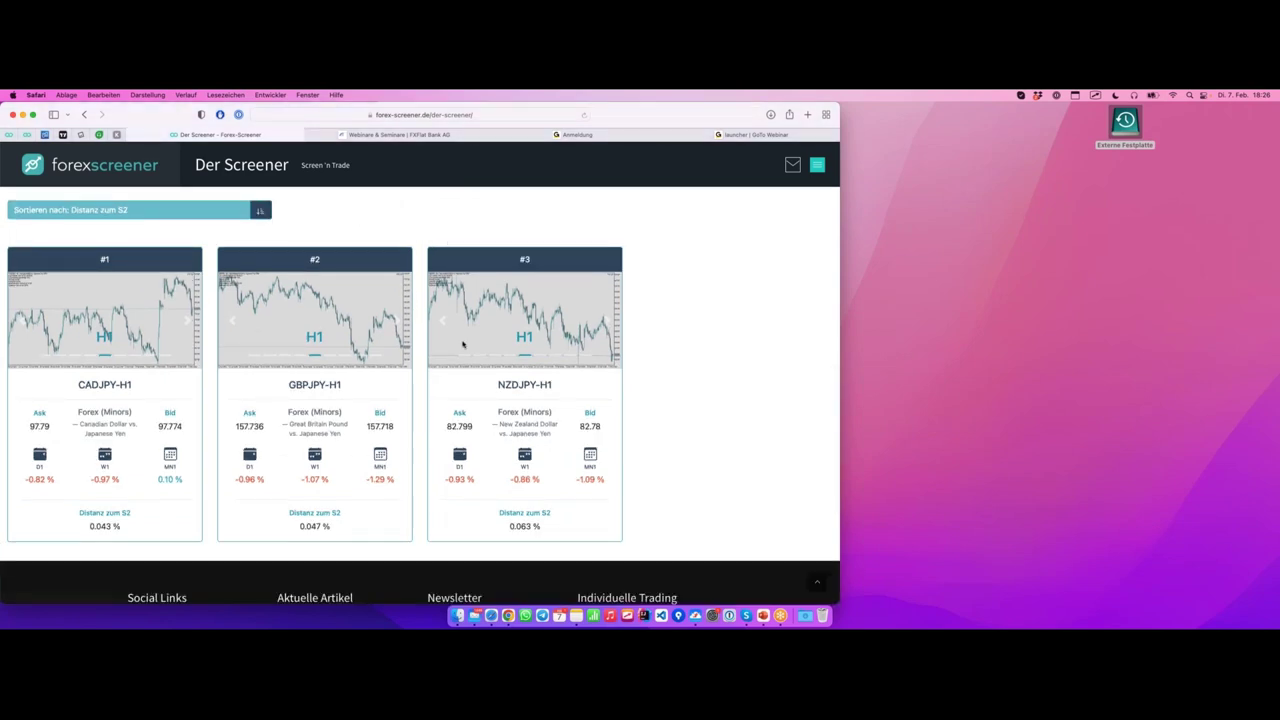
mouse_move(272, 551)
left_mouse_down()
mouse_move(417, 527)
mouse_move(356, 497)
mouse_move(258, 502)
mouse_move(252, 542)
mouse_move(300, 555)
left_mouse_up()
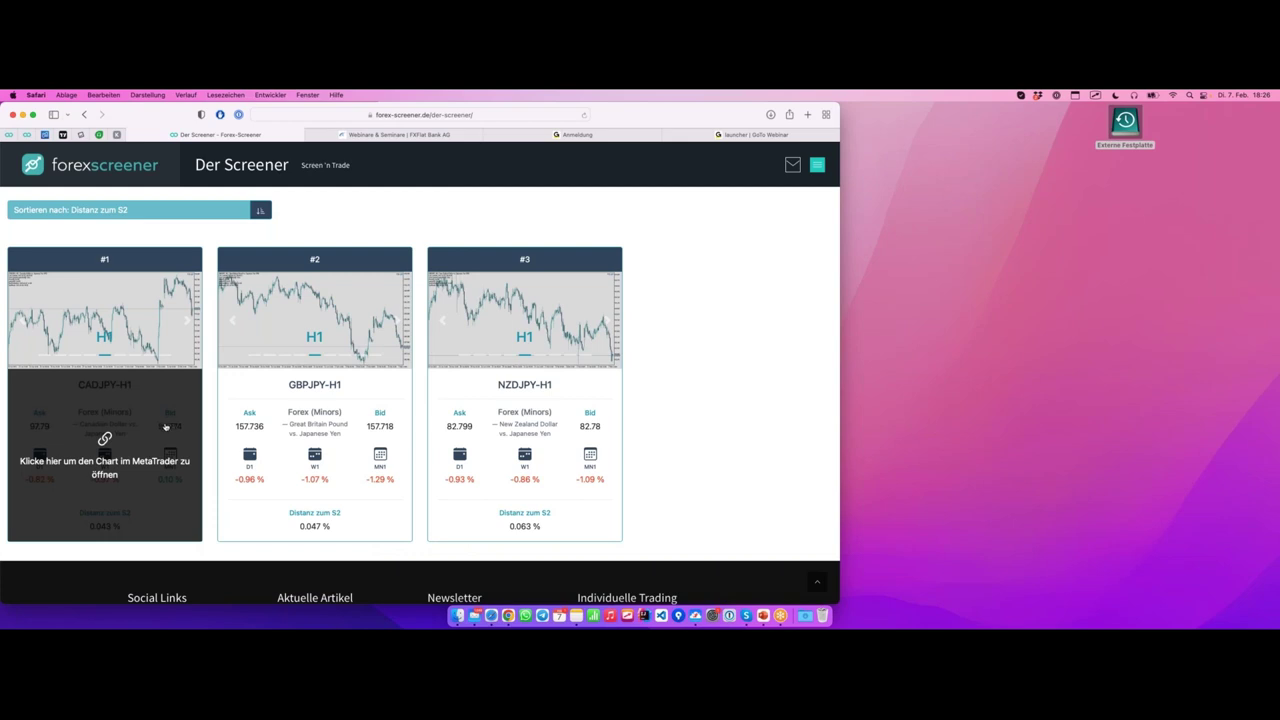
left_click(164, 427)
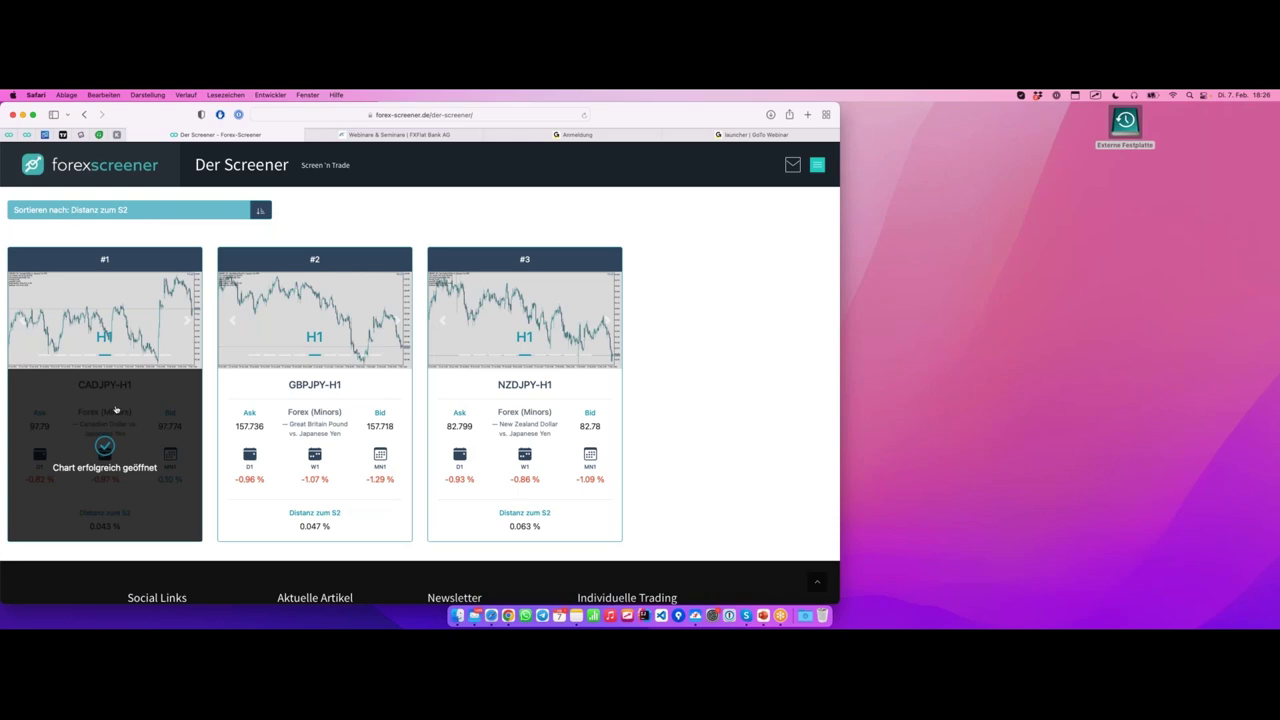
key("ctrl+Right")
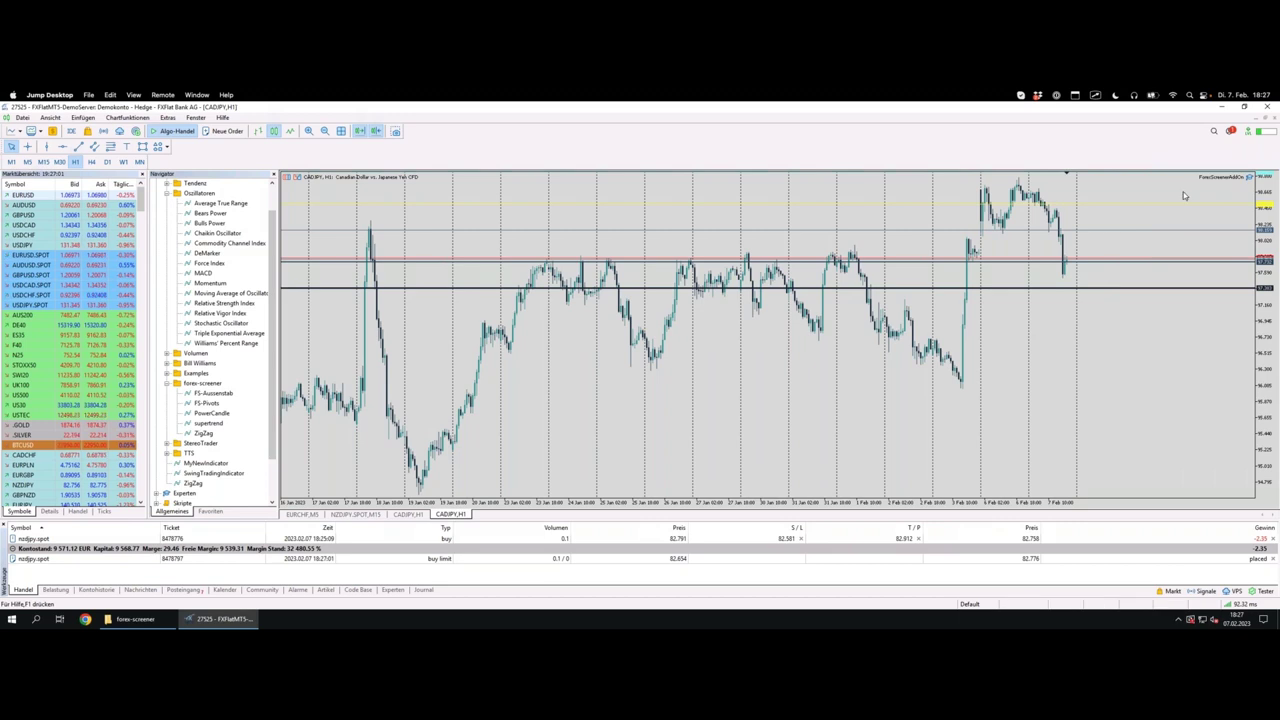
Examine the daily pivot lines on the CADJPY H1 chart, comparing the pivot, S1 and S2 levels with earlier price turns.
left_click_drag(1192, 184, 1250, 184)
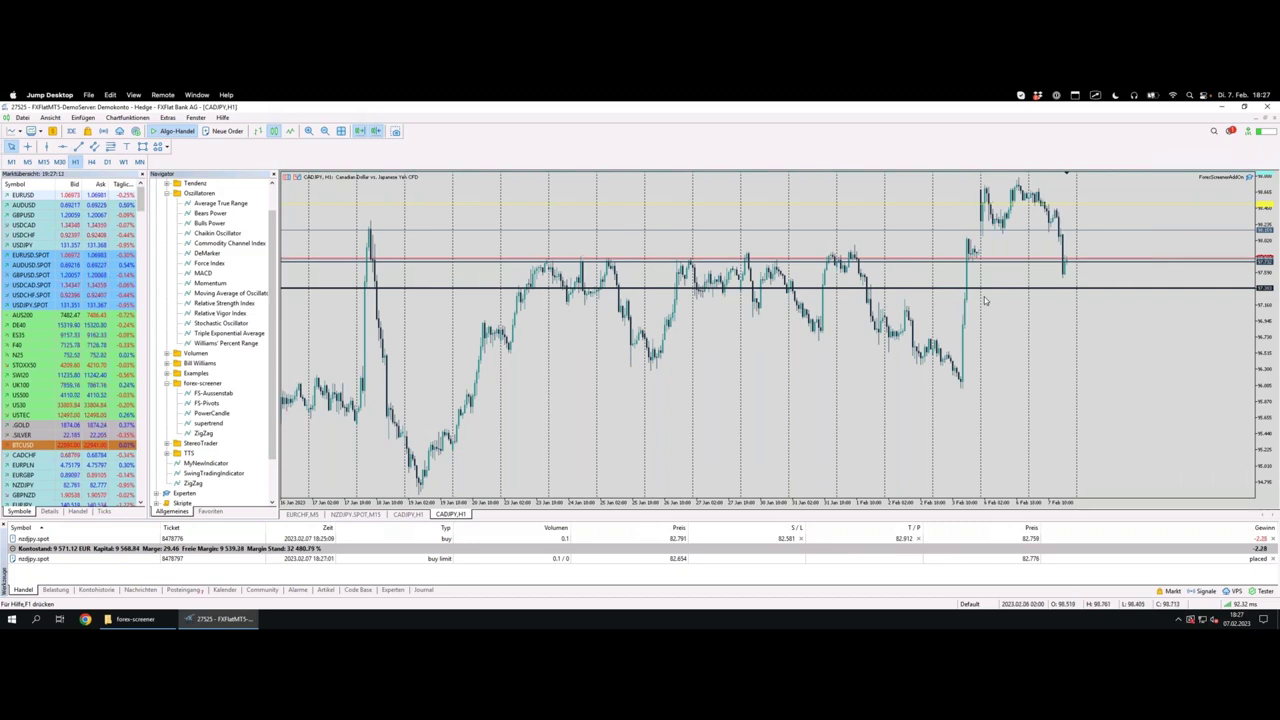
left_click_drag(767, 205, 995, 206)
left_click_drag(912, 231, 1060, 233)
left_click_drag(891, 262, 1062, 262)
left_click_drag(1266, 240, 1266, 272)
mouse_move(1010, 202)
left_mouse_down()
mouse_move(1062, 202)
mouse_move(1064, 238)
left_mouse_up()
double_click(1266, 250)
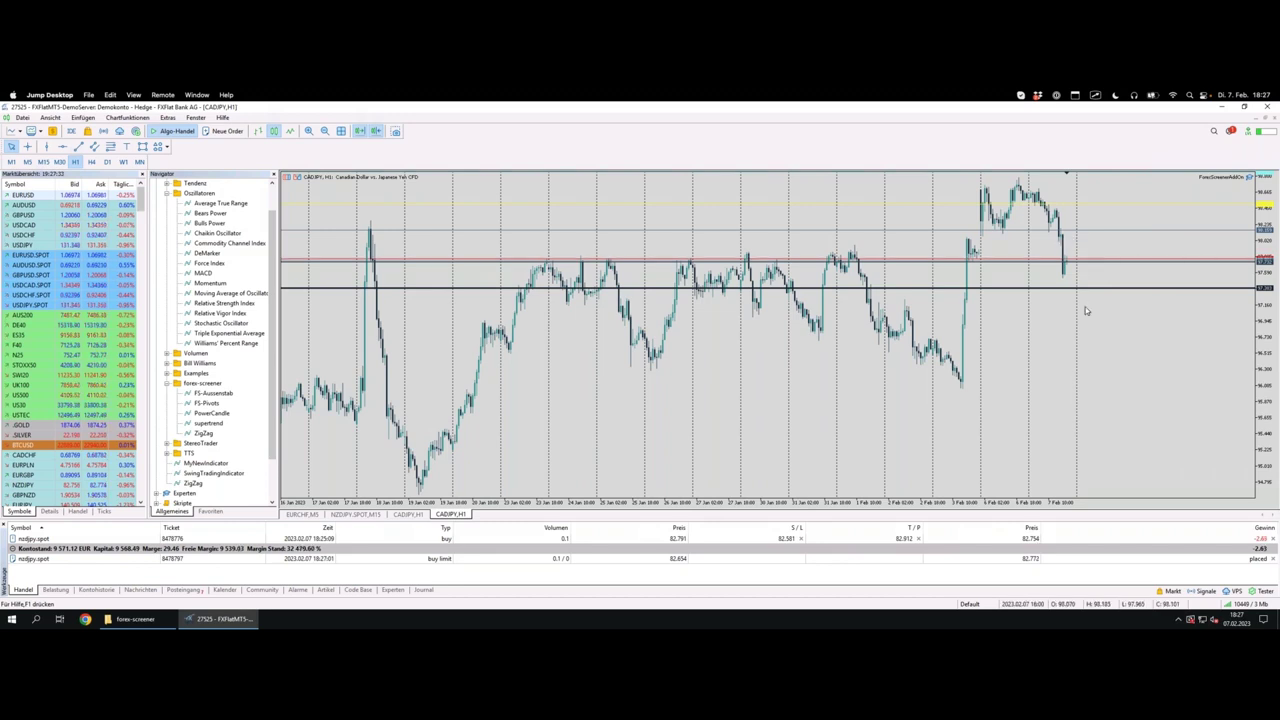
mouse_move(960, 366)
left_mouse_down()
mouse_move(998, 194)
mouse_move(1058, 232)
mouse_move(1057, 282)
left_mouse_up()
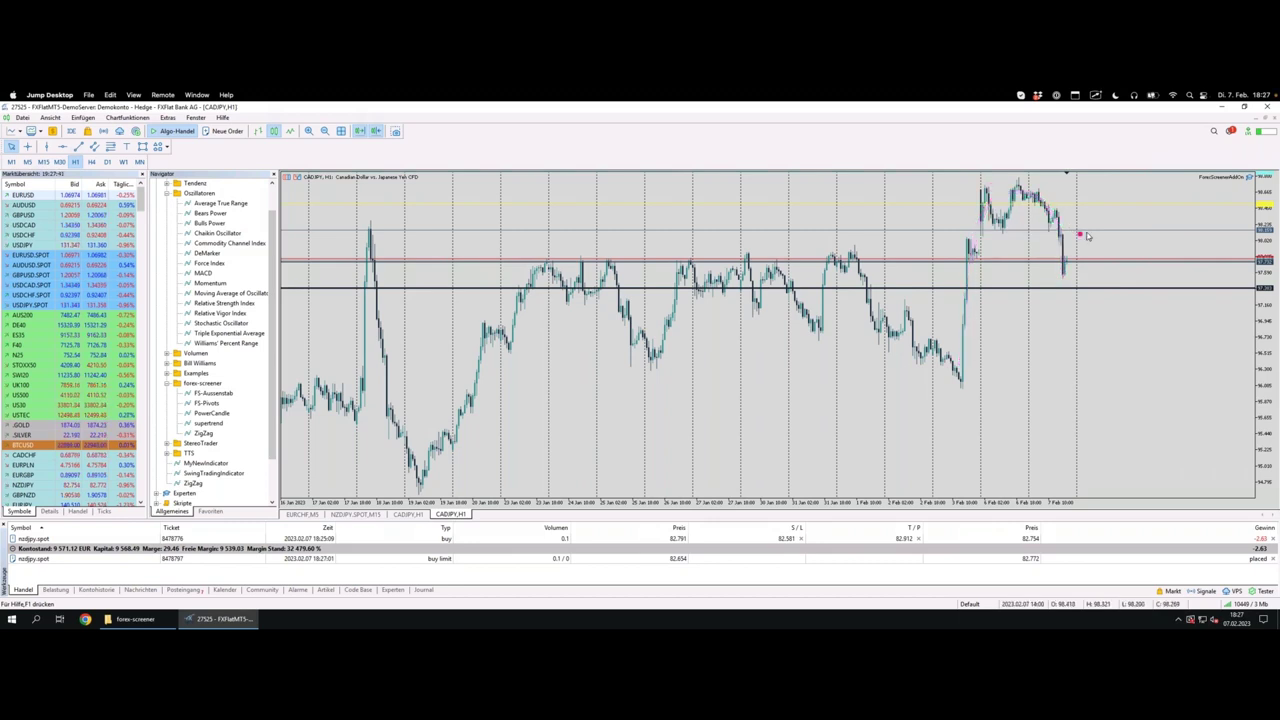
mouse_move(1088, 233)
left_mouse_down()
mouse_move(1048, 232)
mouse_move(1057, 237)
left_mouse_up()
left_click_drag(985, 232, 1057, 236)
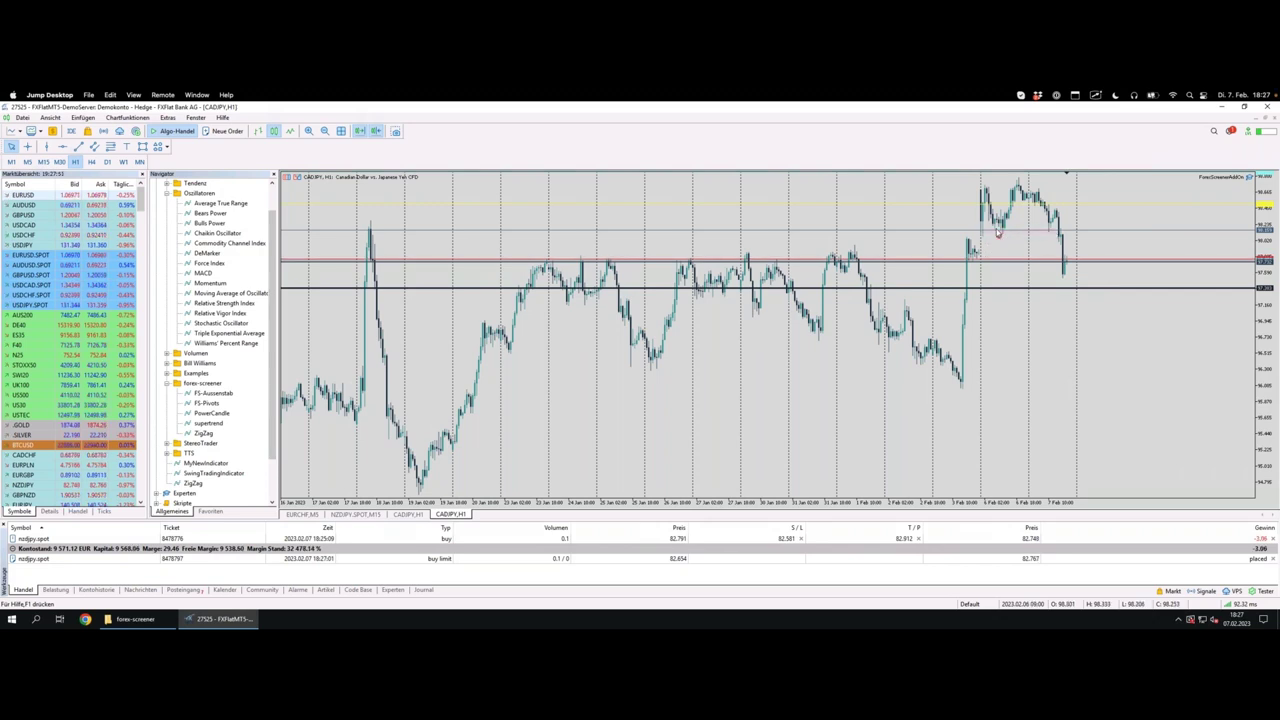
left_click_drag(1048, 230, 1030, 232)
left_click_drag(1046, 228, 1052, 232)
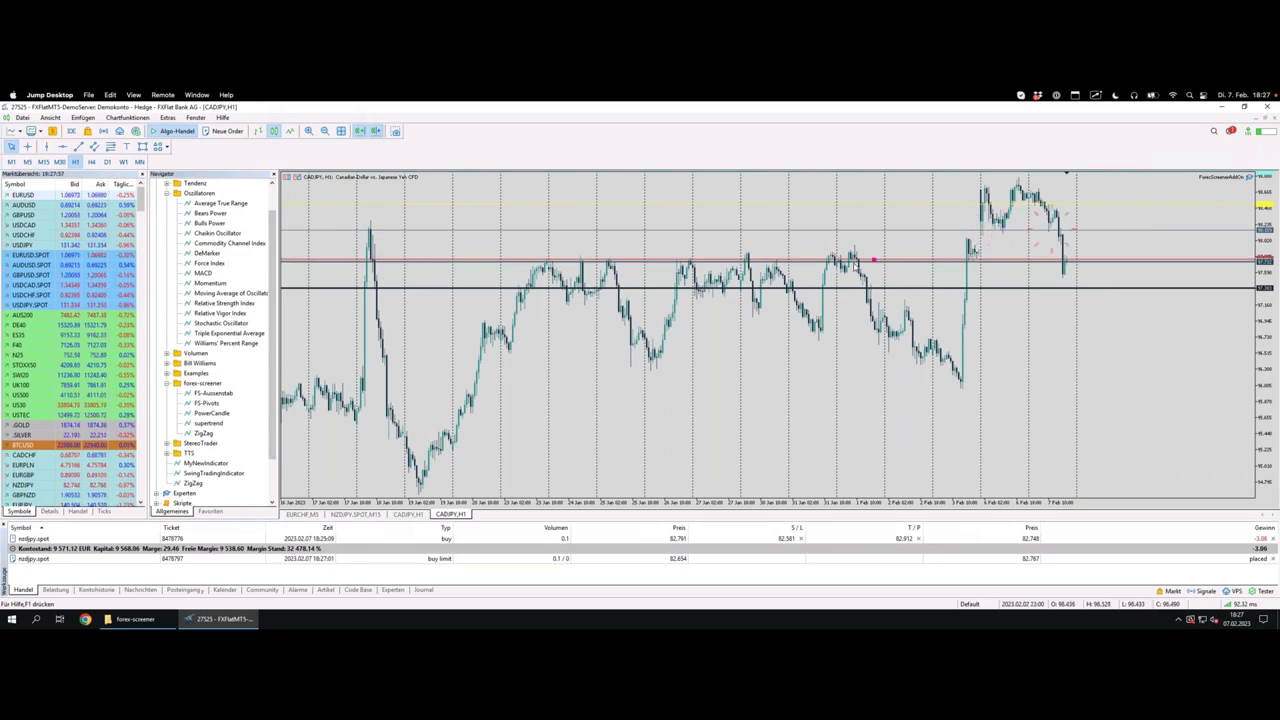
left_click(370, 226)
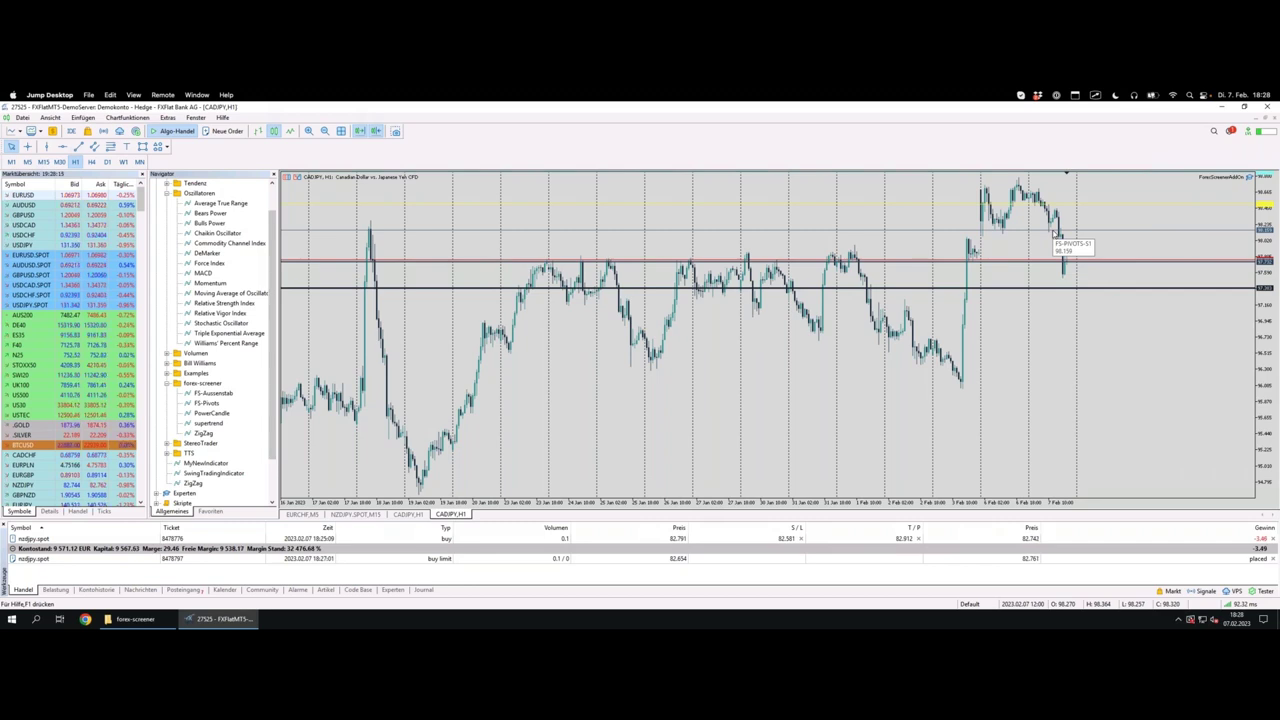
Examine the recent CADJPY drop from S1 to S2 and the possible moves back to S1 or down to S3.
left_click_drag(1059, 234, 1066, 268)
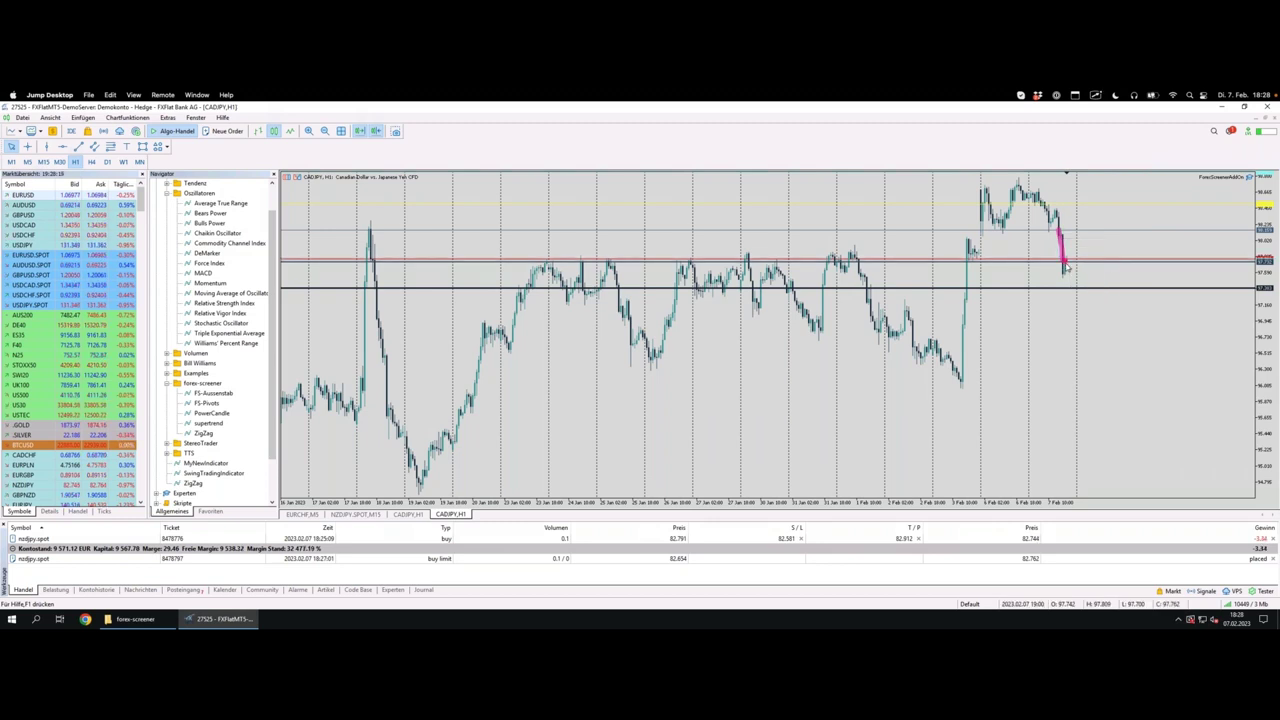
left_click_drag(1065, 258, 1065, 270)
left_click(1061, 258)
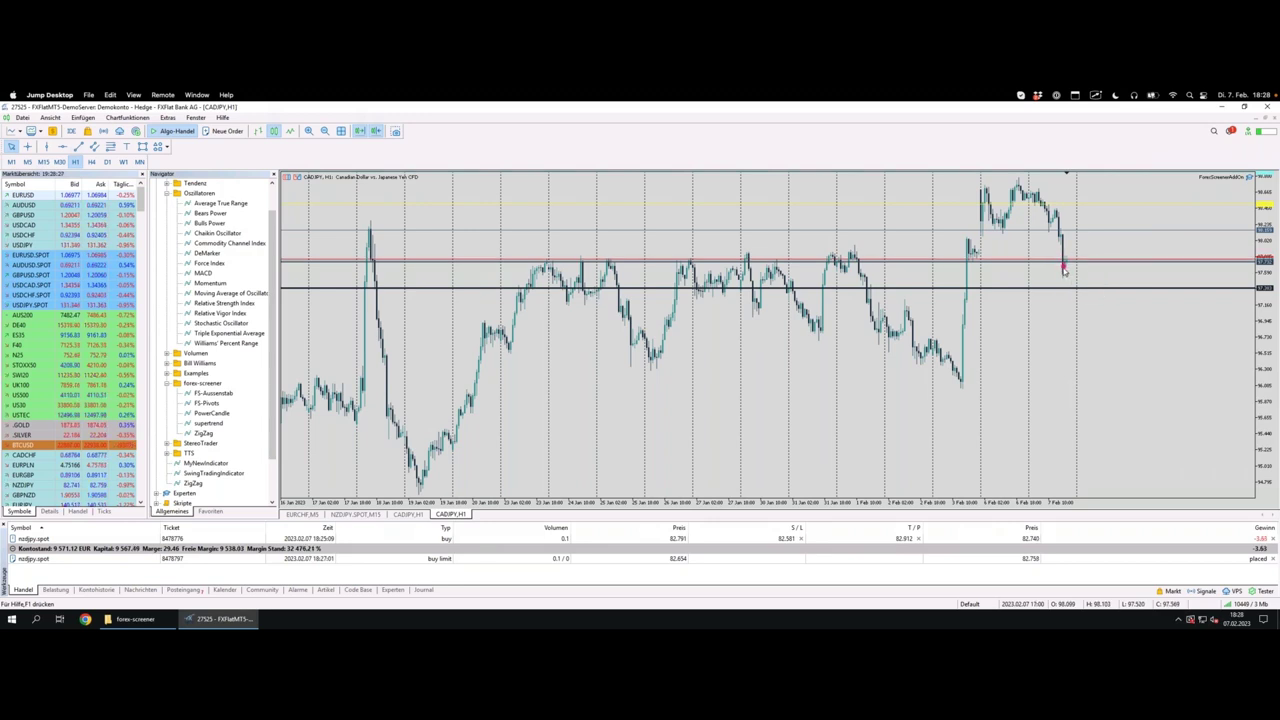
mouse_move(1062, 262)
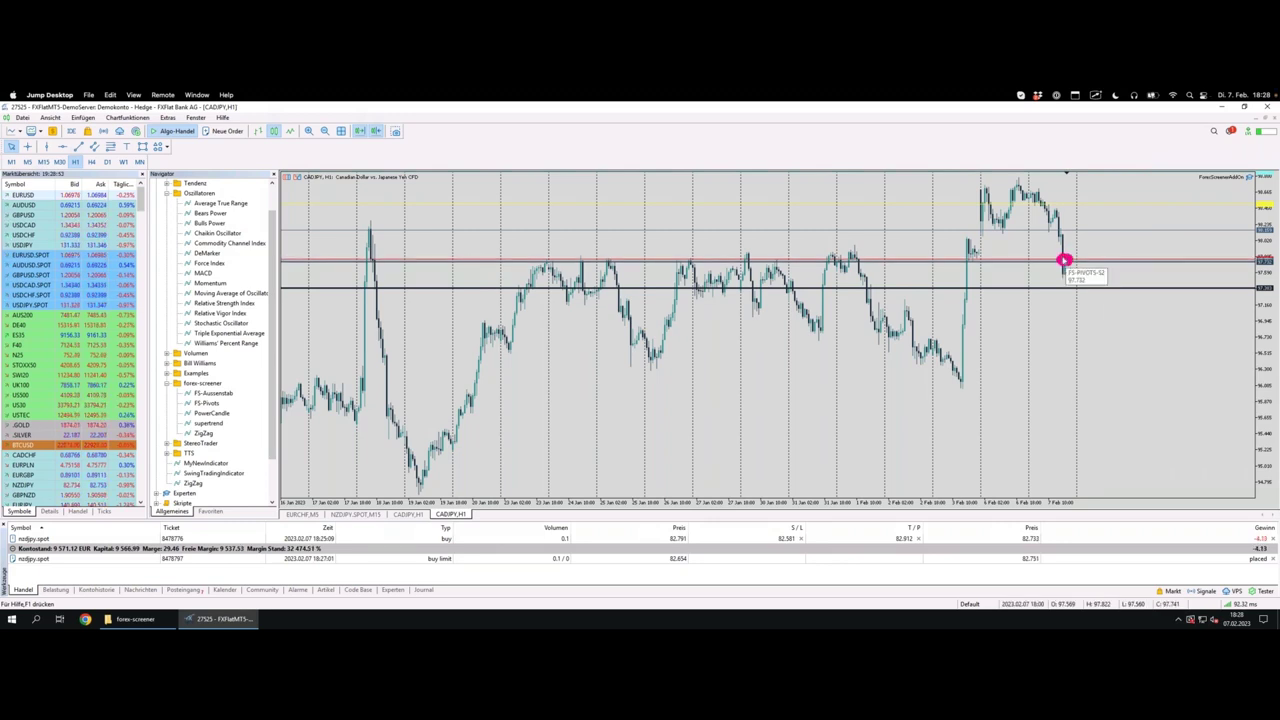
left_click_drag(1064, 270, 1073, 237)
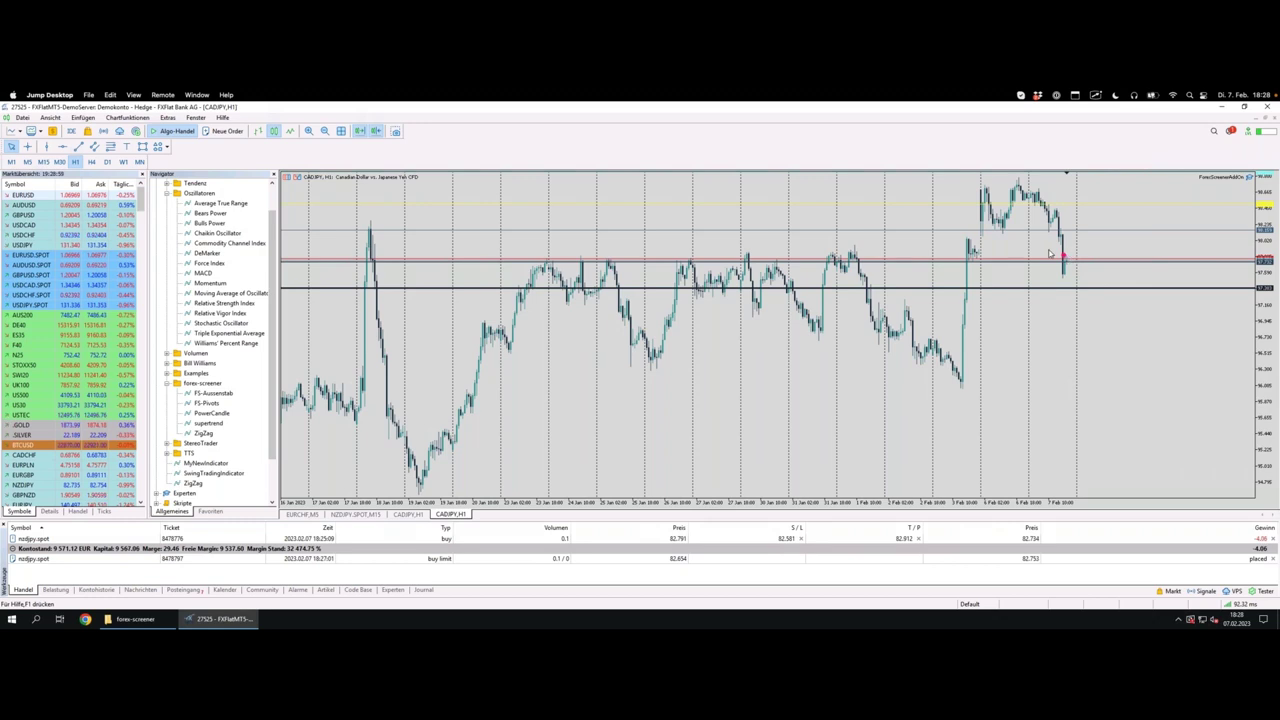
left_click_drag(974, 234, 1083, 236)
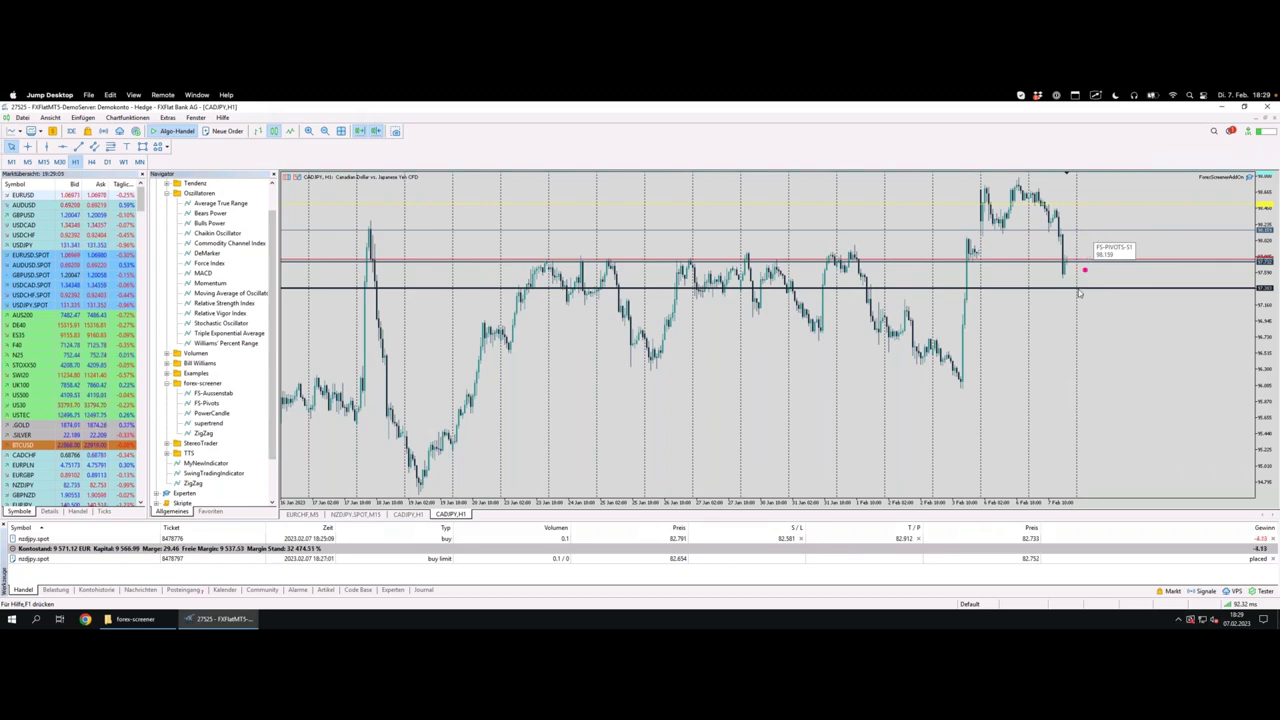
mouse_move(1066, 270)
left_mouse_down()
mouse_move(1077, 236)
mouse_move(1090, 240)
left_mouse_up()
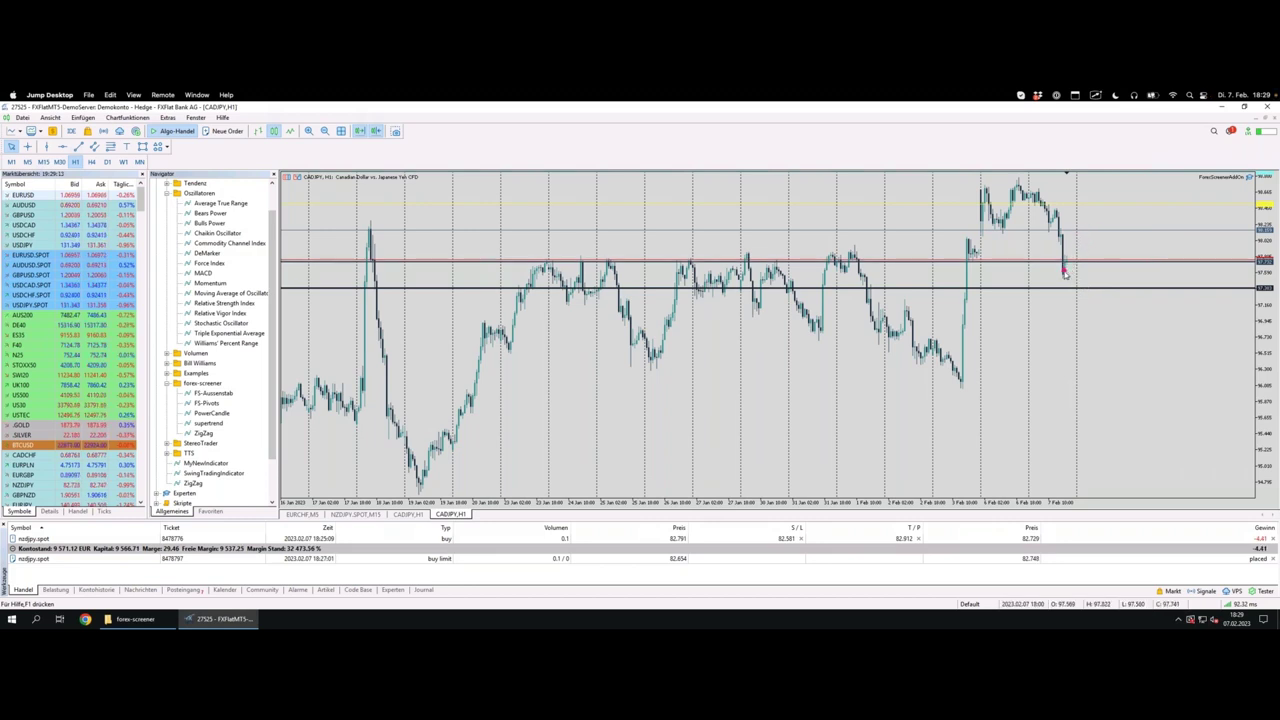
left_click_drag(1066, 273, 1093, 232)
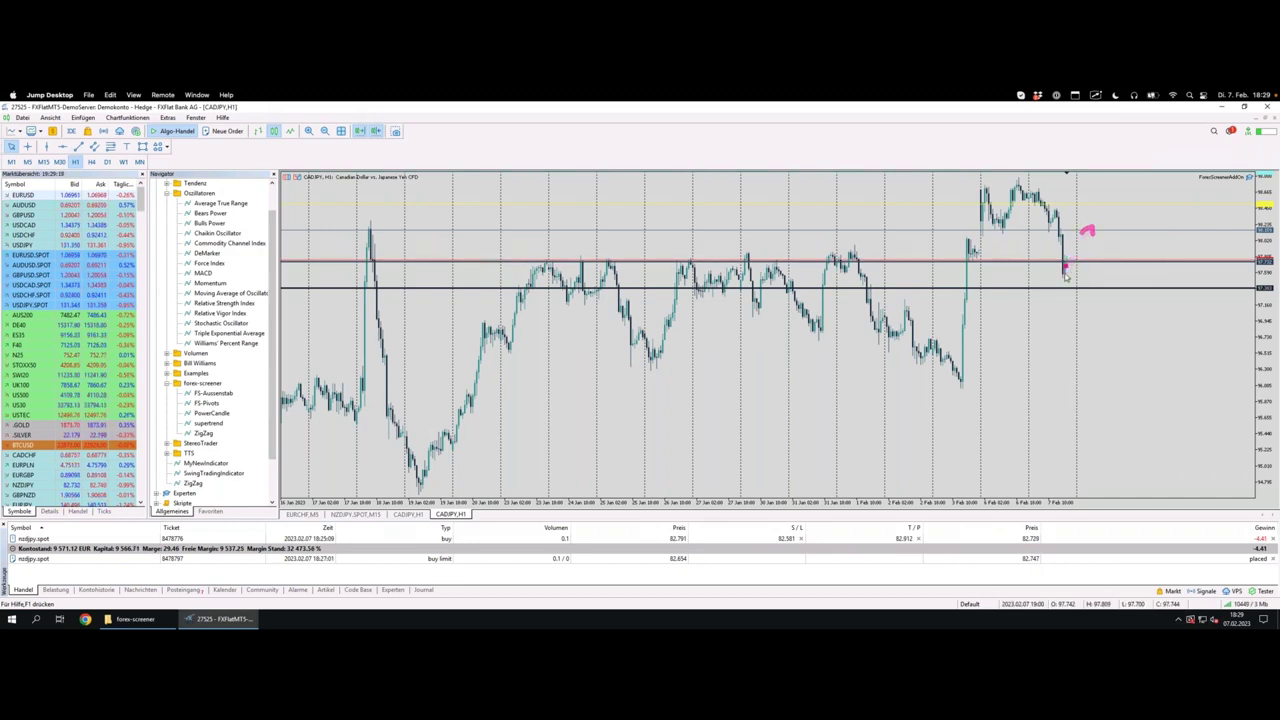
mouse_move(1064, 262)
left_mouse_down()
mouse_move(1058, 232)
mouse_move(1077, 288)
left_mouse_up()
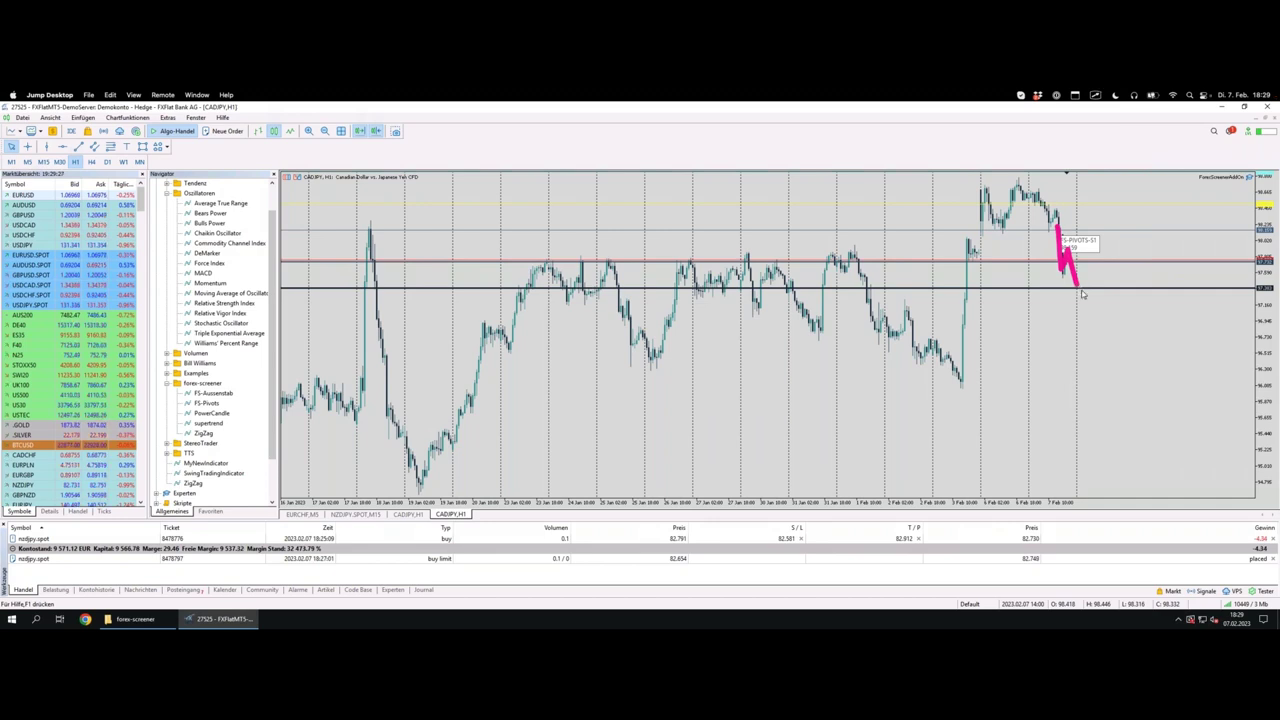
mouse_move(1077, 288)
left_mouse_down()
mouse_move(1110, 231)
mouse_move(1110, 252)
left_mouse_up()
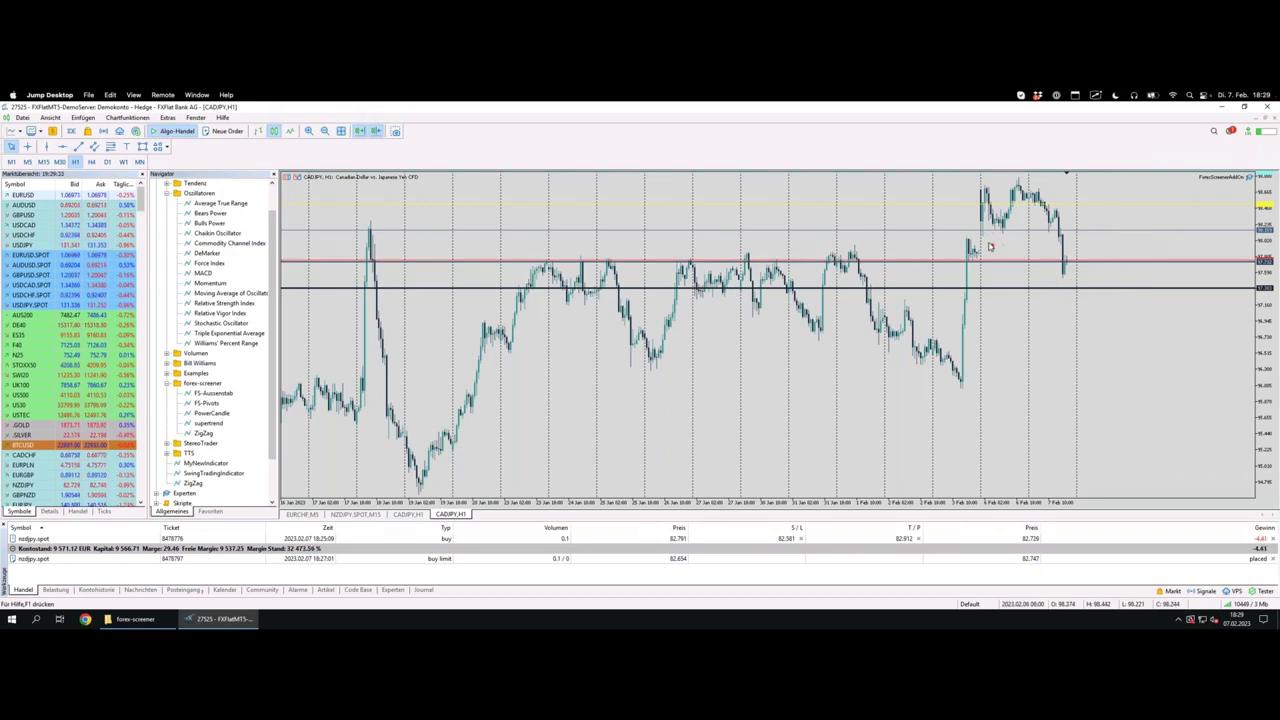
View the pending order and alarm options offered for a price near the S1 line on the CADJPY chart.
right_click(1081, 237)
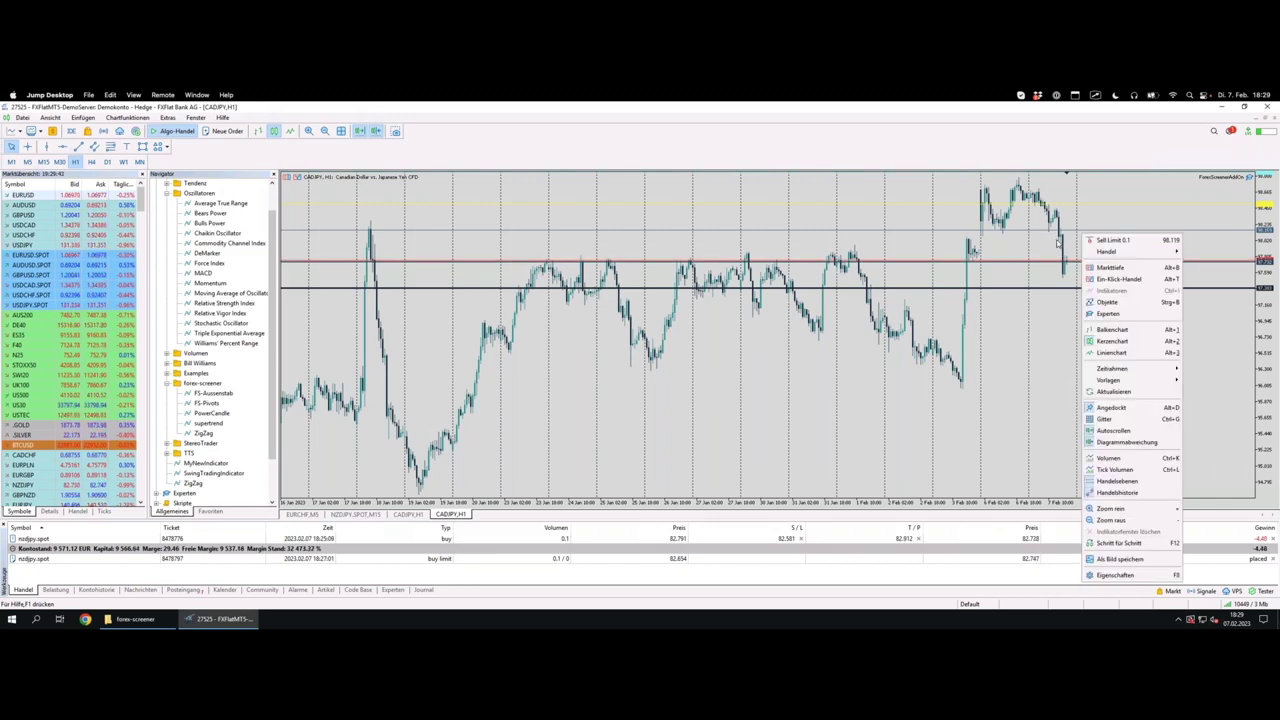
mouse_move(1095, 253)
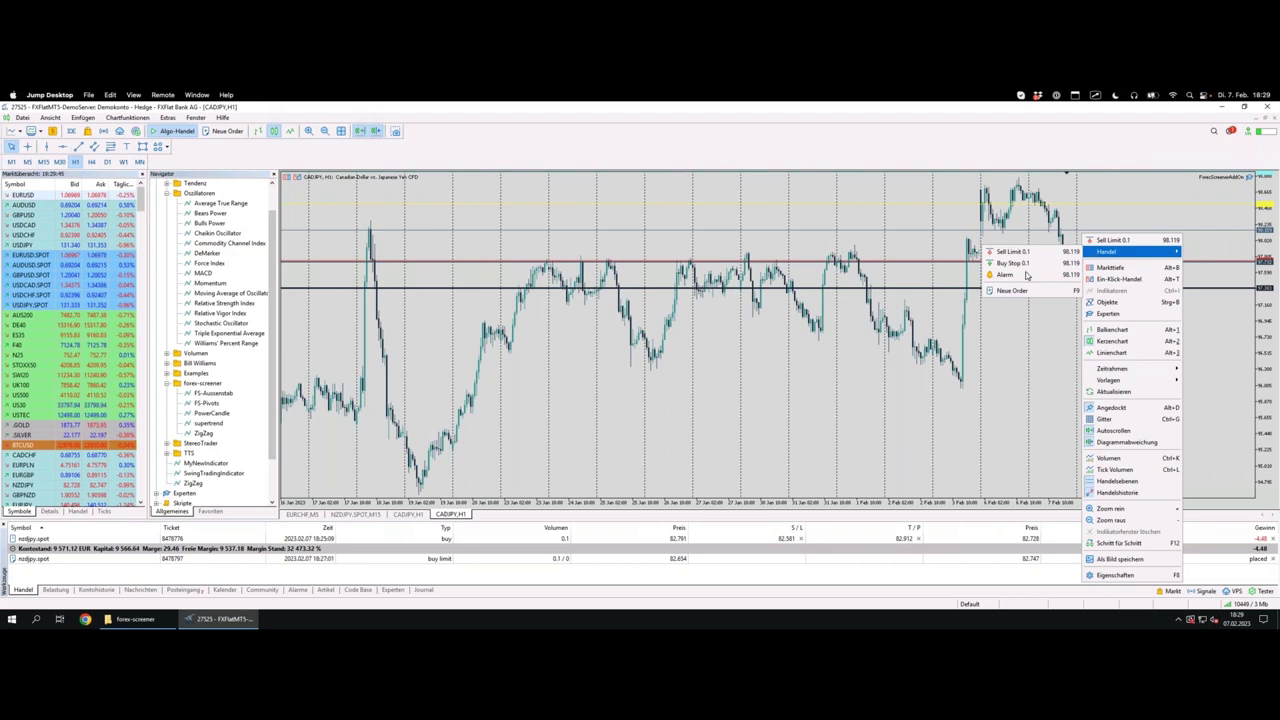
left_click(1135, 265)
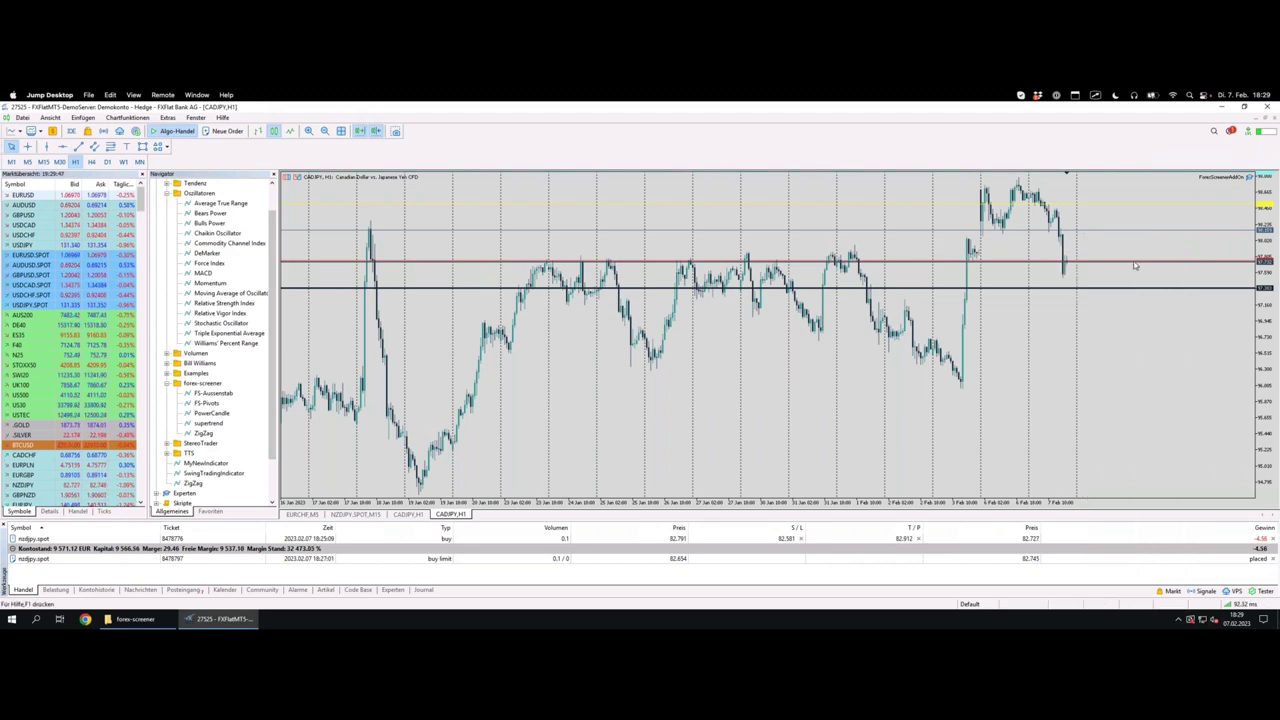
Examine the CADJPY S2 and S3 lines as possible rebound levels for the current price.
mouse_move(1093, 267)
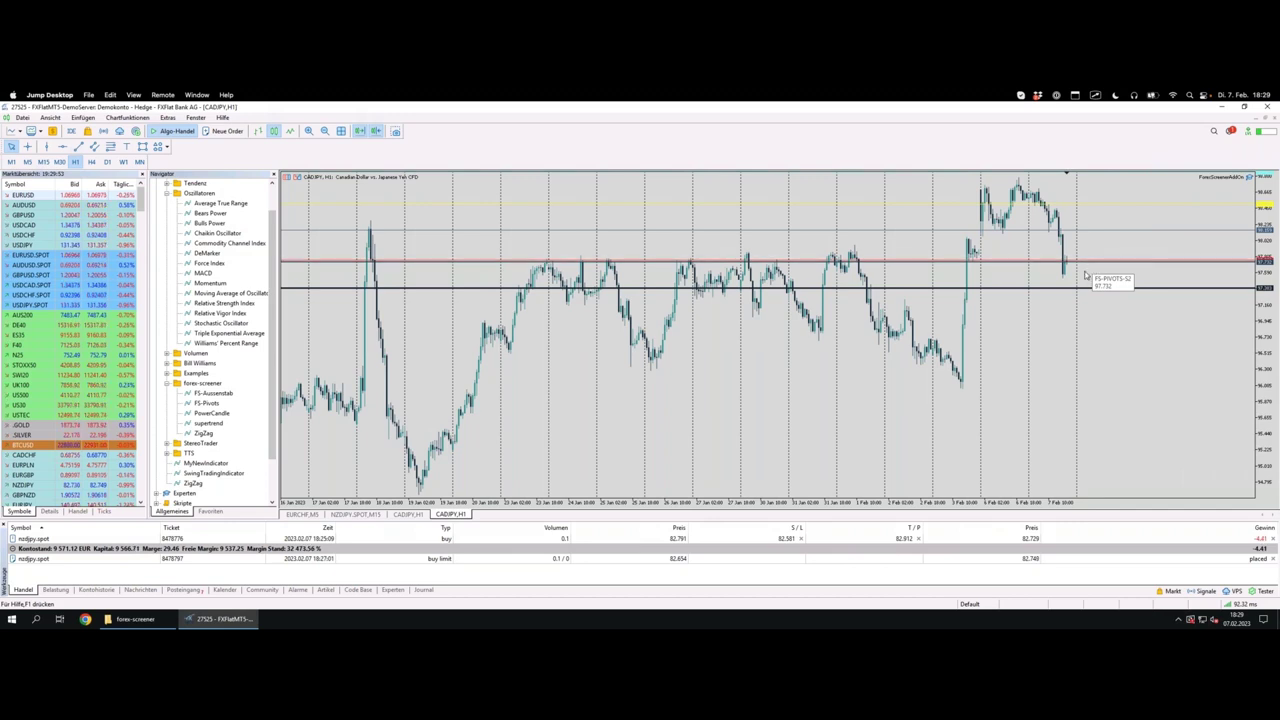
left_click_drag(1066, 268, 1086, 240)
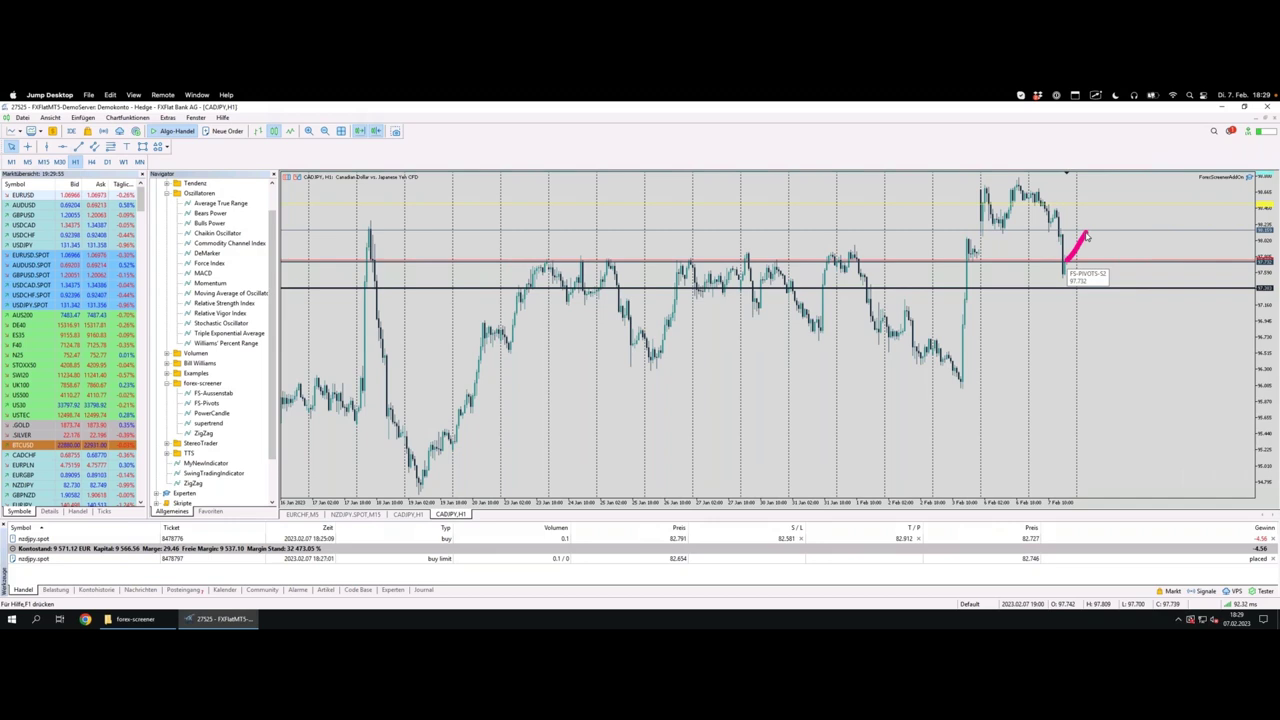
left_click_drag(1086, 236, 1093, 263)
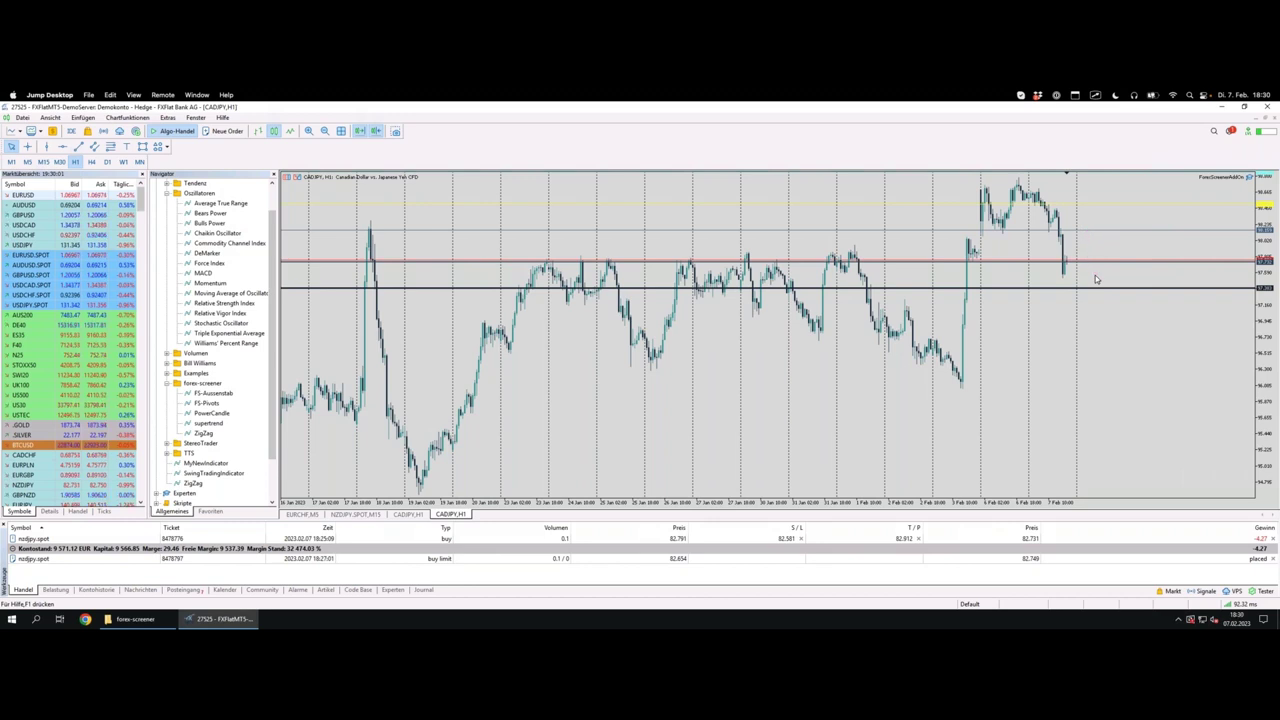
left_click(1090, 269)
mouse_move(1068, 265)
left_mouse_down()
mouse_move(1084, 232)
mouse_move(1099, 268)
left_mouse_up()
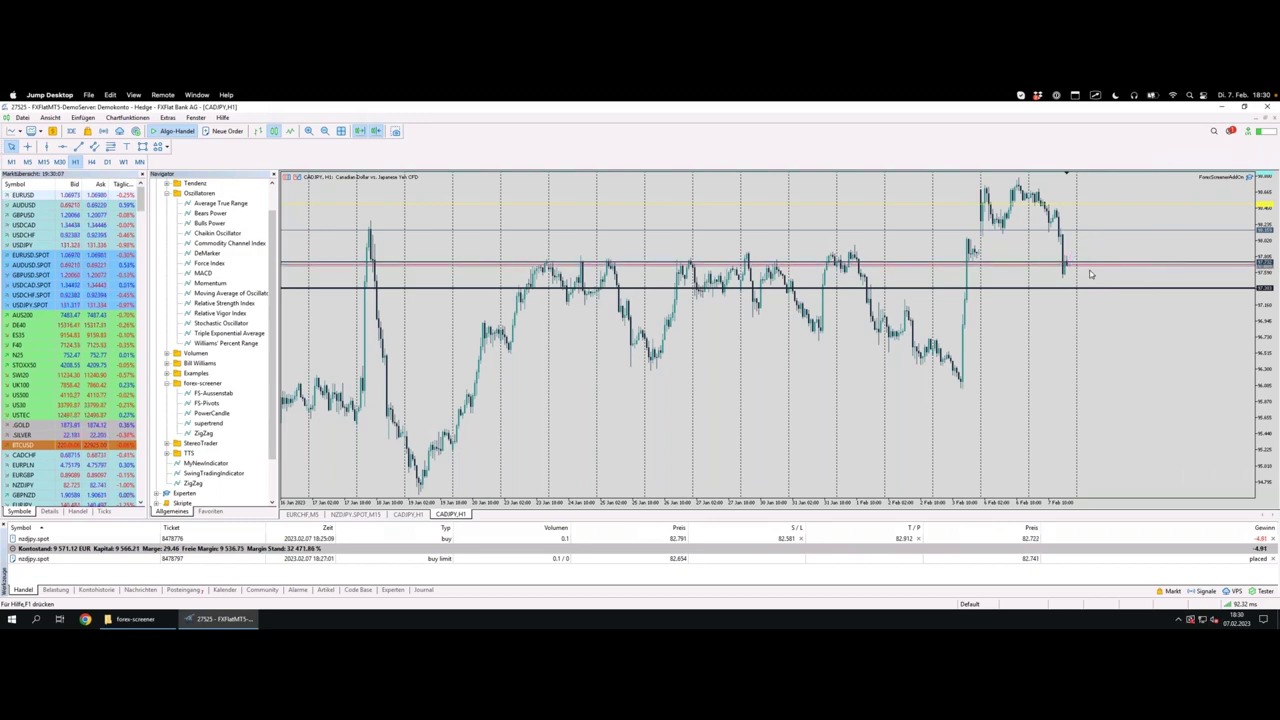
left_click_drag(1066, 262, 1071, 280)
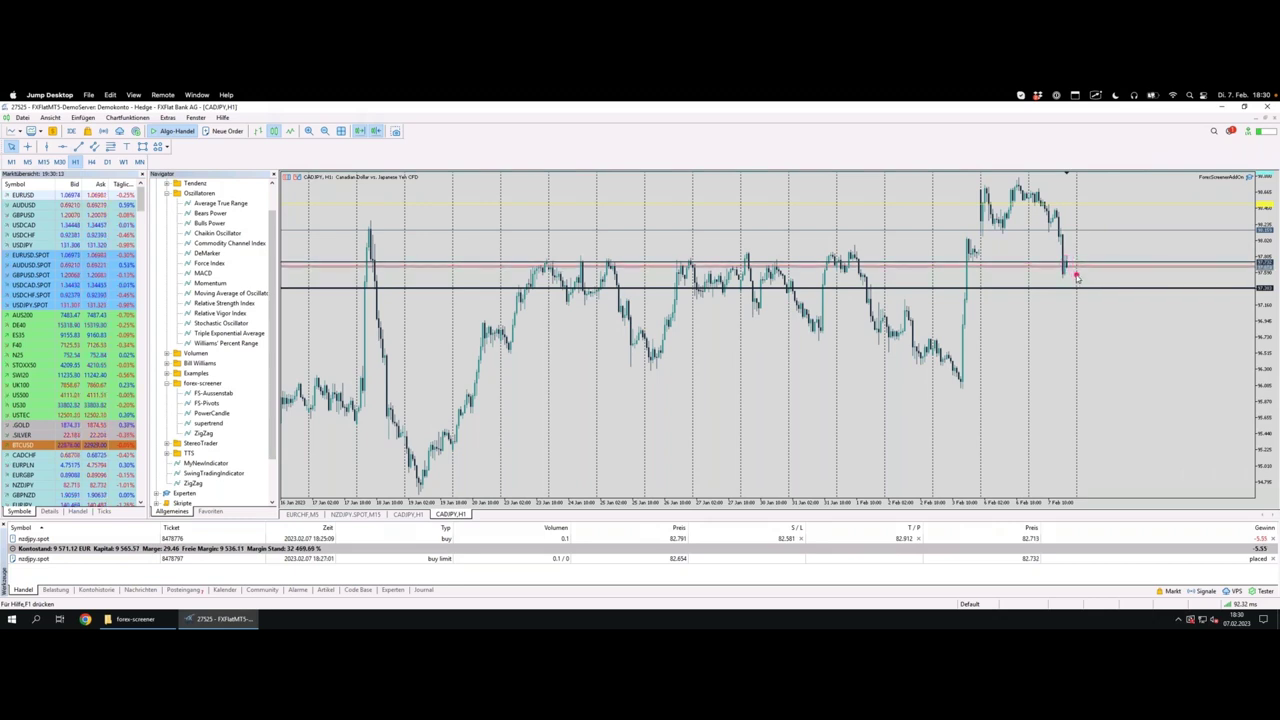
left_click_drag(1075, 276, 1073, 279)
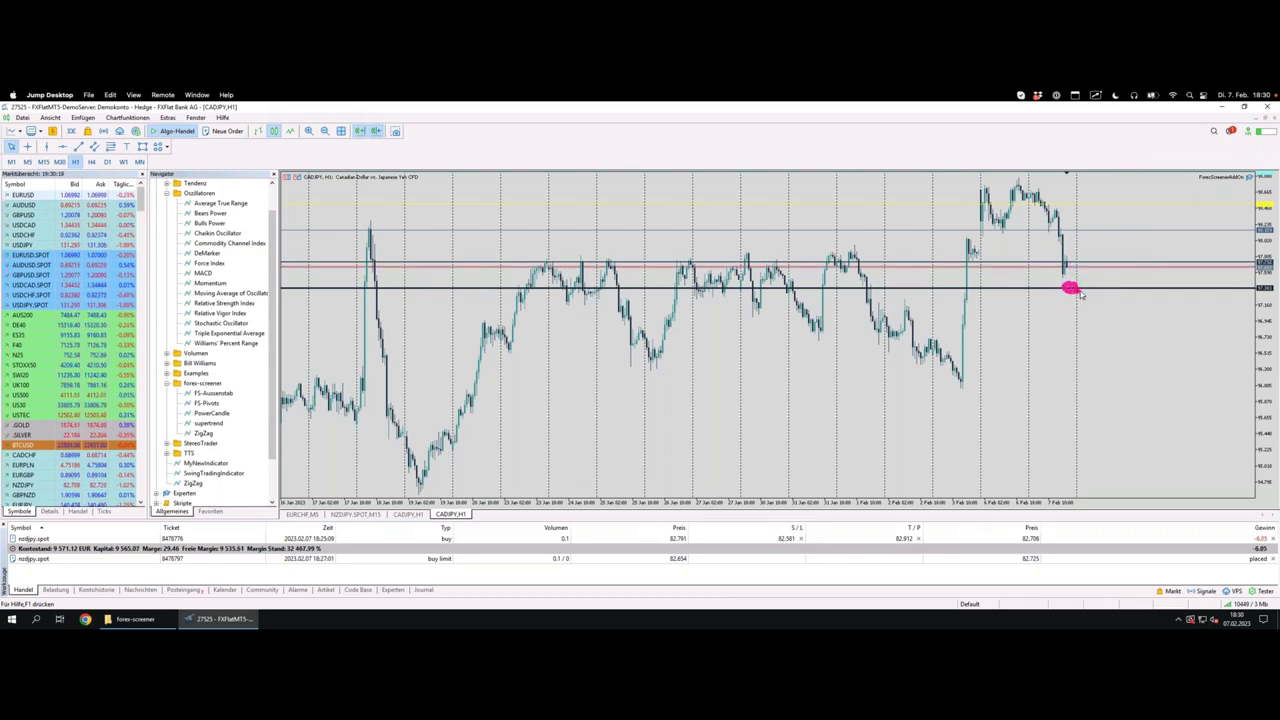
left_click_drag(1069, 289, 1083, 253)
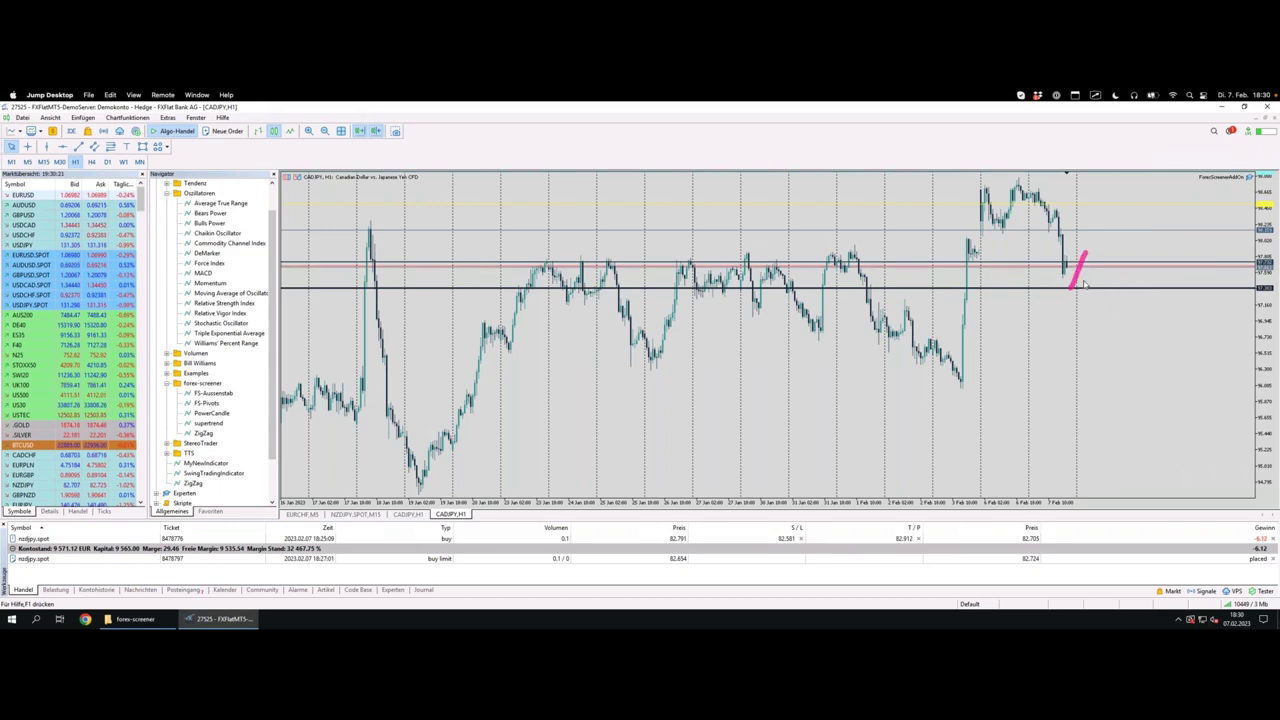
left_click(1060, 296)
left_click_drag(1057, 294, 1077, 293)
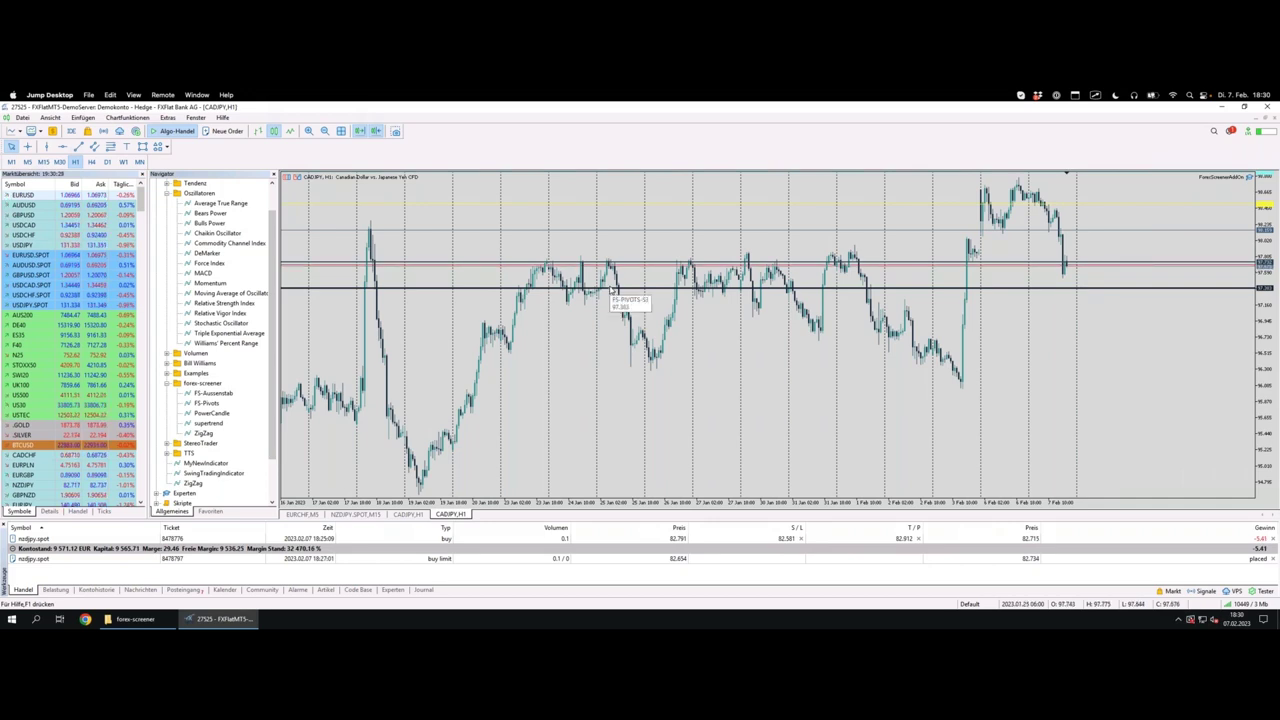
Return to the screener results, open the NZDJPY-H1 chart in MetaTrader and switch back to MetaTrader.
key("ctrl+Left")
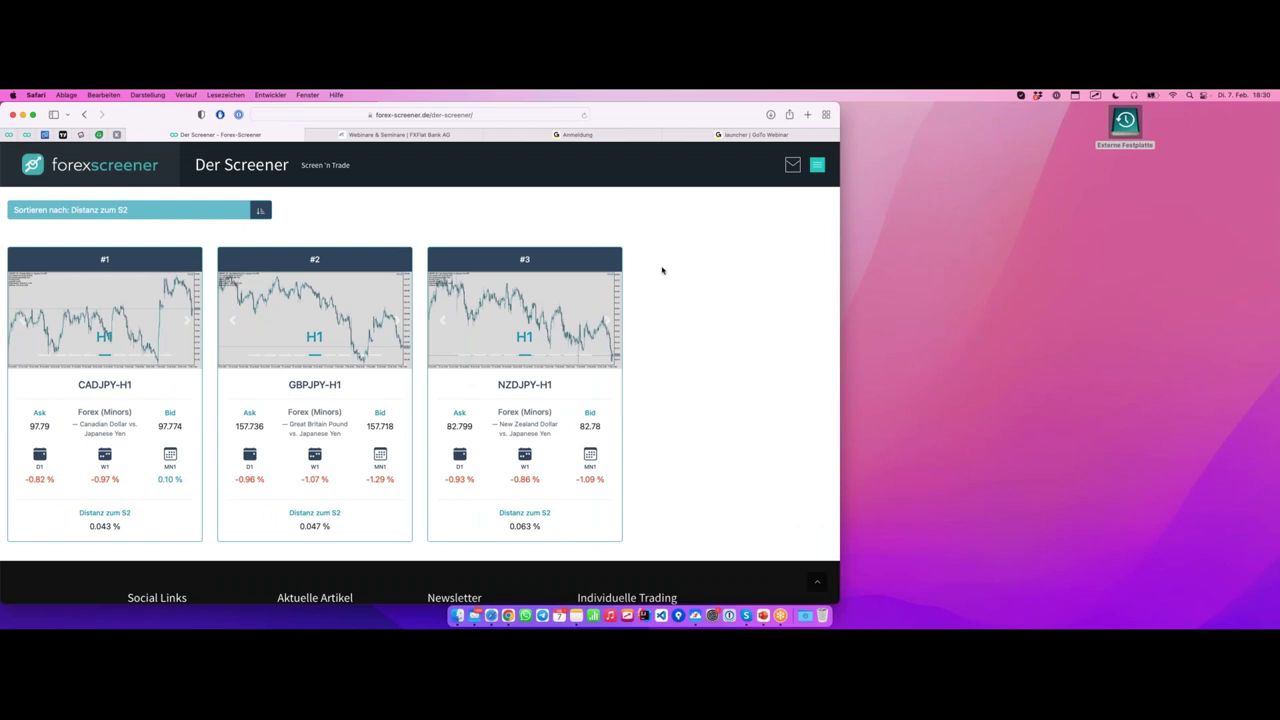
left_click(548, 391)
key("ctrl+Right")
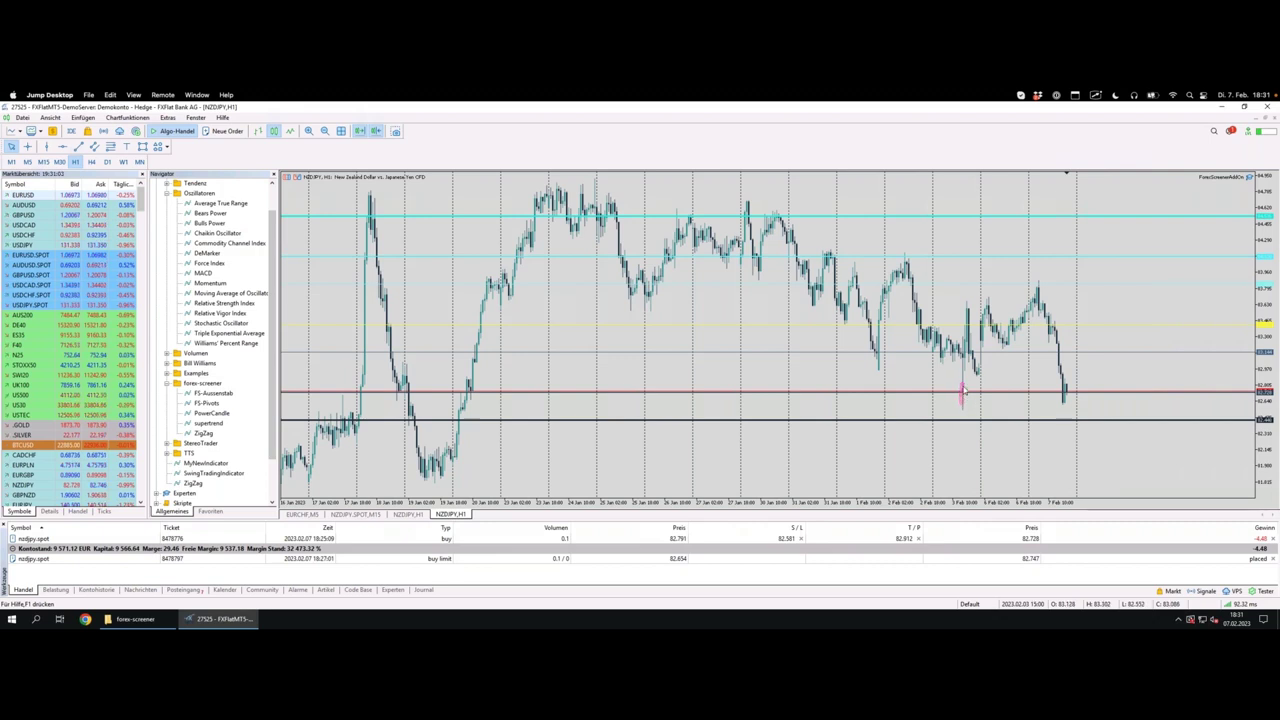
Examine earlier NZDJPY touches of the S2 line and the possible rebound from the current price up to S1.
mouse_move(468, 400)
left_mouse_down()
mouse_move(471, 380)
mouse_move(482, 400)
left_mouse_up()
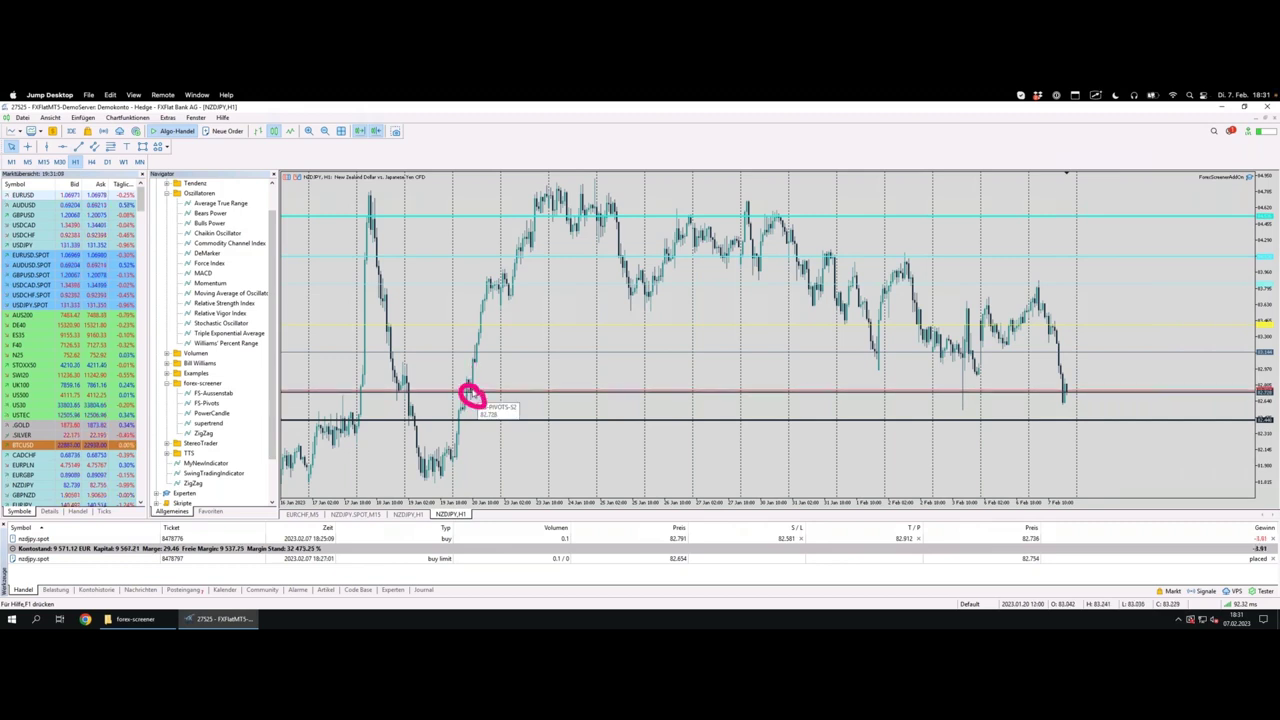
left_click_drag(337, 393, 340, 390)
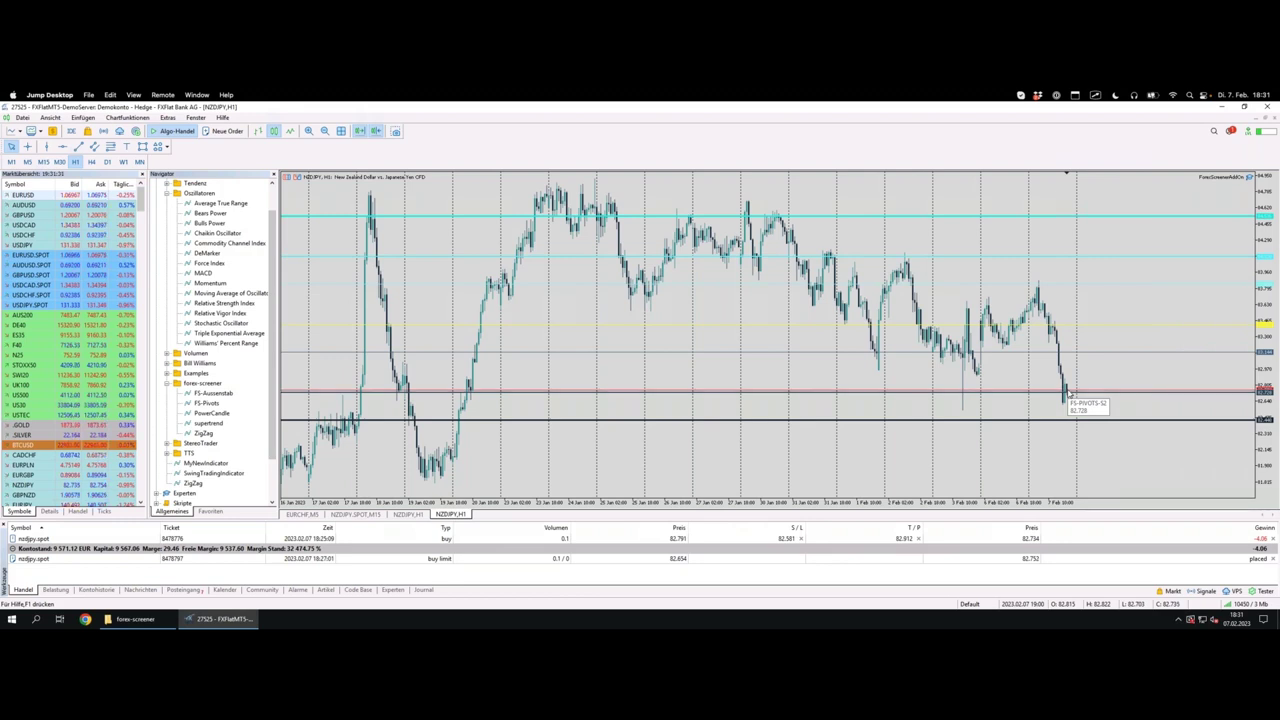
left_click_drag(1066, 397, 1078, 358)
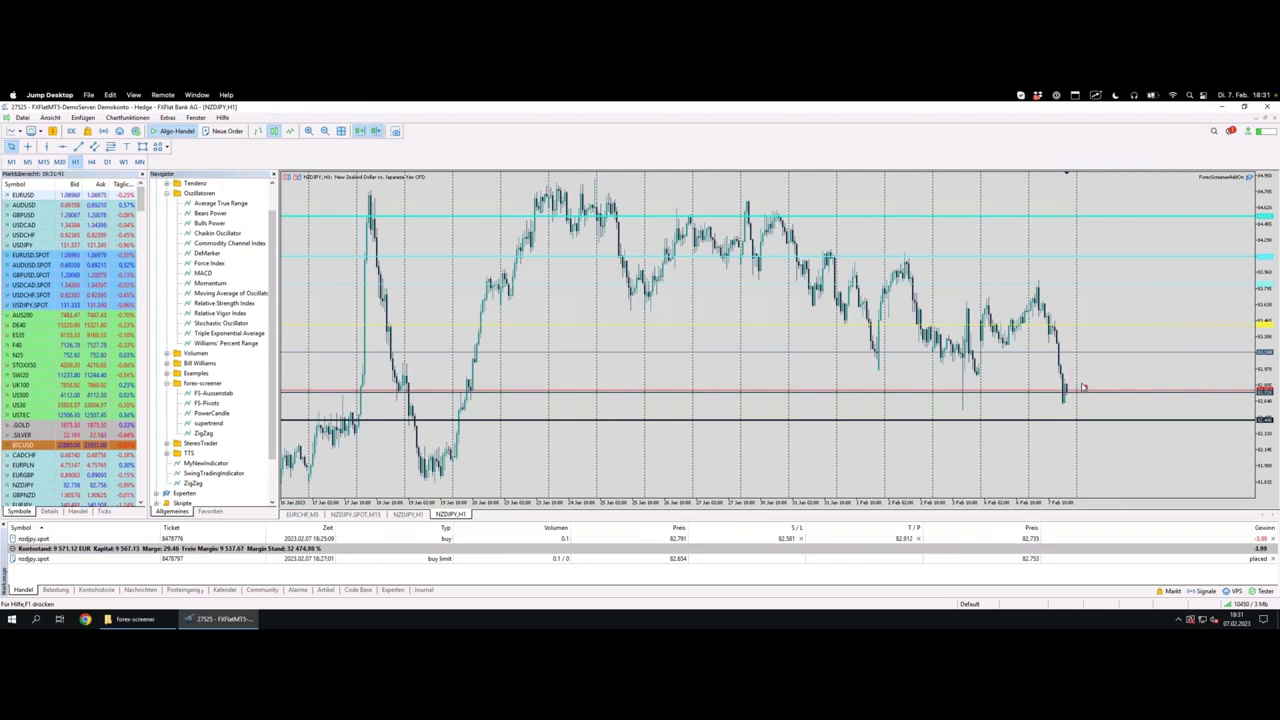
left_click_drag(1066, 395, 1080, 361)
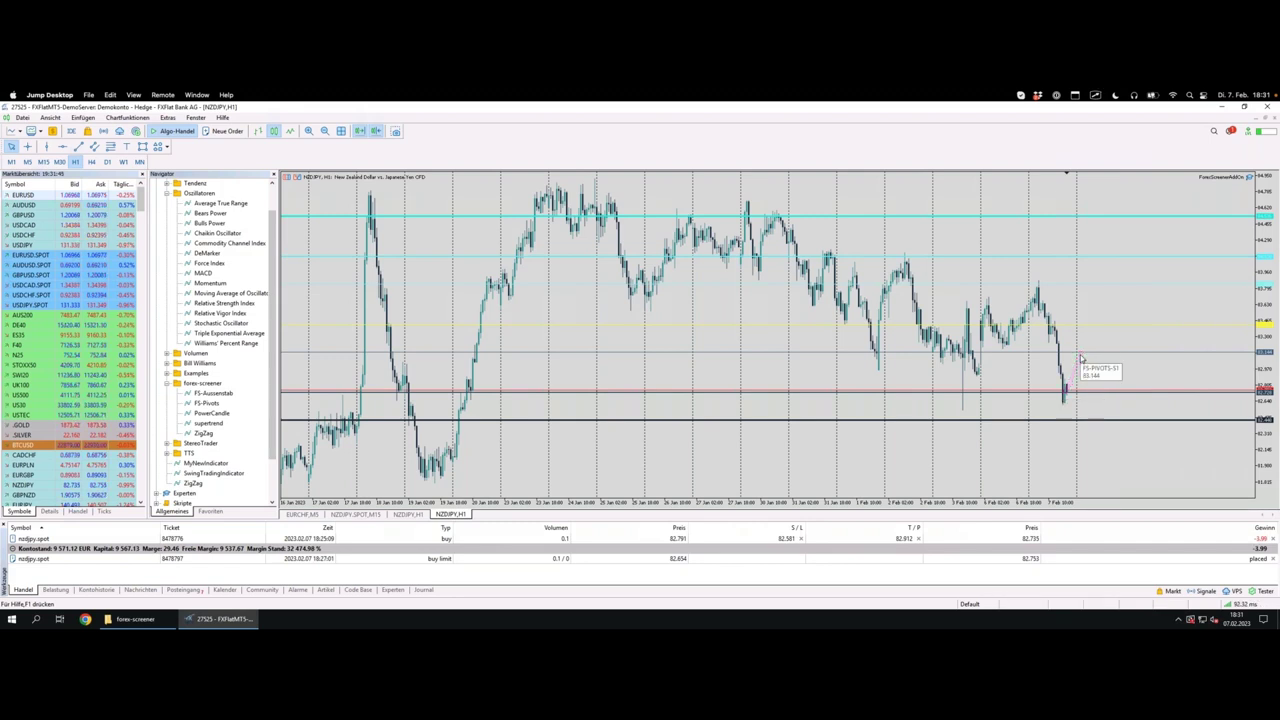
left_click_drag(1061, 373, 1058, 410)
left_click_drag(1062, 411, 1068, 414)
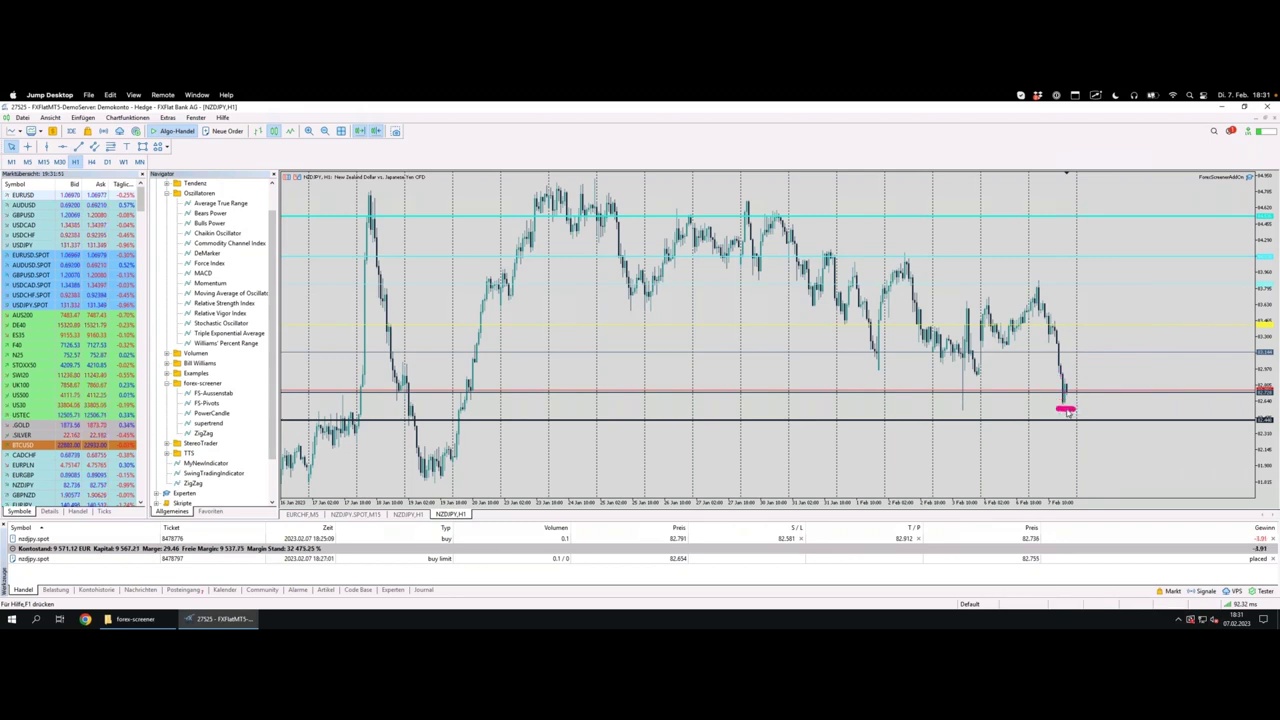
Examine the possible NZDJPY moves up to S1 and down towards S3, and return to the screener results.
left_click(1072, 392)
left_click_drag(1068, 395, 1088, 356)
left_click_drag(1079, 358, 1105, 416)
left_click(1080, 413)
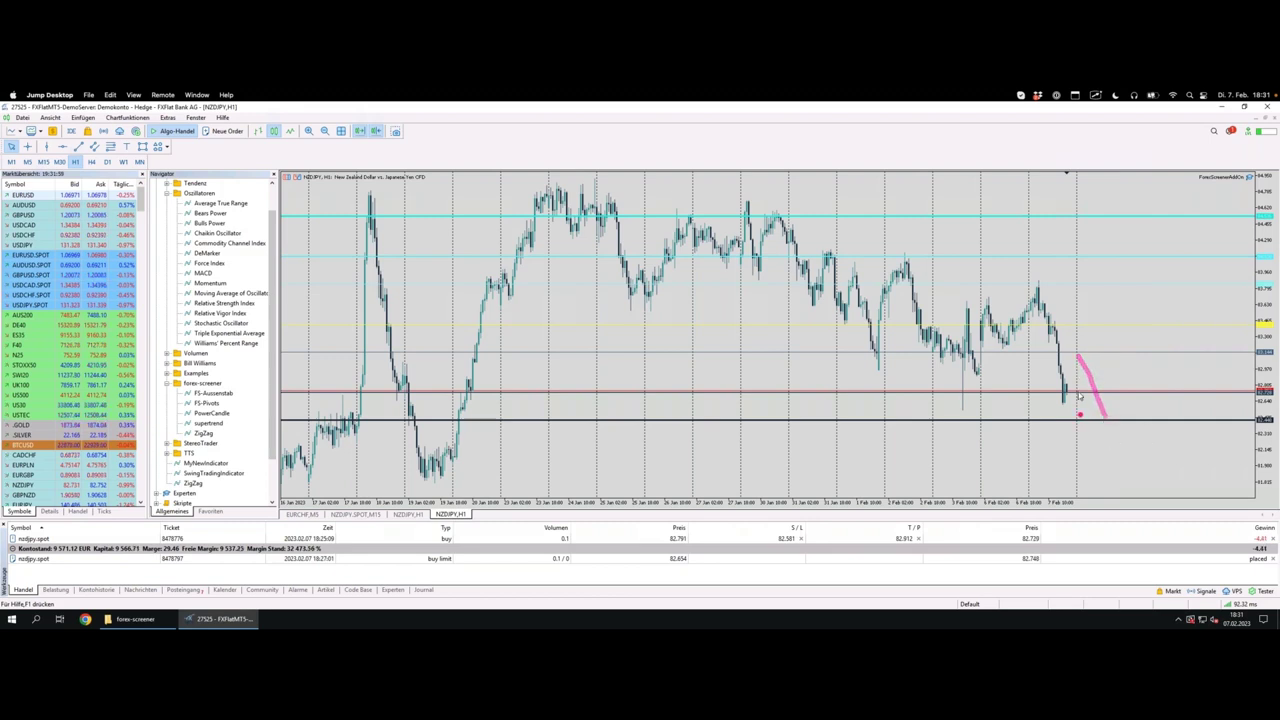
left_click_drag(1080, 355, 1116, 430)
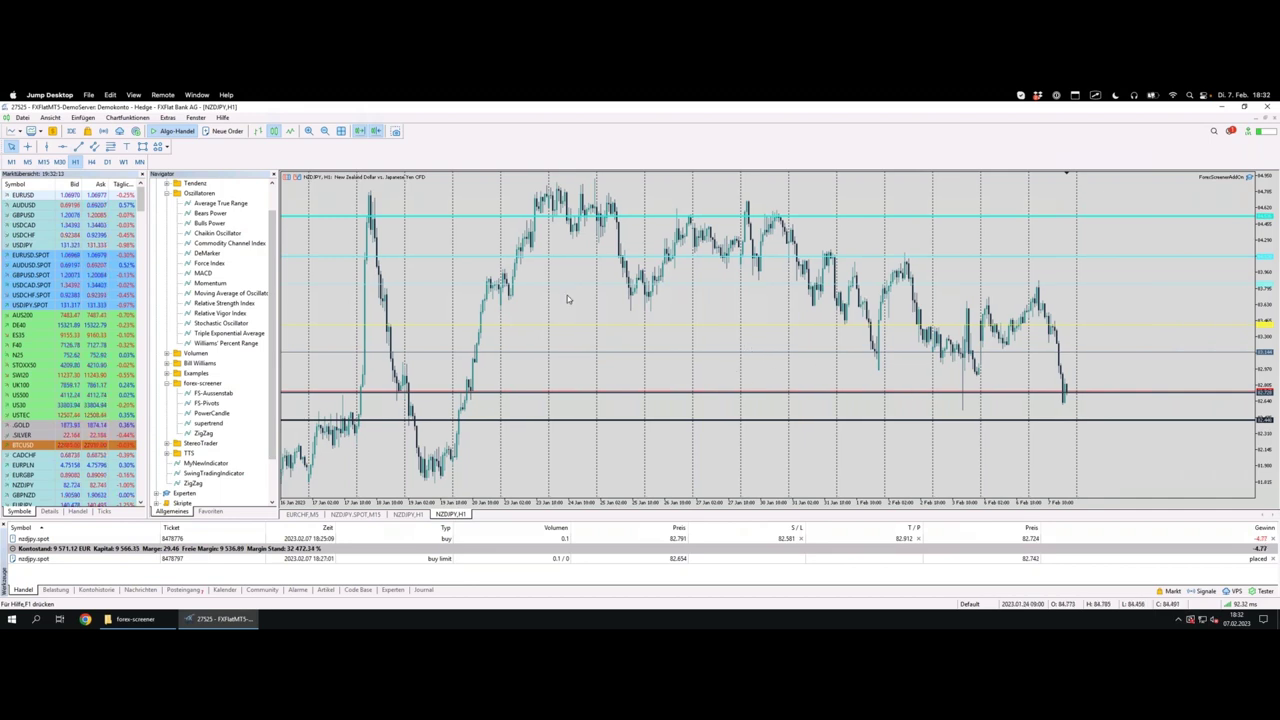
key("ctrl+Left")
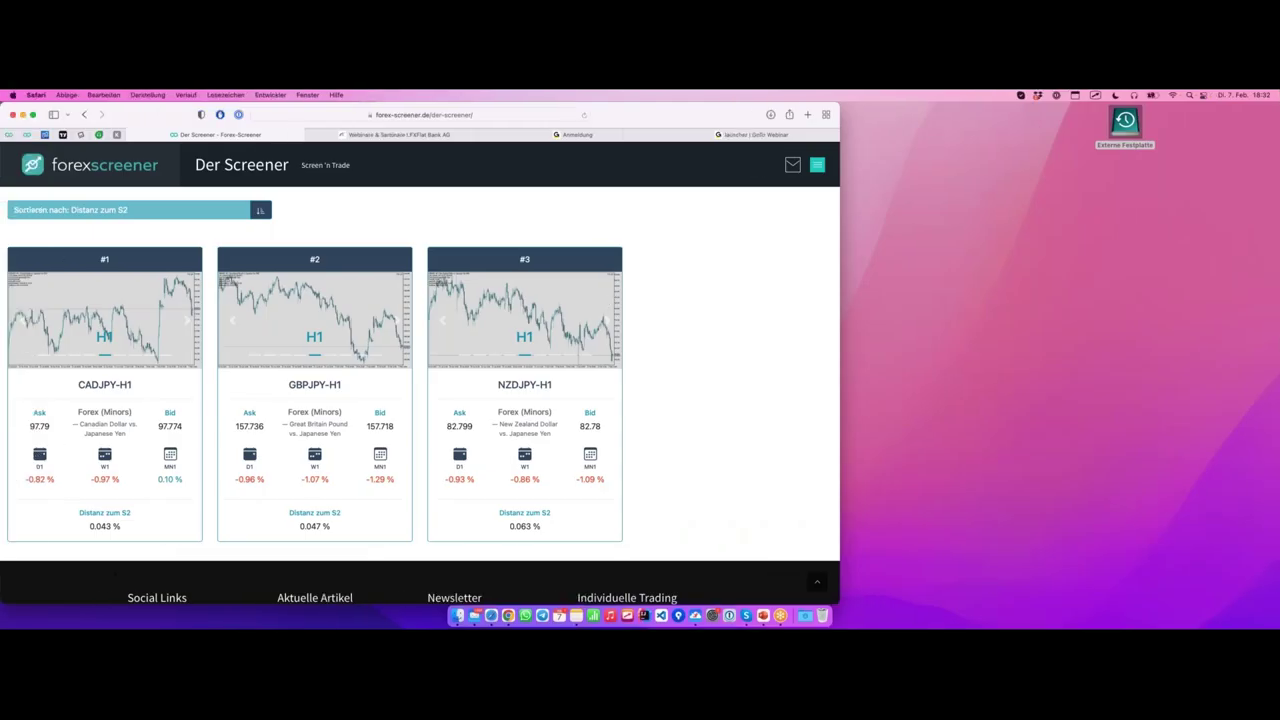
key("ctrl+Right")
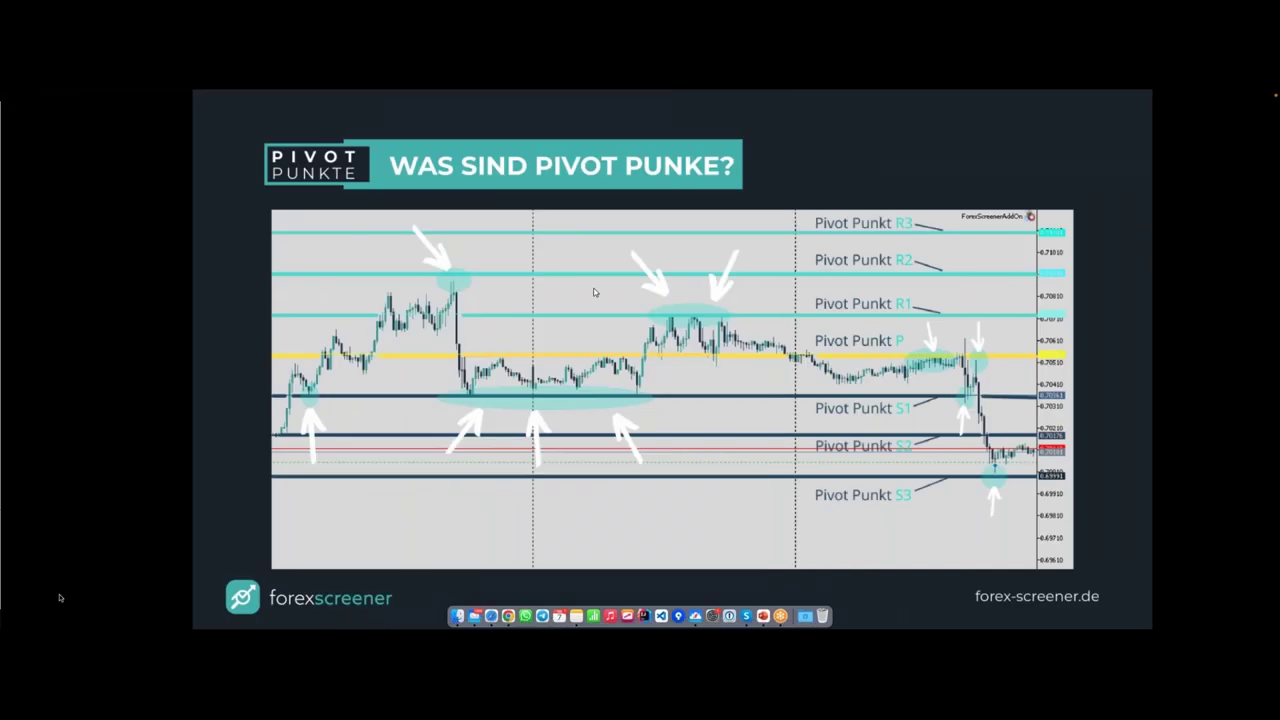
key("Right")
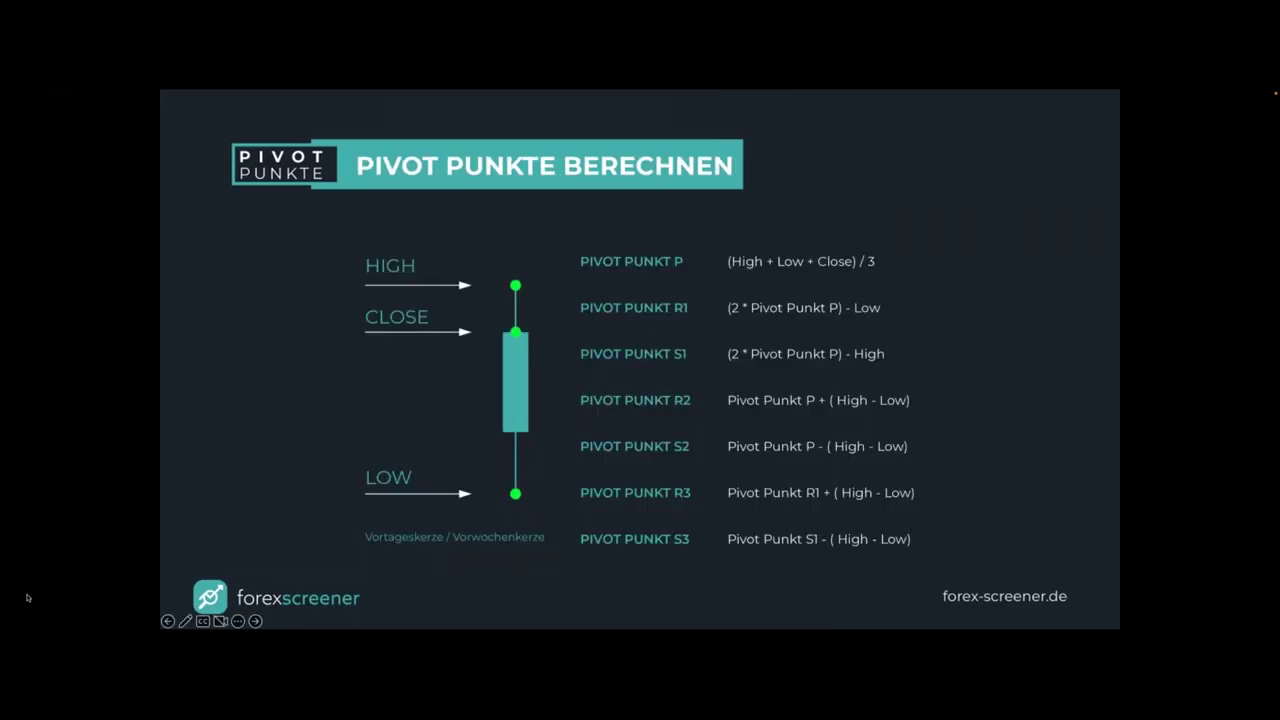
key("Right")
key("Right")
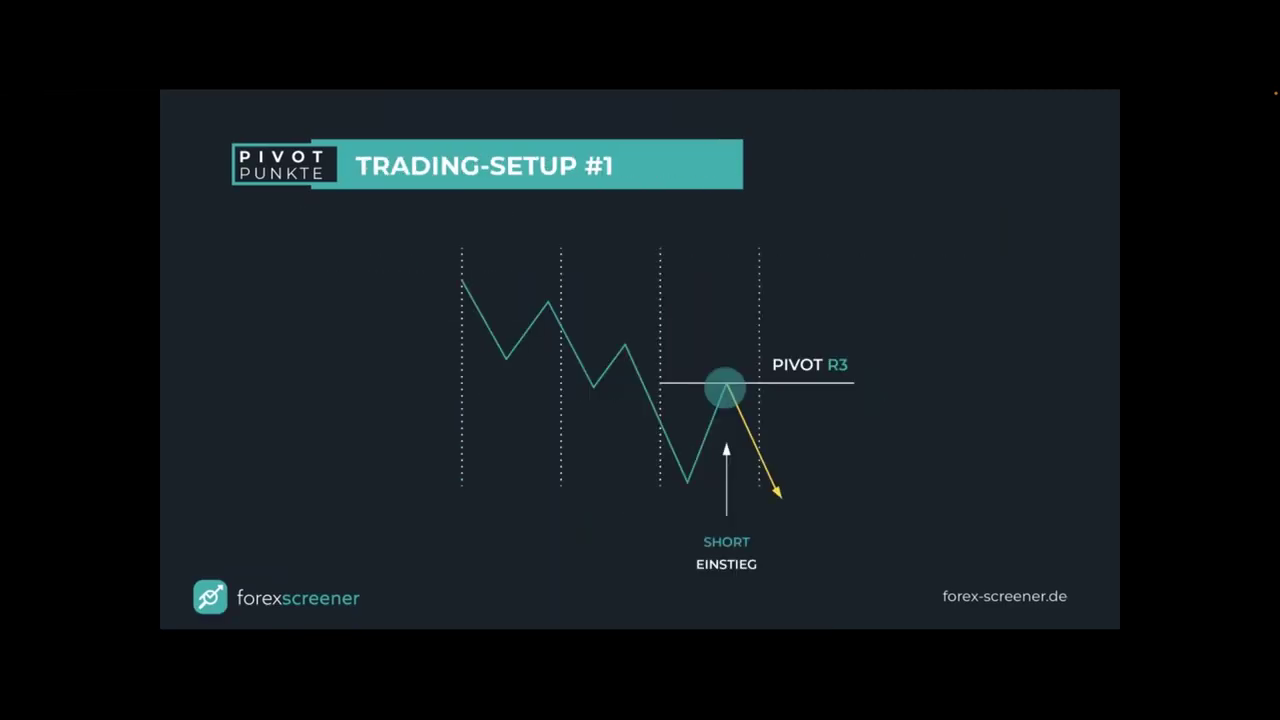
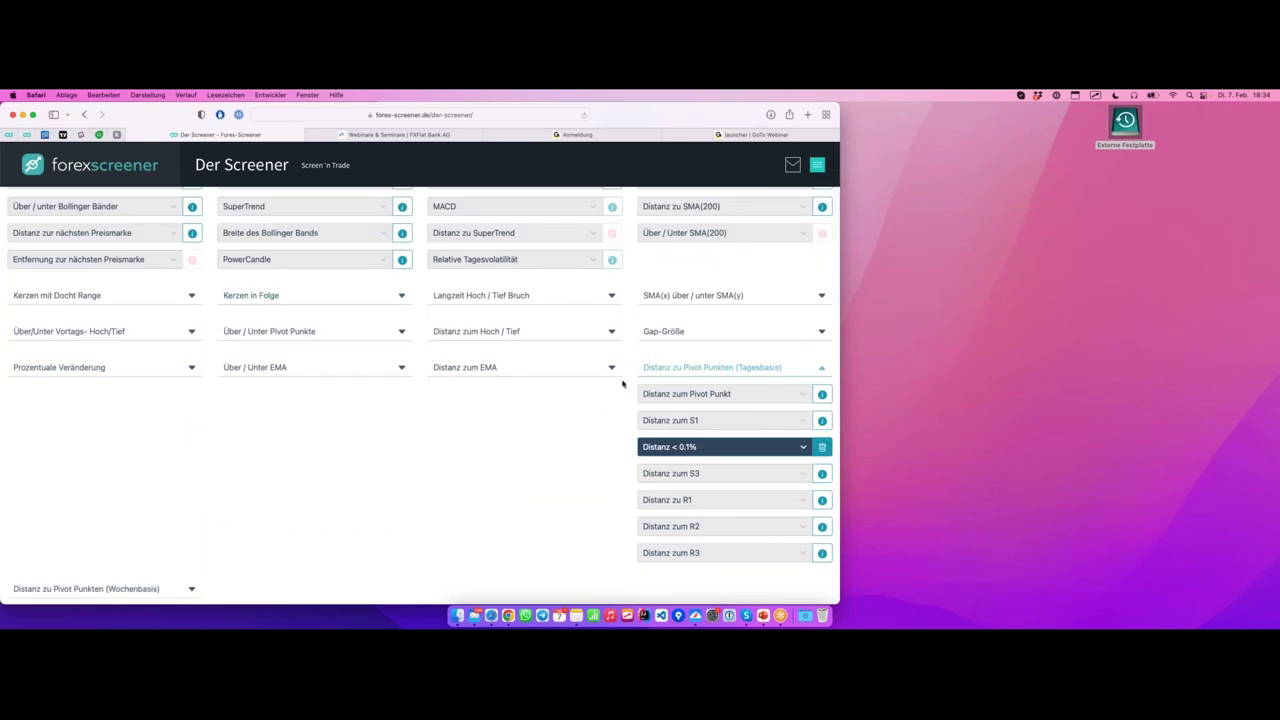
Remove the daily S2 distance filter and set the daily "Distanz zum R3" filter to "Distanz < 0.1%".
left_click(822, 447)
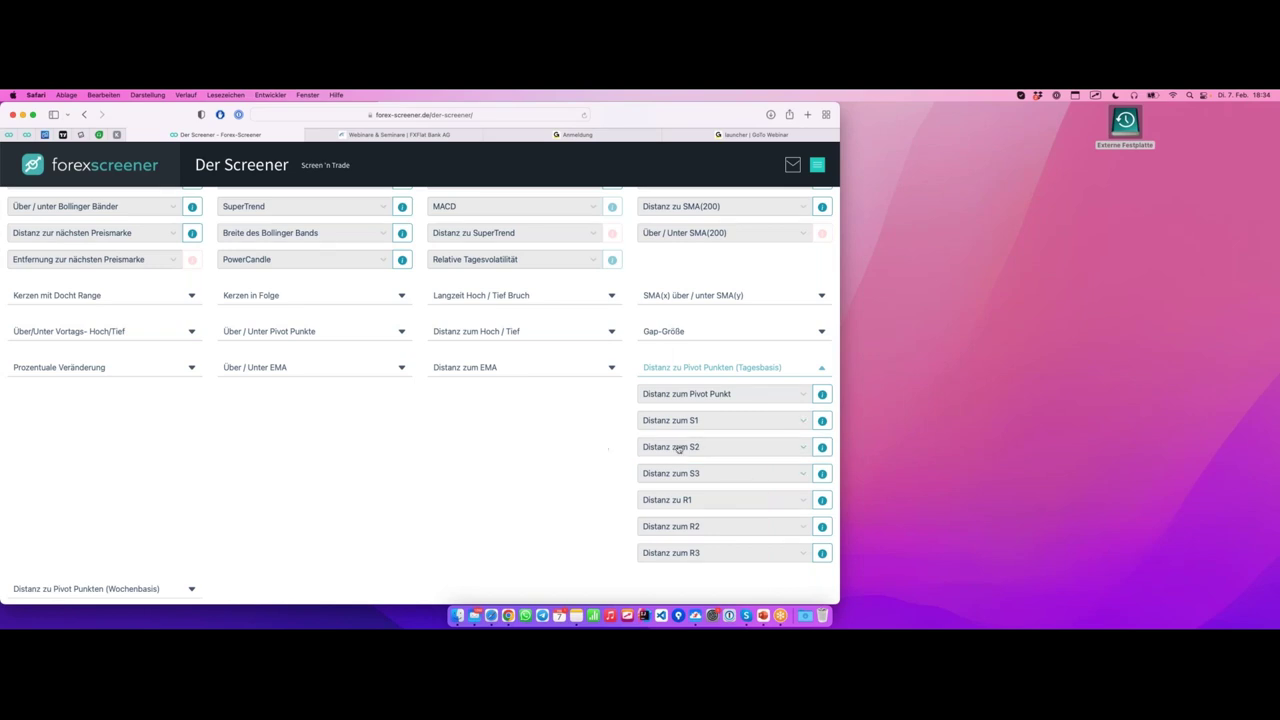
left_click(792, 555)
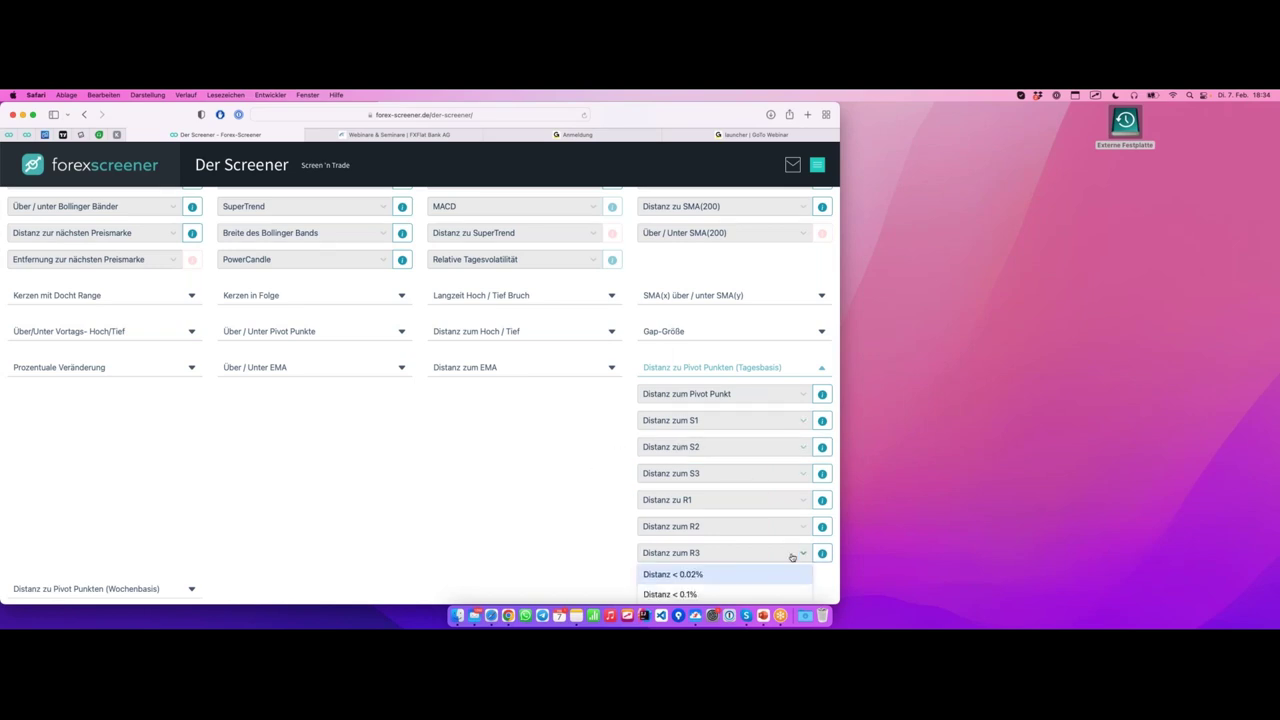
left_click(792, 555)
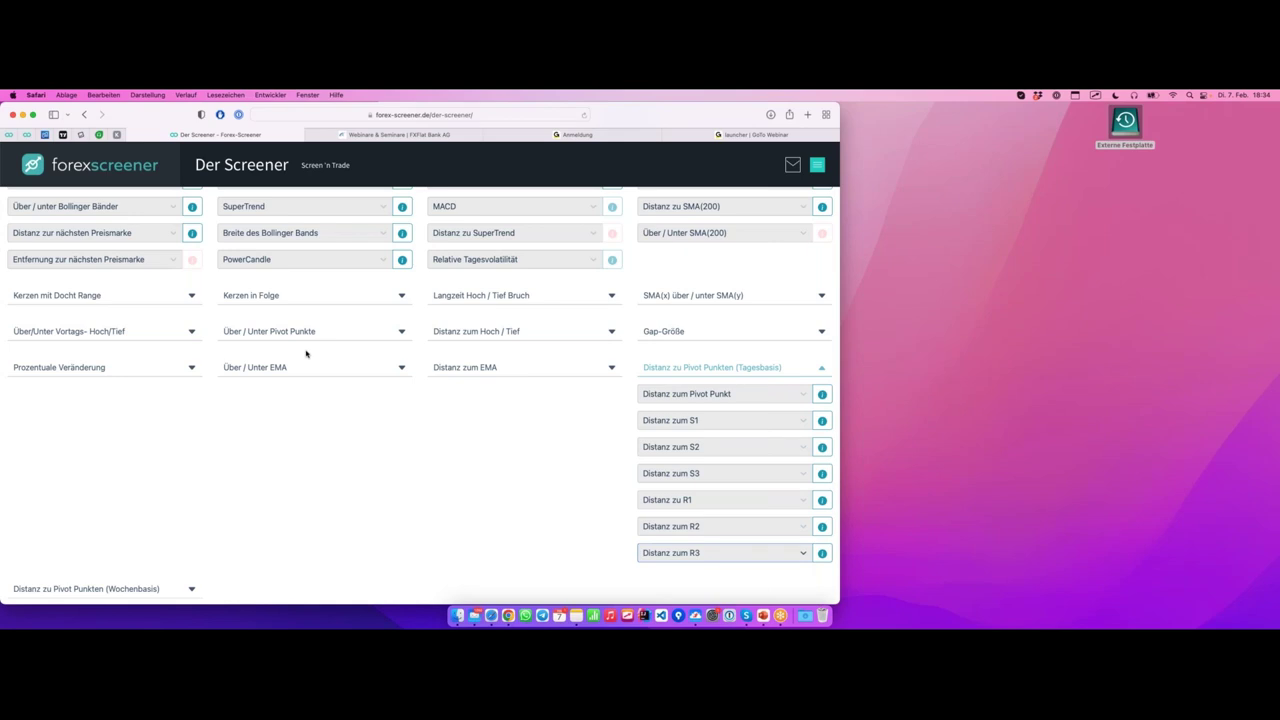
left_click(785, 555)
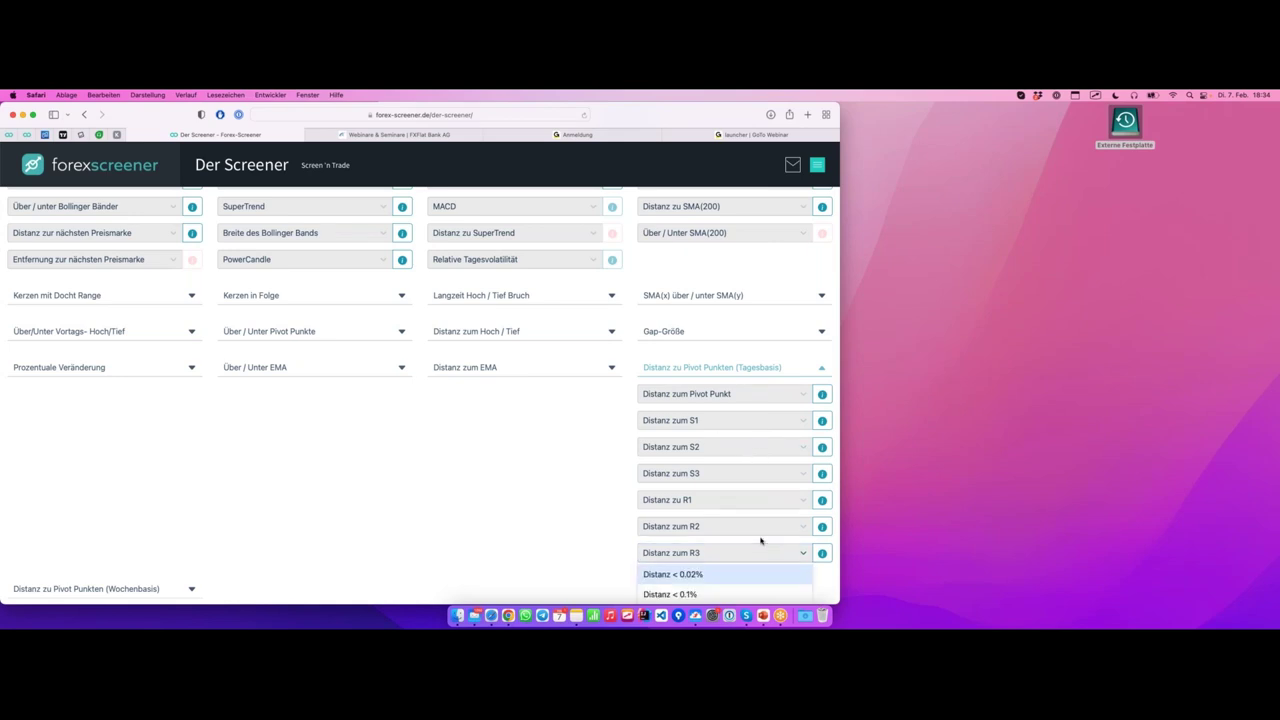
scroll(760, 537, "down", 2)
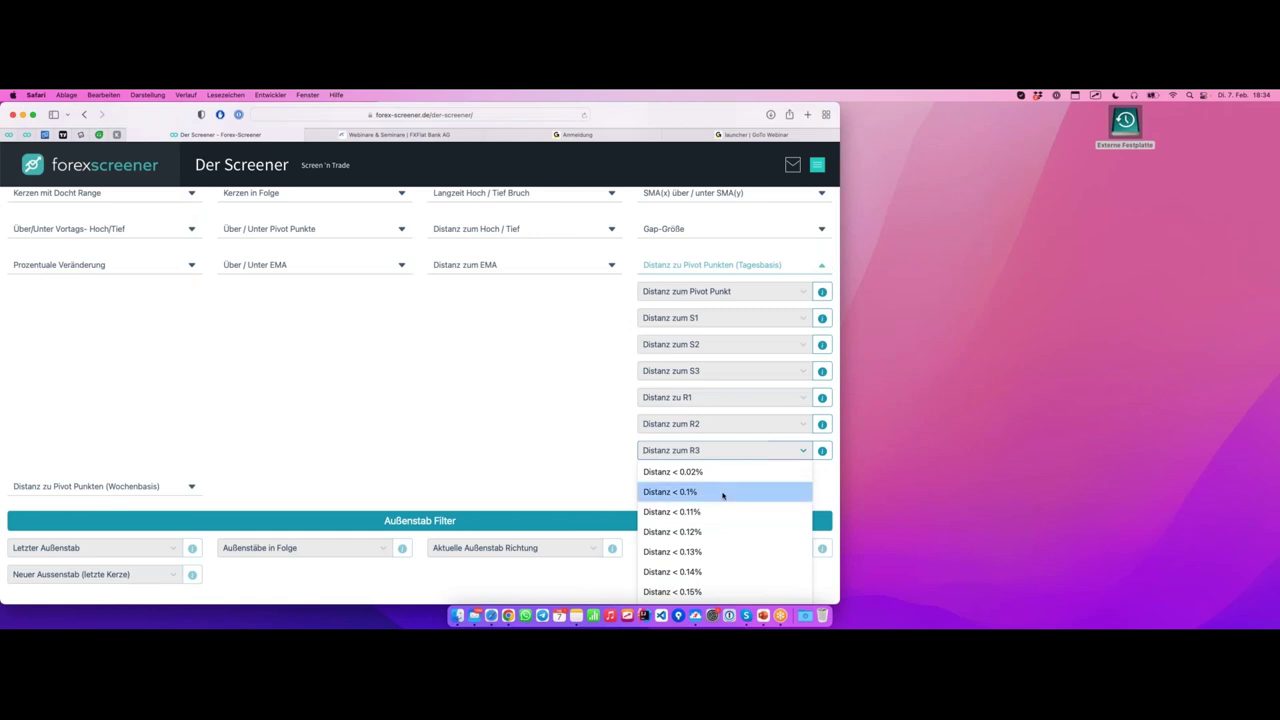
left_click(723, 493)
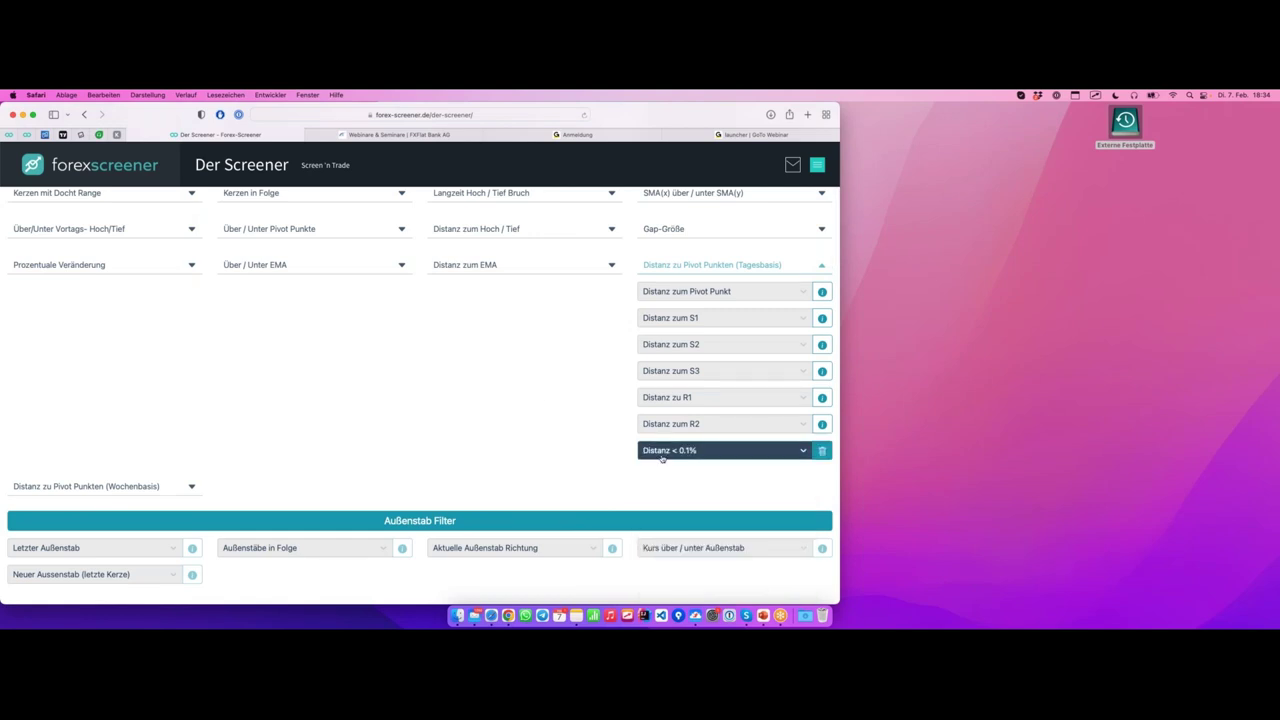
Set the general "Trendrichtung" option in the Trend Filter section to "Abwärtstrend".
scroll(531, 397, "up", 5)
scroll(420, 400, "down", 6)
scroll(527, 397, "down", 5)
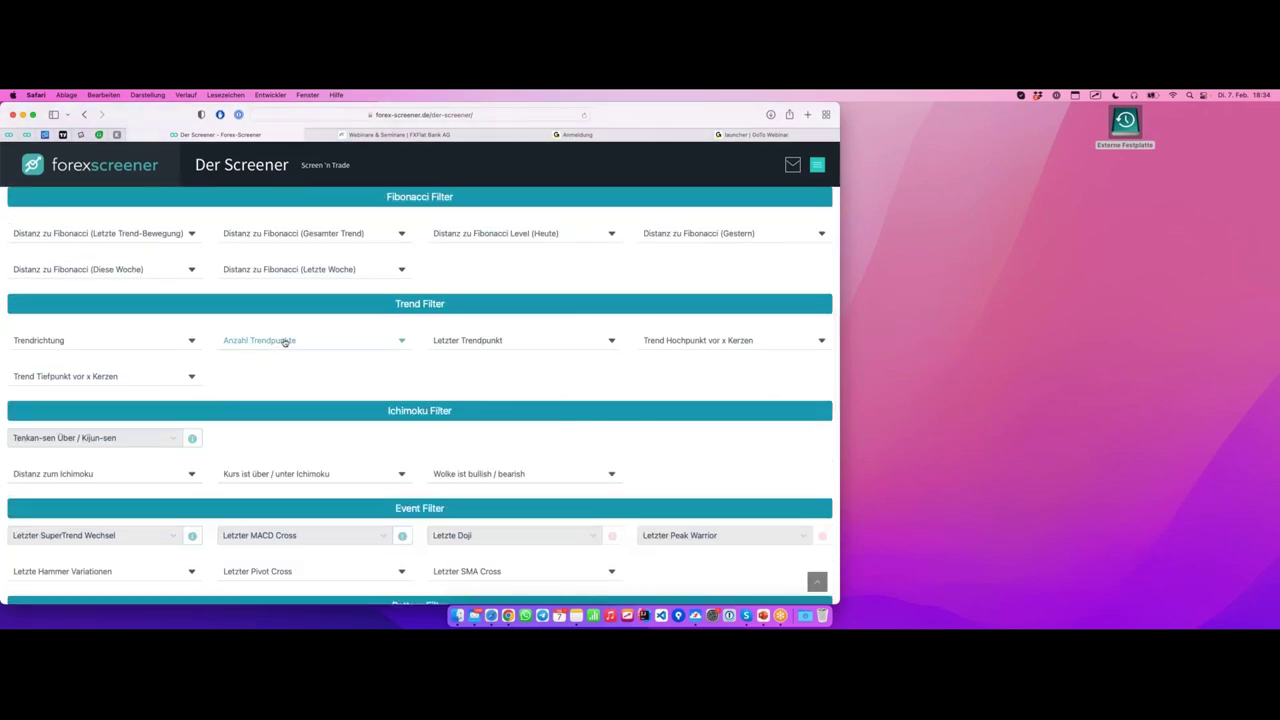
left_click_drag(10, 357, 205, 357)
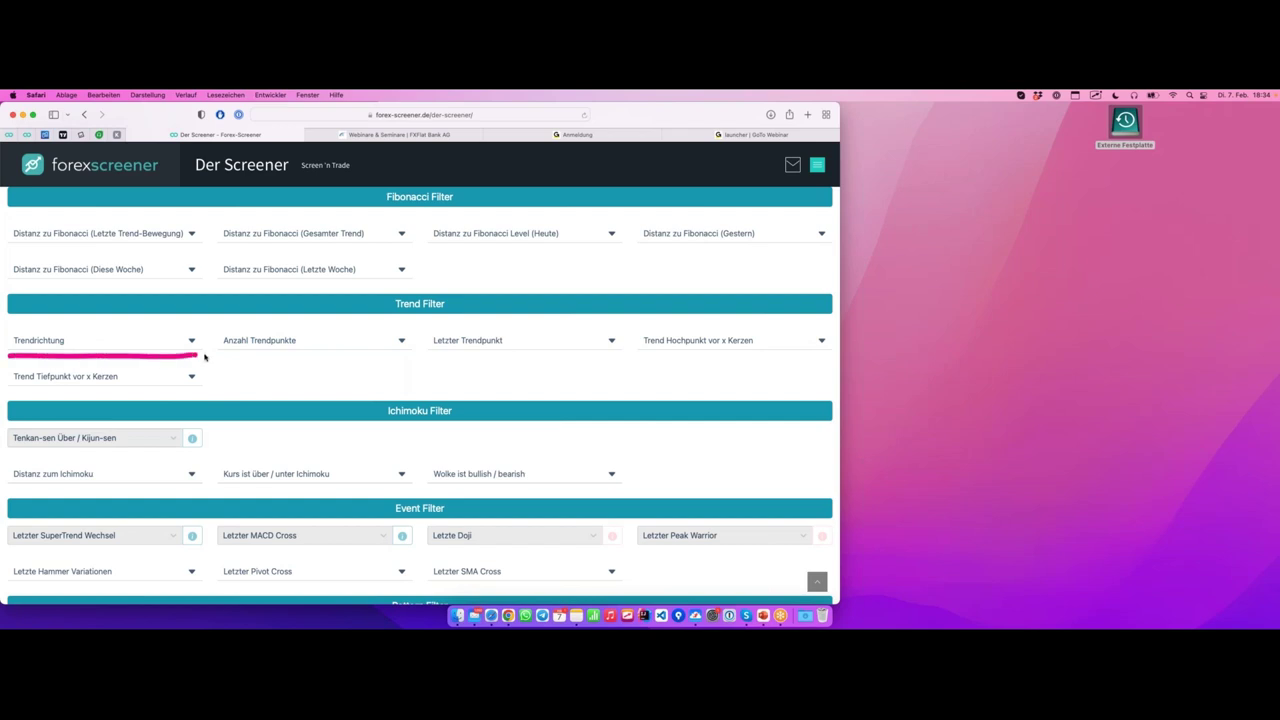
left_click(121, 341)
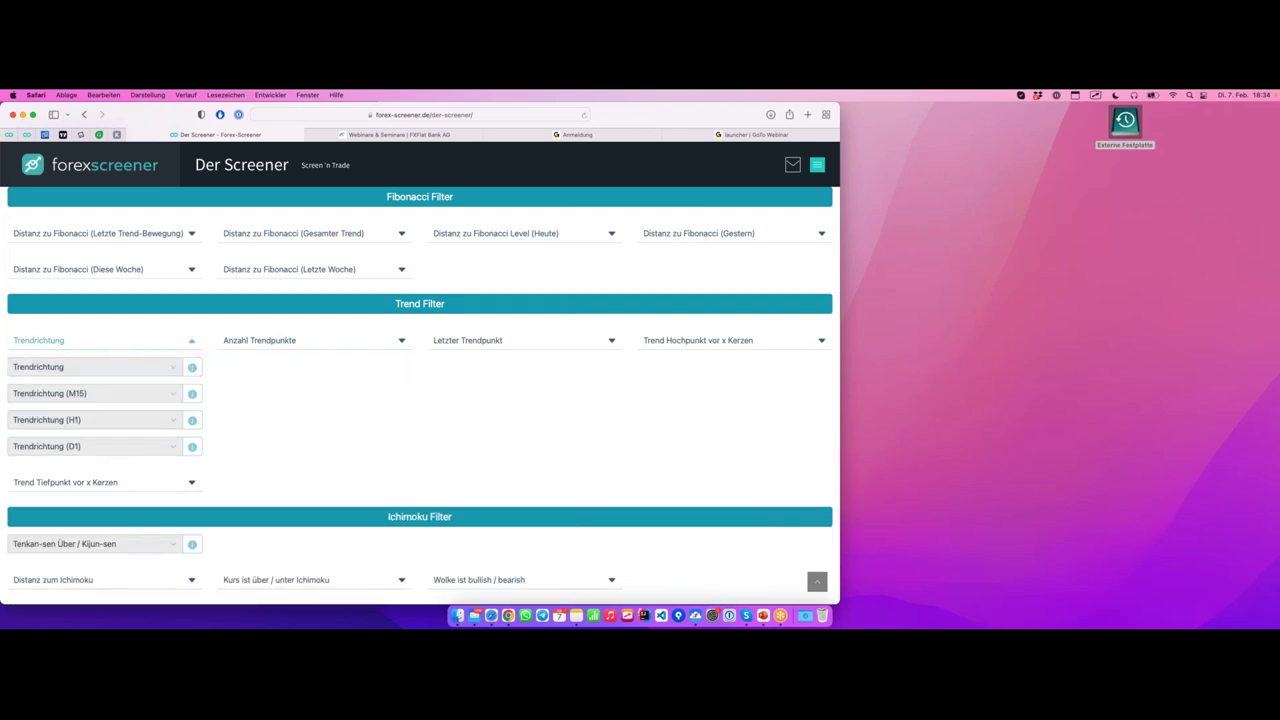
left_click(112, 368)
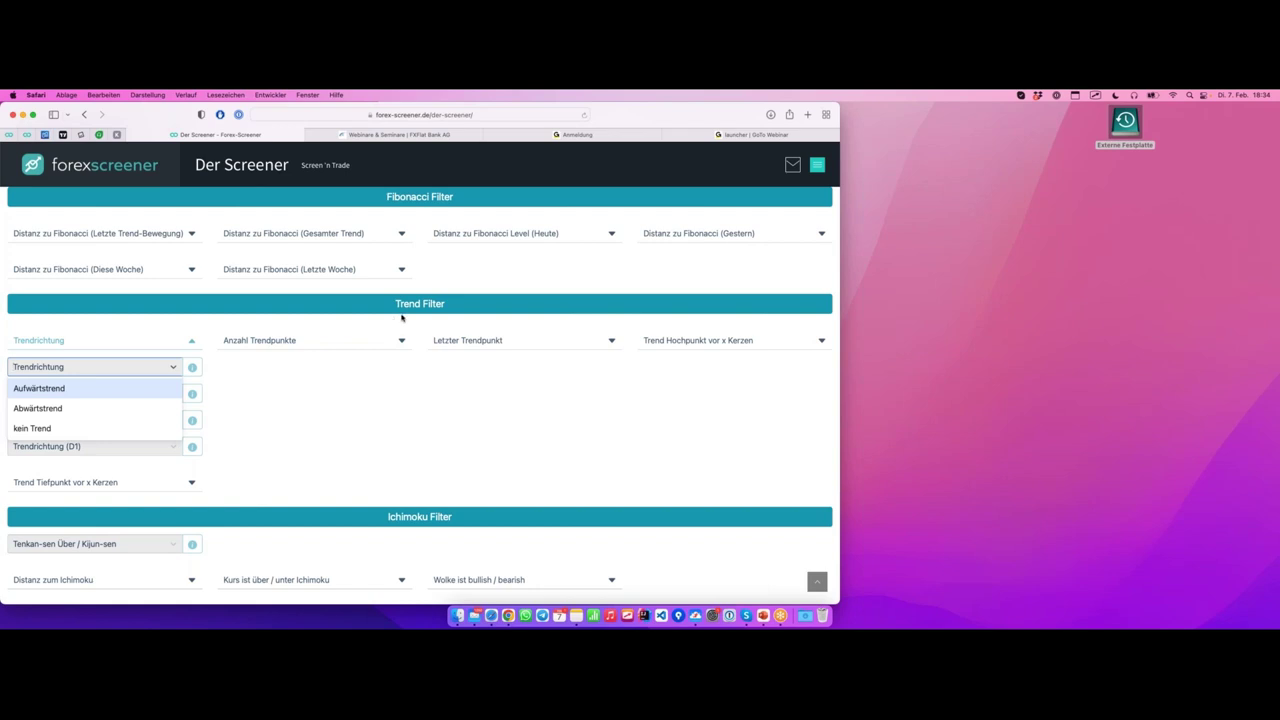
left_click_drag(394, 312, 450, 312)
mouse_move(8, 350)
left_mouse_down()
mouse_move(178, 352)
mouse_move(212, 338)
mouse_move(77, 323)
mouse_move(10, 352)
left_mouse_up()
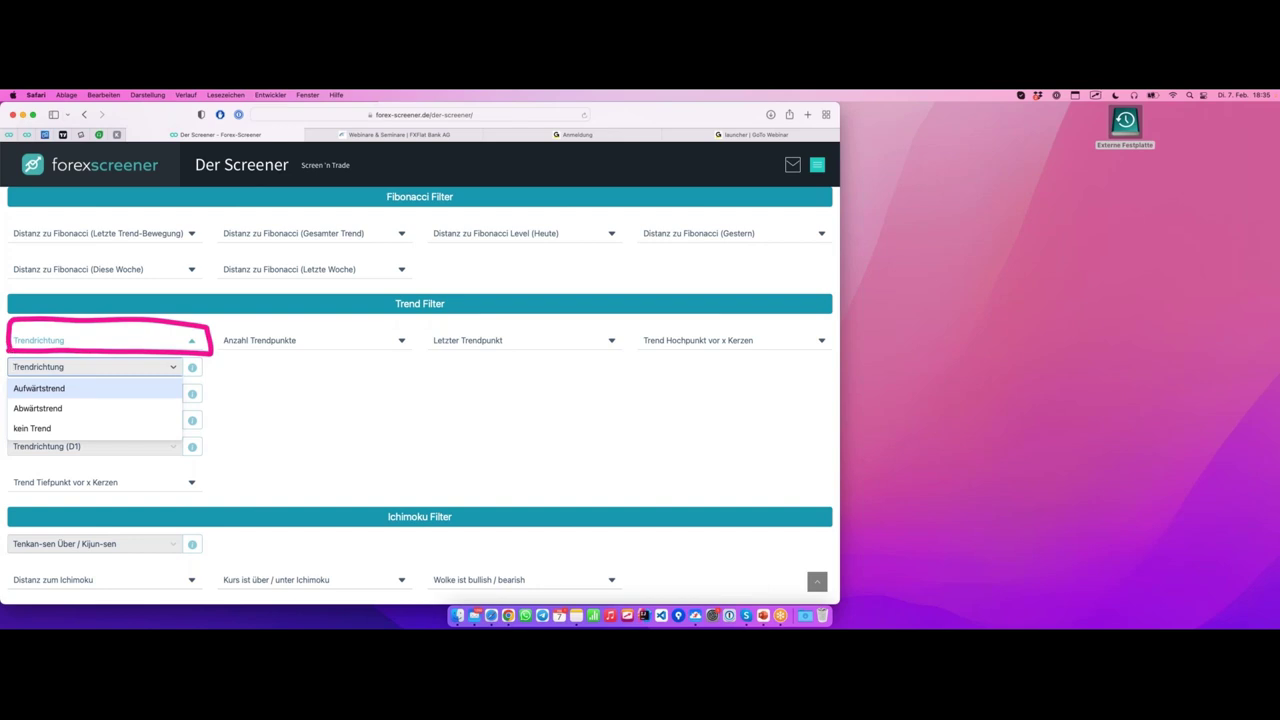
left_click(69, 409)
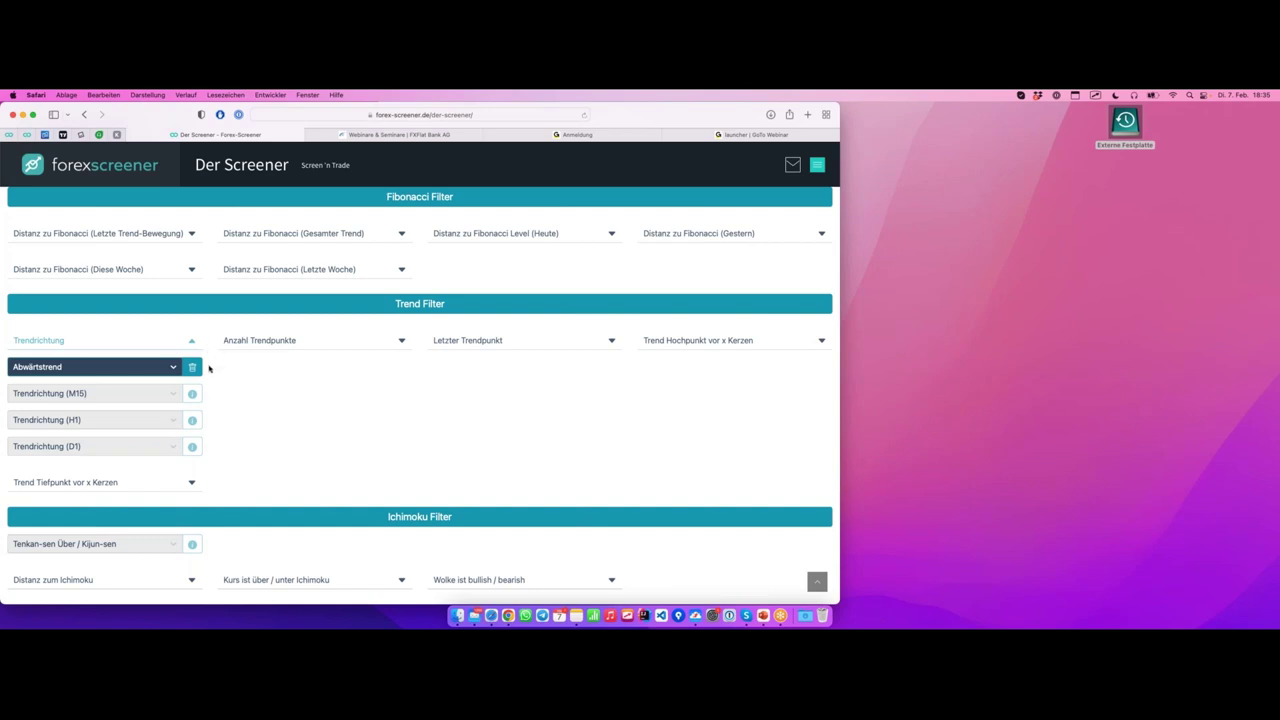
scroll(211, 386, "up", 1)
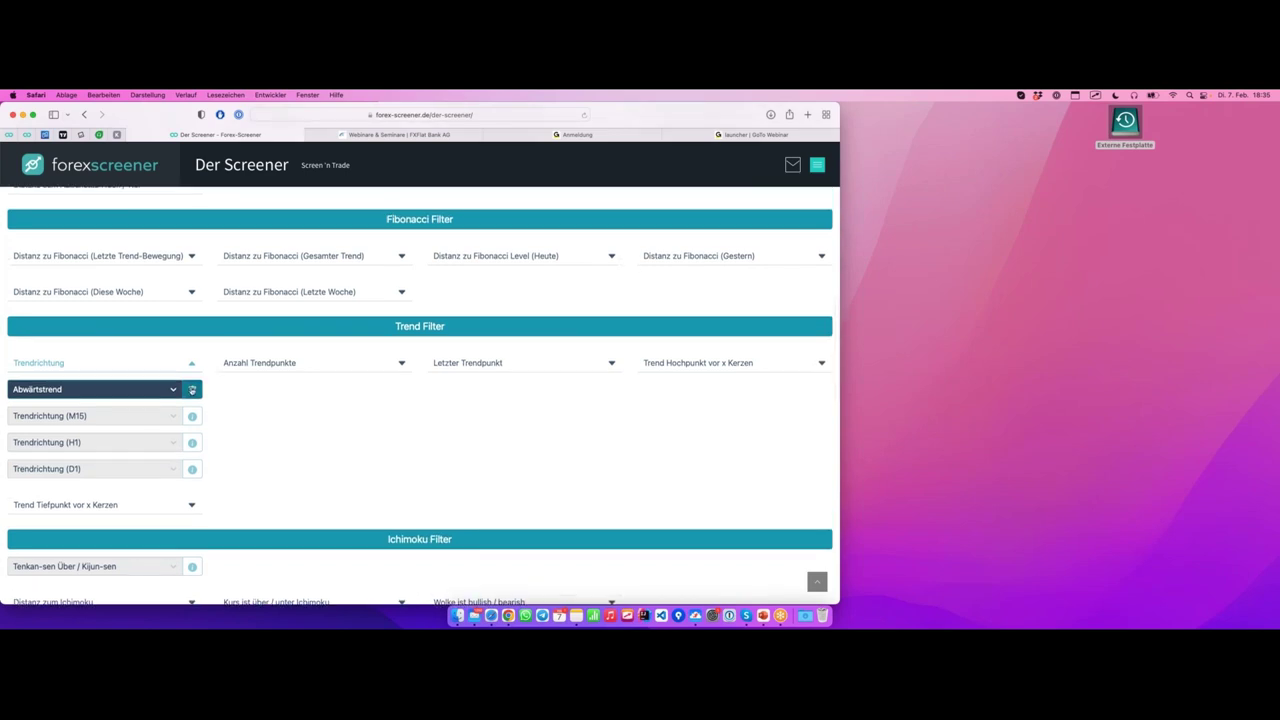
mouse_move(4, 401)
left_mouse_down()
mouse_move(209, 401)
mouse_move(213, 362)
mouse_move(14, 358)
mouse_move(4, 400)
left_mouse_up()
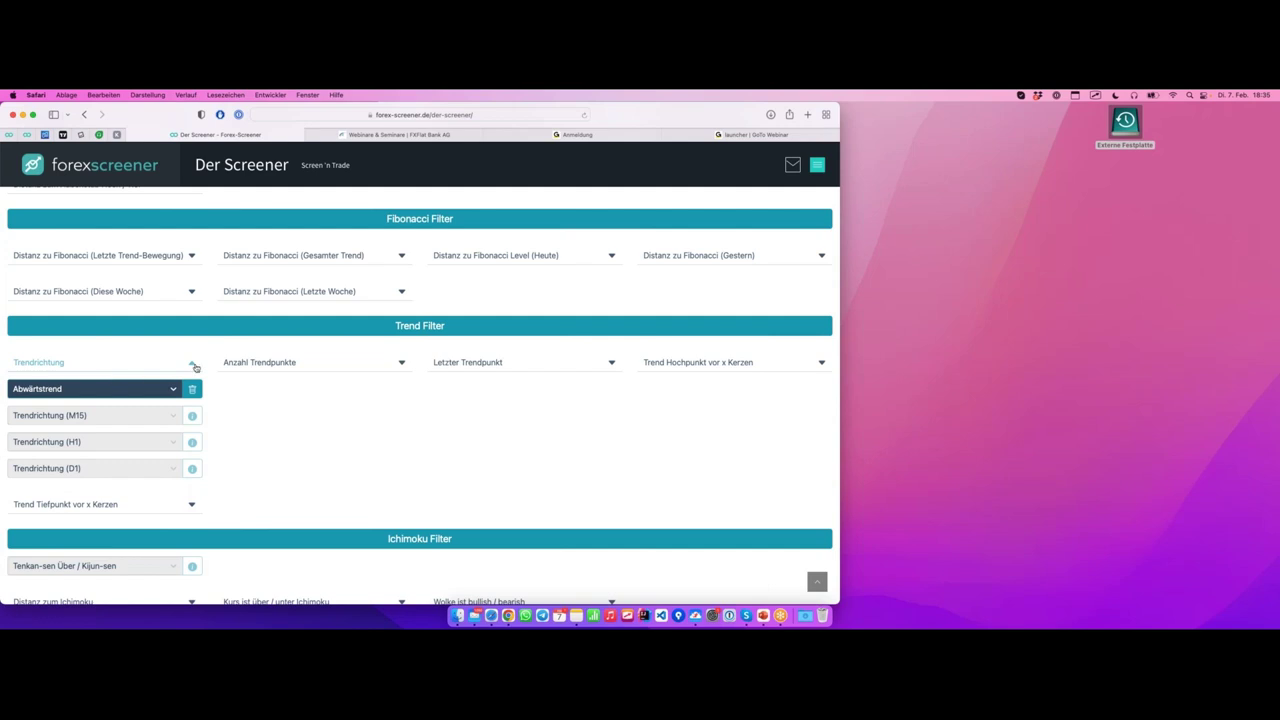
Set the "Zeitintervall" basic filter to D1.
scroll(200, 367, "up", 10)
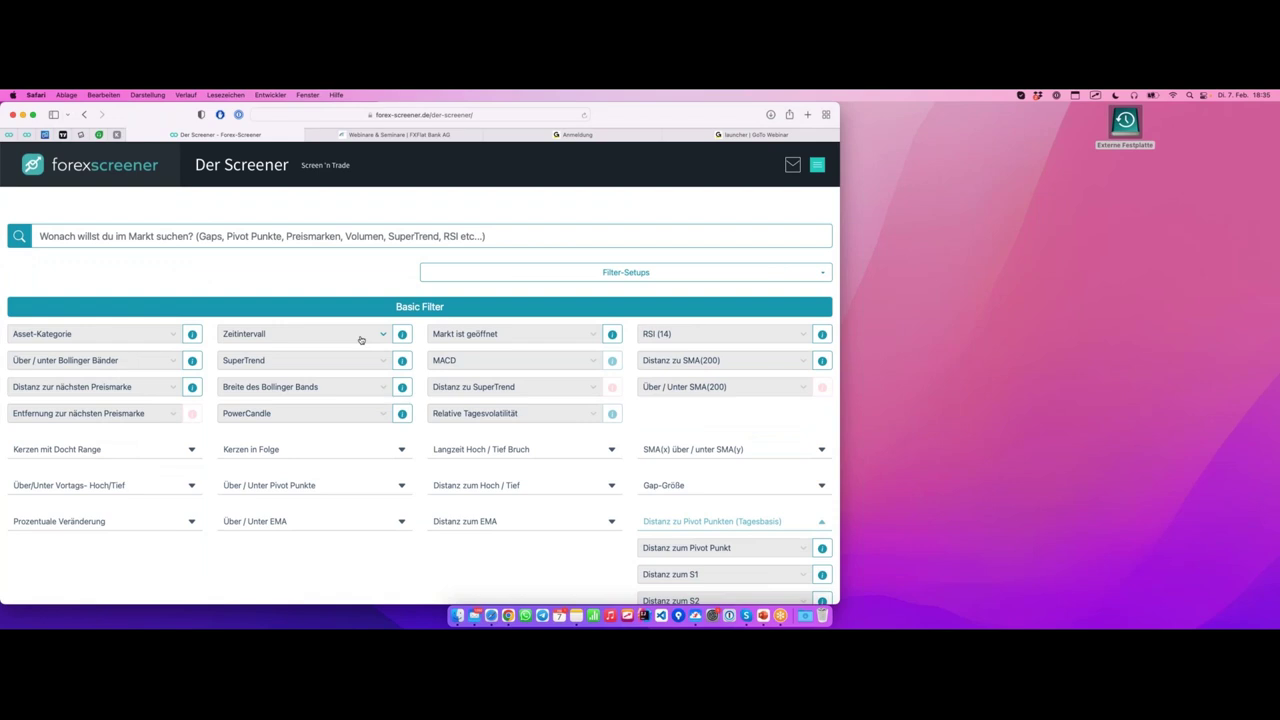
left_click(361, 340)
scroll(265, 385, "down", 2)
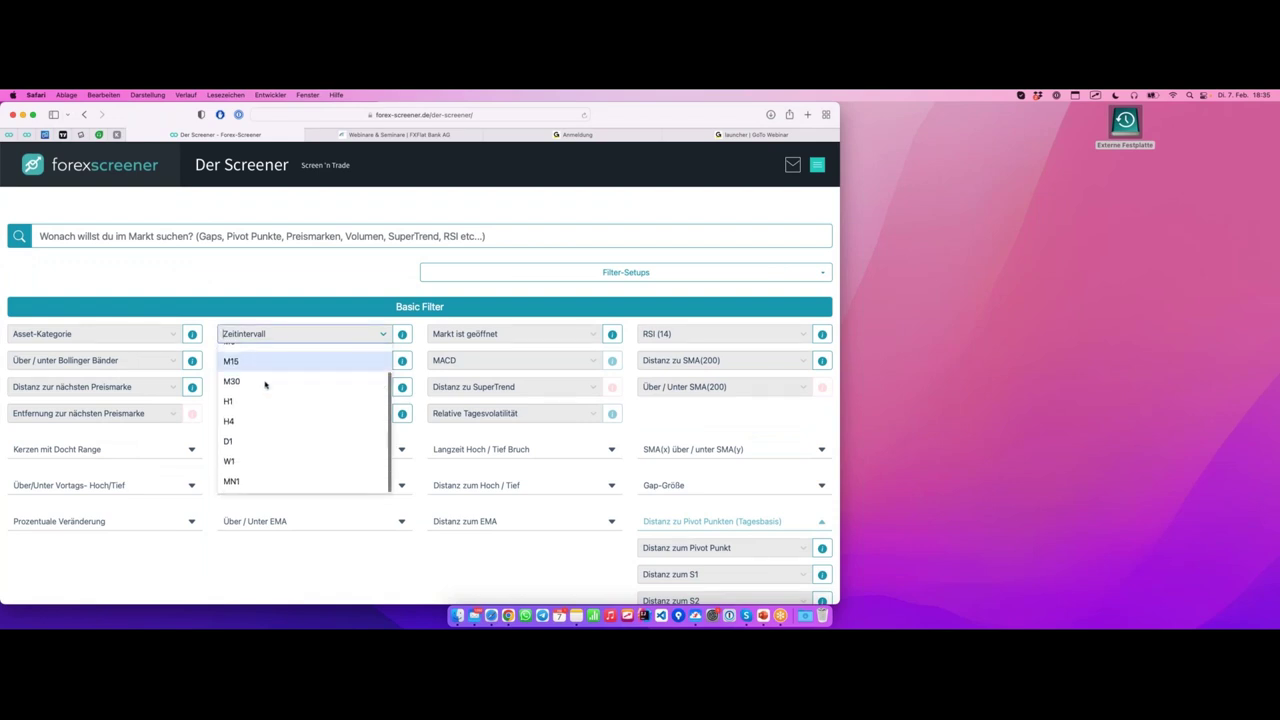
left_click(291, 441)
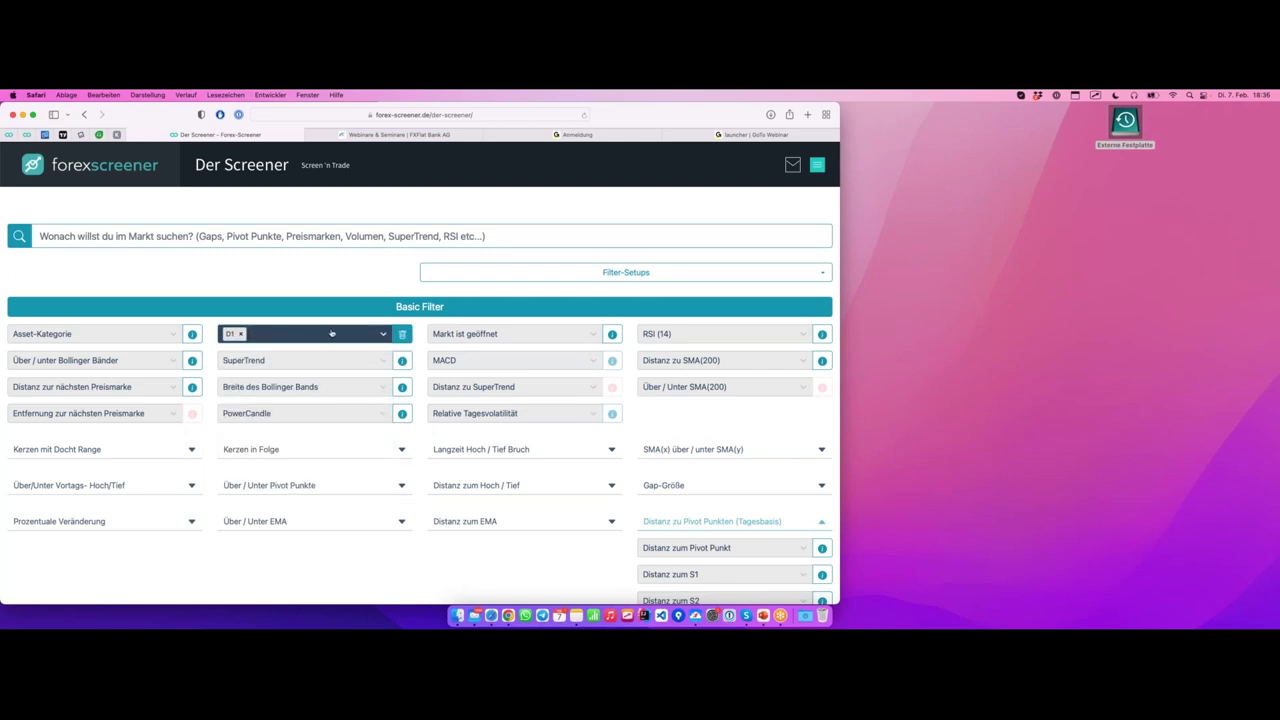
Review the daily R3 distance filter setting and check how many markets the combined filters find.
scroll(300, 320, "down", 3)
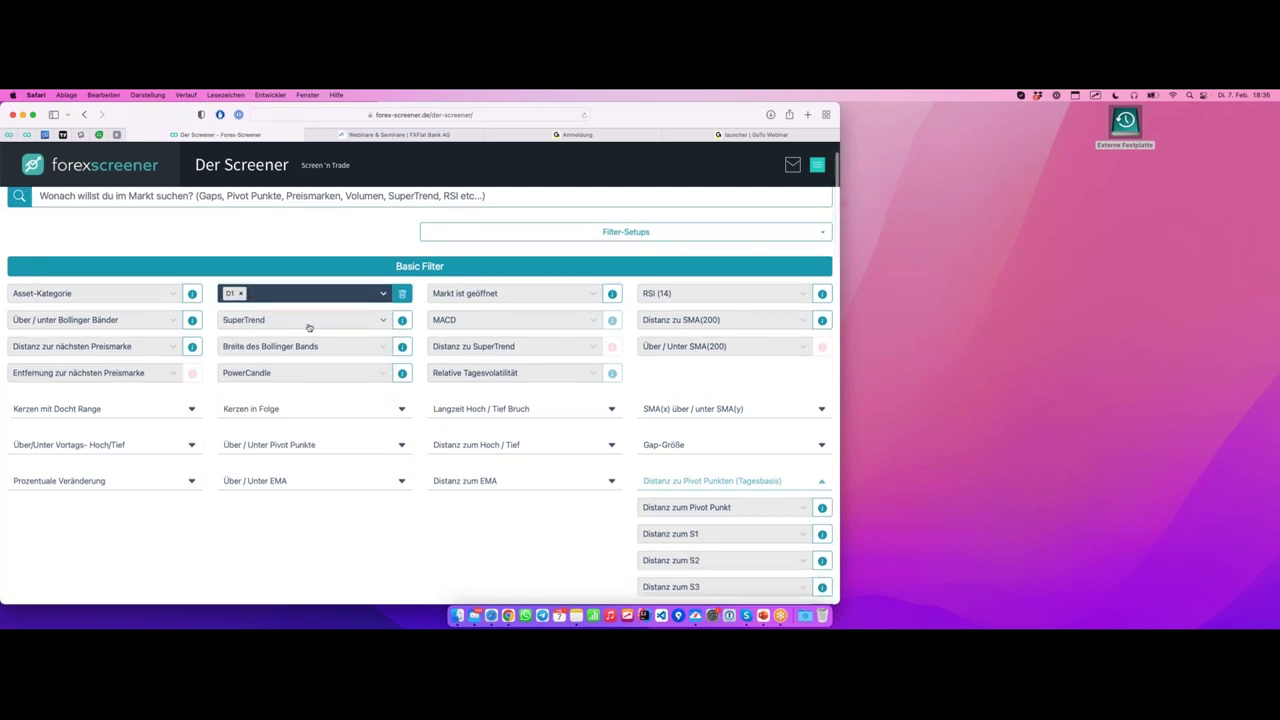
scroll(306, 326, "down", 4)
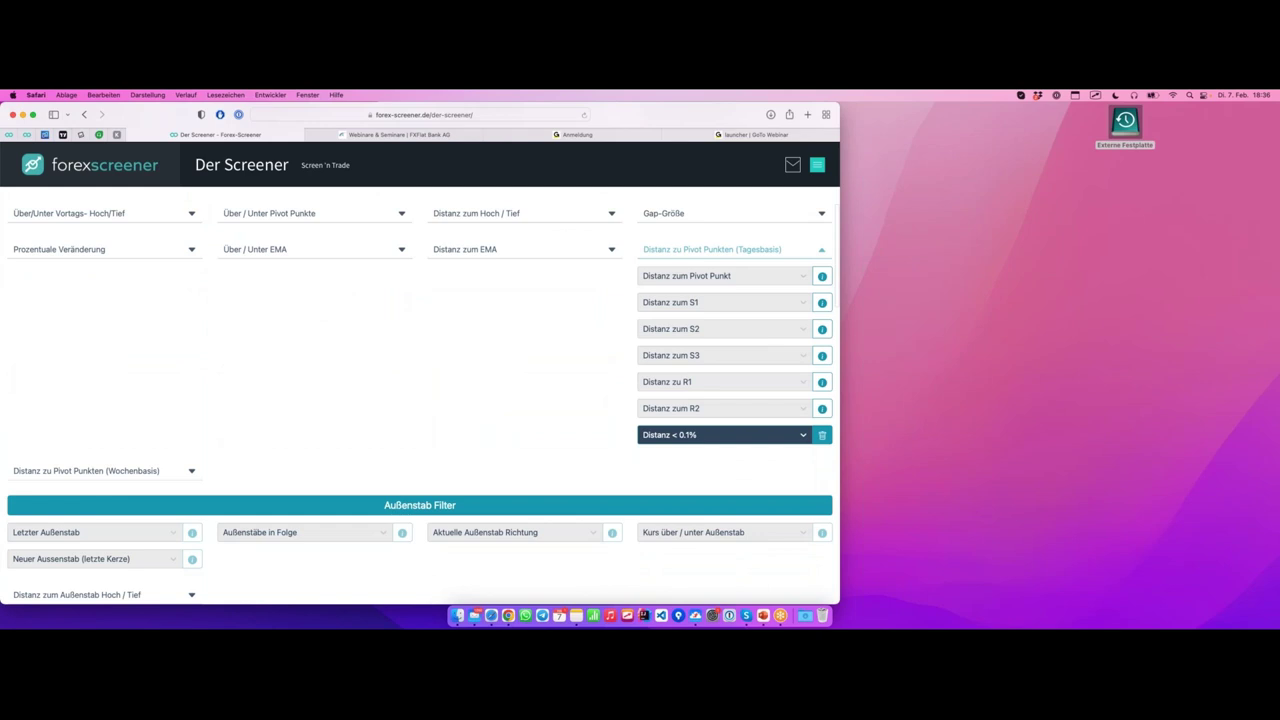
mouse_move(639, 452)
left_mouse_down()
mouse_move(719, 427)
mouse_move(658, 458)
left_mouse_up()
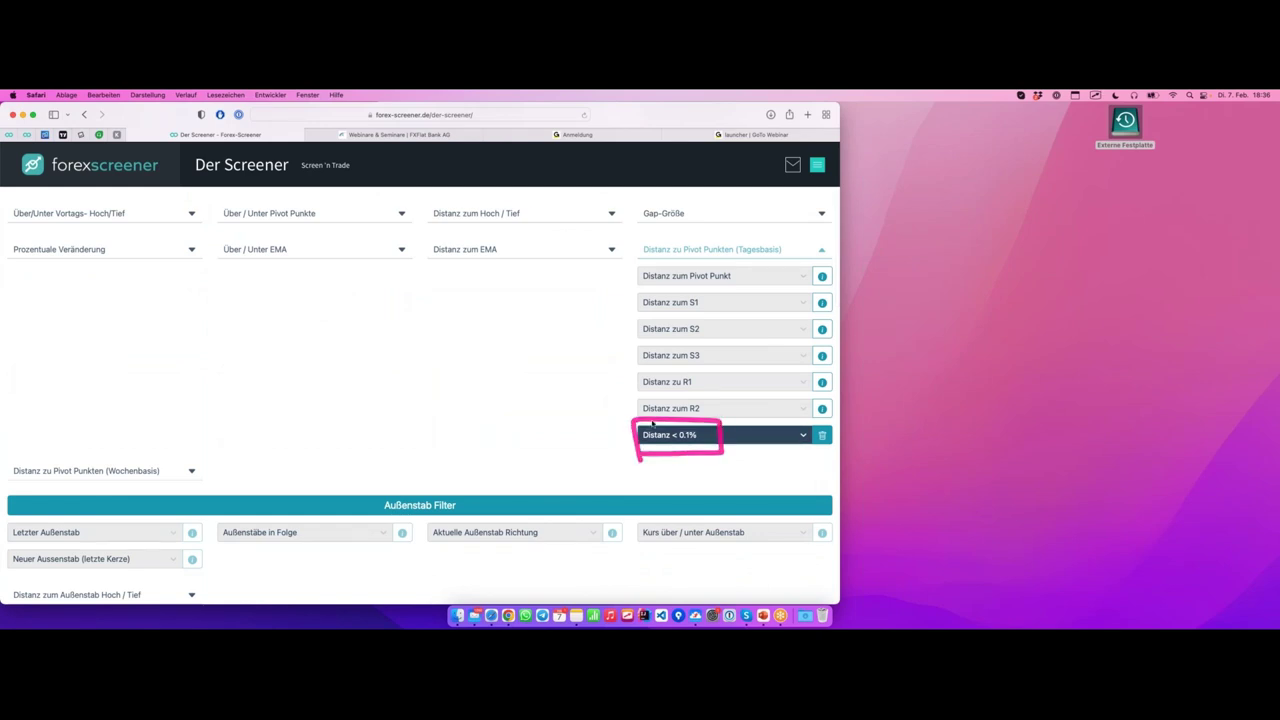
scroll(655, 421, "down", 8)
scroll(655, 421, "down", 10)
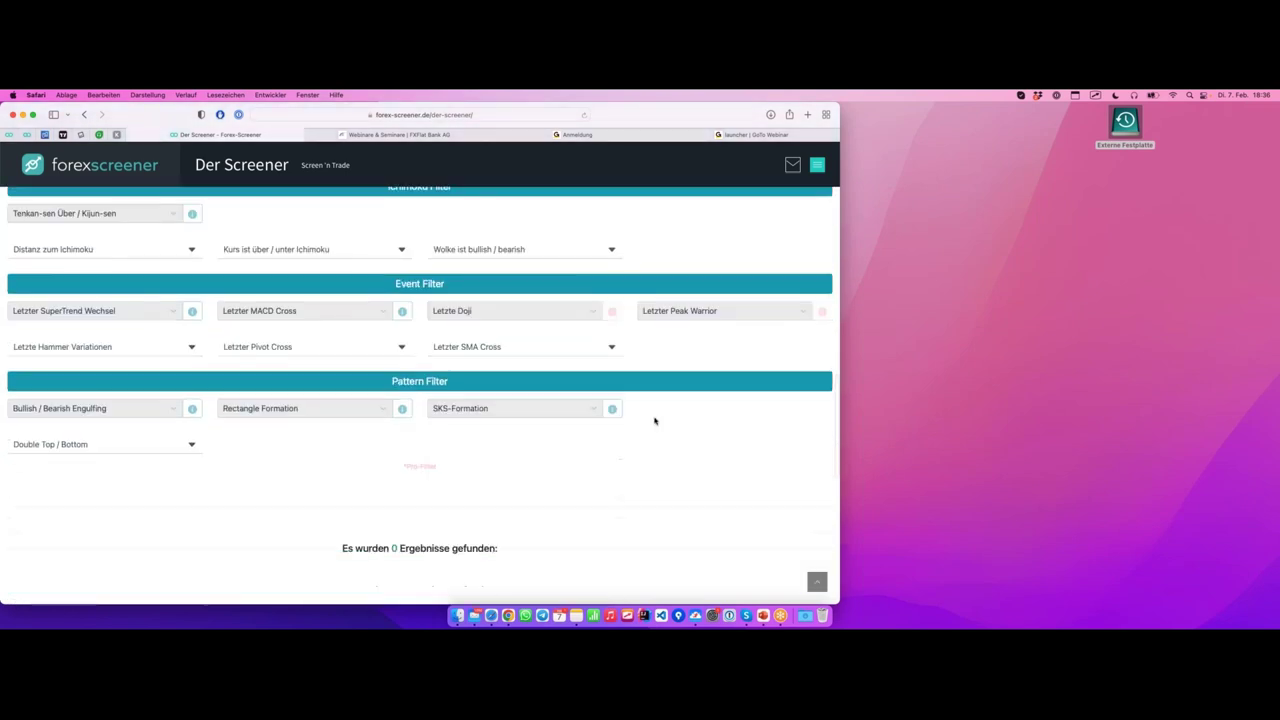
left_click_drag(368, 447, 438, 447)
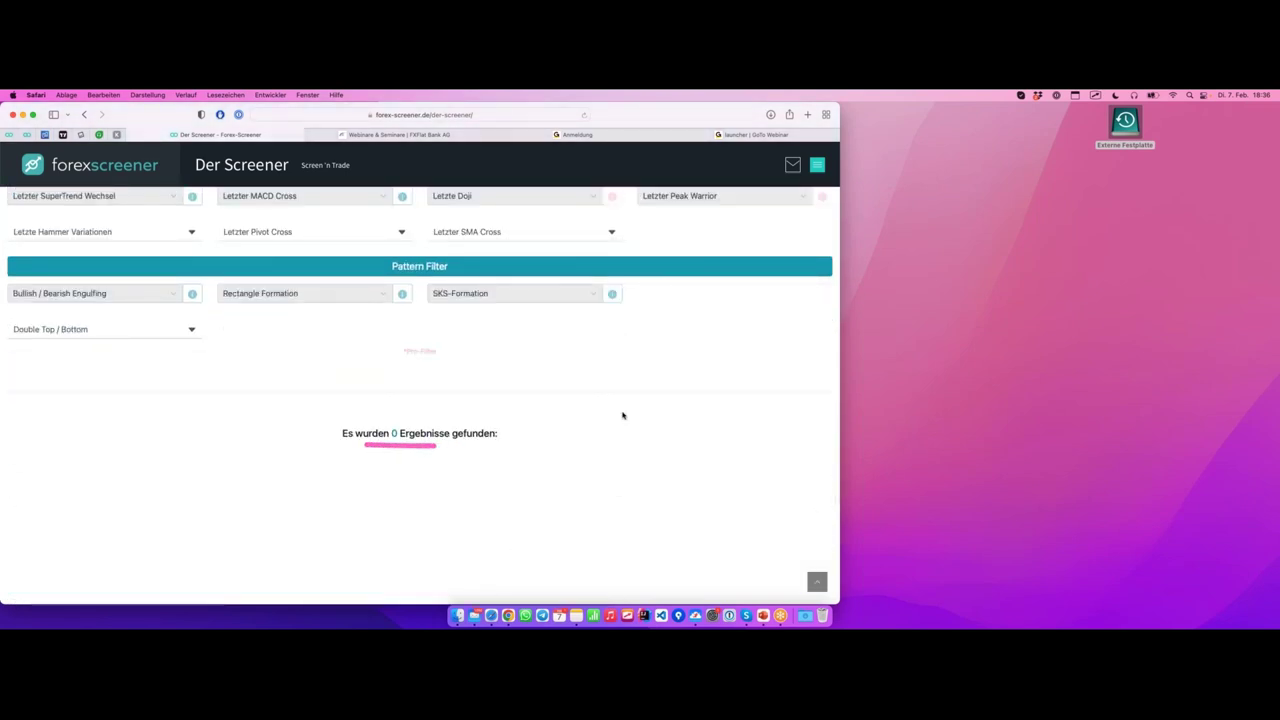
scroll(616, 407, "up", 2)
scroll(616, 407, "up", 4)
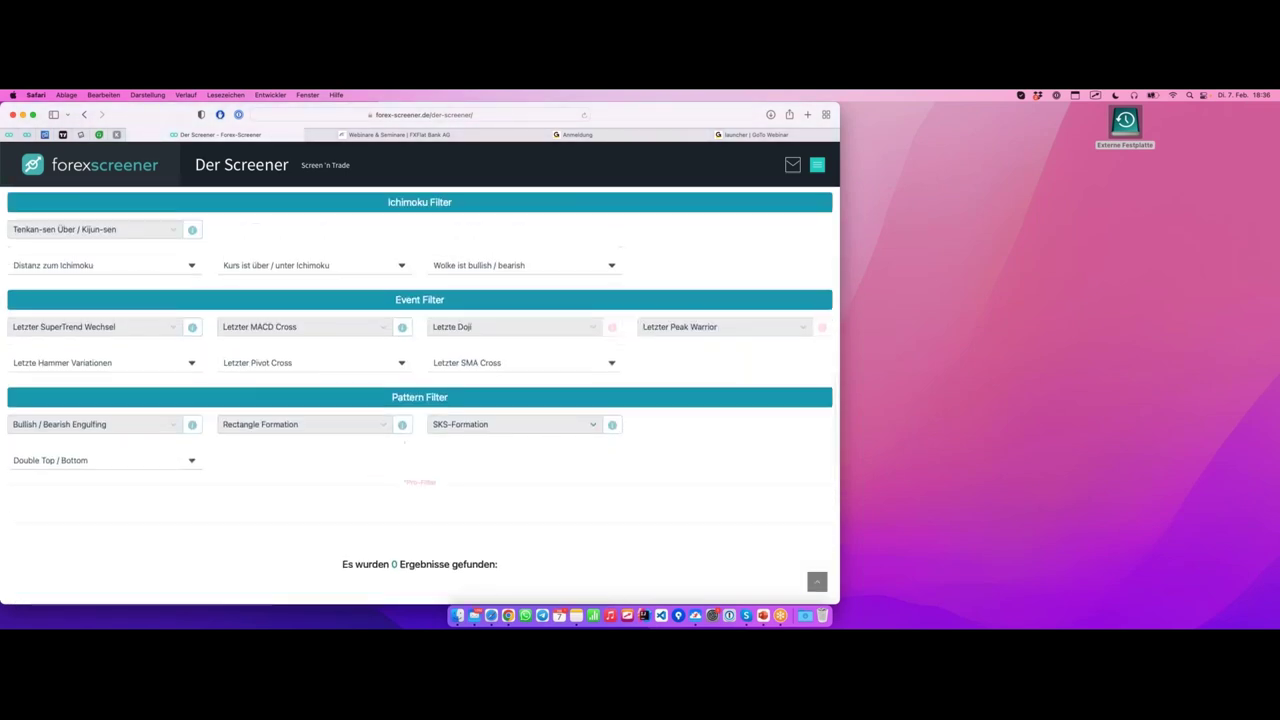
Add H1 to the "Zeitintervall" basic filter alongside D1 and check how many markets are found.
scroll(555, 381, "up", 15)
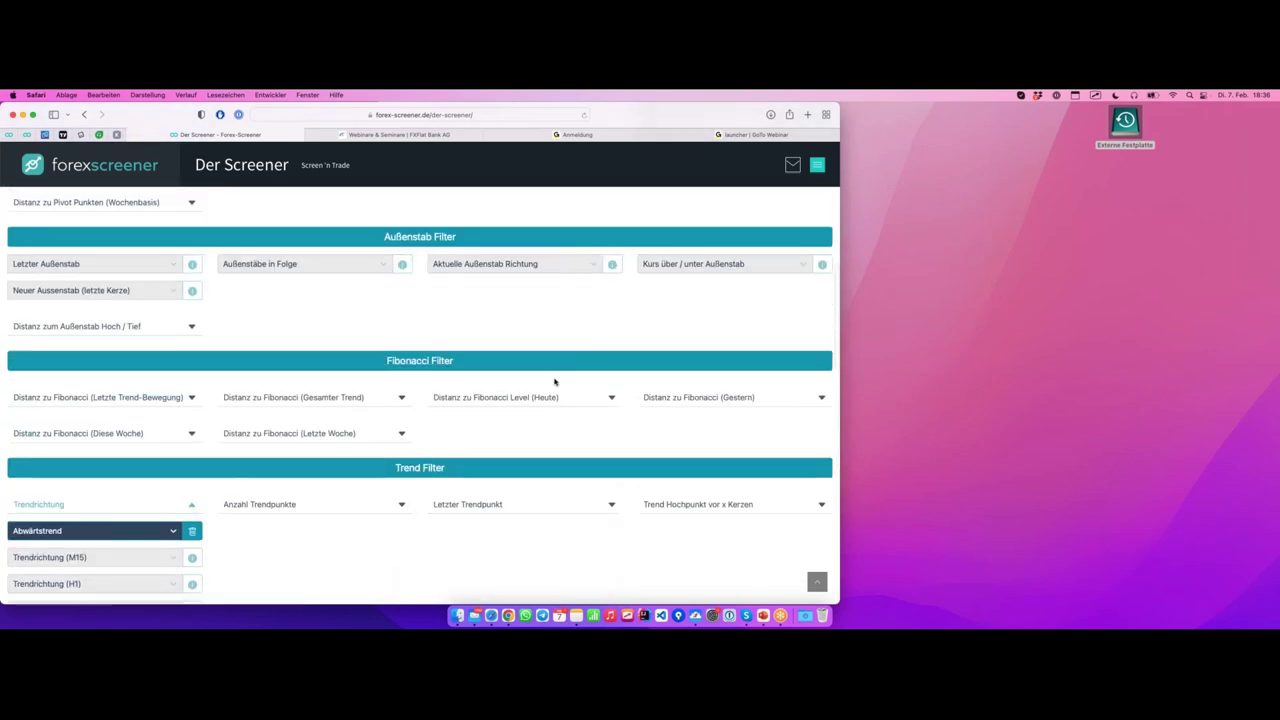
scroll(562, 380, "up", 11)
left_click(300, 271)
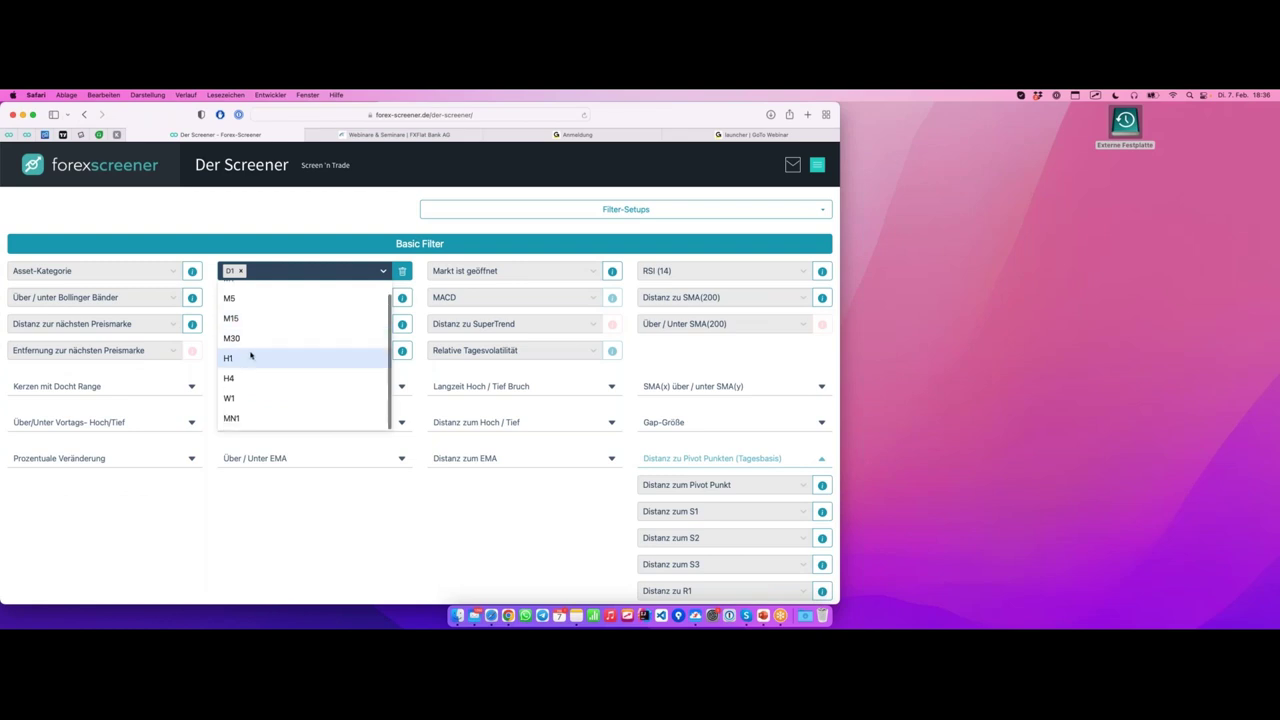
left_click(252, 356)
scroll(420, 380, "down", 20)
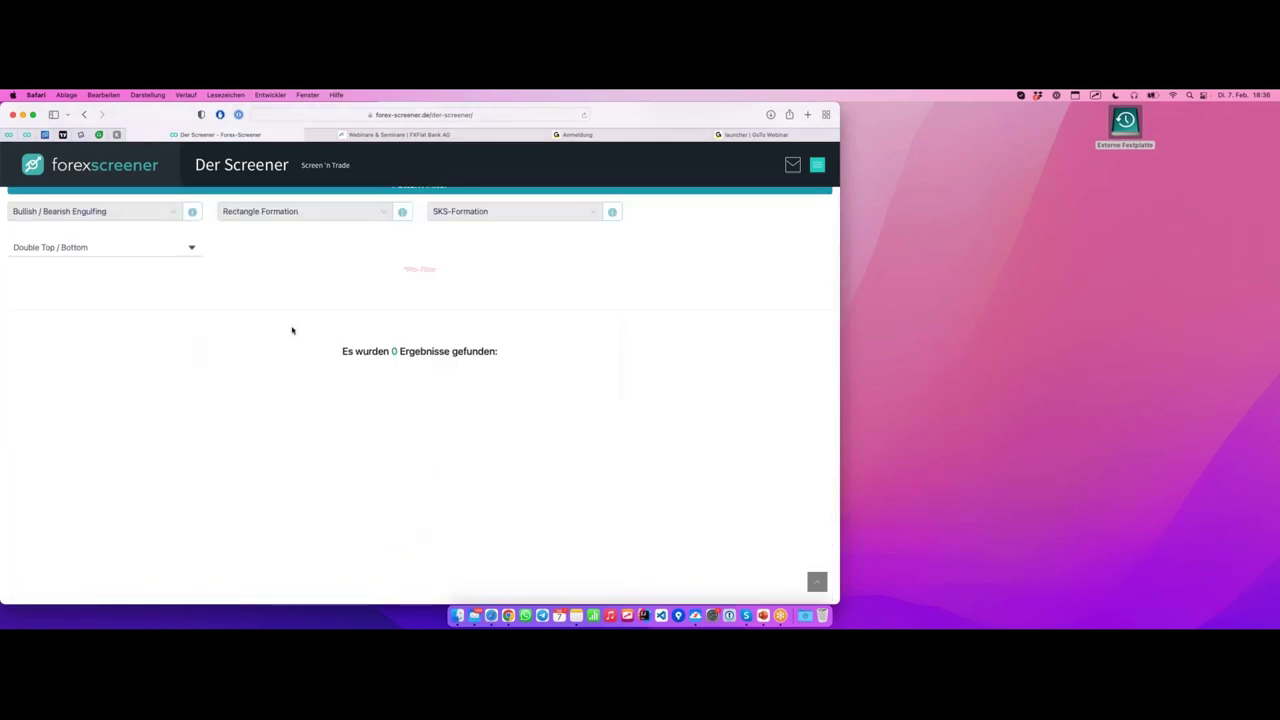
Revisit the daily R3 distance filter and sketch a rising zigzag with a horizontal level in the blank area beside it.
scroll(292, 330, "up", 15)
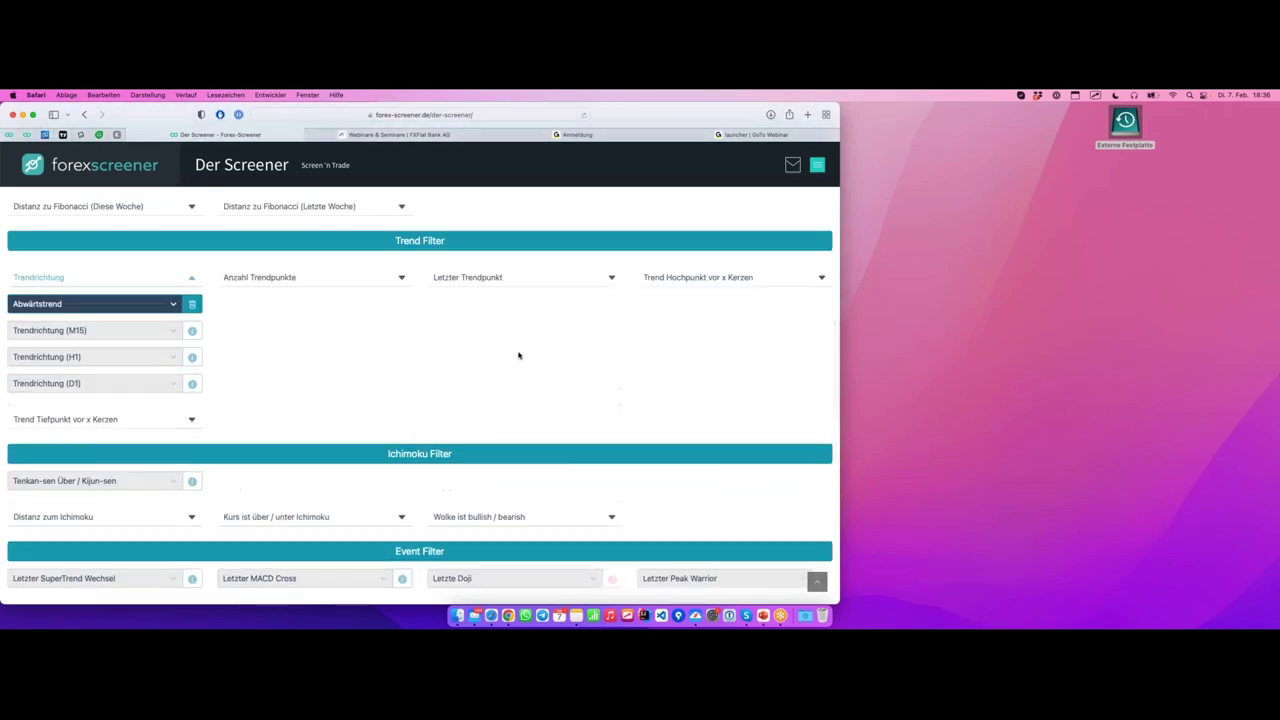
scroll(600, 340, "up", 10)
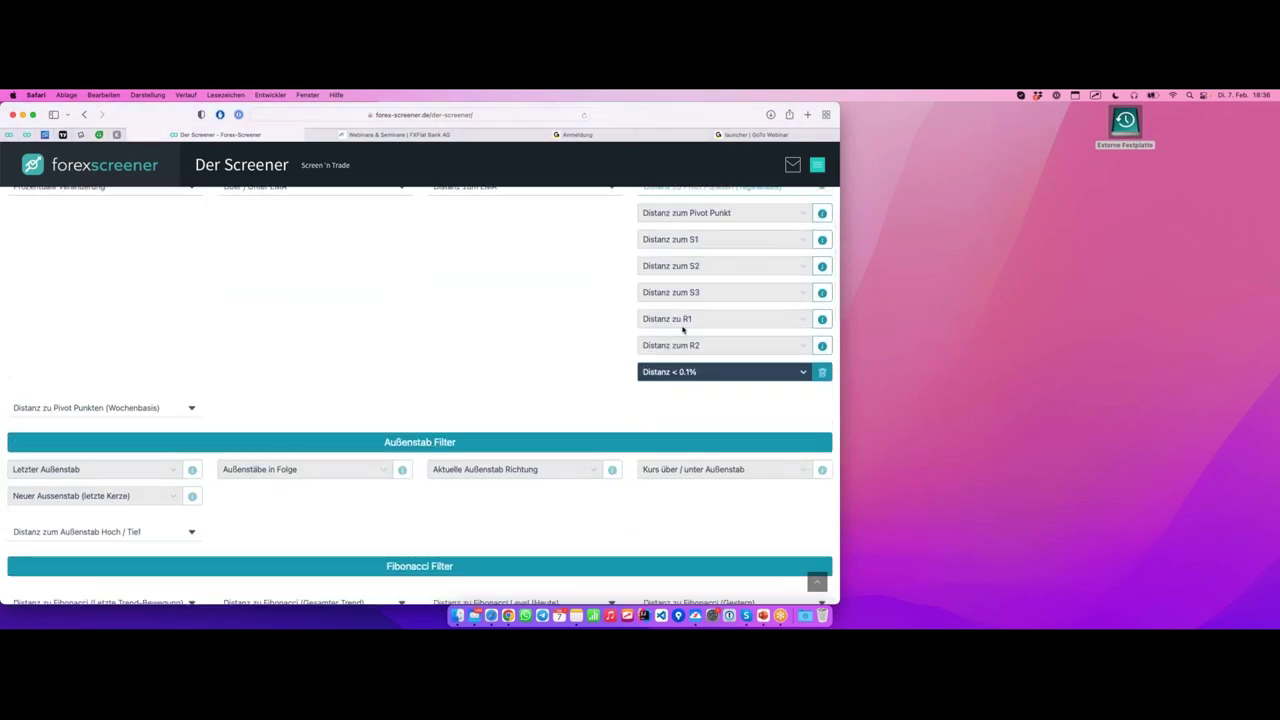
scroll(683, 330, "up", 3)
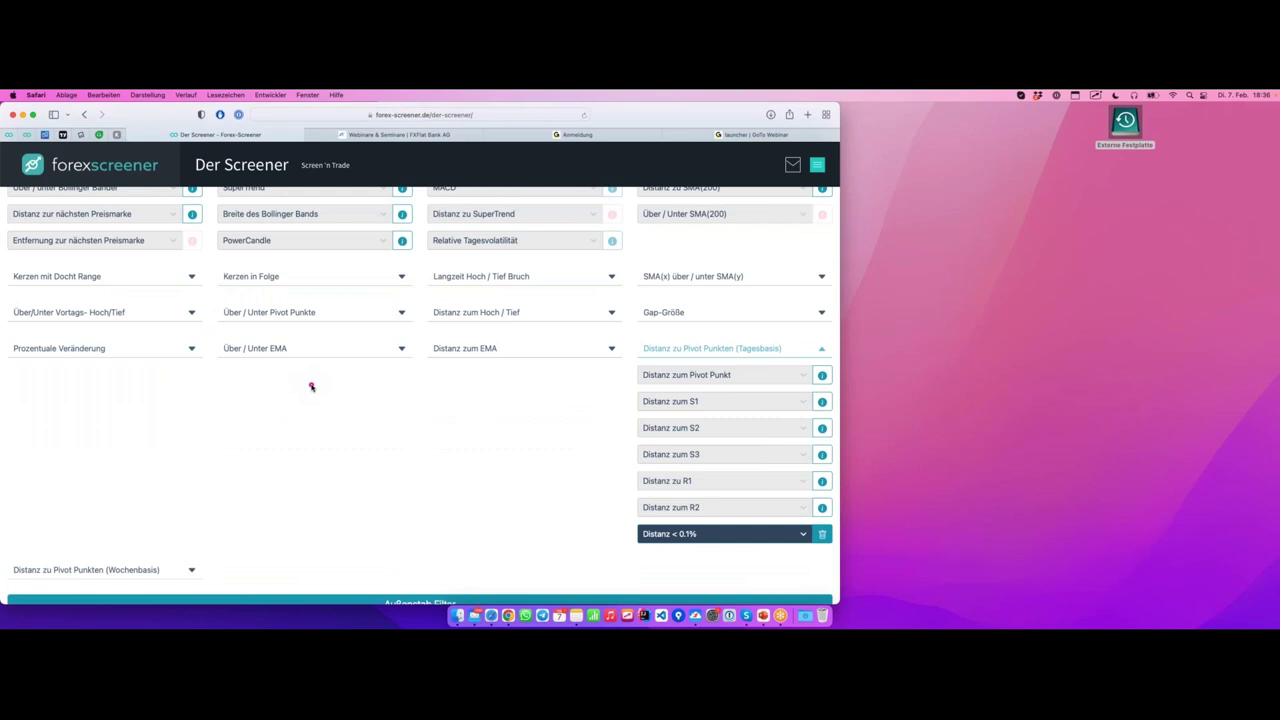
mouse_move(240, 374)
left_mouse_down()
mouse_move(271, 420)
mouse_move(289, 392)
mouse_move(317, 466)
mouse_move(346, 449)
mouse_move(370, 505)
left_mouse_up()
left_click_drag(329, 467, 403, 467)
mouse_move(186, 494)
left_mouse_down()
mouse_move(214, 450)
mouse_move(237, 489)
mouse_move(271, 428)
mouse_move(297, 450)
mouse_move(338, 400)
mouse_move(302, 427)
mouse_move(334, 428)
left_mouse_up()
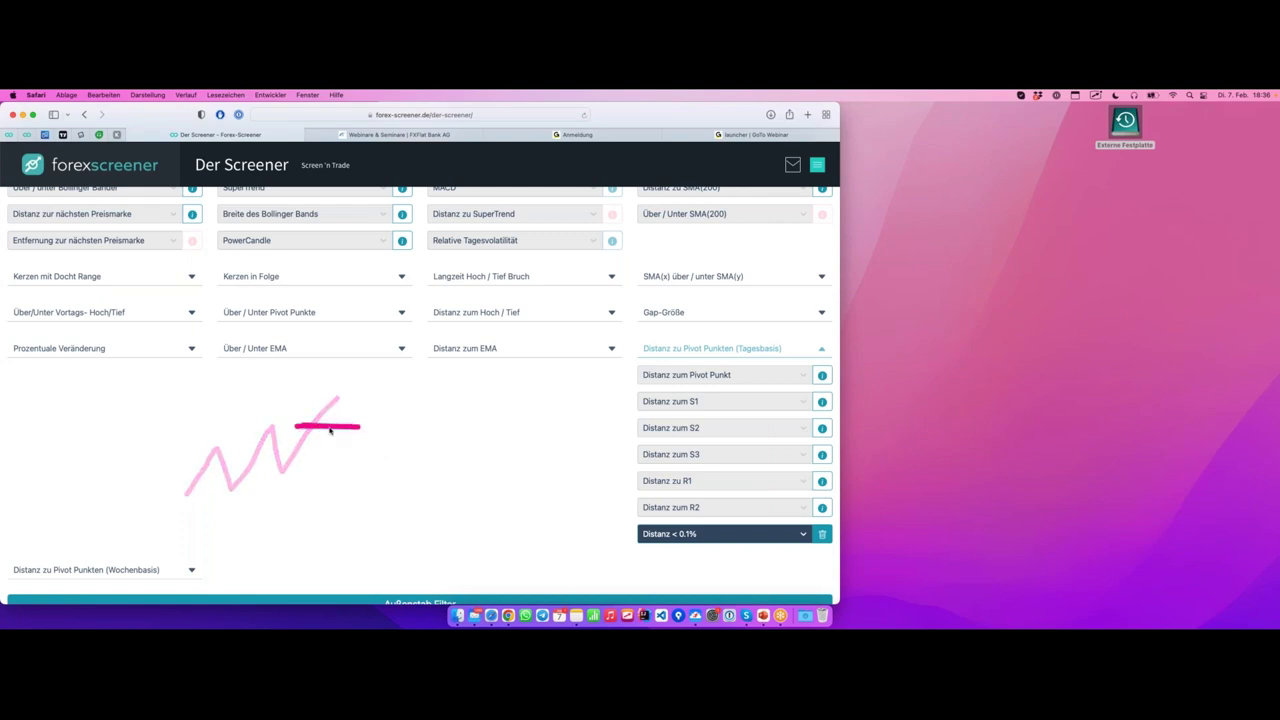
Remove the daily R3 distance filter and set the daily "Distanz zum S3" filter to "Distanz < 0.1%".
left_click(823, 536)
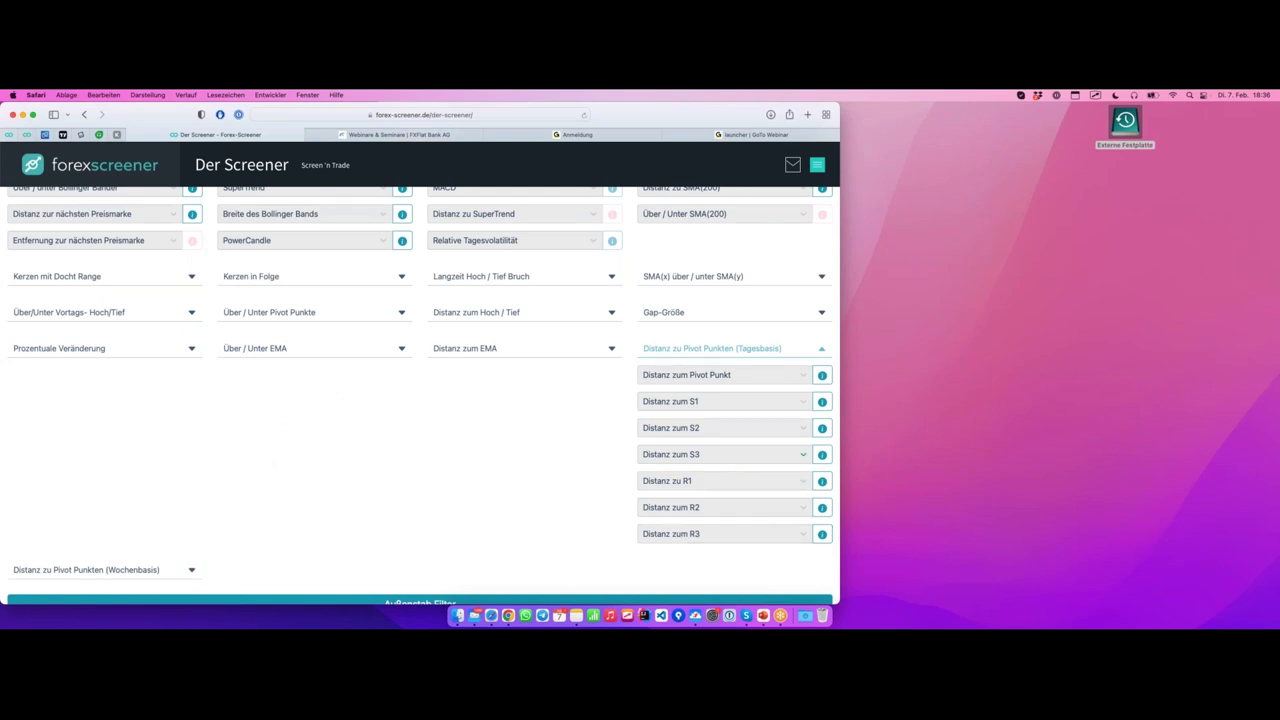
left_click(721, 457)
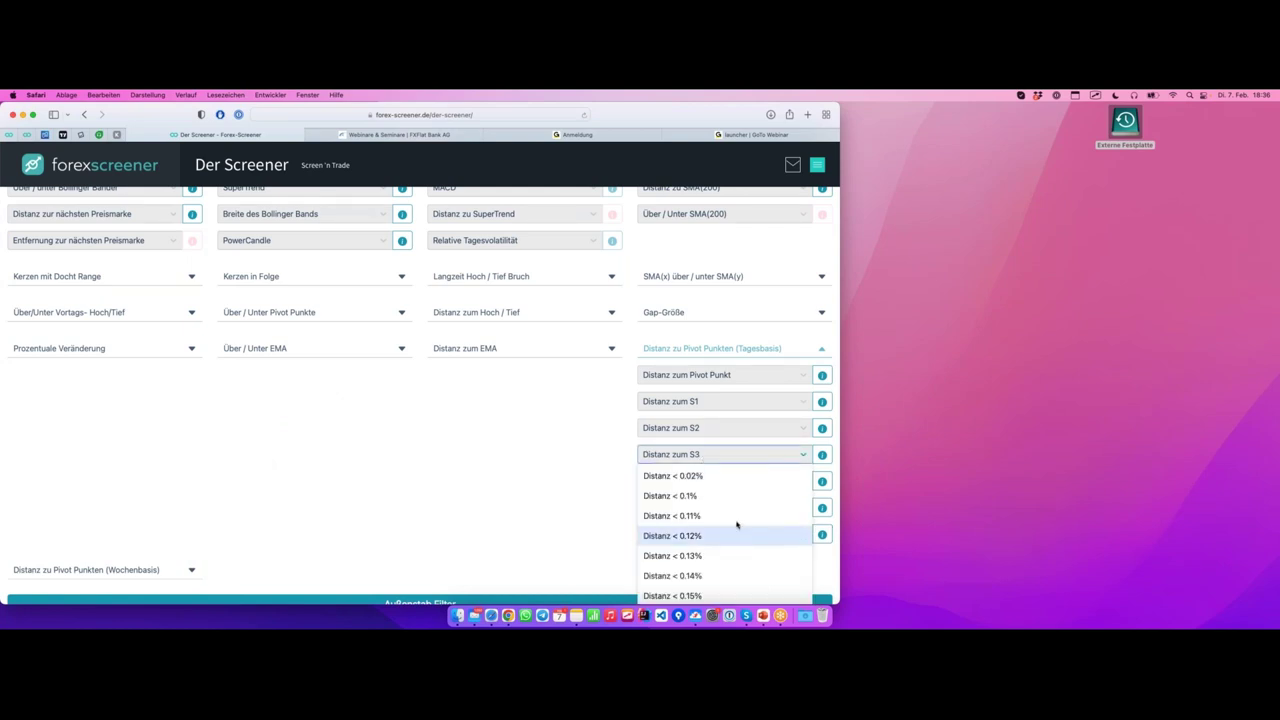
left_click(720, 494)
scroll(263, 343, "up", 3)
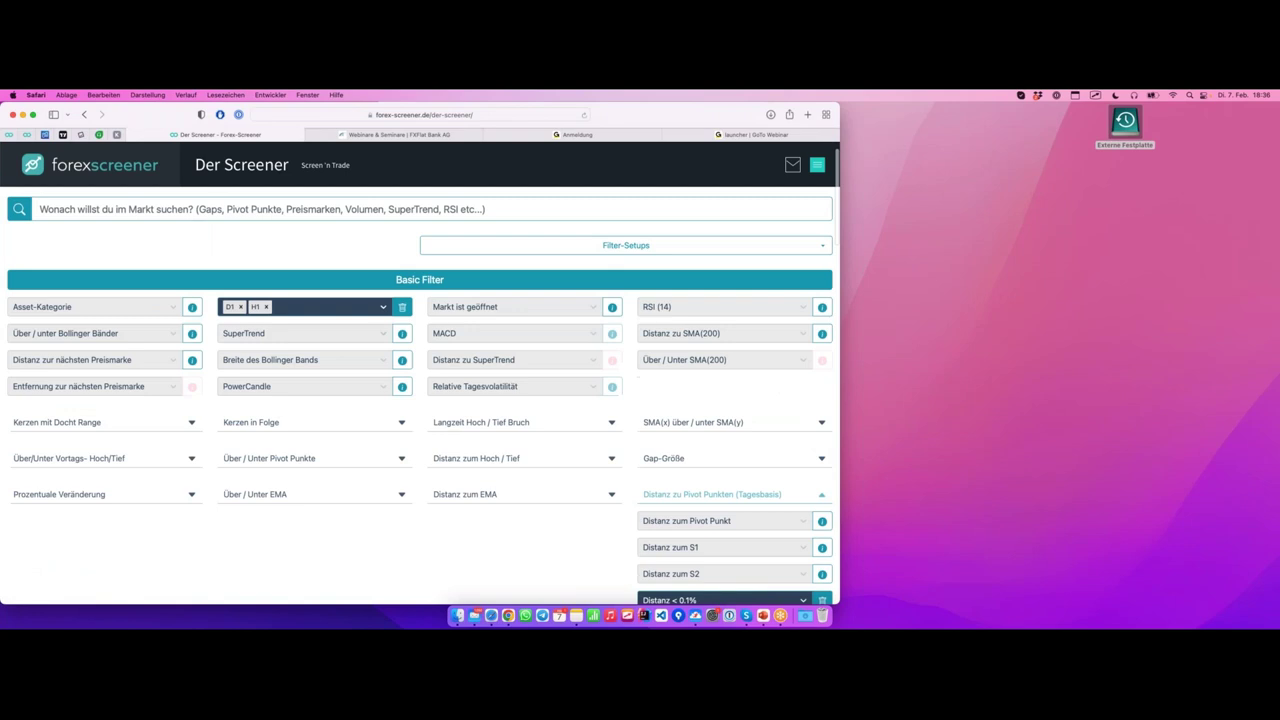
Change the general "Trendrichtung" option in the Trend Filter section to "Aufwärtstrend" and check the matching markets.
scroll(125, 351, "down", 6)
scroll(125, 351, "down", 5)
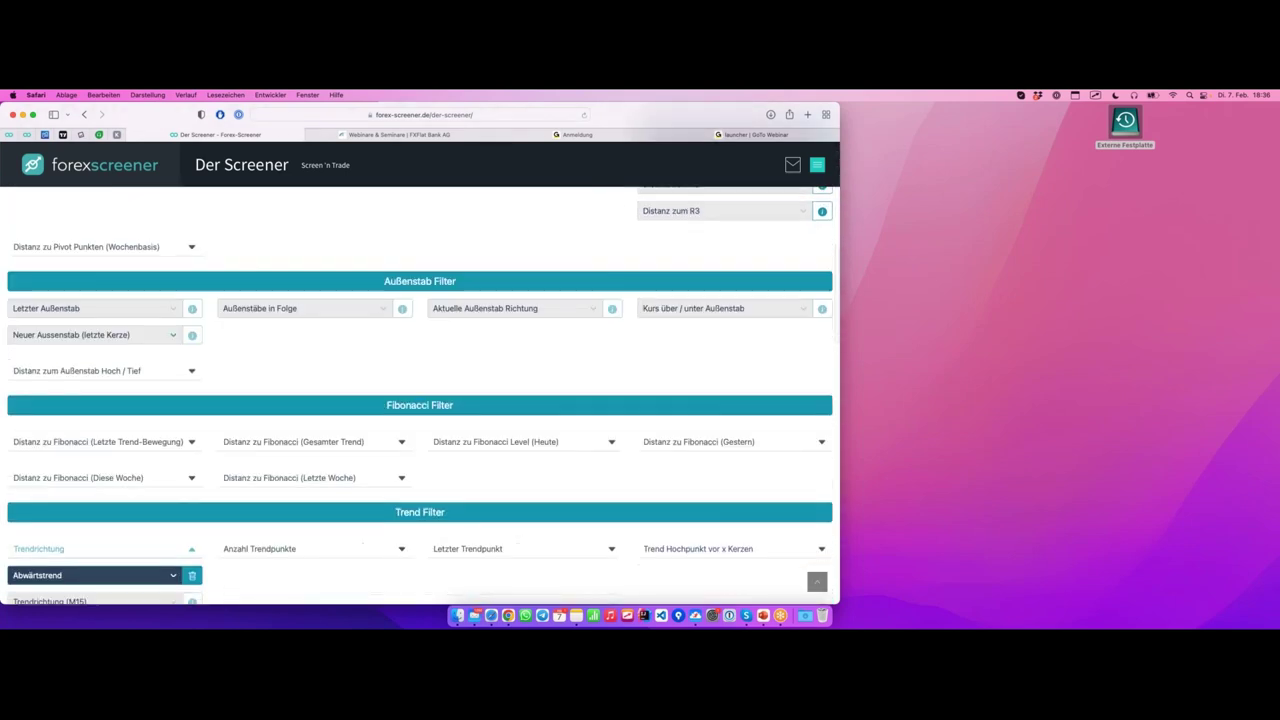
left_click(124, 488)
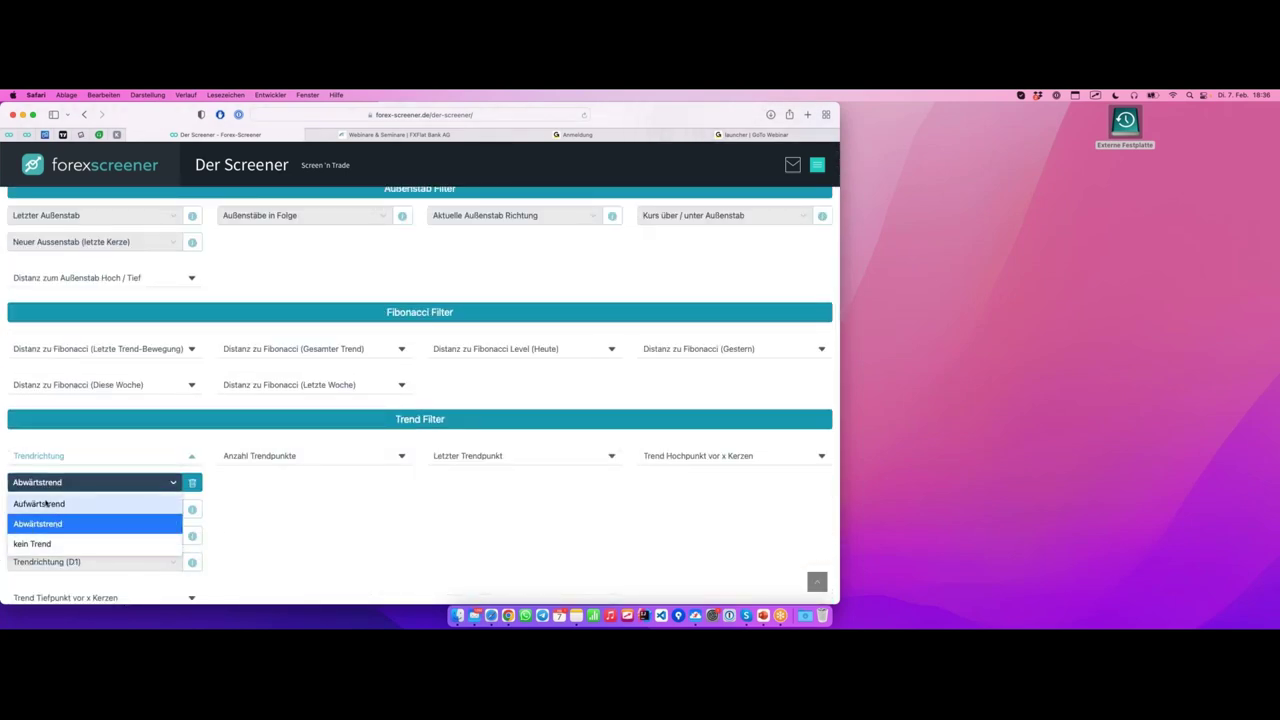
left_click(45, 504)
scroll(260, 388, "down", 2)
scroll(262, 388, "down", 10)
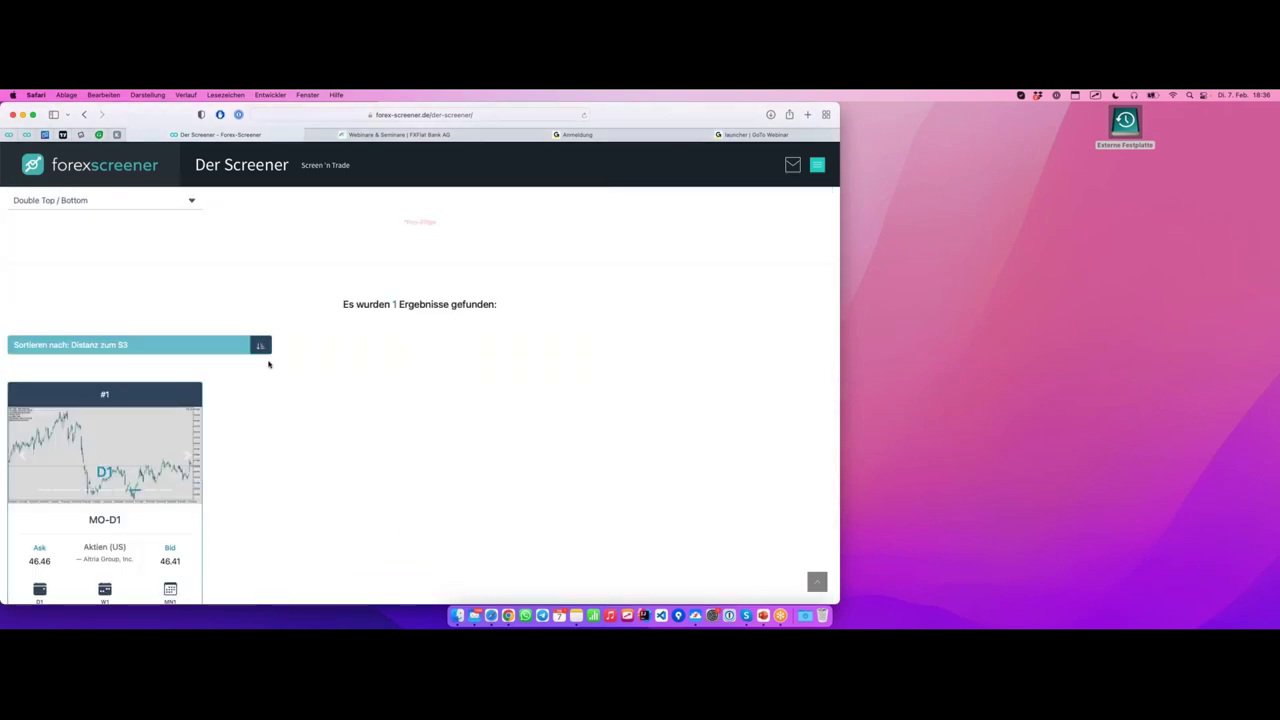
scroll(273, 373, "down", 6)
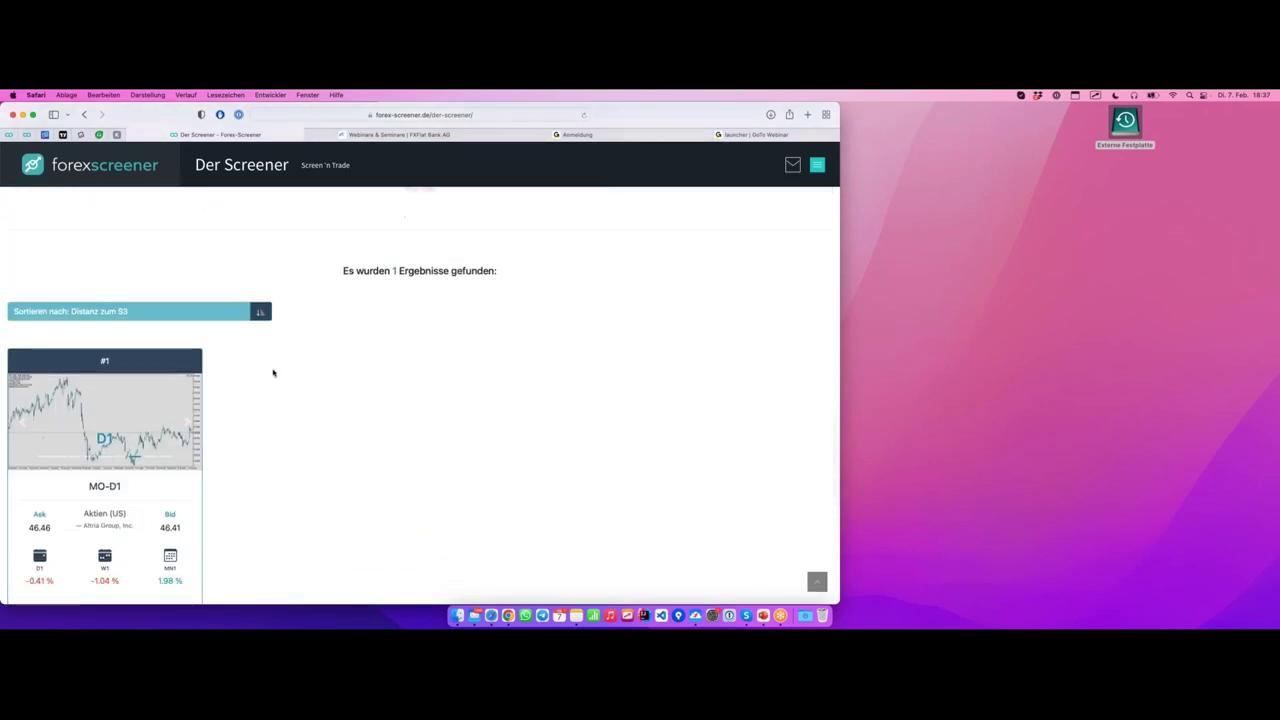
Open the MO-D1 result in MetaTrader and examine recent price action around its pivot levels.
left_click(140, 337)
key("ctrl+Right")
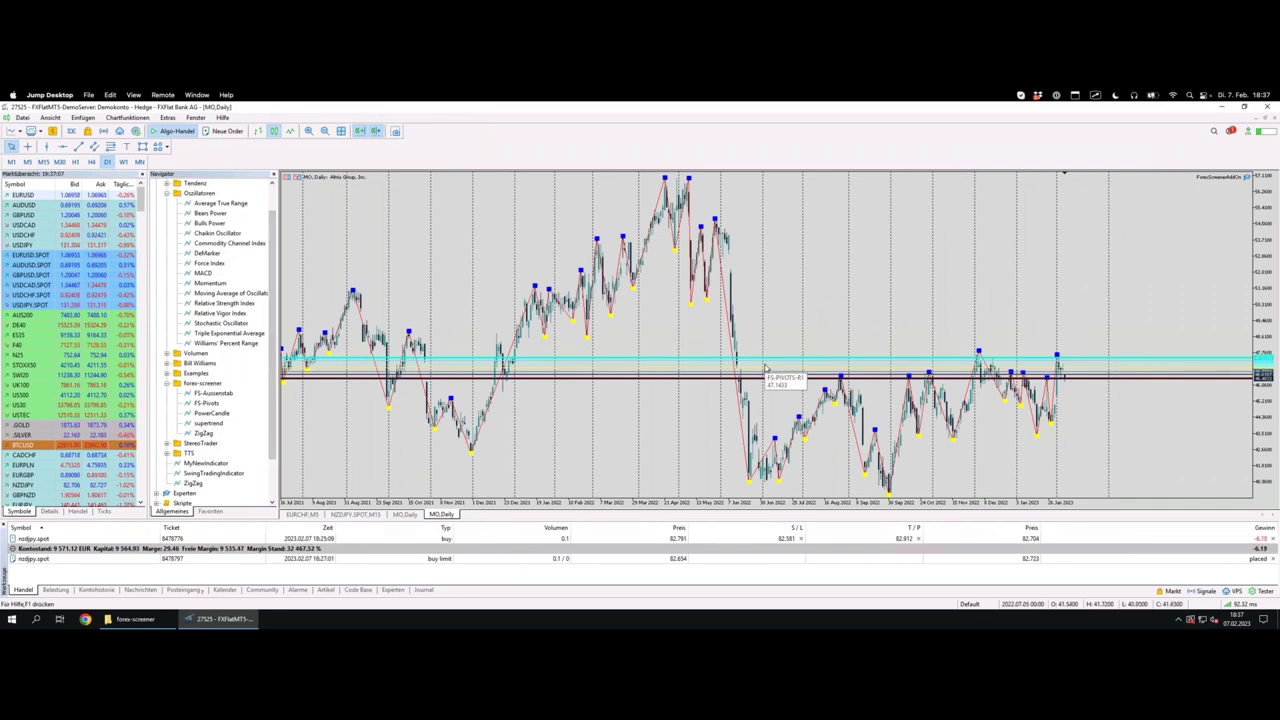
scroll(765, 370, "up", 5)
scroll(765, 370, "down", 2)
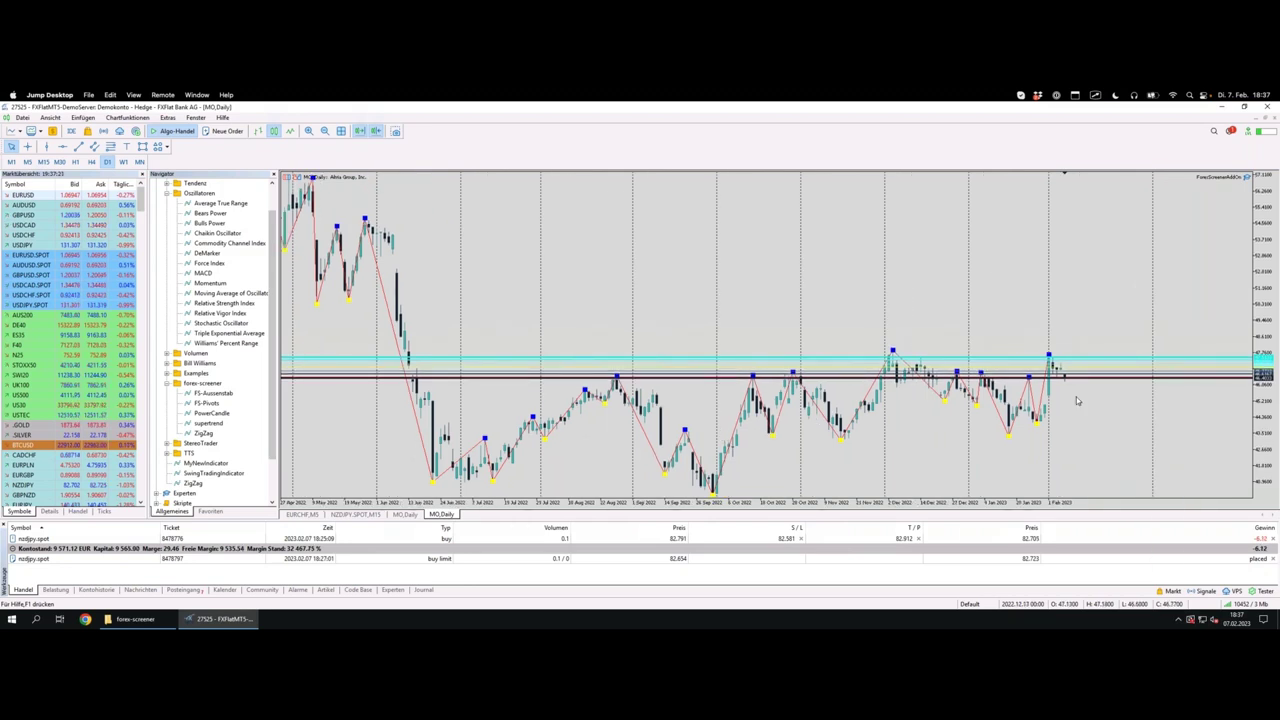
left_click_drag(1052, 399, 970, 403)
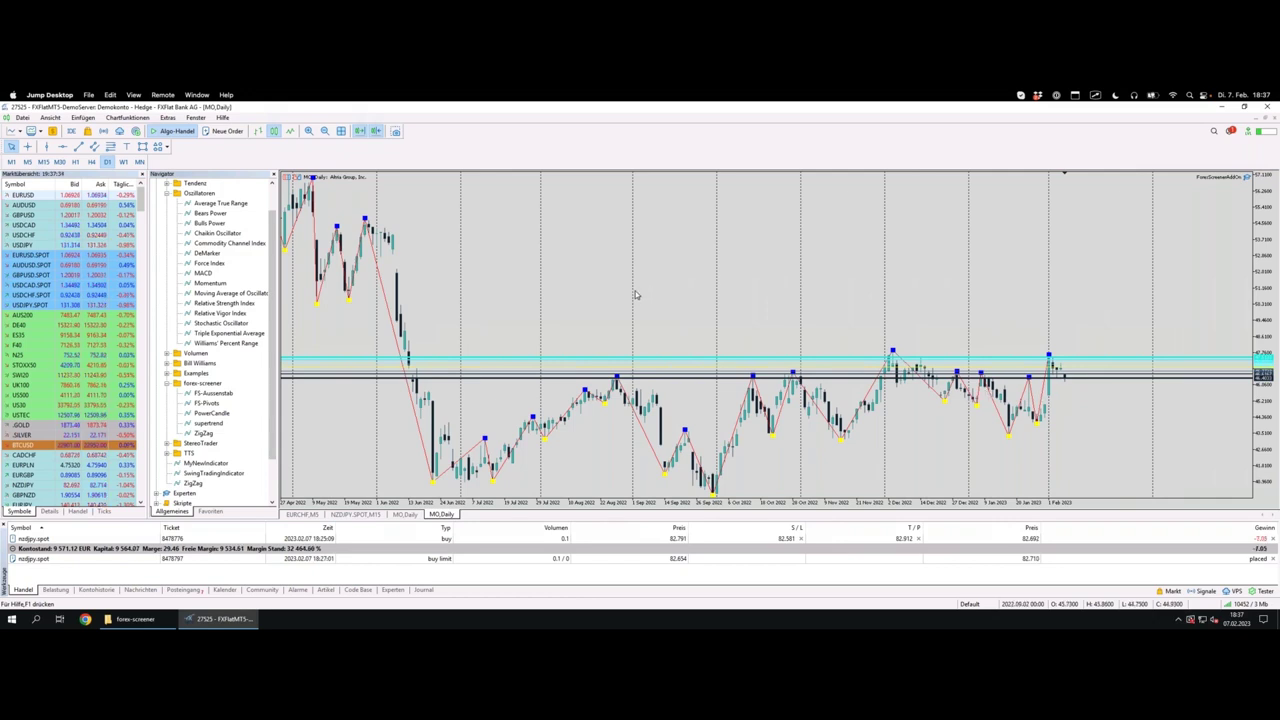
Return to the Forex-Screener, remove the daily S3 distance filter and set "Distanz zum S2" to "Distanz < 0.1%".
key("ctrl+Left")
scroll(313, 313, "up", 3)
scroll(313, 313, "up", 15)
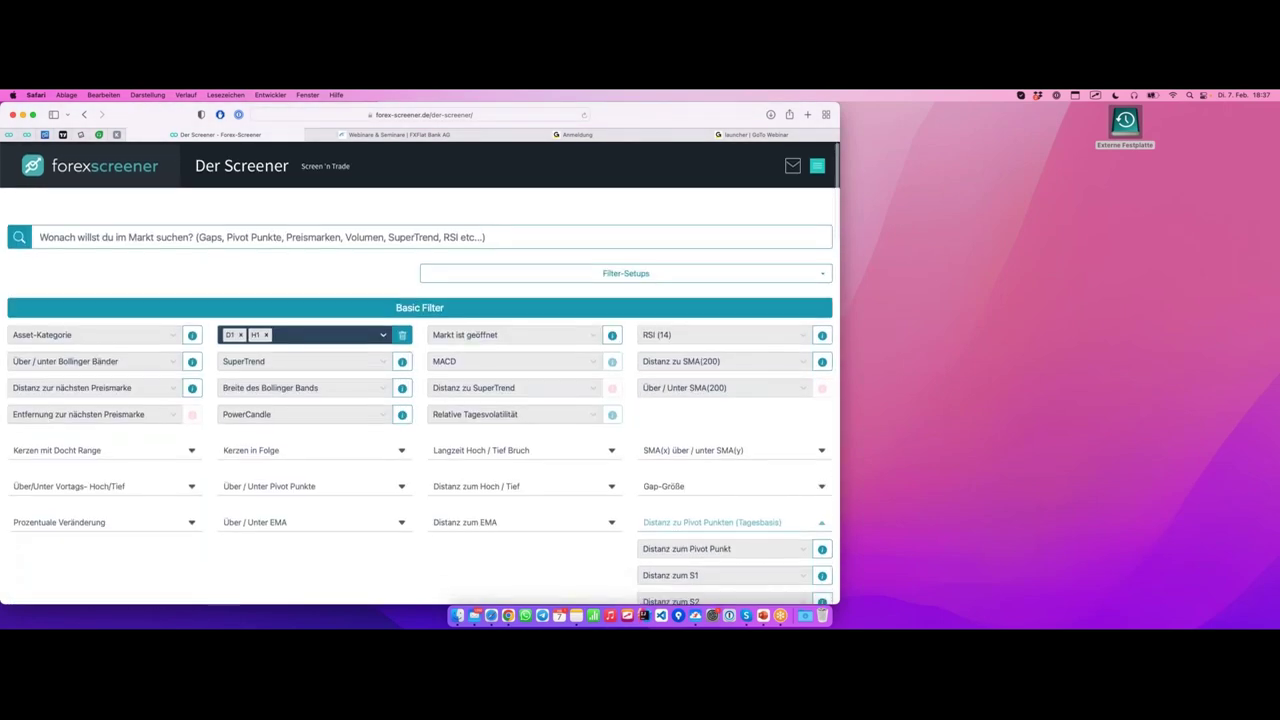
scroll(255, 330, "down", 3)
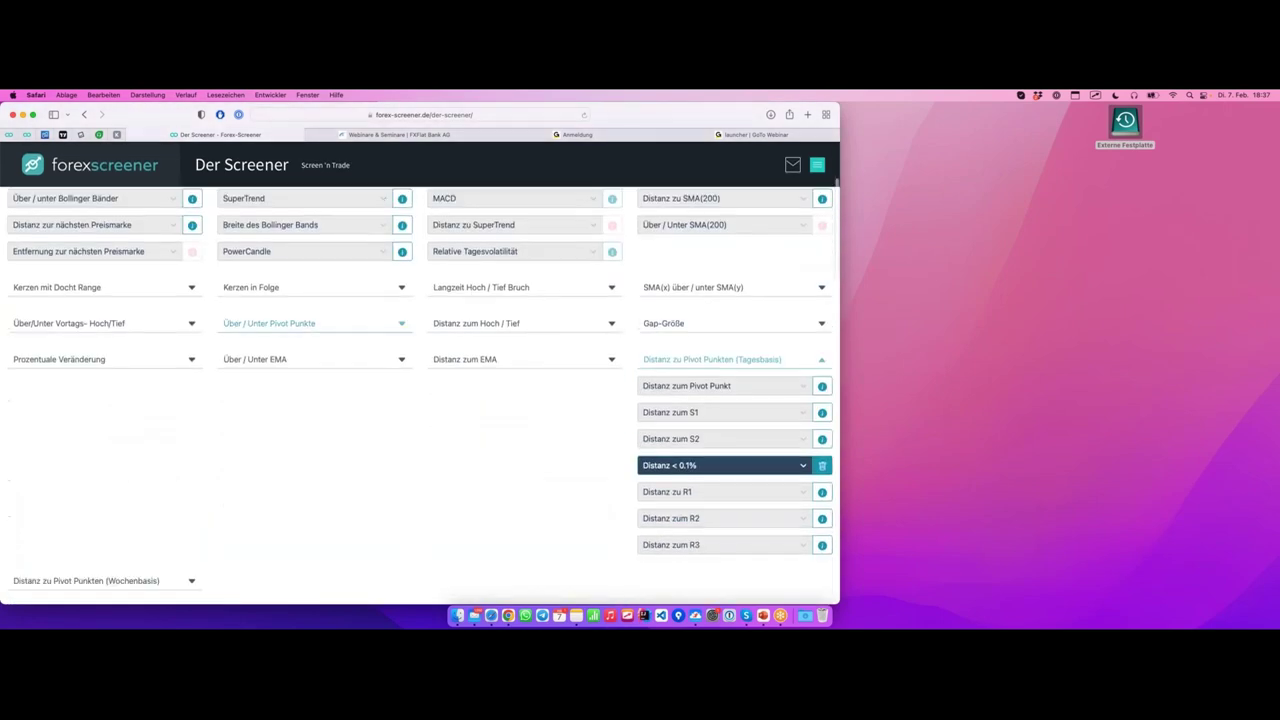
scroll(300, 323, "down", 2)
left_click(738, 422)
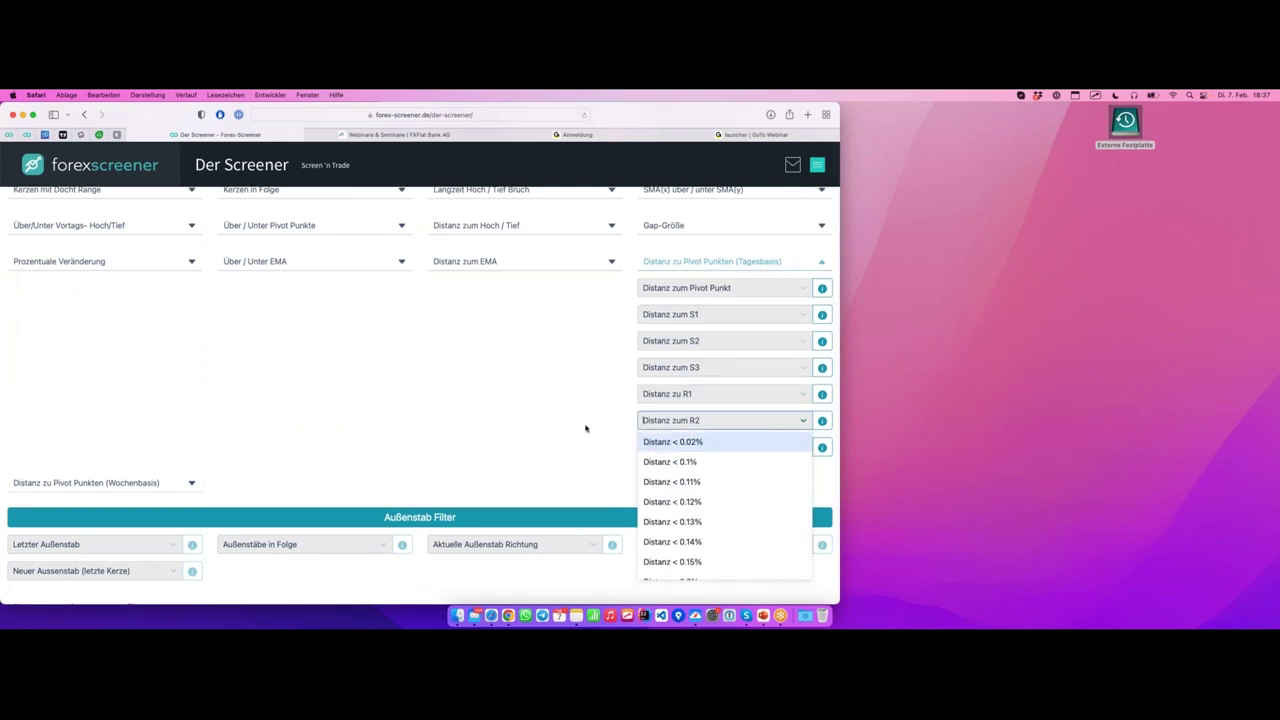
left_click(586, 428)
left_click(711, 342)
left_click(711, 381)
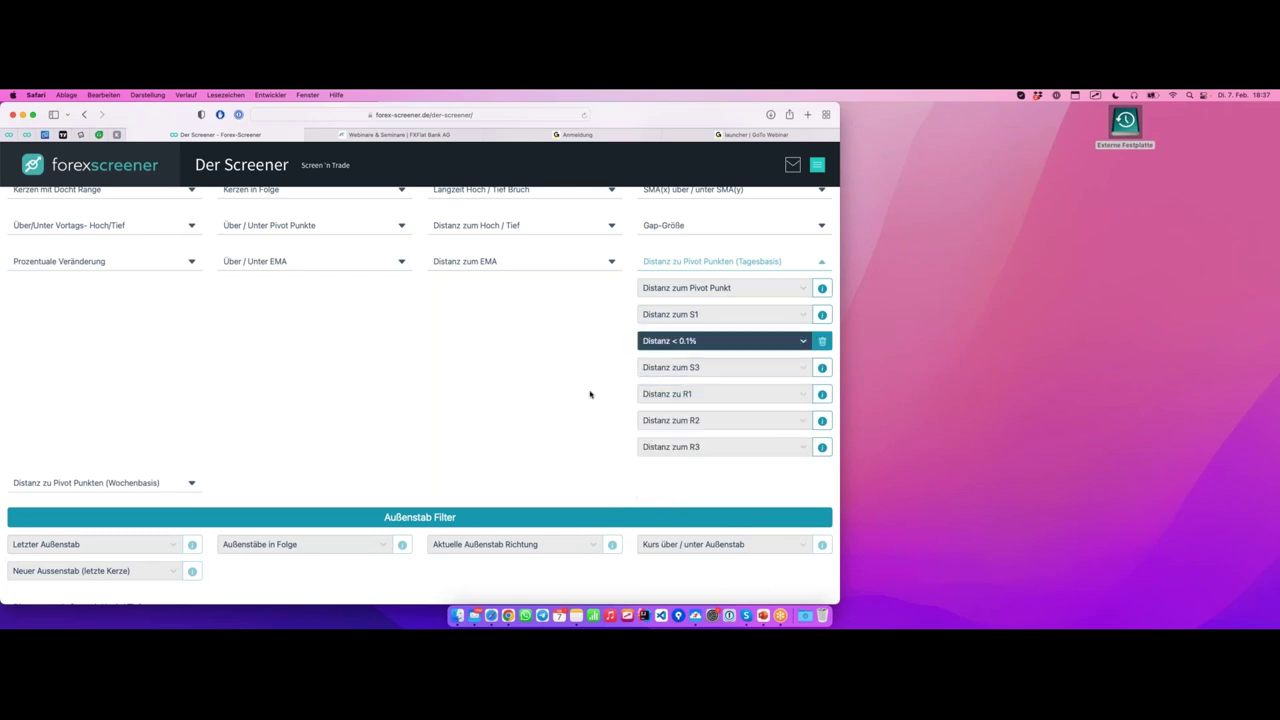
Open the XLY.ETF-H1 result as a chart in MetaTrader.
scroll(590, 394, "down", 15)
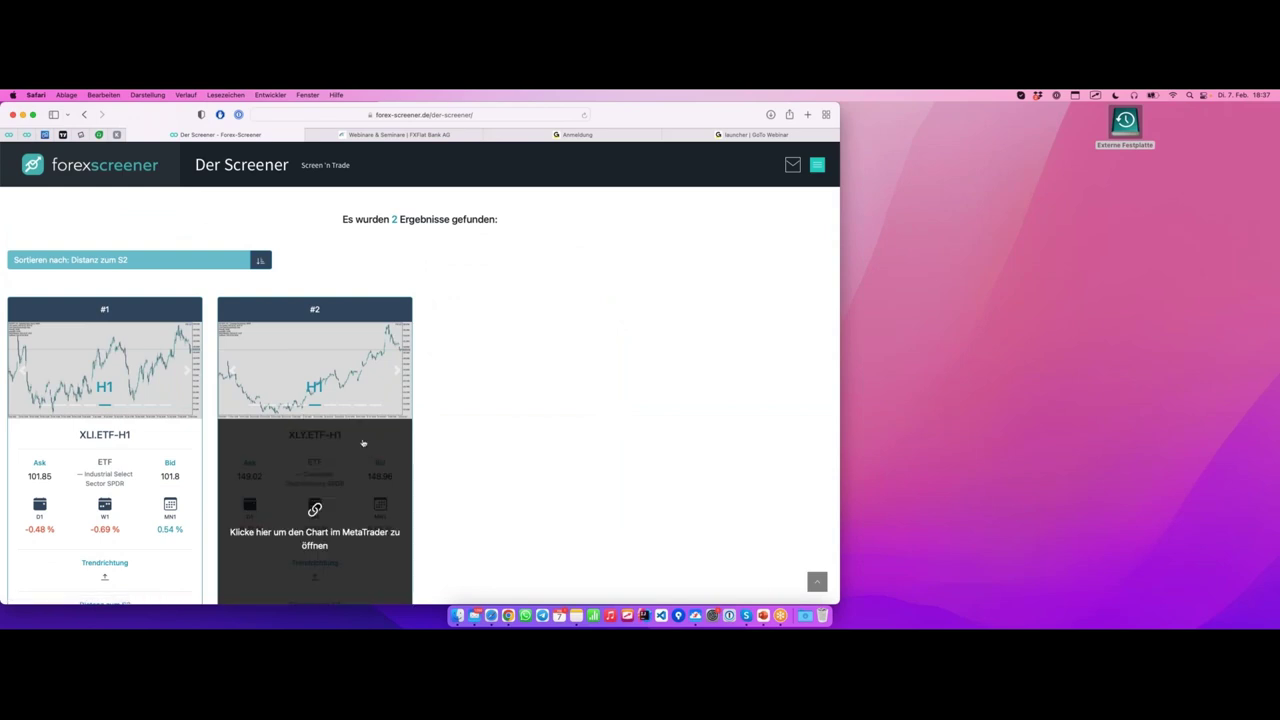
left_click(392, 444)
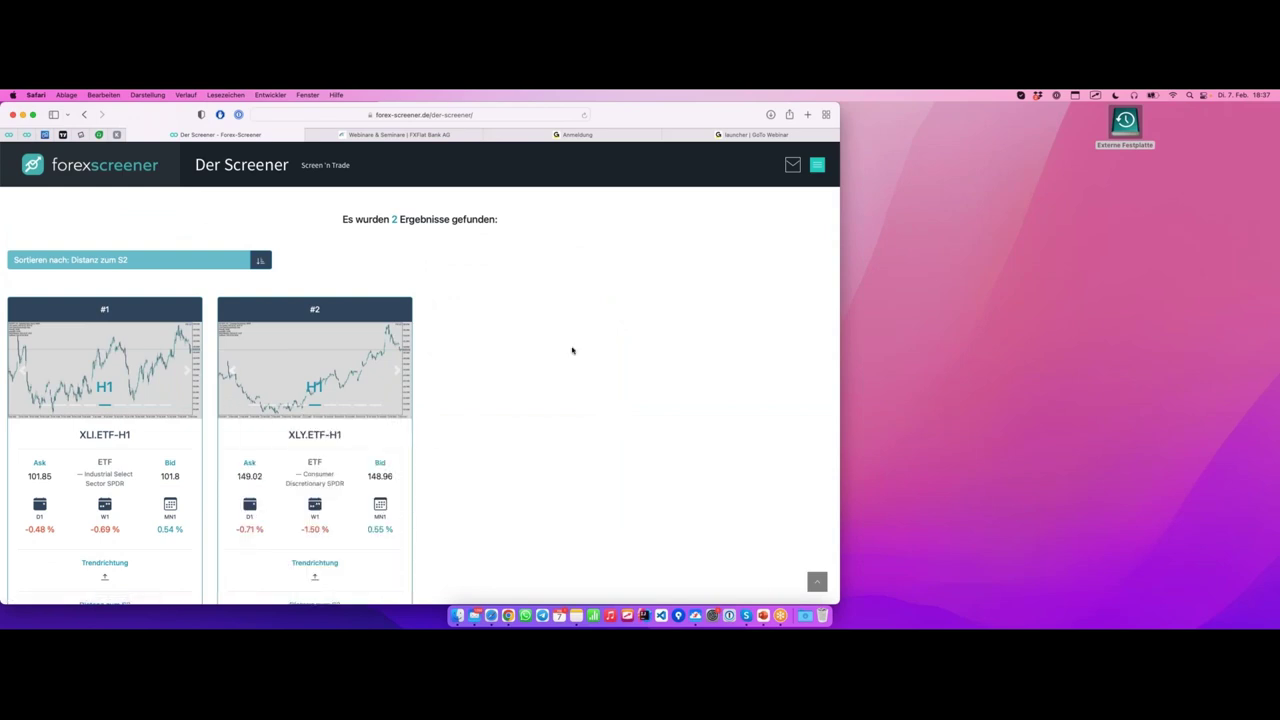
key("super+Tab")
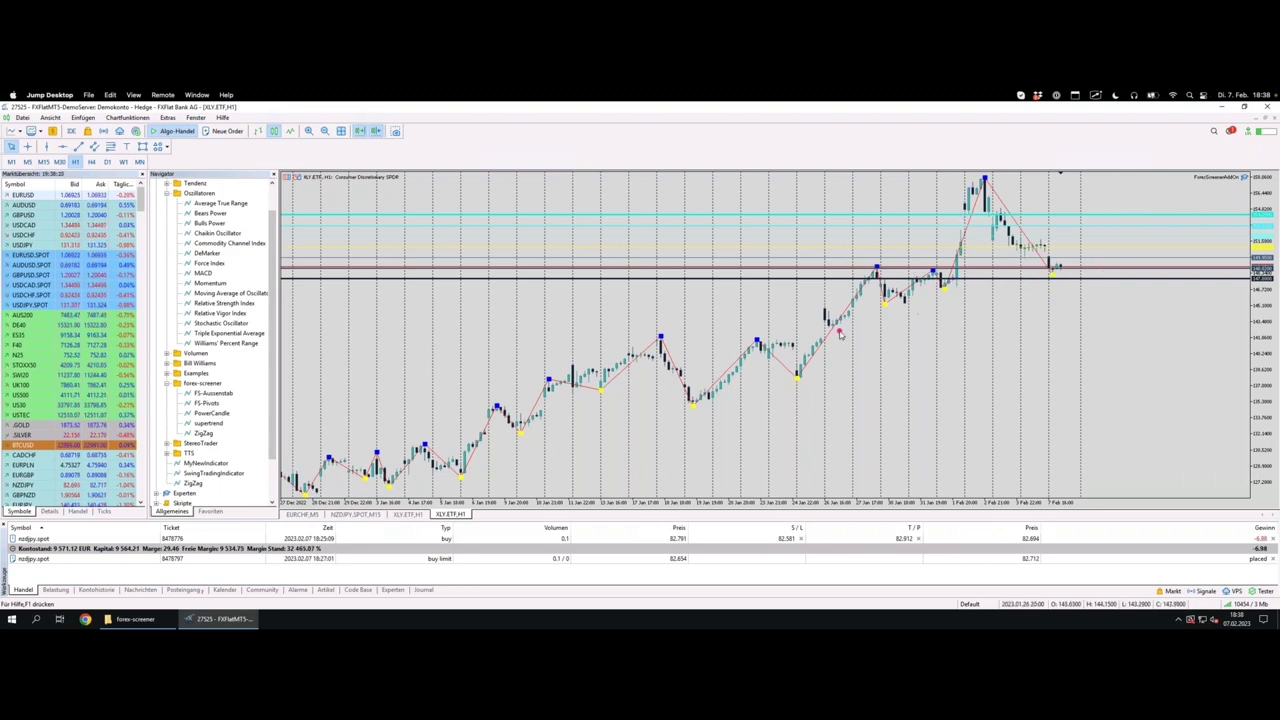
Examine the XLY.ETF uptrend on H1, highlighting the last trend low and the current price at the S2 pivot.
mouse_move(785, 345)
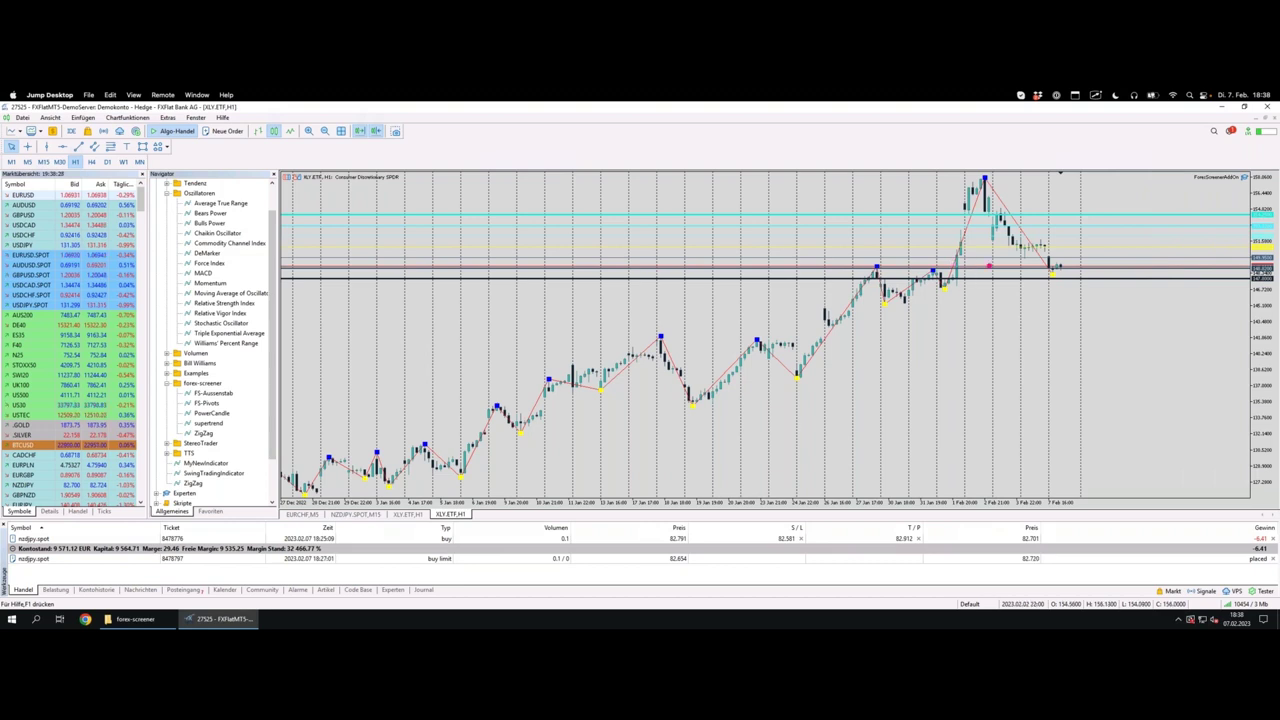
mouse_move(886, 308)
left_click_drag(940, 290, 1068, 291)
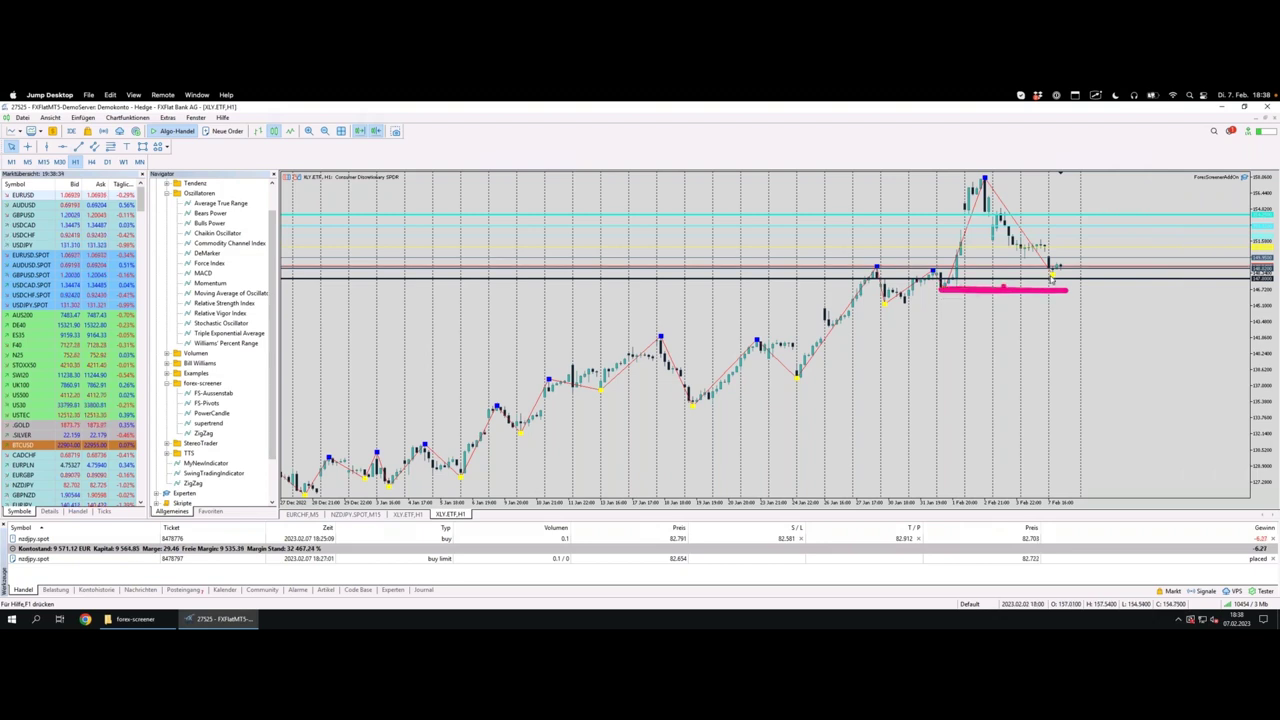
left_click_drag(1044, 263, 1063, 302)
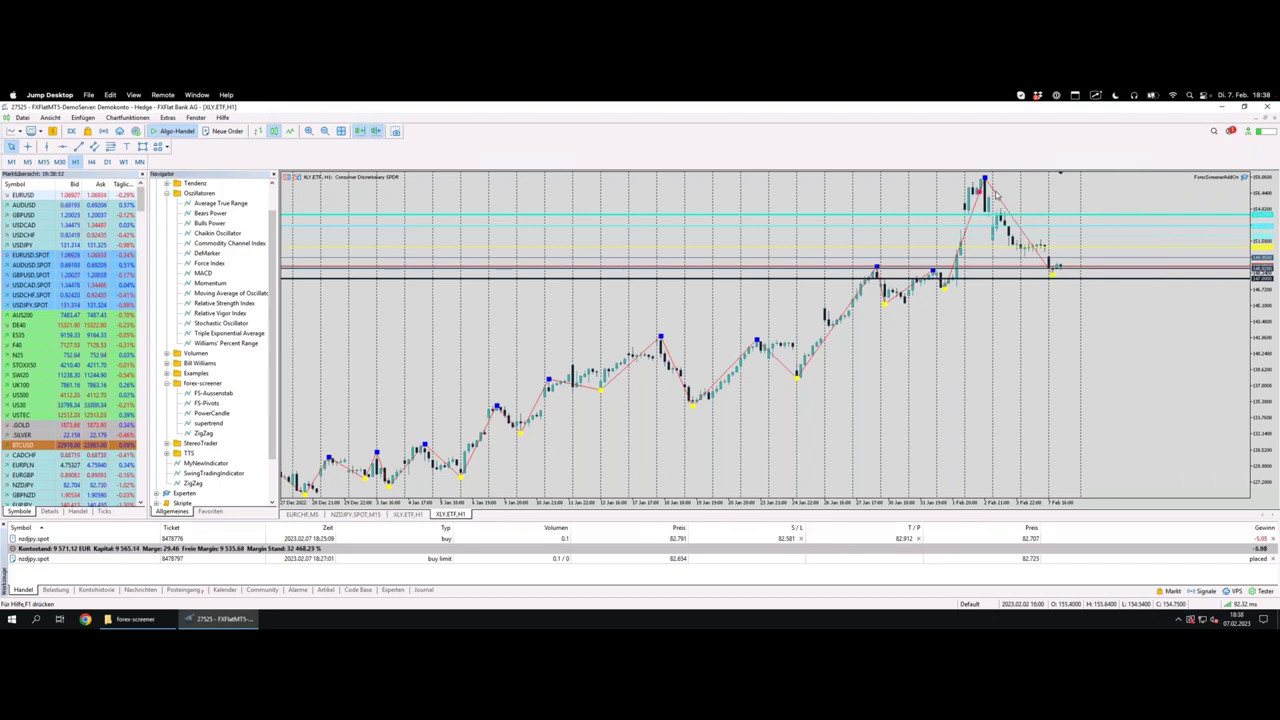
left_click(1050, 271)
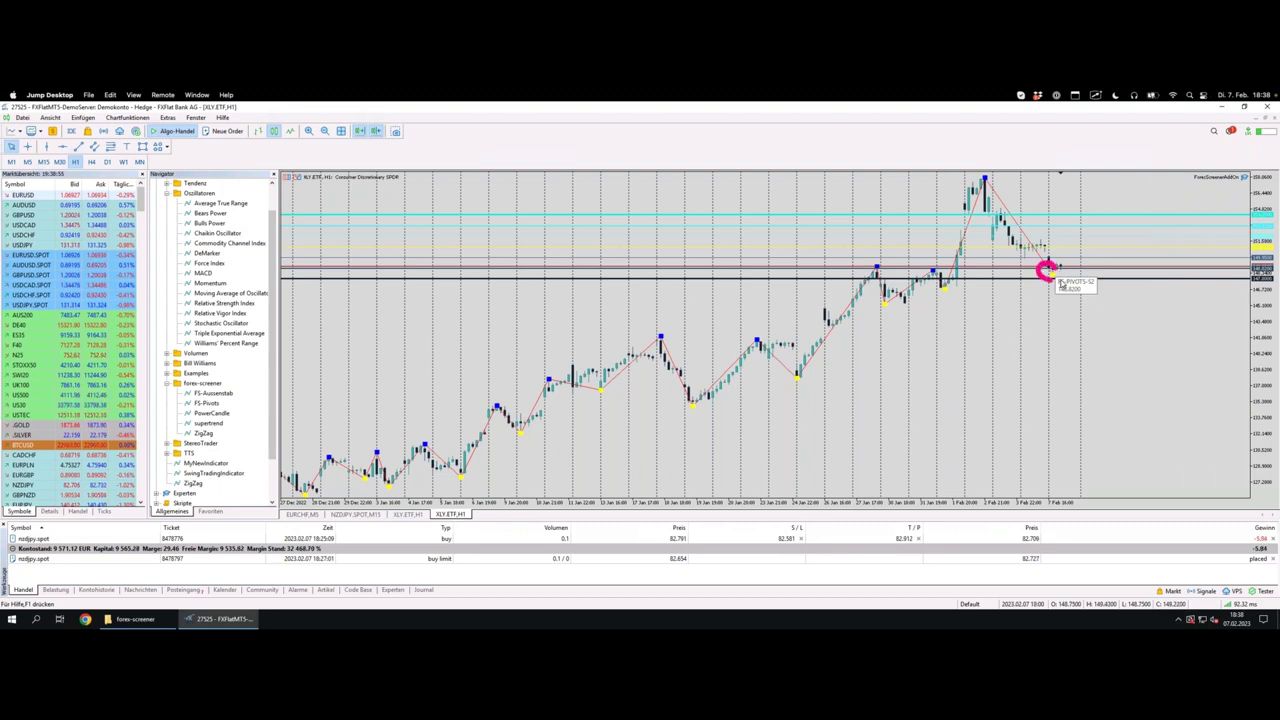
Draw a rectangle along the S2 pivot zone from the late-January high past the current price, and trace the pullback into it.
left_click_drag(1050, 271, 1097, 172)
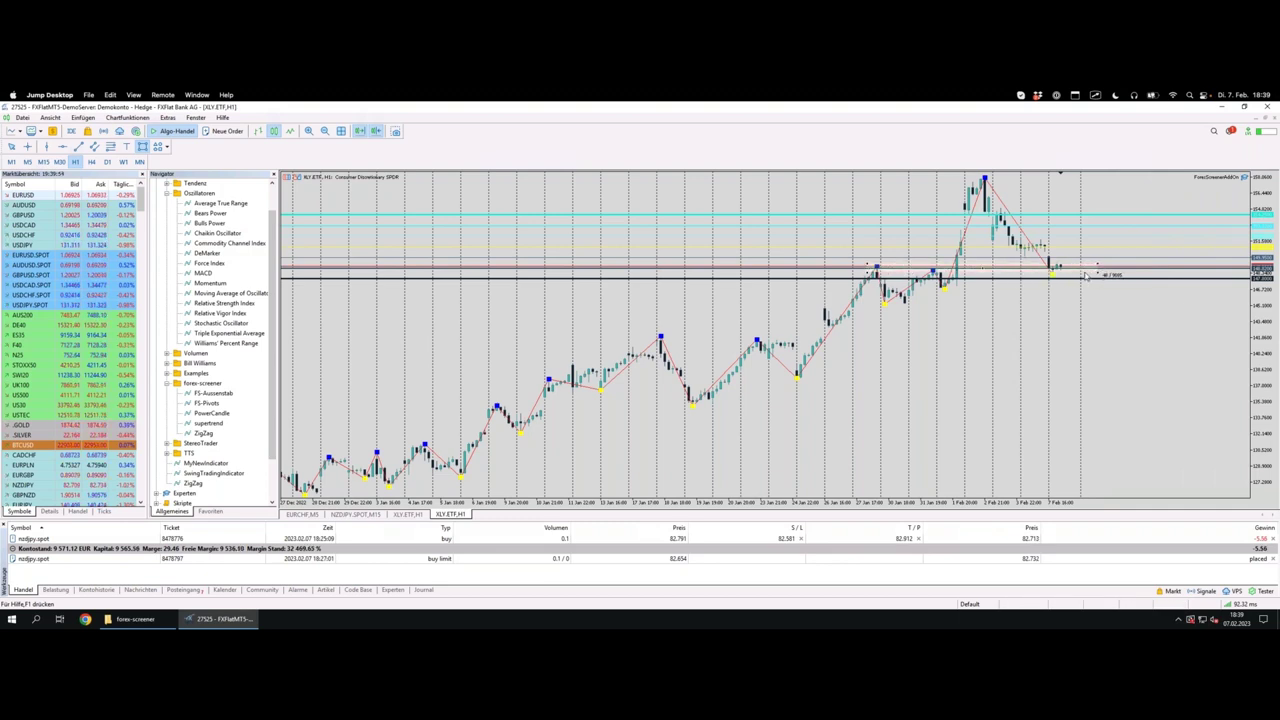
left_click_drag(1015, 208, 1053, 269)
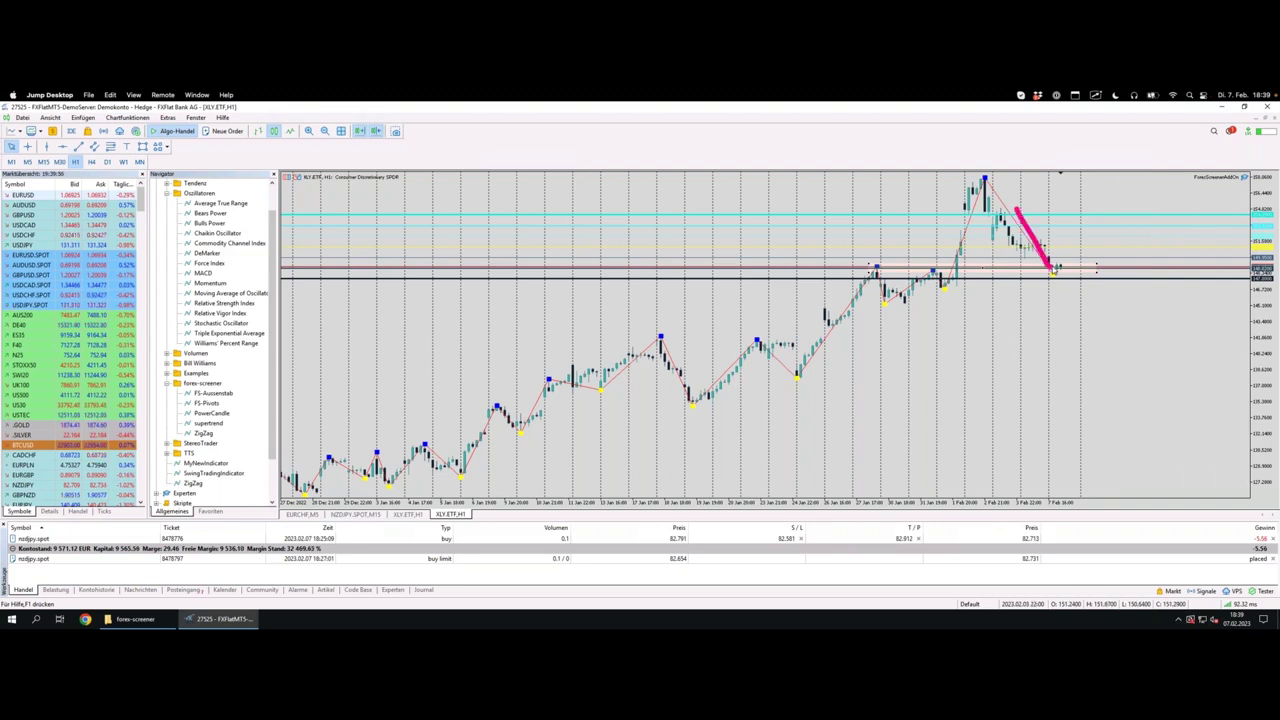
left_click(1057, 283)
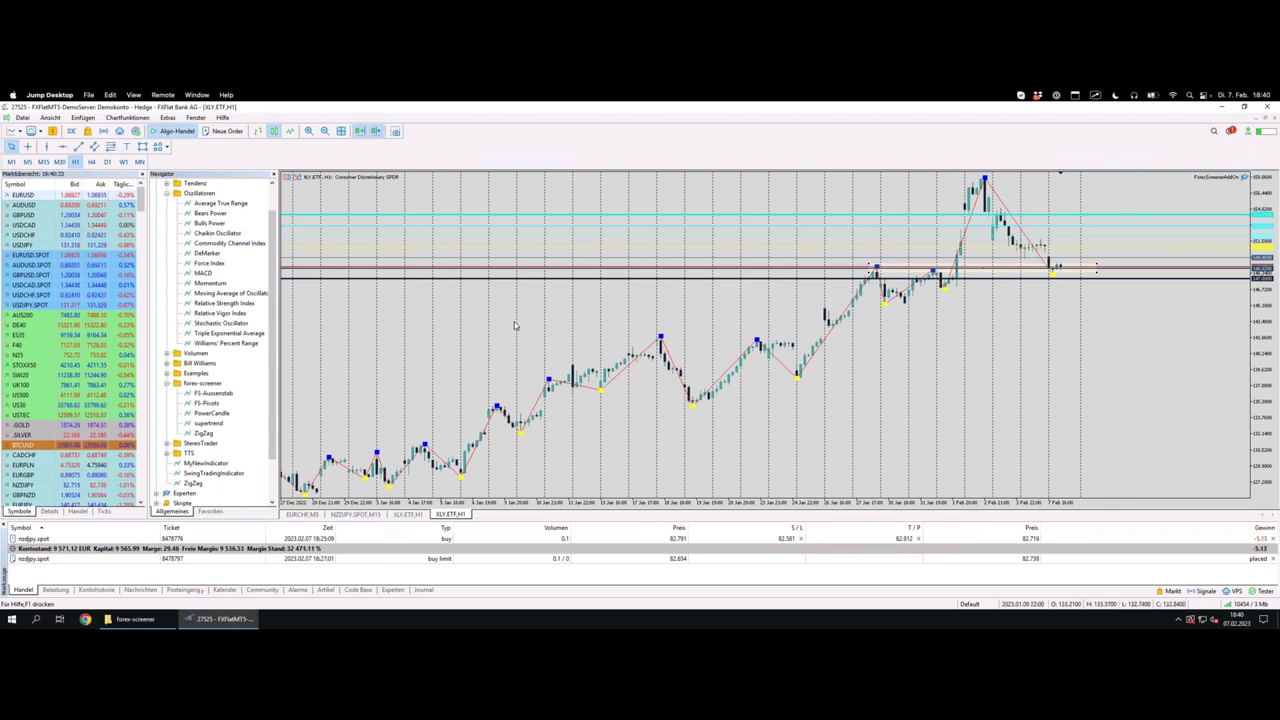
Switch to the presentation and review the "Trading-Setup #1" schematic and its chart example of a short entry at Pivot R3.
key("ctrl+Left")
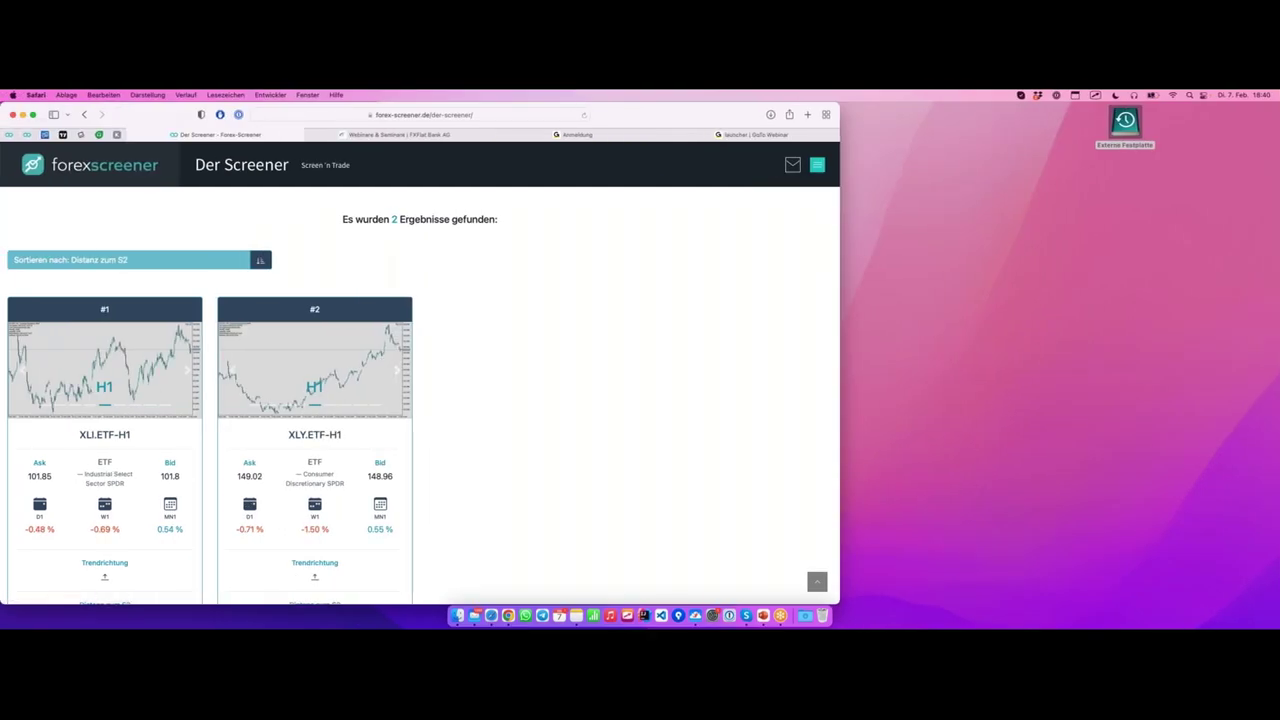
key("ctrl+Right")
key("ctrl+Right")
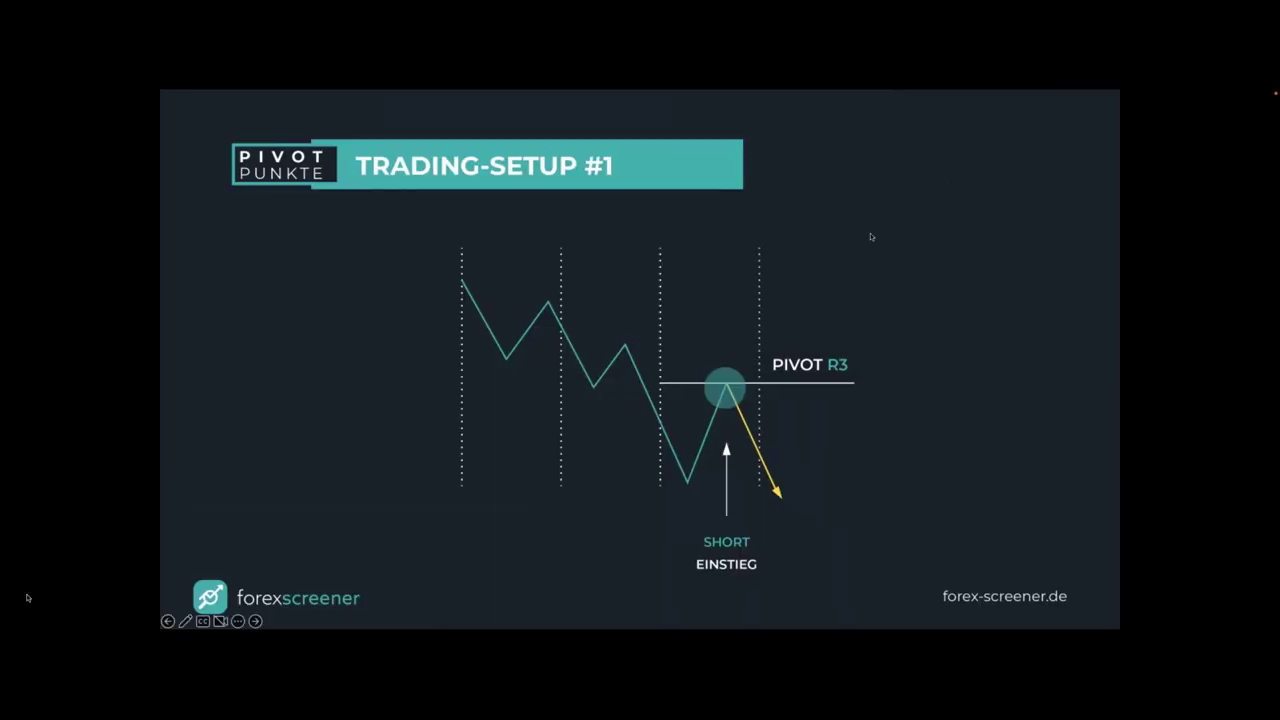
key("Right")
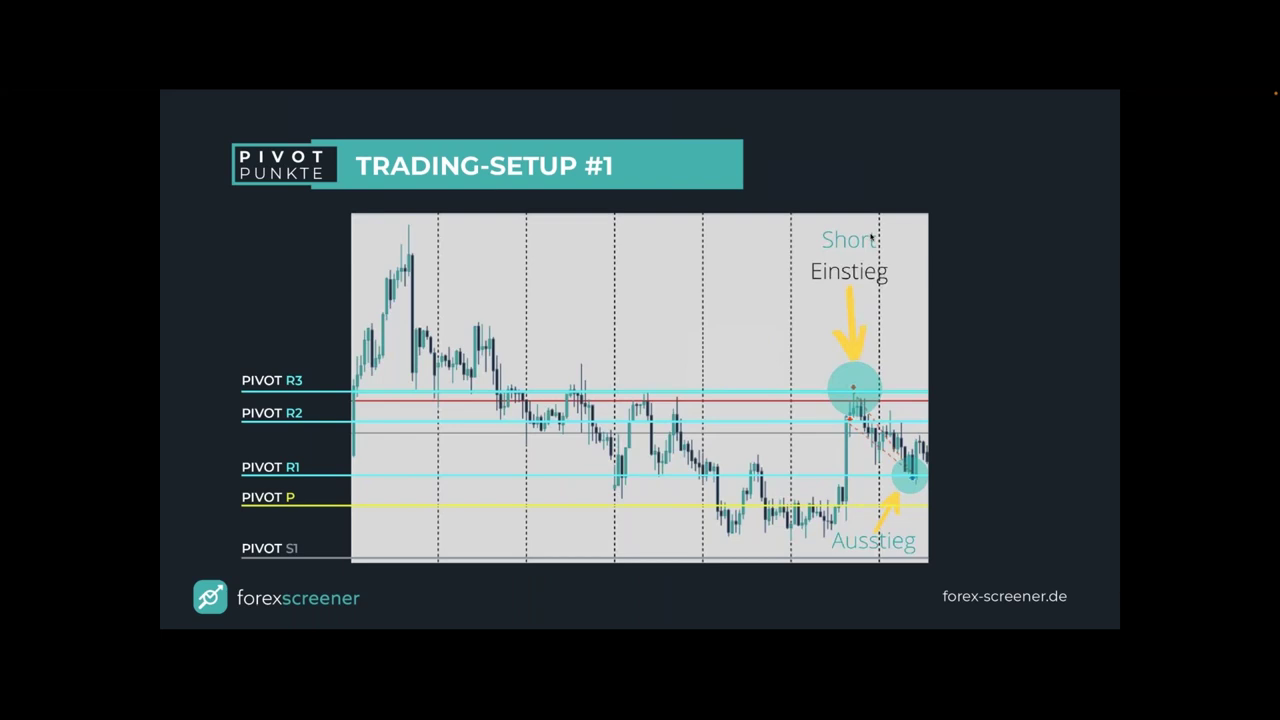
key("Left")
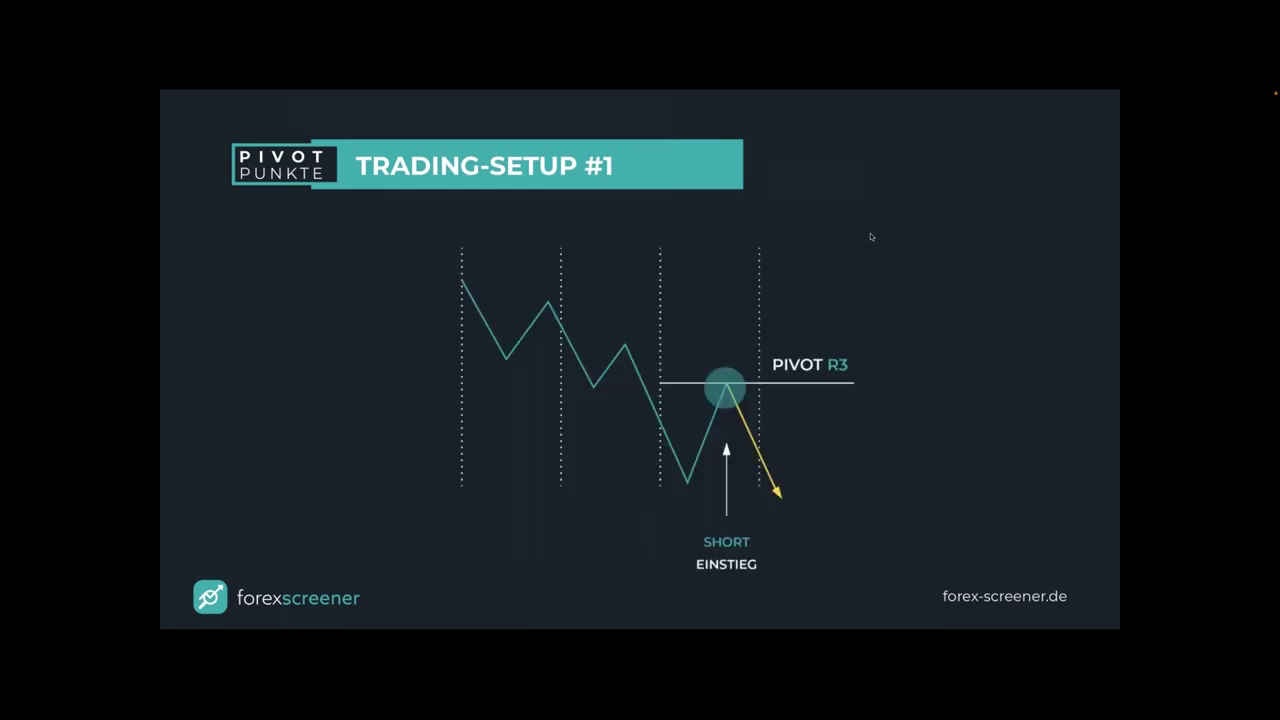
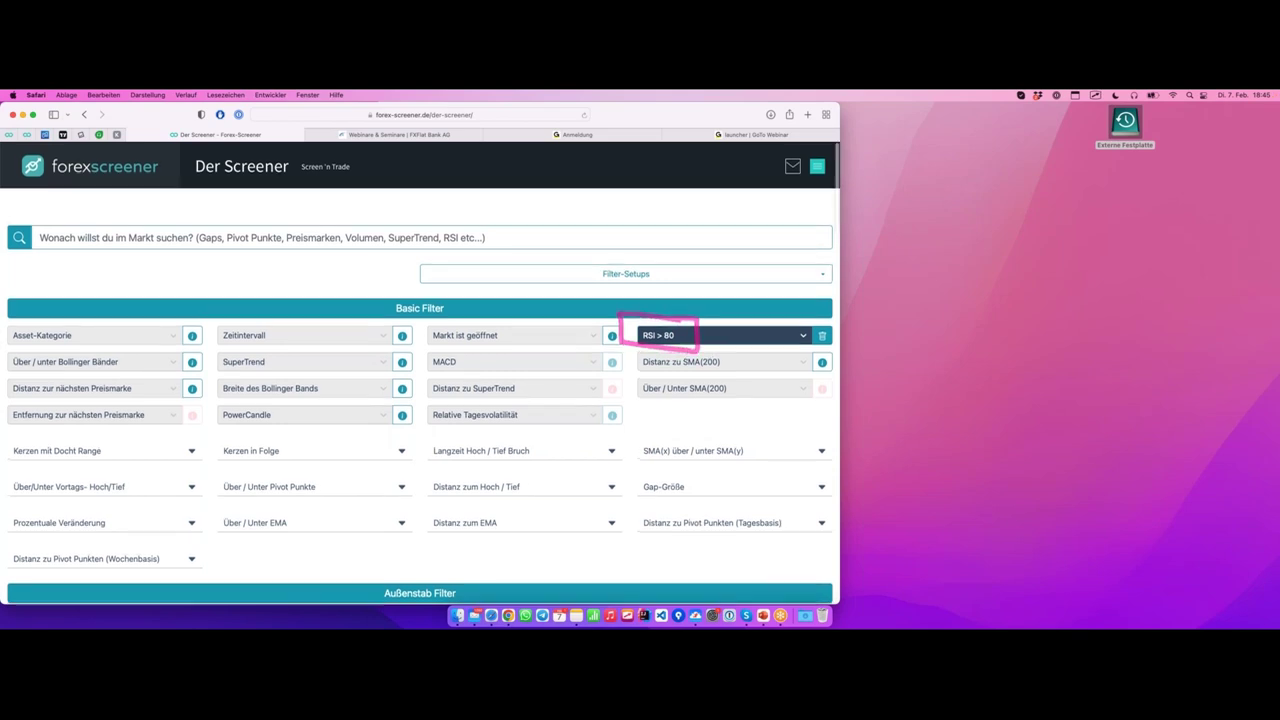
Review the screener results for RSI > 80 and mark the price moves in the RDSa-M1 and EURTRY-MN1 previews.
scroll(467, 348, "down", 2)
scroll(467, 348, "down", 15)
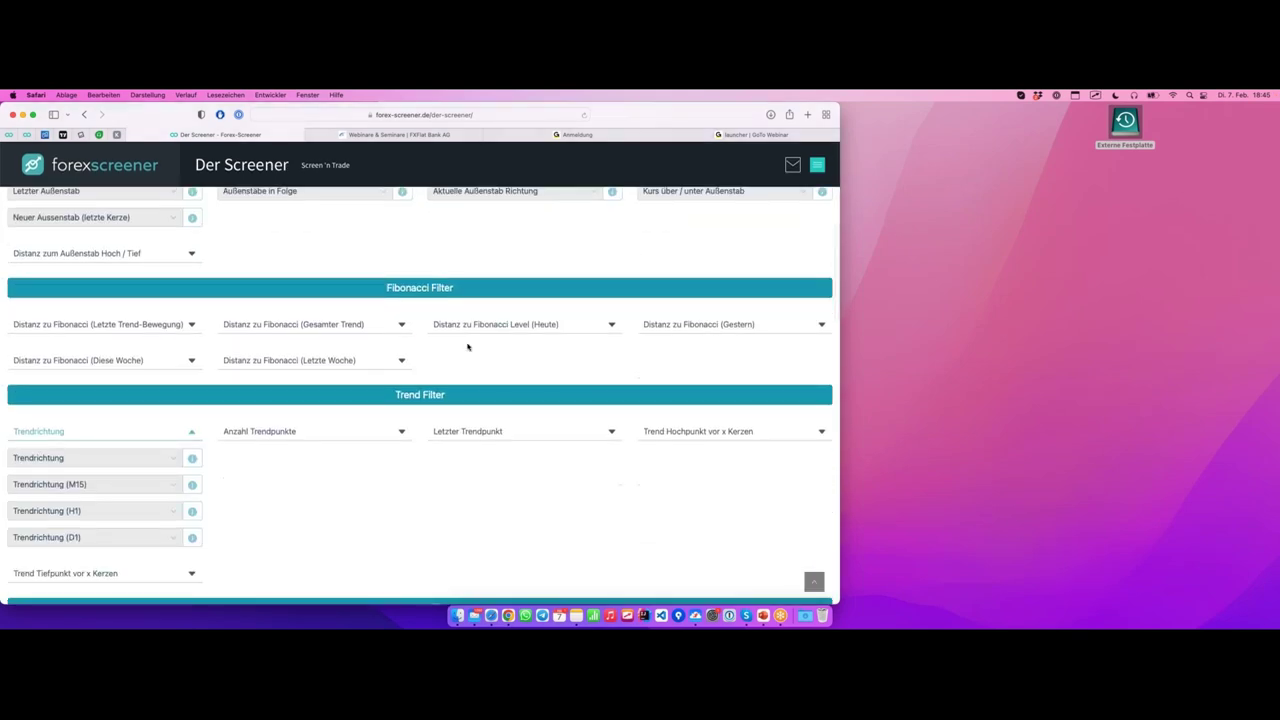
scroll(467, 347, "down", 3)
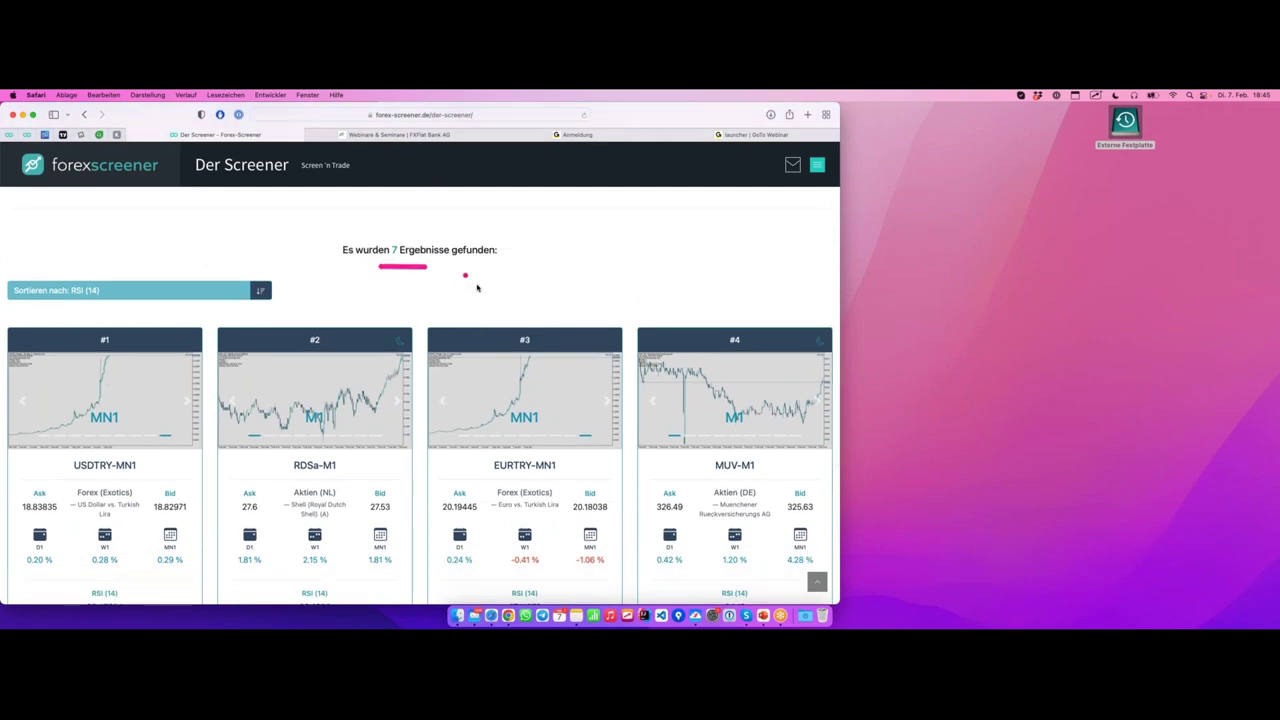
scroll(467, 313, "down", 2)
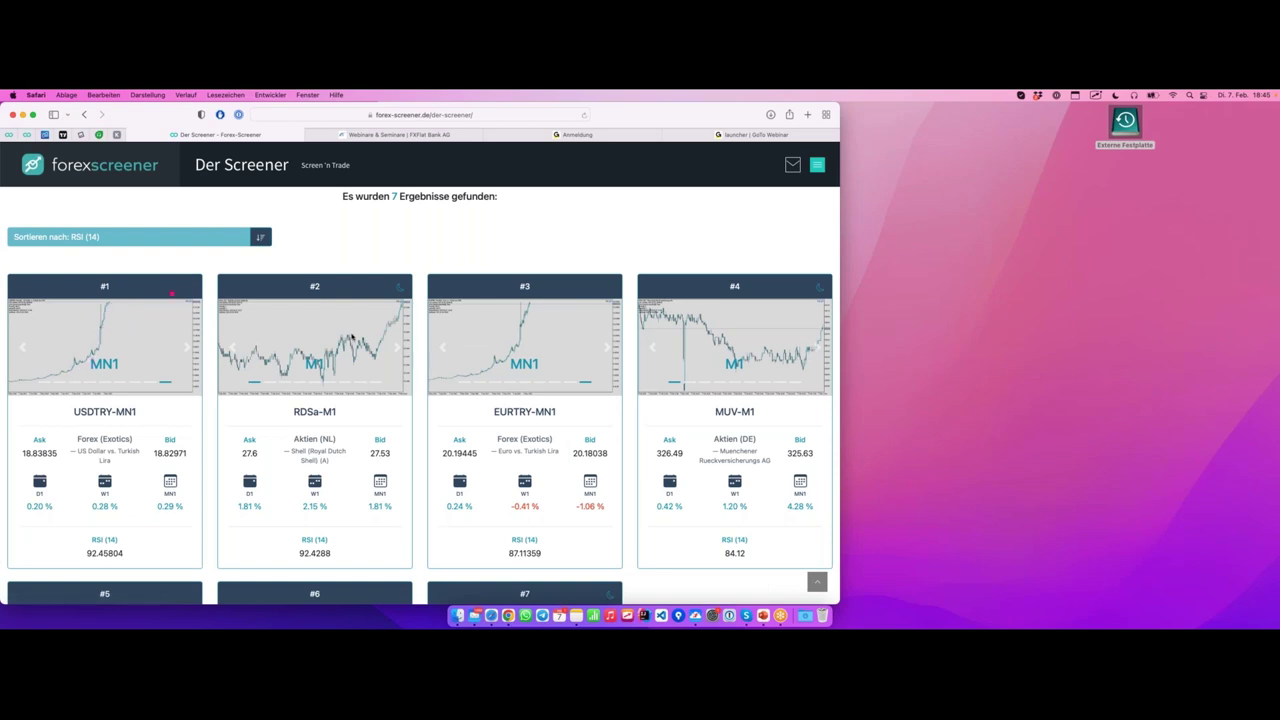
left_click_drag(370, 356, 402, 298)
left_click_drag(519, 352, 534, 308)
Look through the remaining RSI > 80 results and open the MUV-M1 result as a chart in MetaTrader.
scroll(680, 323, "down", 5)
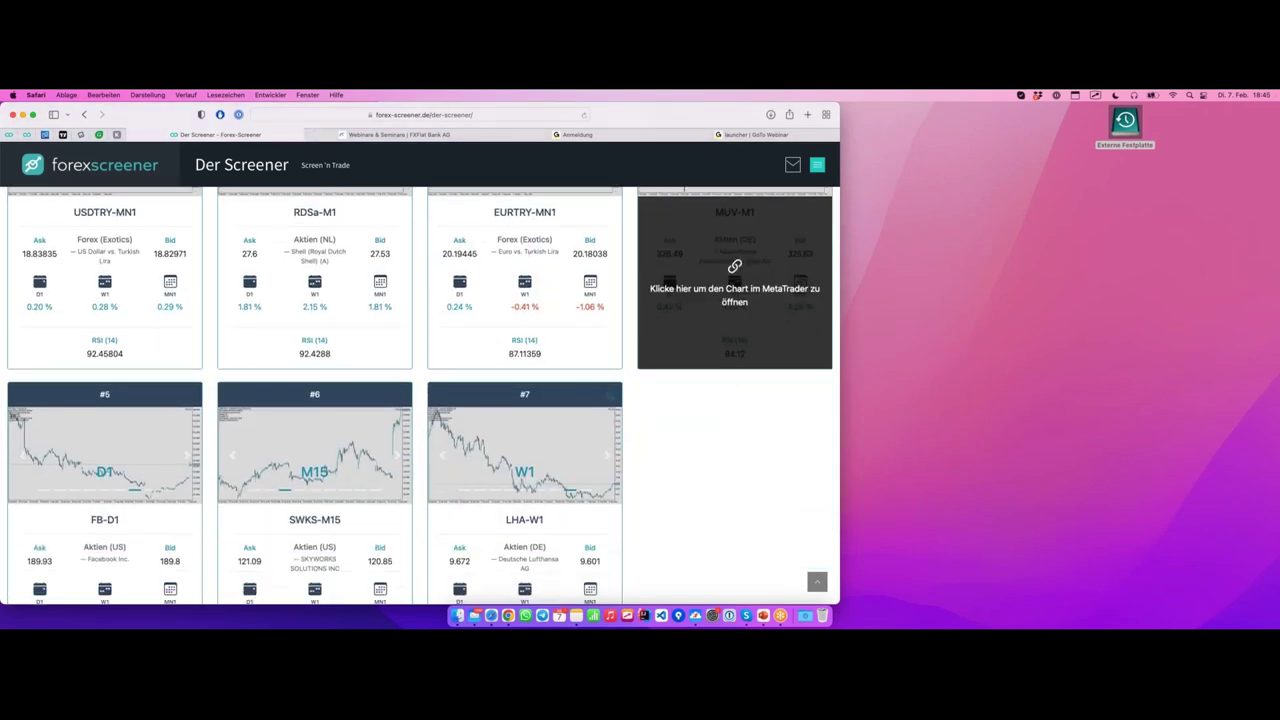
scroll(685, 310, "down", 4)
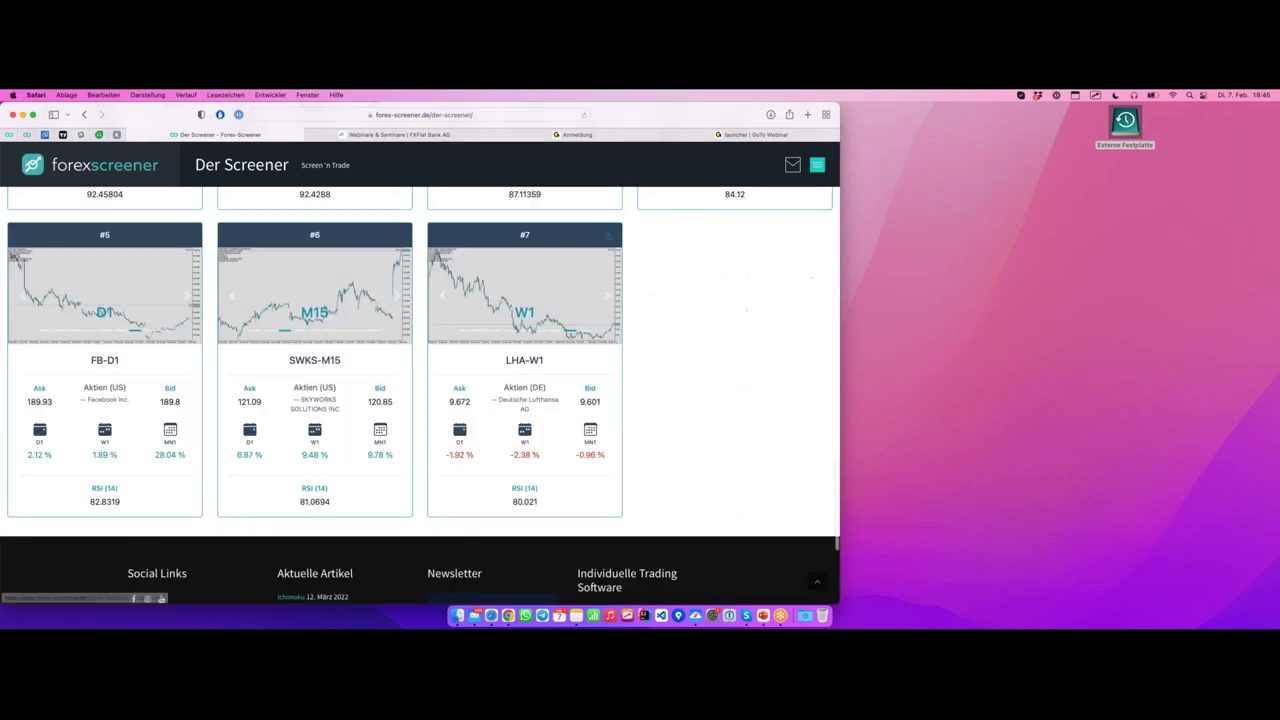
scroll(699, 304, "up", 6)
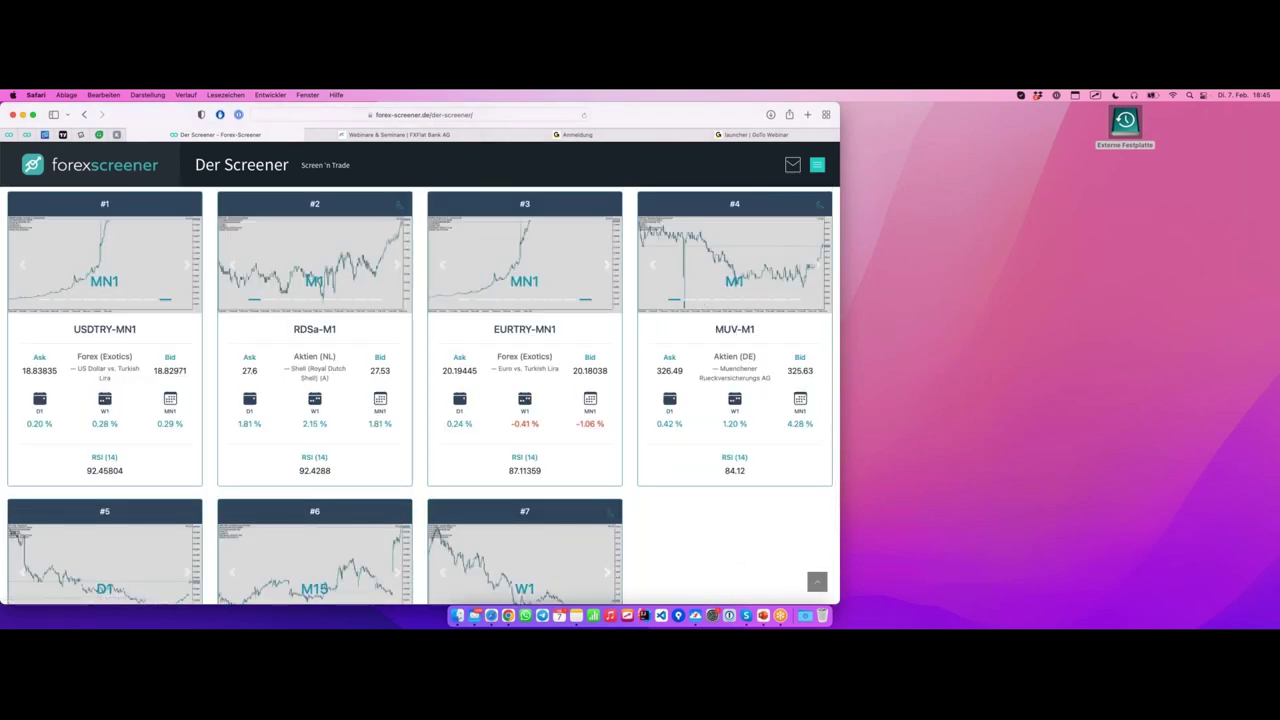
mouse_move(804, 360)
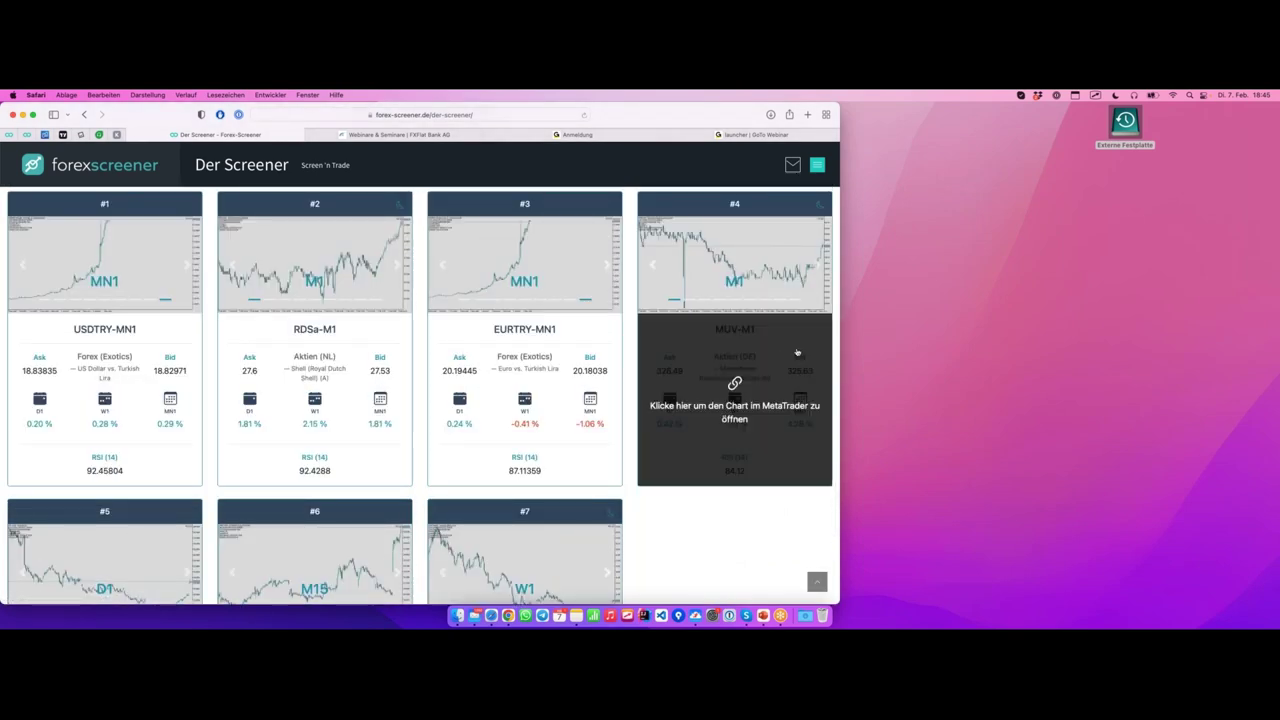
left_click(797, 352)
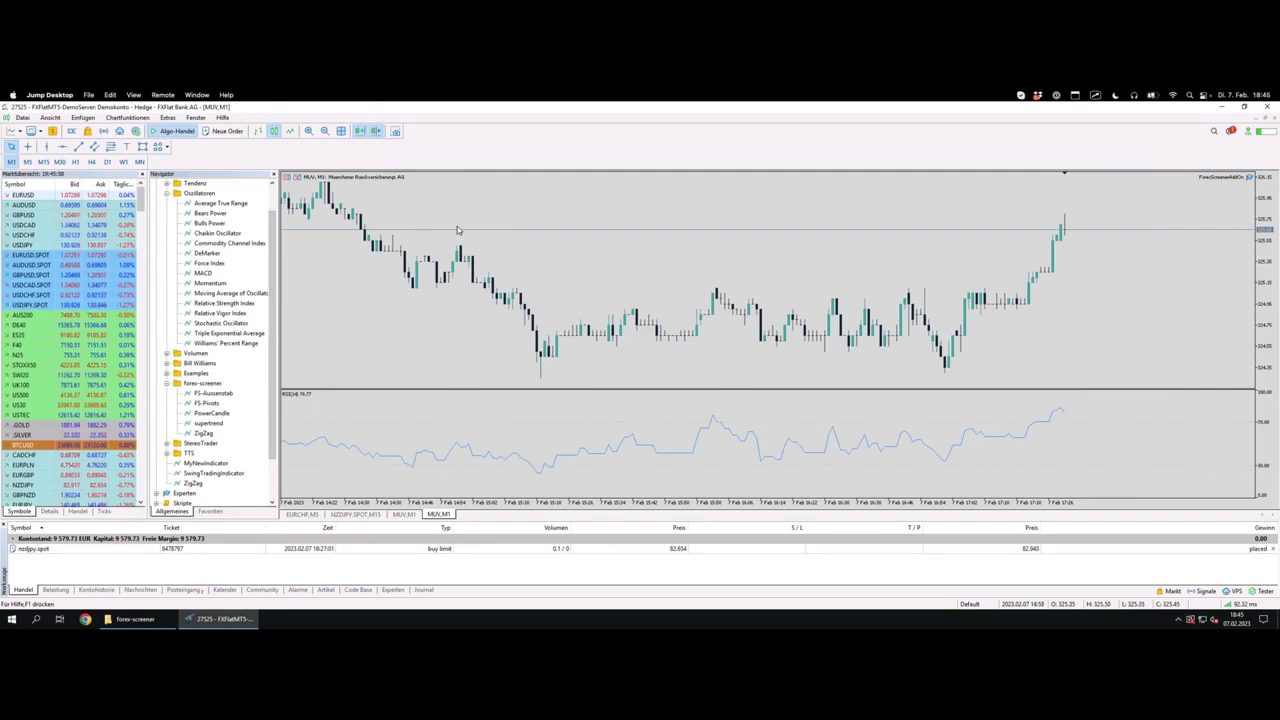
Return to the screener and open the SWKS-M15 result as a chart in MetaTrader.
key("ctrl+Left")
scroll(457, 226, "down", 3)
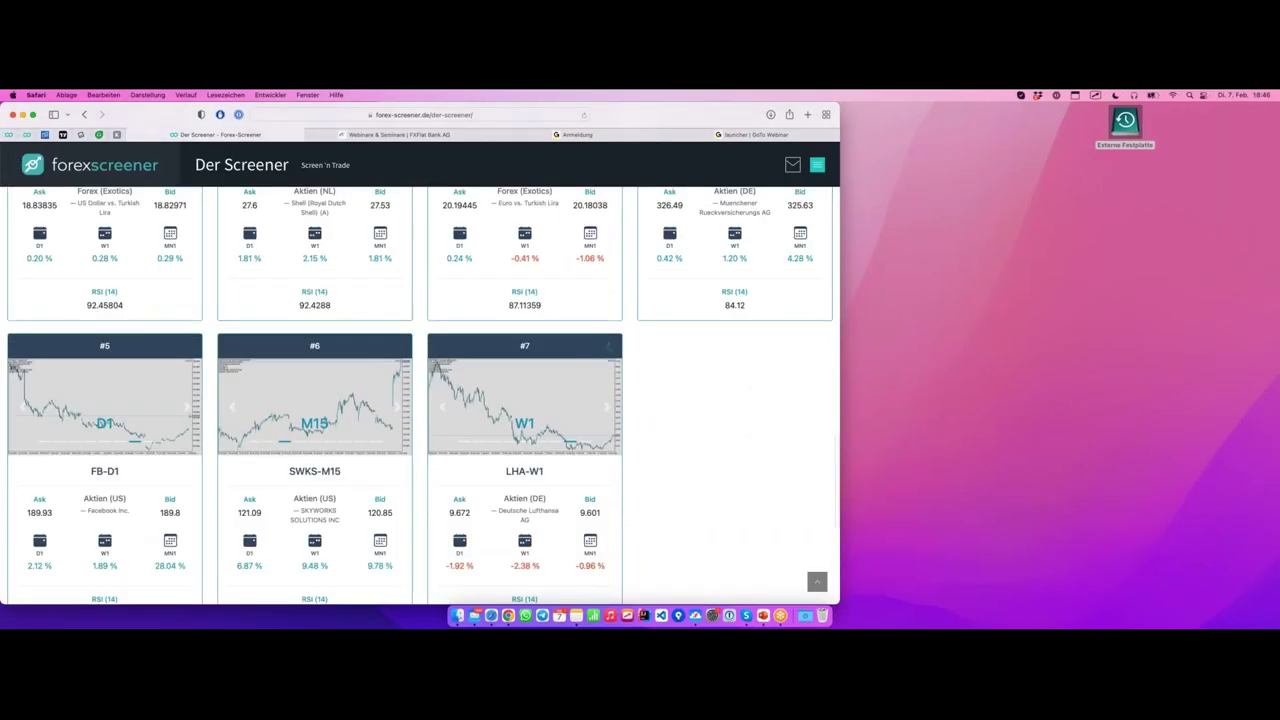
mouse_move(349, 489)
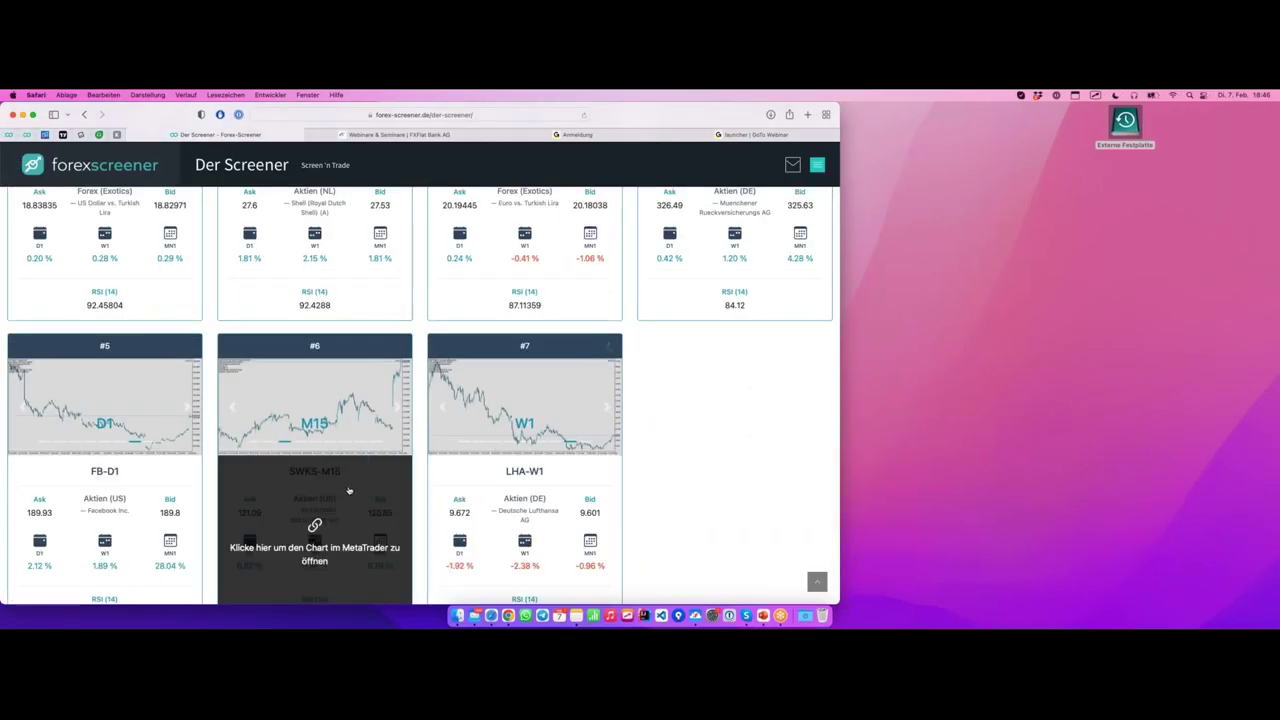
scroll(493, 348, "down", 3)
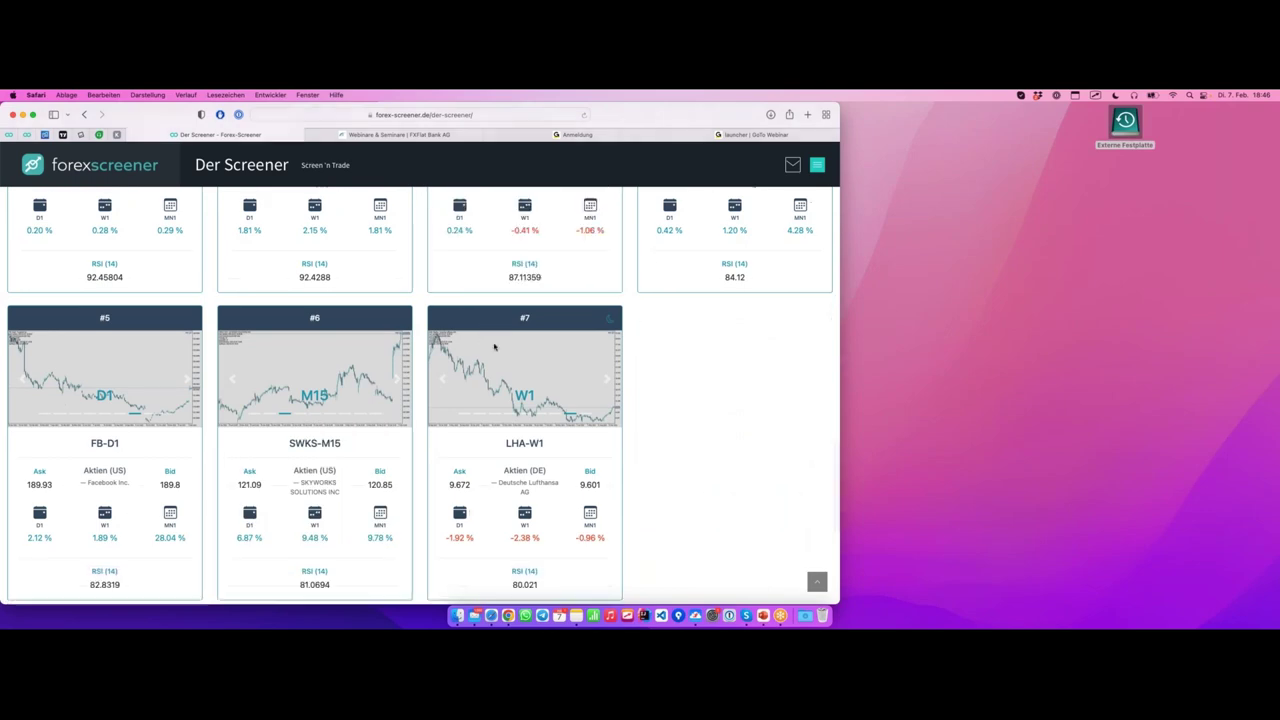
key("ctrl+Right")
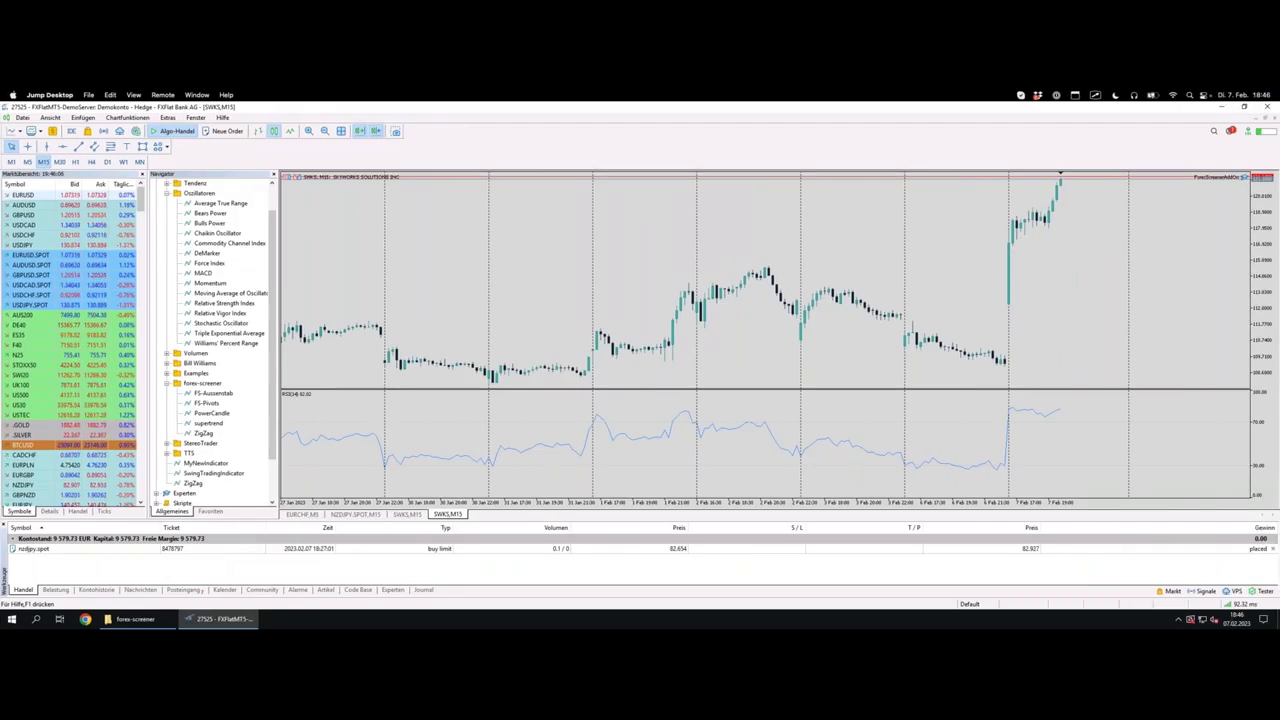
Examine the latest price rise on the SWKS M15 chart with the crosshair.
key("ctrl+d")
key("ctrl+d")
middle_click(1060, 256)
mouse_move(1060, 180)
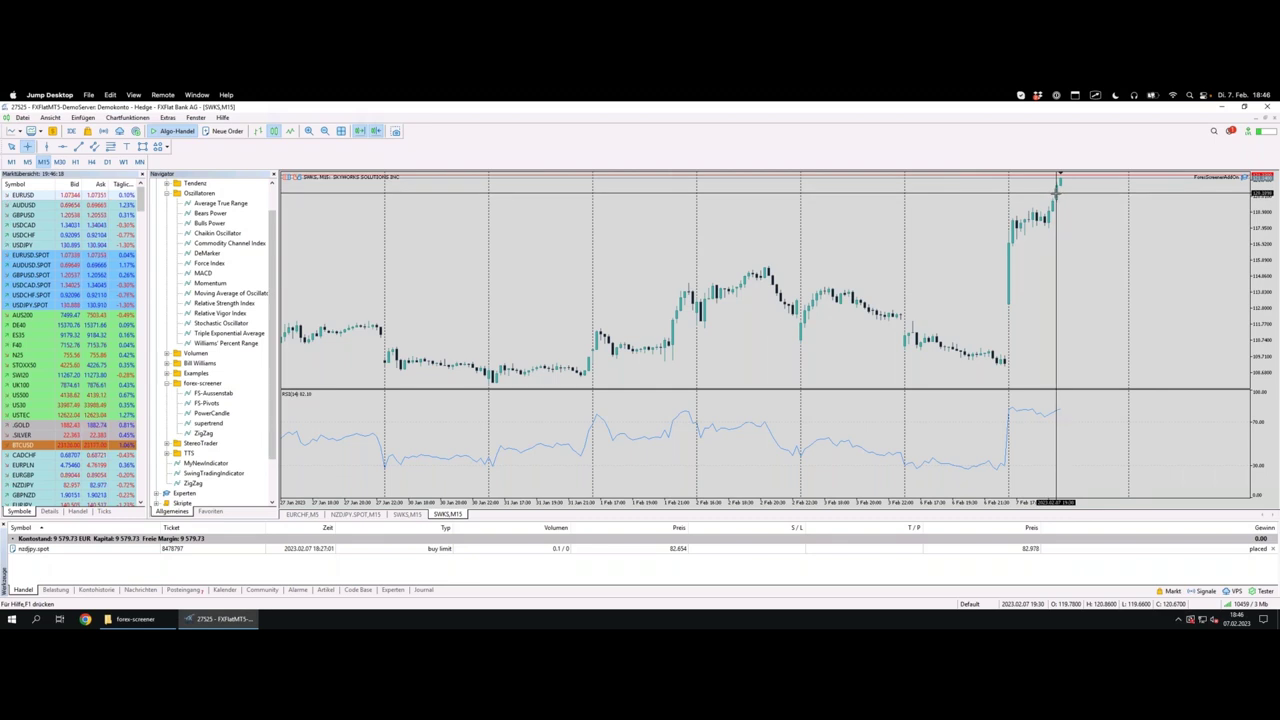
left_click(1057, 192)
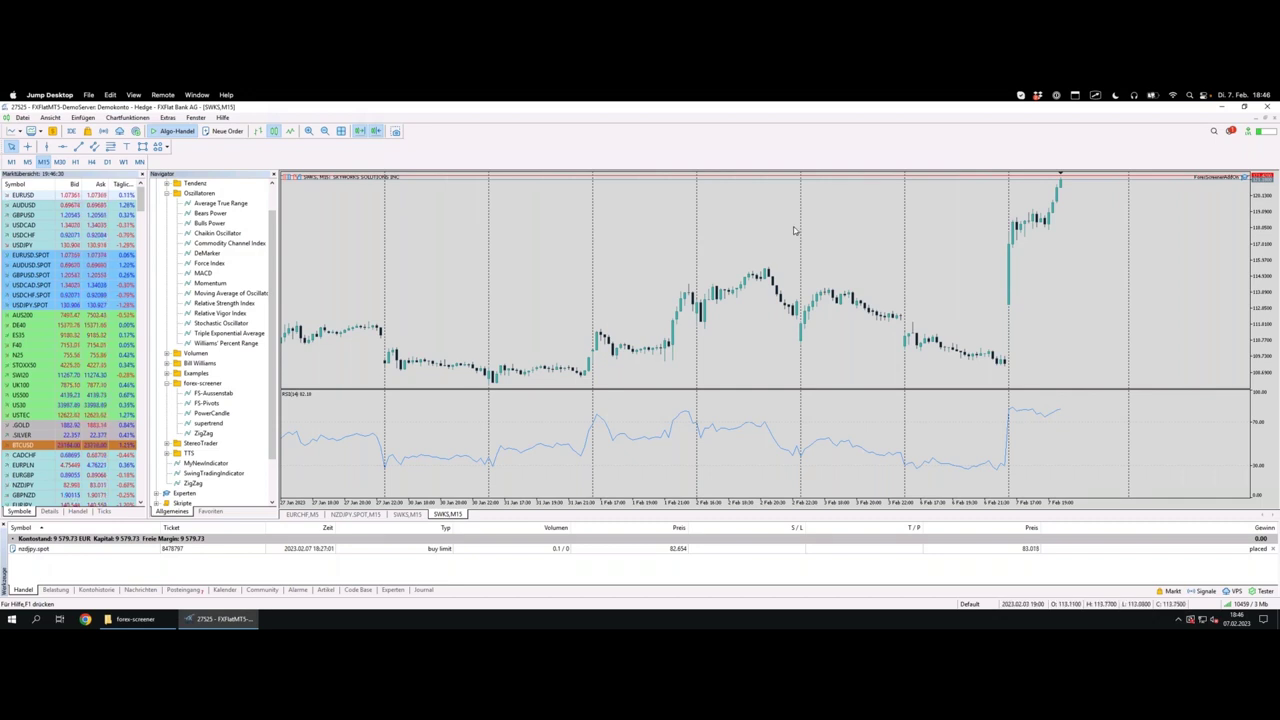
Return to the screener, remove the RSI > 80 filter, and find the PowerCandle filter with "power" and enable it.
key("ctrl+Left")
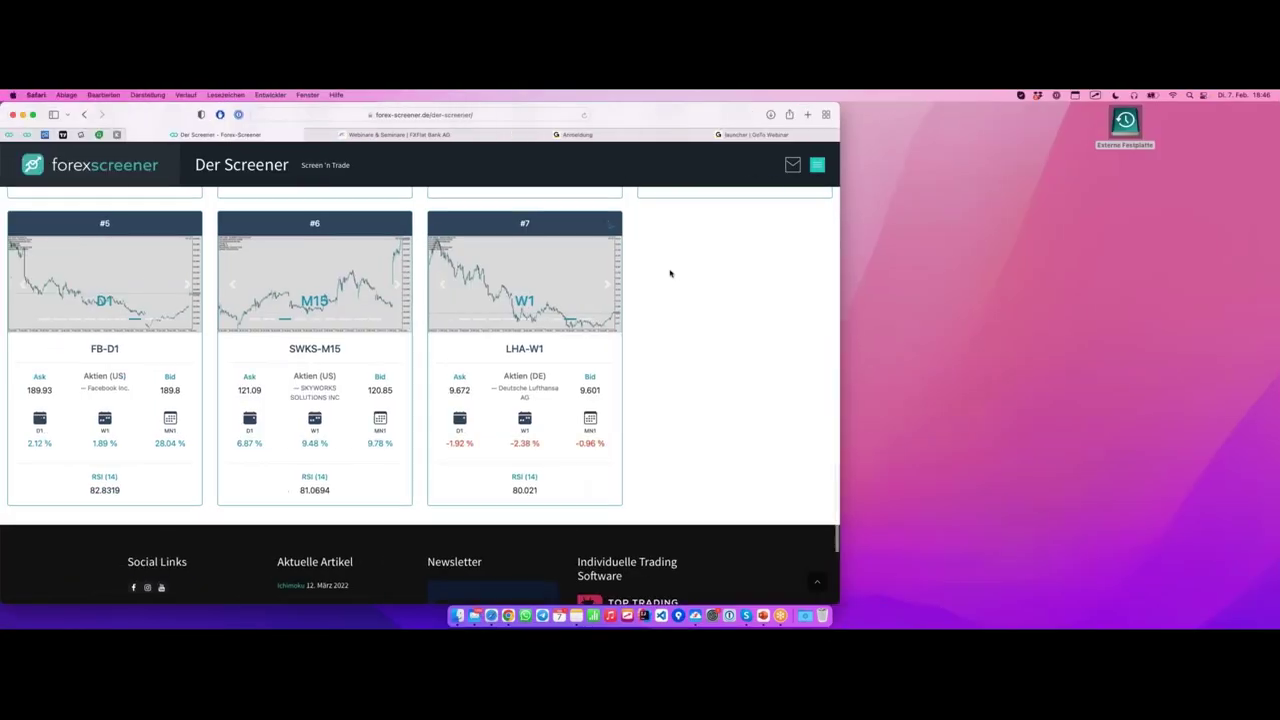
scroll(672, 276, "up", 2)
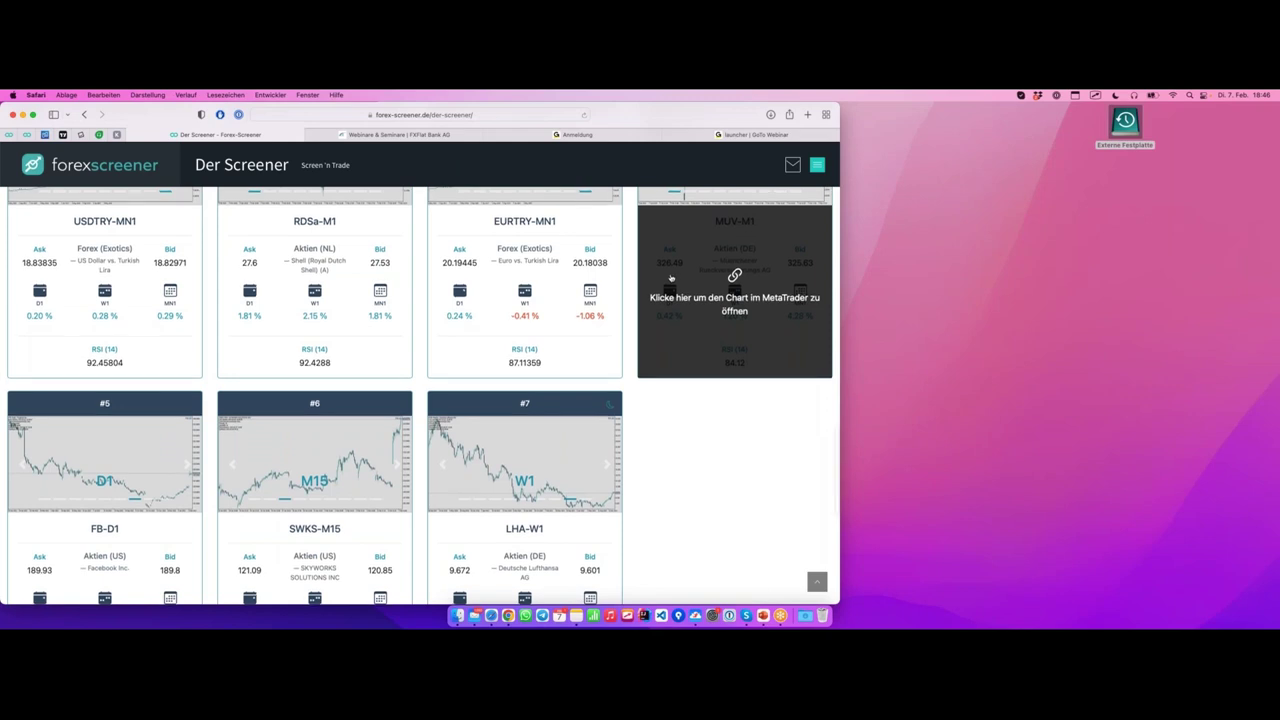
scroll(665, 273, "up", 5)
scroll(651, 271, "up", 10)
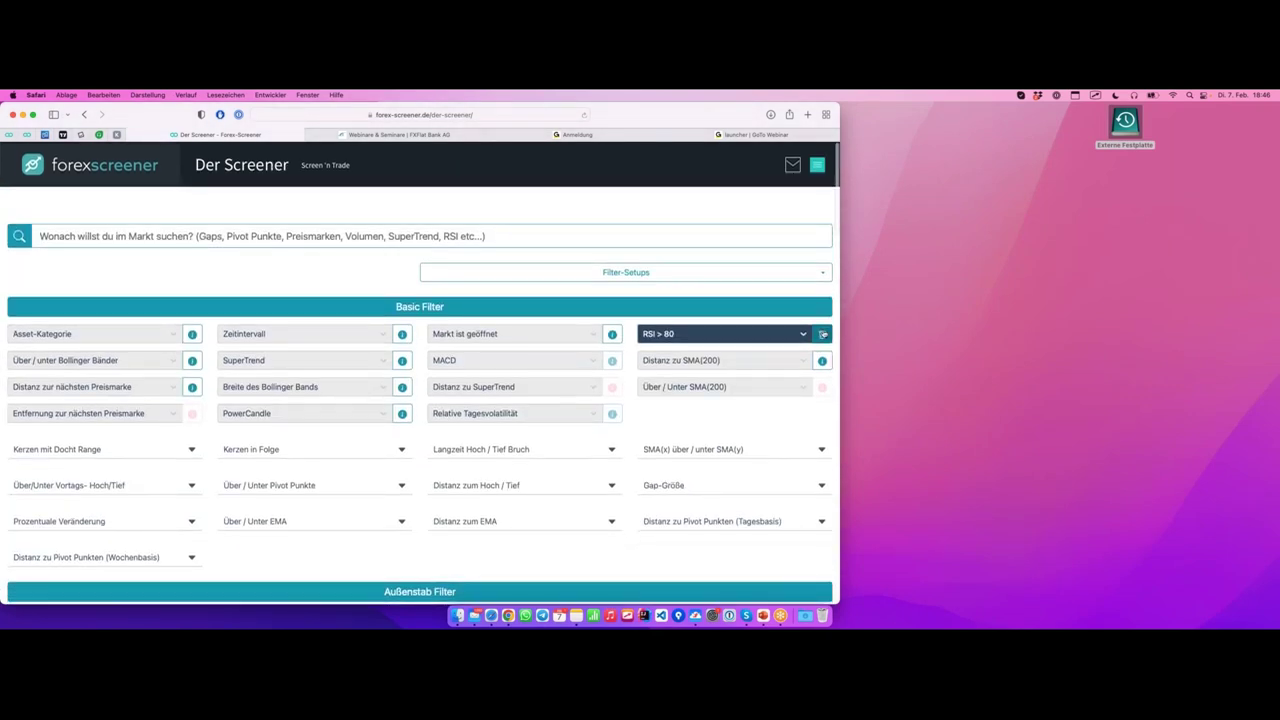
left_click(317, 239)
type("power")
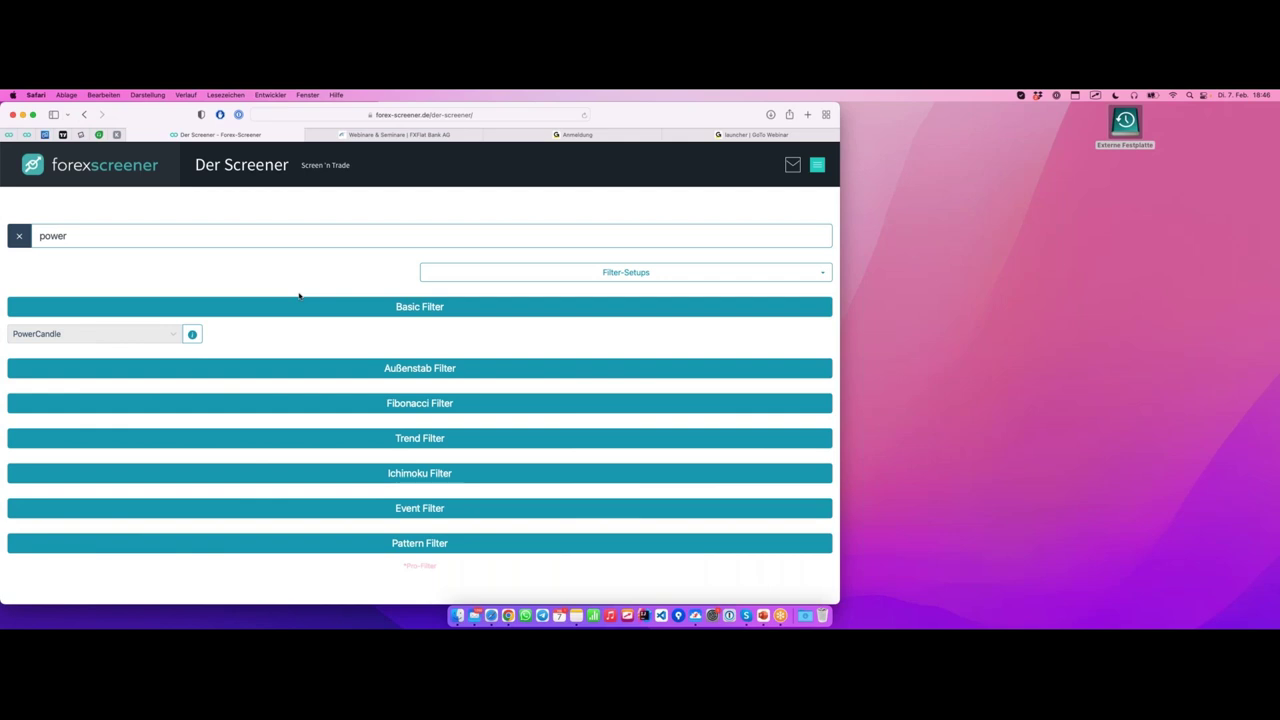
left_click(100, 336)
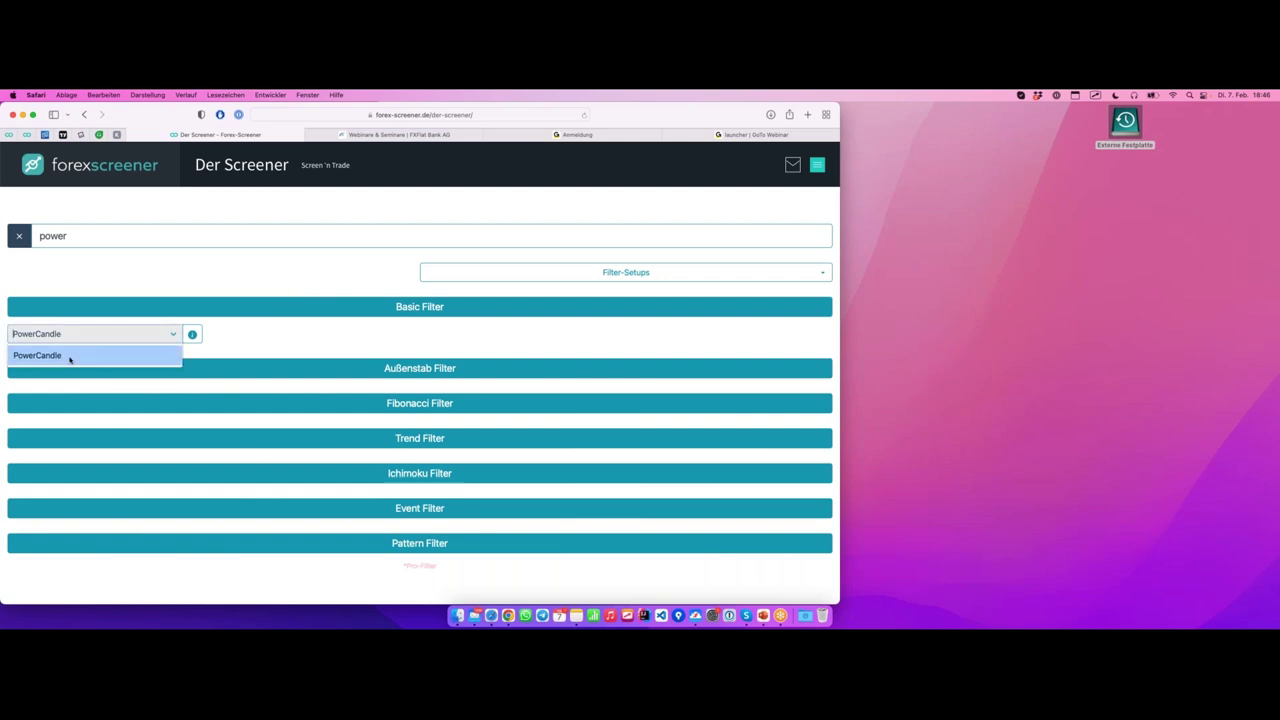
left_click(70, 357)
Look through the PowerCandle results and open the USDSGD-M5 result as a chart in MetaTrader.
scroll(344, 320, "down", 5)
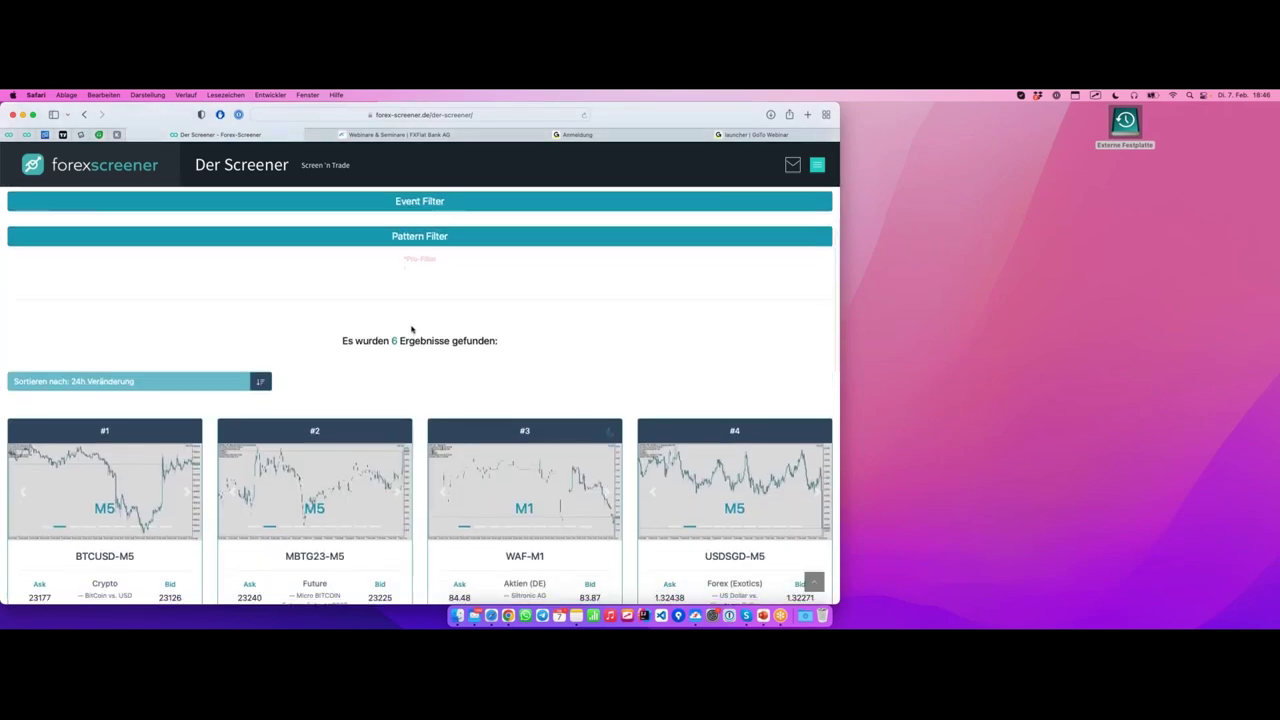
scroll(408, 327, "down", 1)
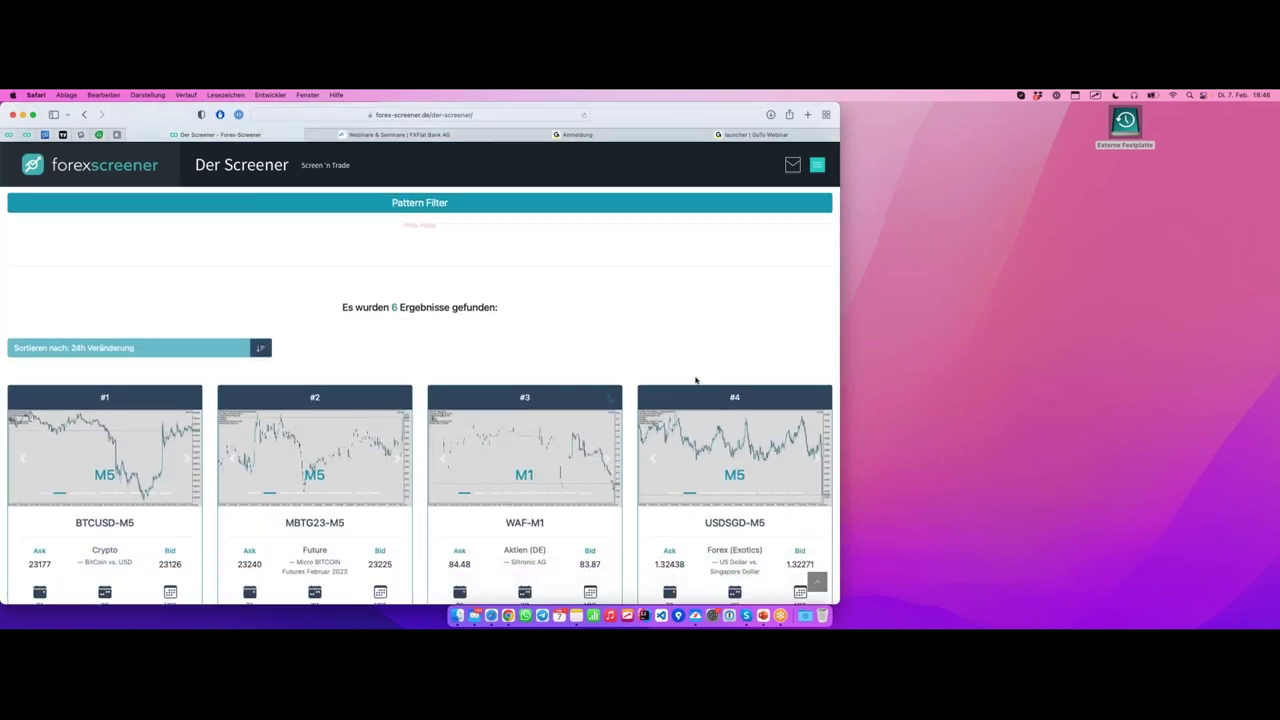
scroll(720, 450, "down", 5)
left_click(765, 440)
scroll(520, 311, "down", 6)
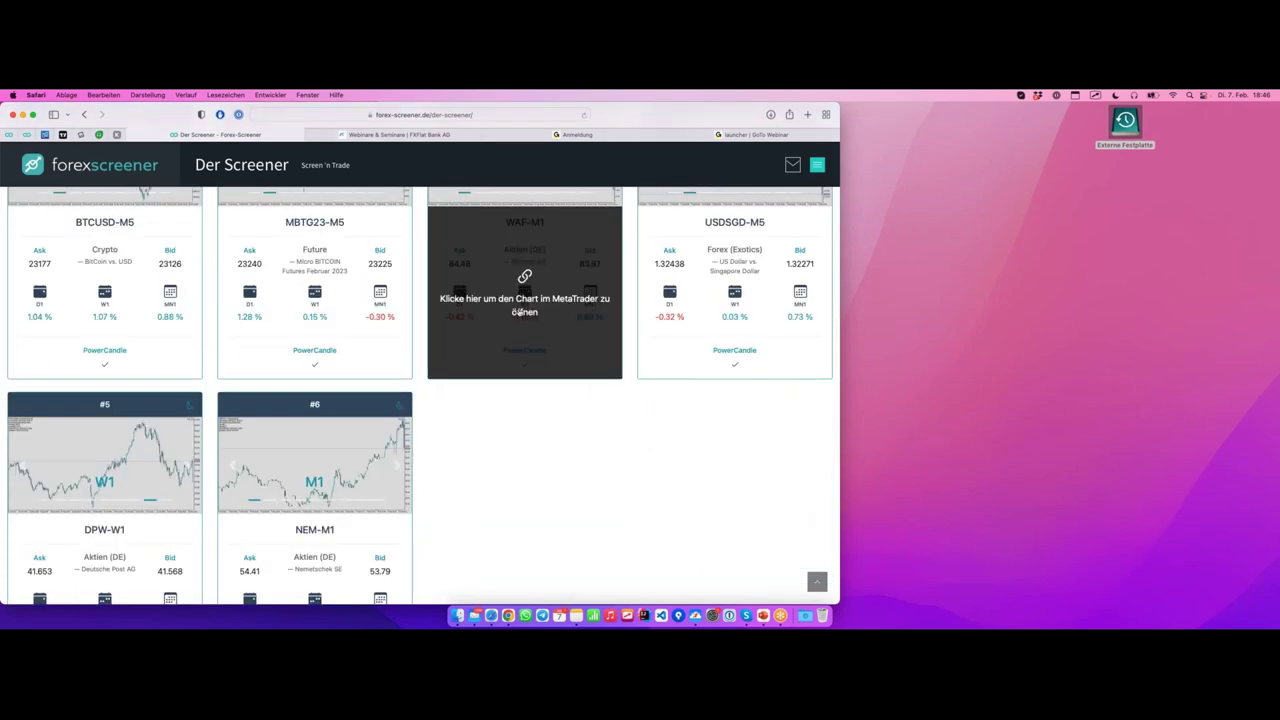
scroll(700, 300, "down", 3)
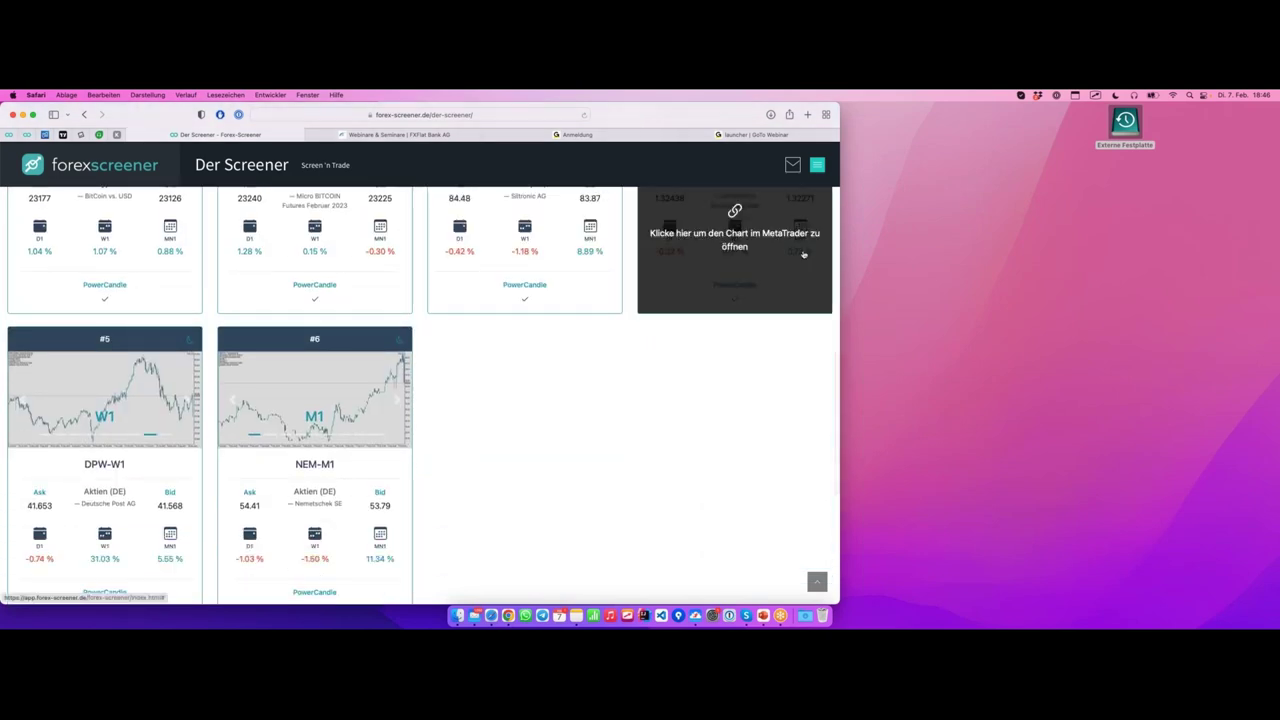
key("ctrl+Right")
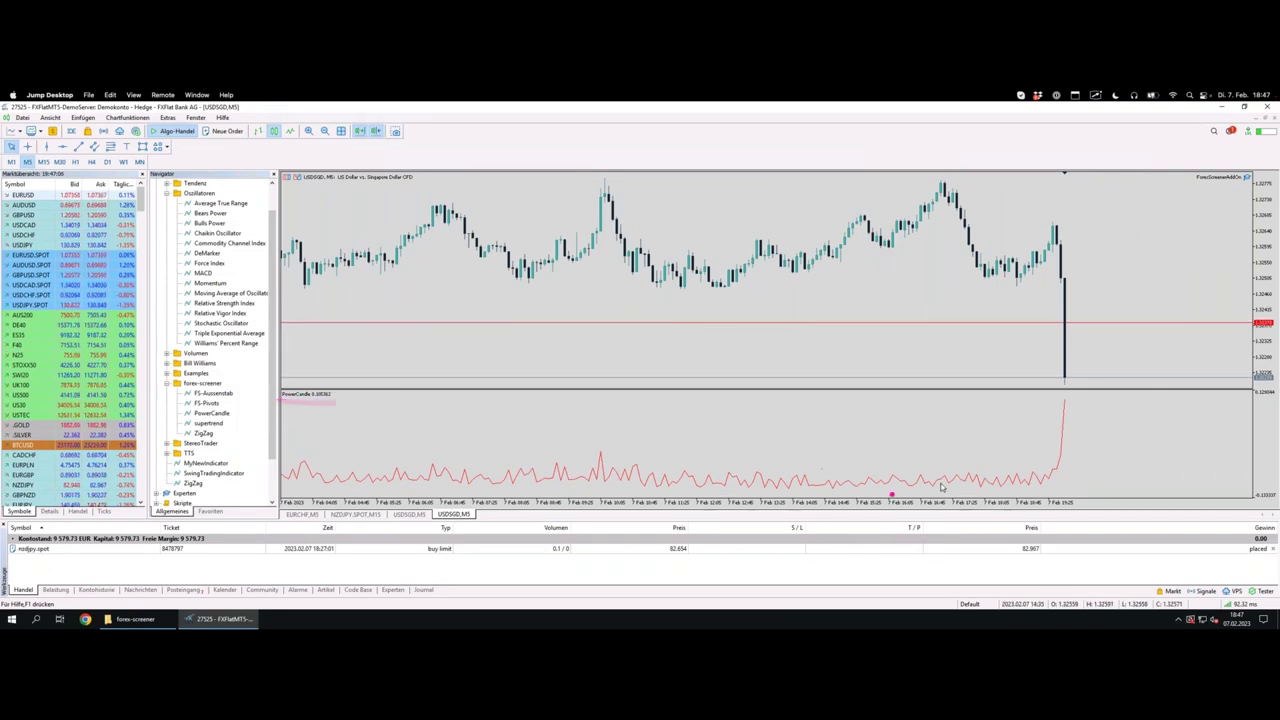
Examine the USDSGD M5 chart, marking the PowerCandle indicator spike, the large falling candle and the symbol name.
mouse_move(1058, 458)
left_mouse_down()
mouse_move(1064, 414)
mouse_move(1058, 450)
left_mouse_up()
left_click_drag(1066, 278, 1065, 372)
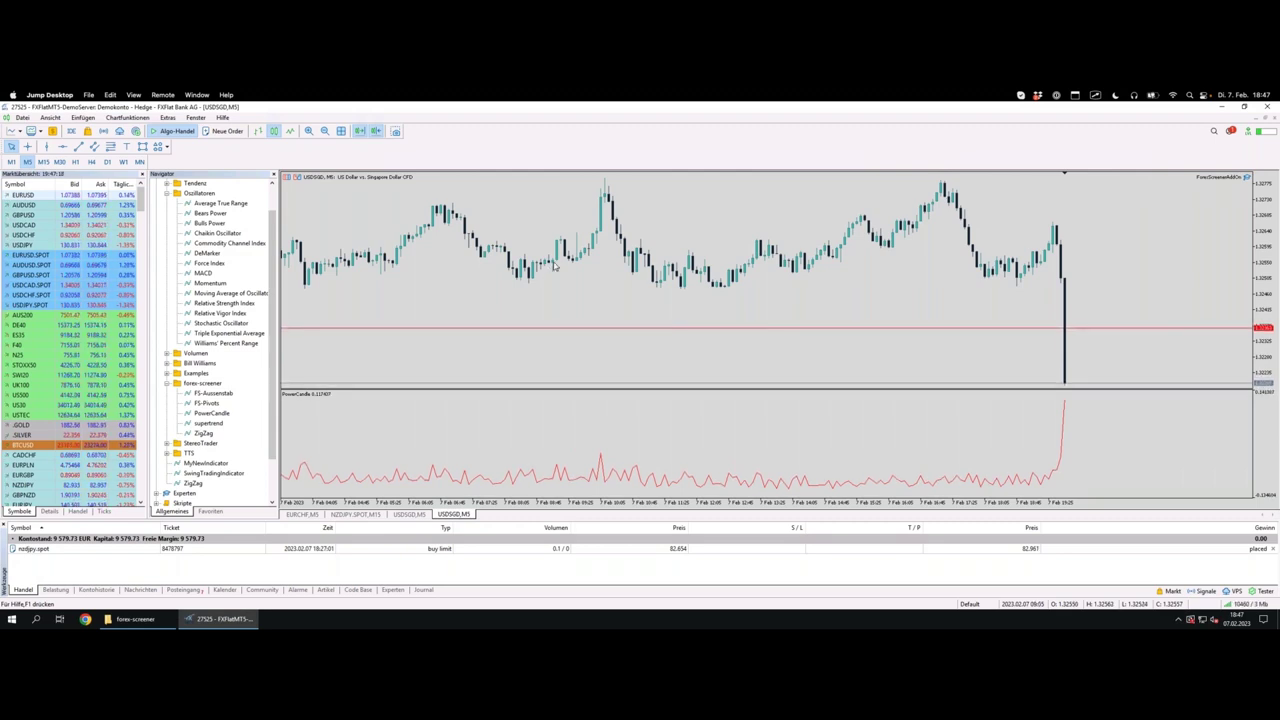
left_click_drag(297, 184, 338, 185)
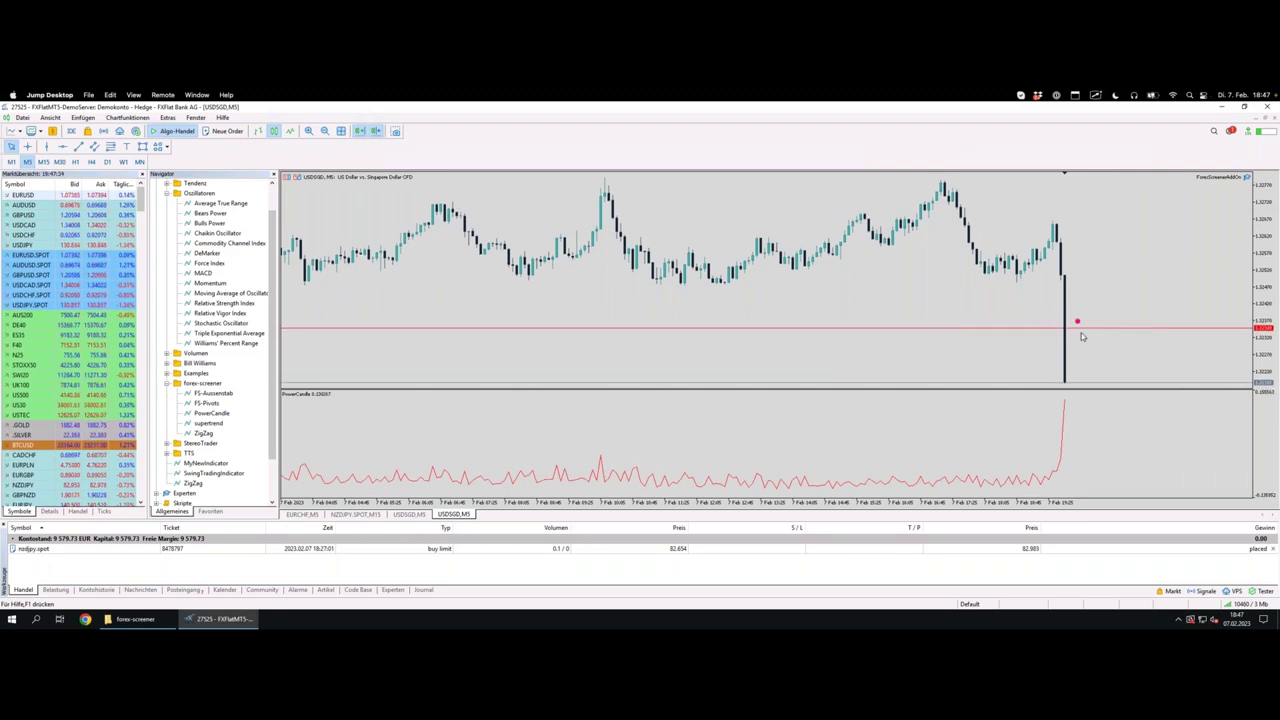
View the bid and ask price line display options in the USDSGD chart's properties and close the dialog.
right_click(1074, 295)
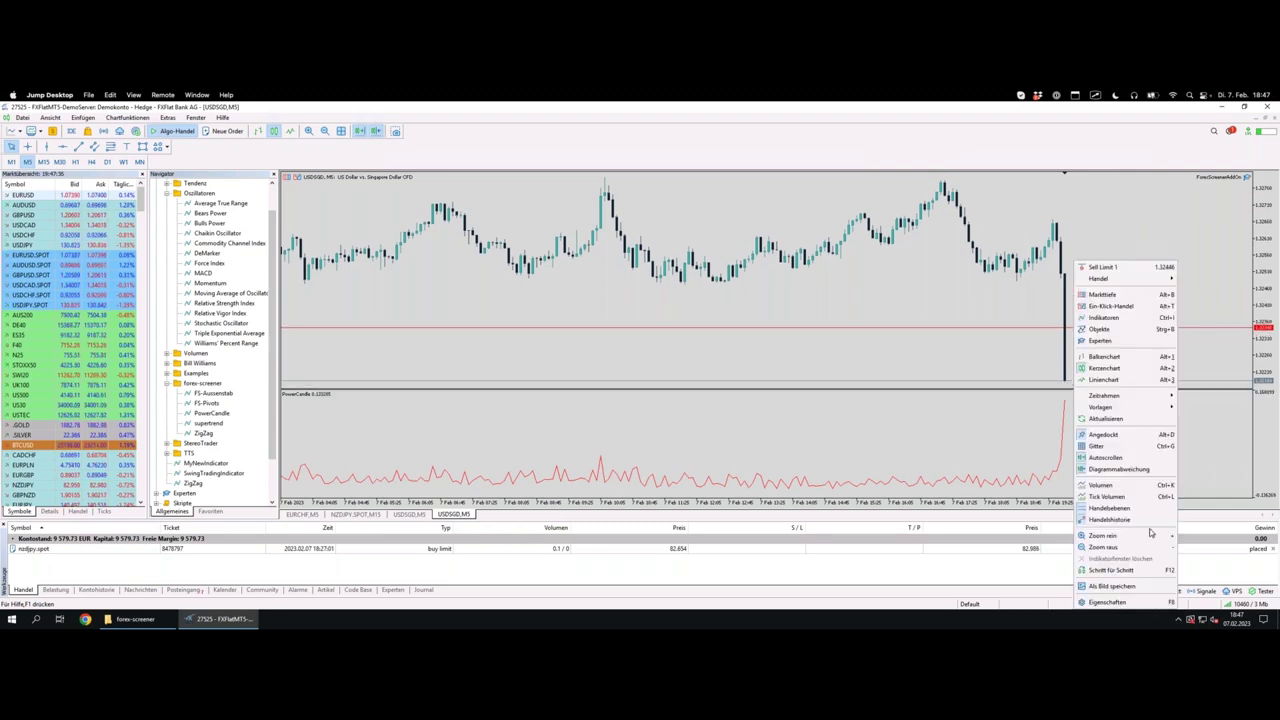
left_click(1115, 602)
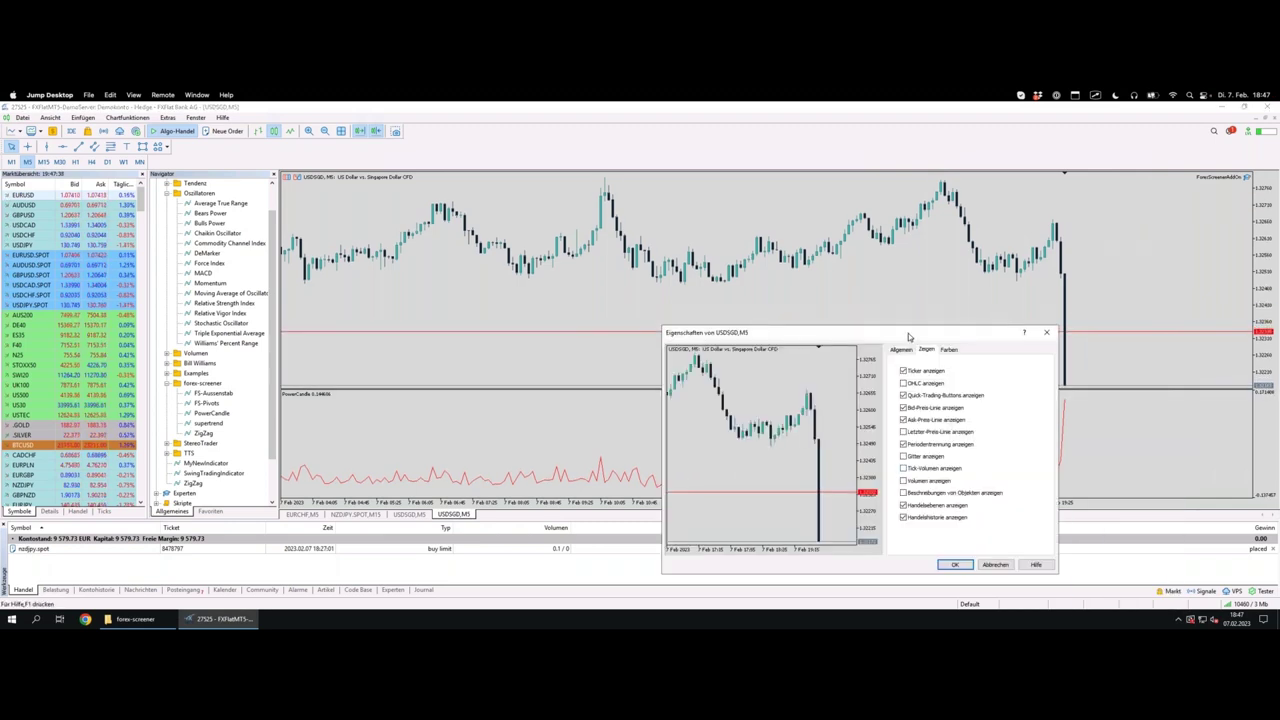
left_click_drag(908, 333, 843, 271)
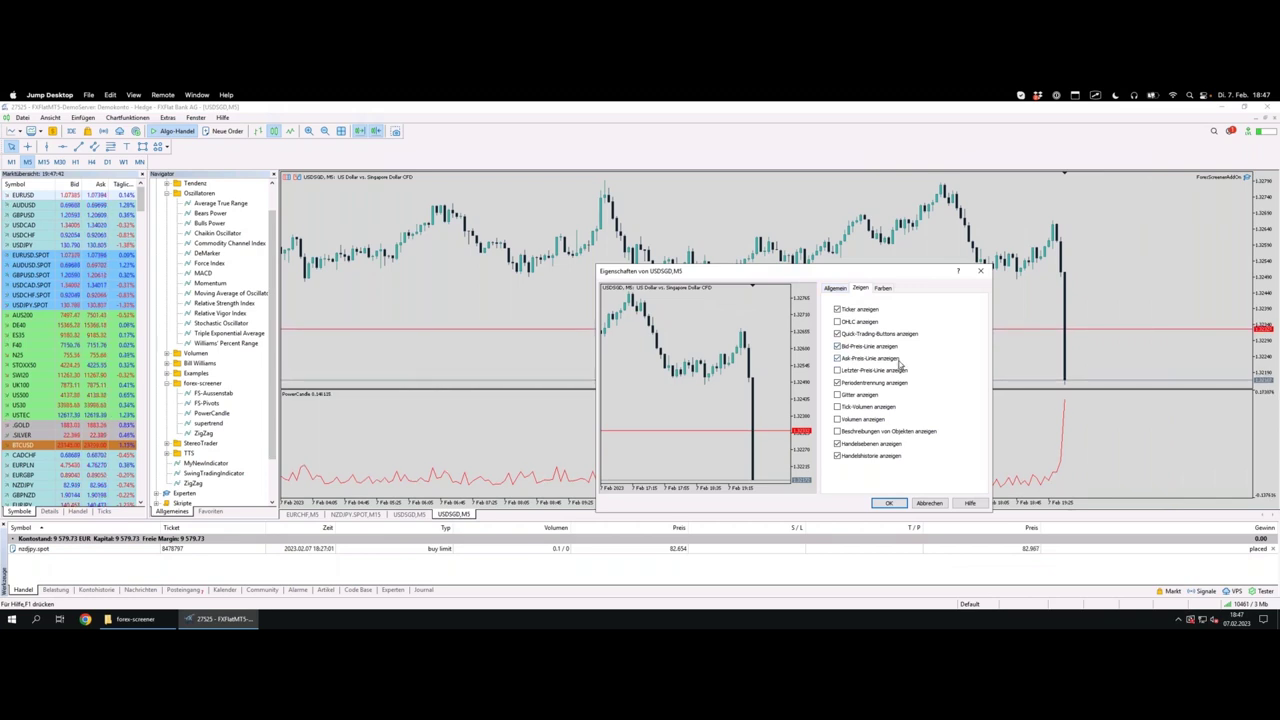
left_click(980, 270)
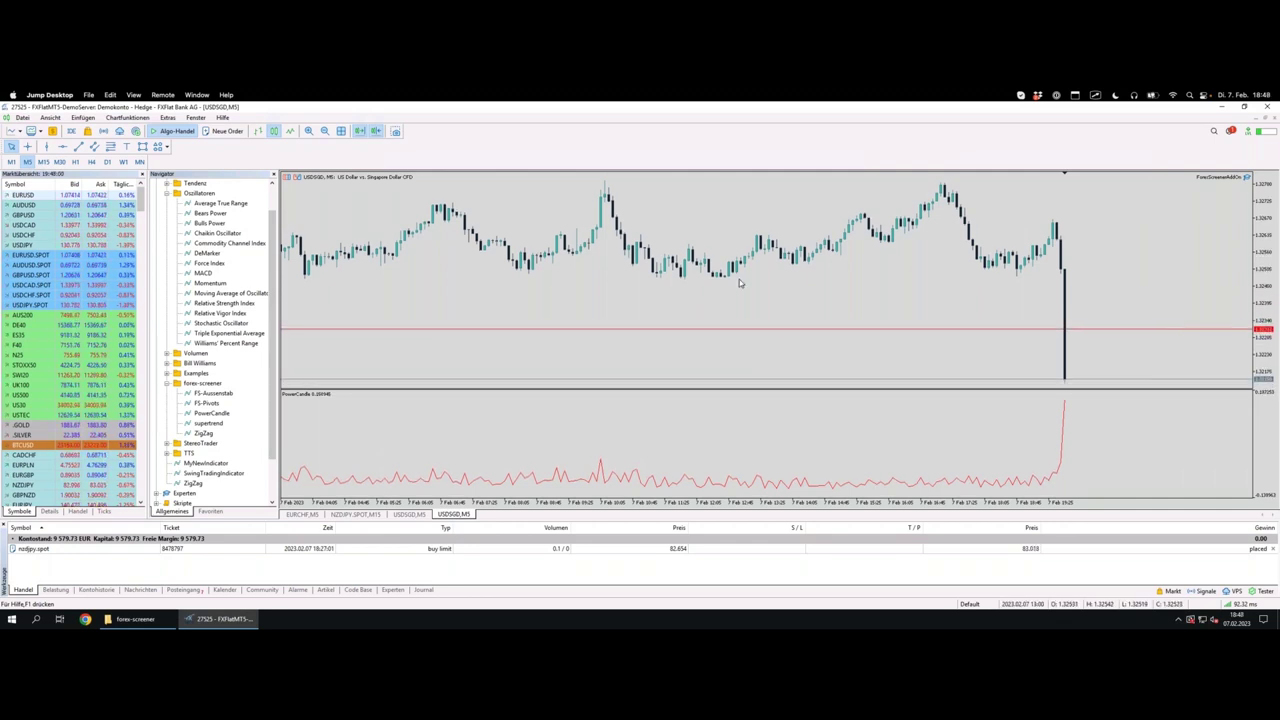
Return to the screener and clear the PowerCandle filter and the filter search text.
key("ctrl+Left")
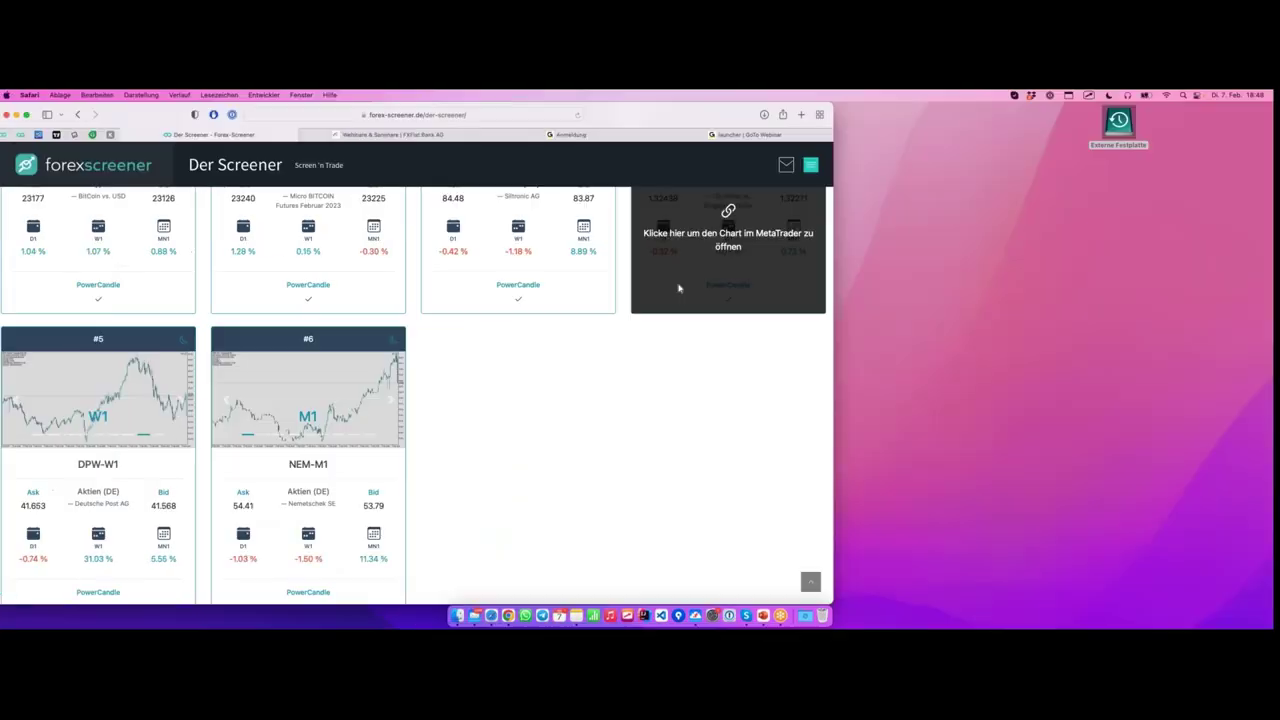
scroll(617, 363, "up", 5)
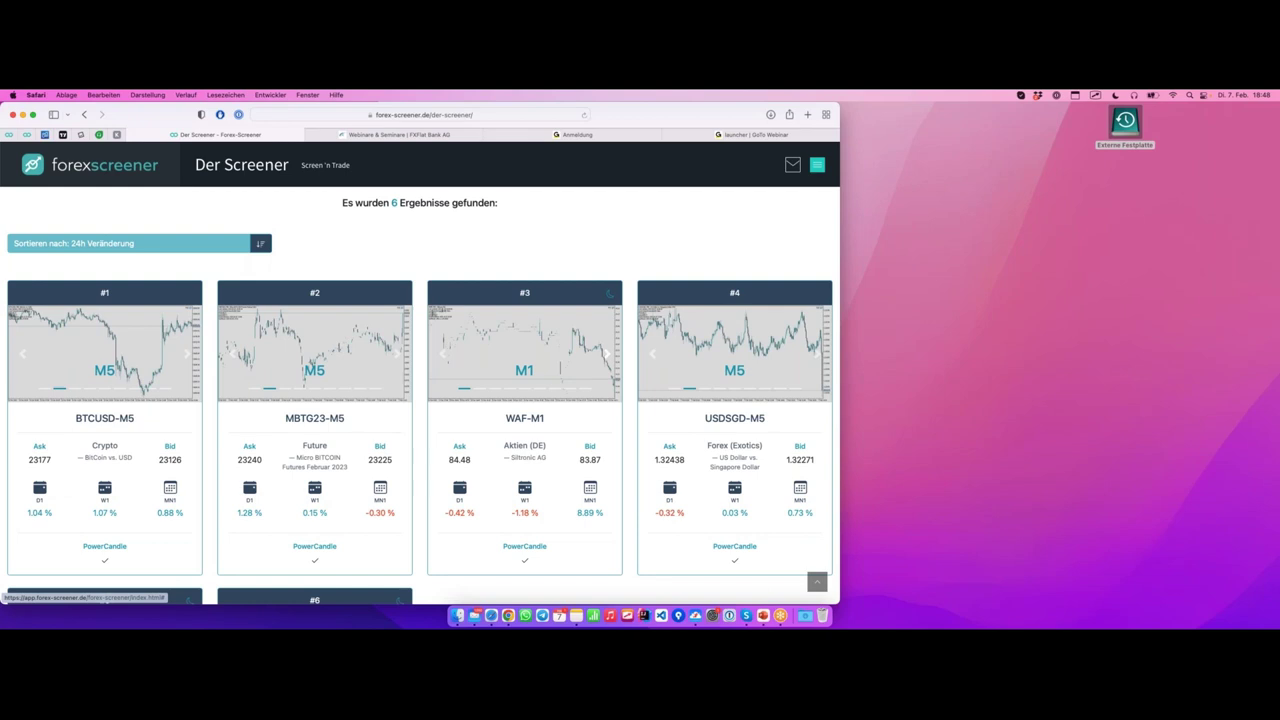
scroll(477, 272, "up", 5)
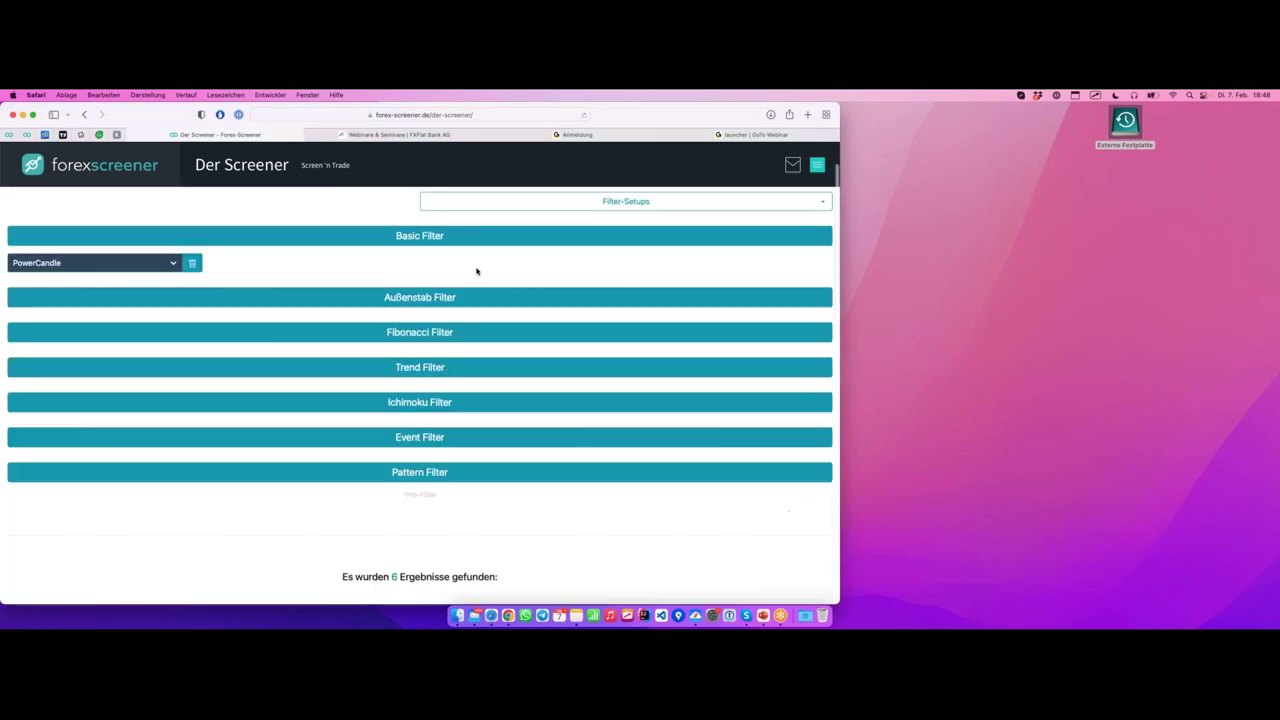
scroll(270, 331, "down", 2)
scroll(270, 331, "up", 2)
left_click(18, 243)
scroll(600, 320, "down", 2)
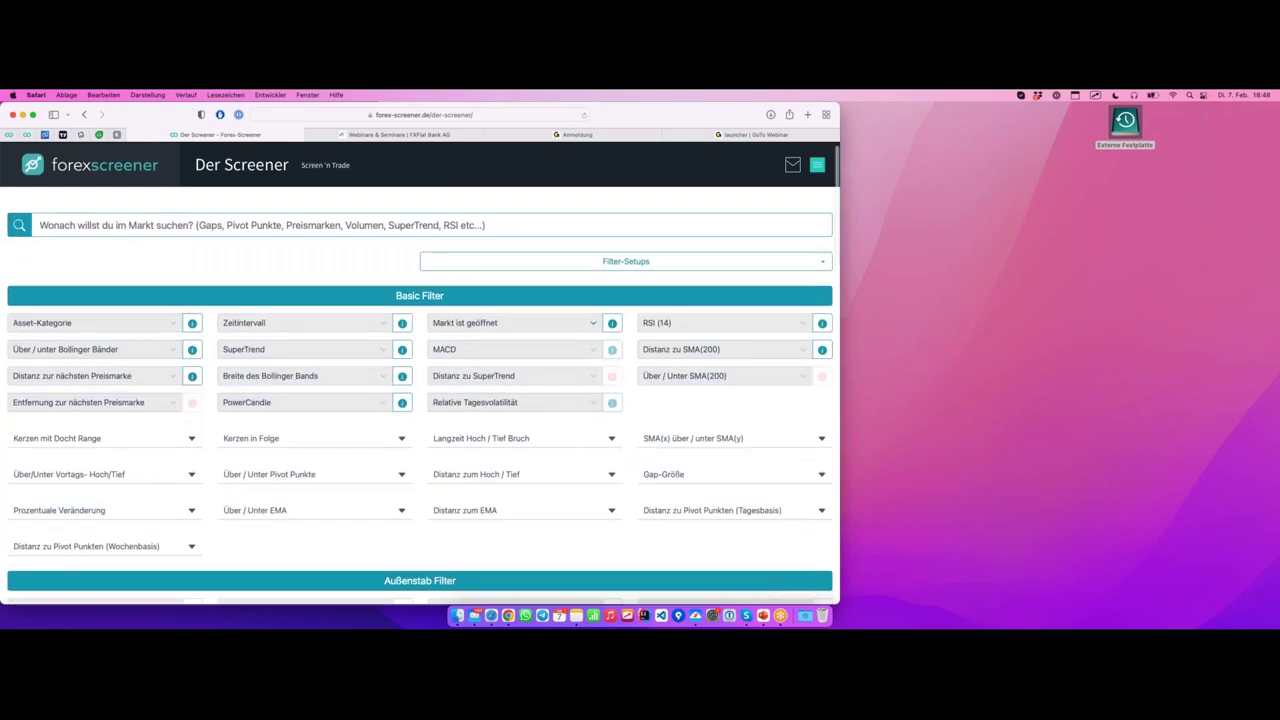
Try the RSI (14) filter with the options RSI > 80 and RSI < 20.
left_click(709, 299)
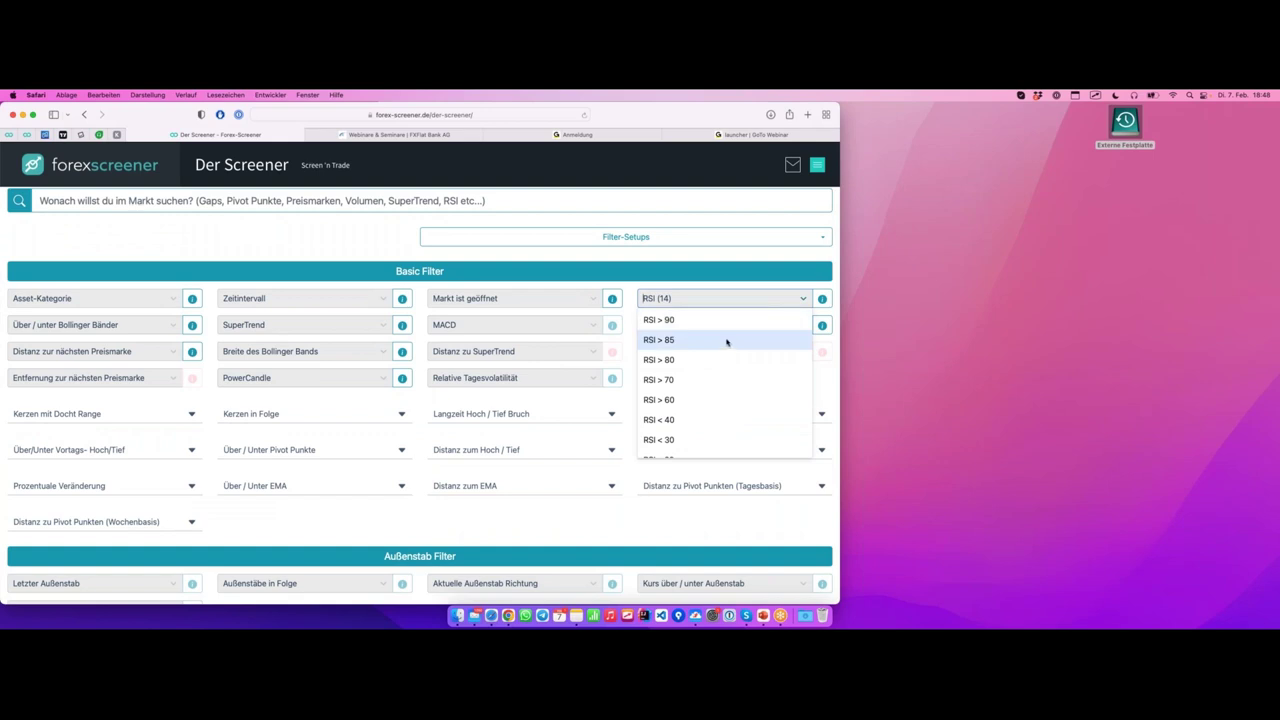
left_click(676, 302)
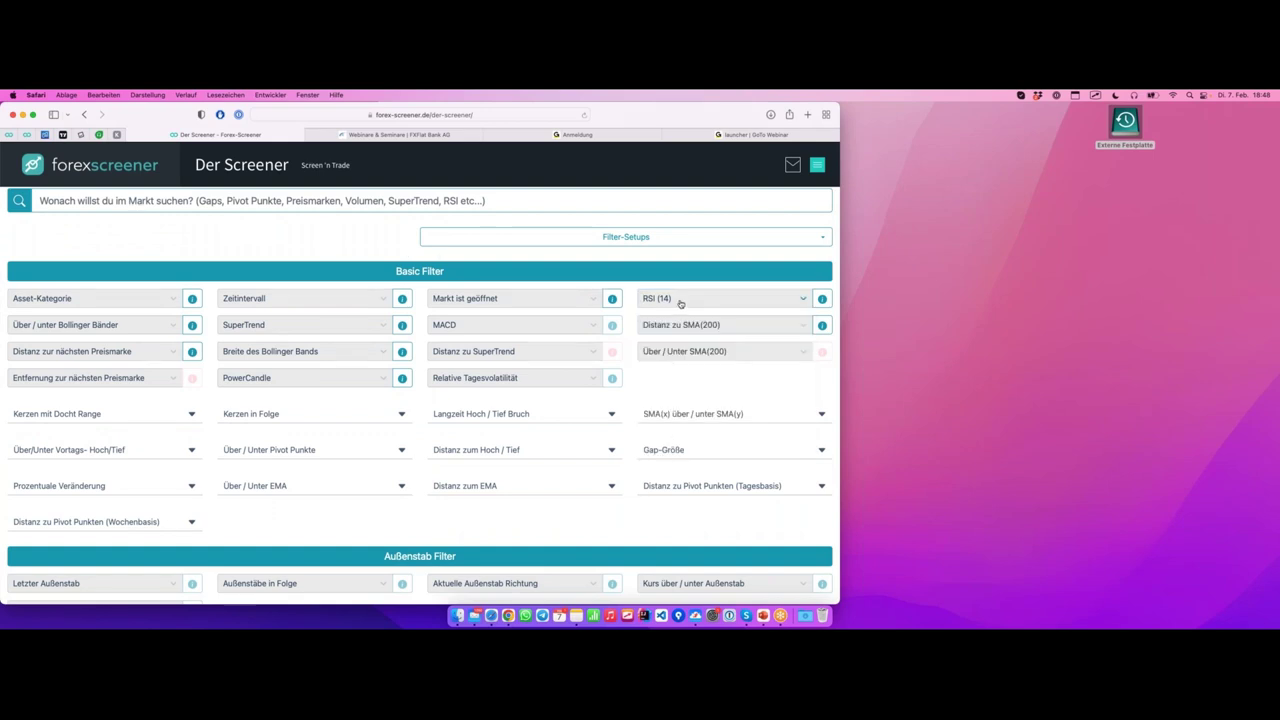
left_click(689, 302)
left_click(700, 361)
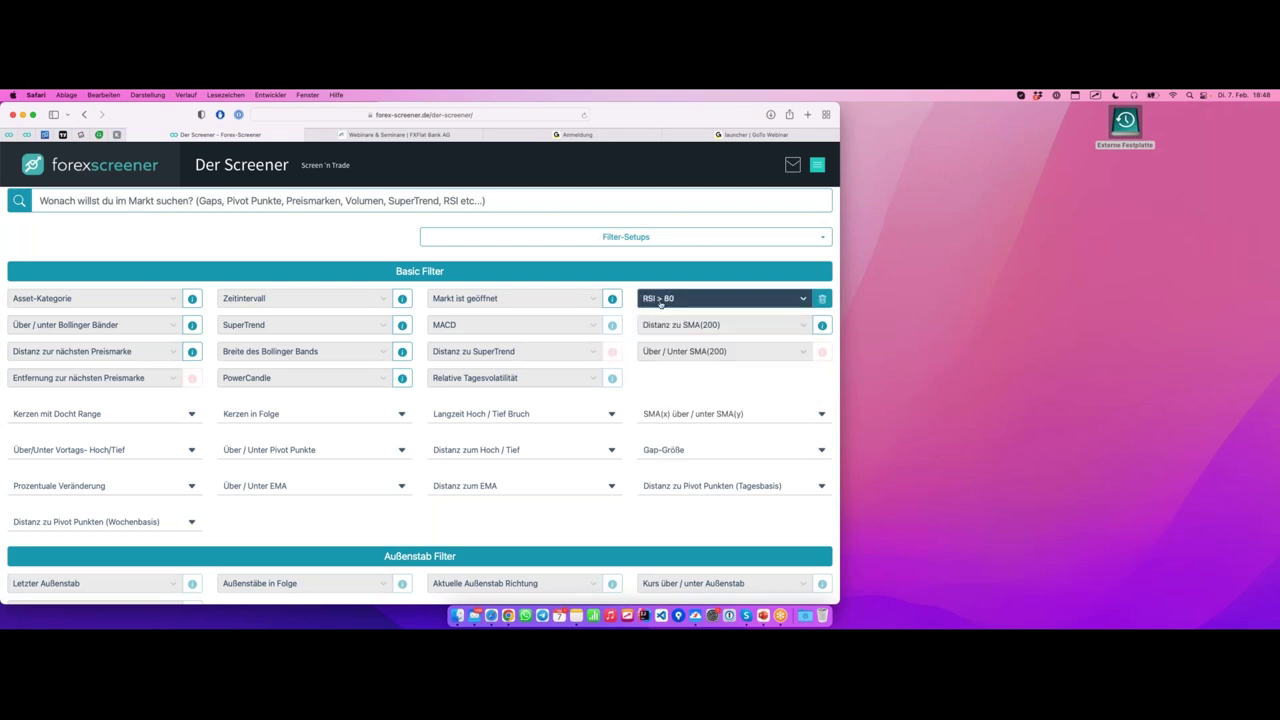
left_click(747, 300)
scroll(729, 371, "down", 3)
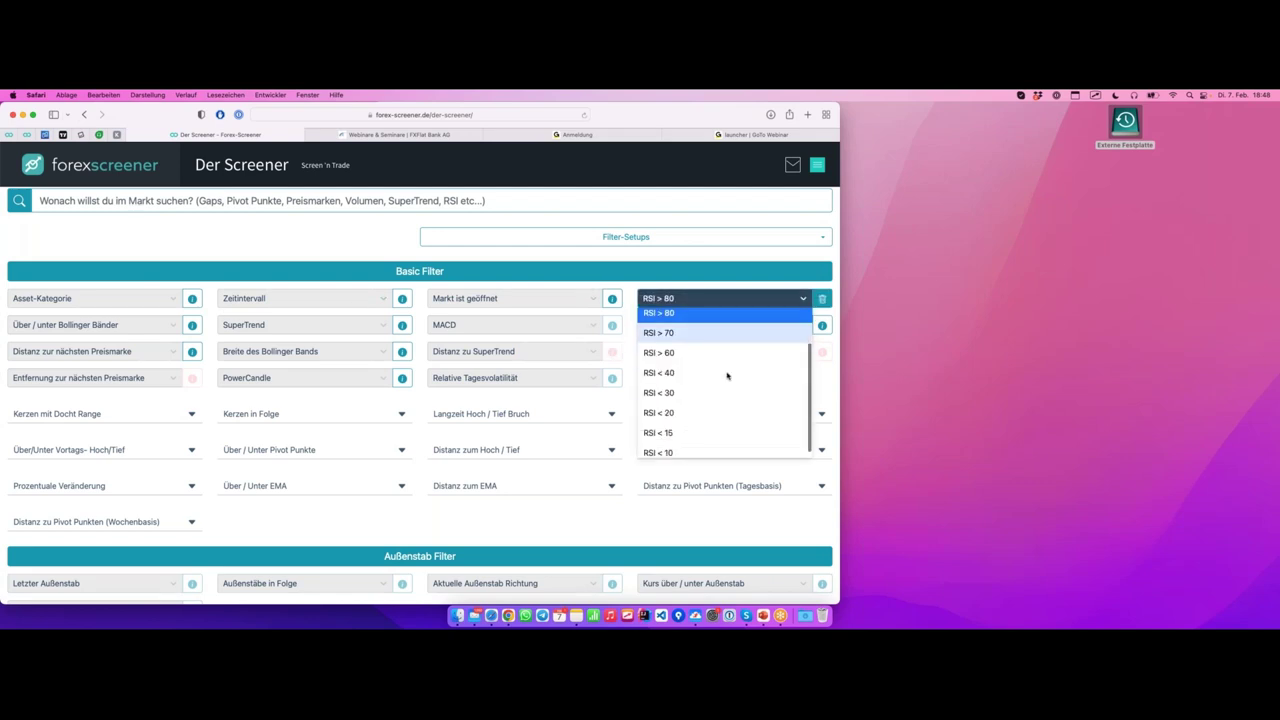
left_click(691, 406)
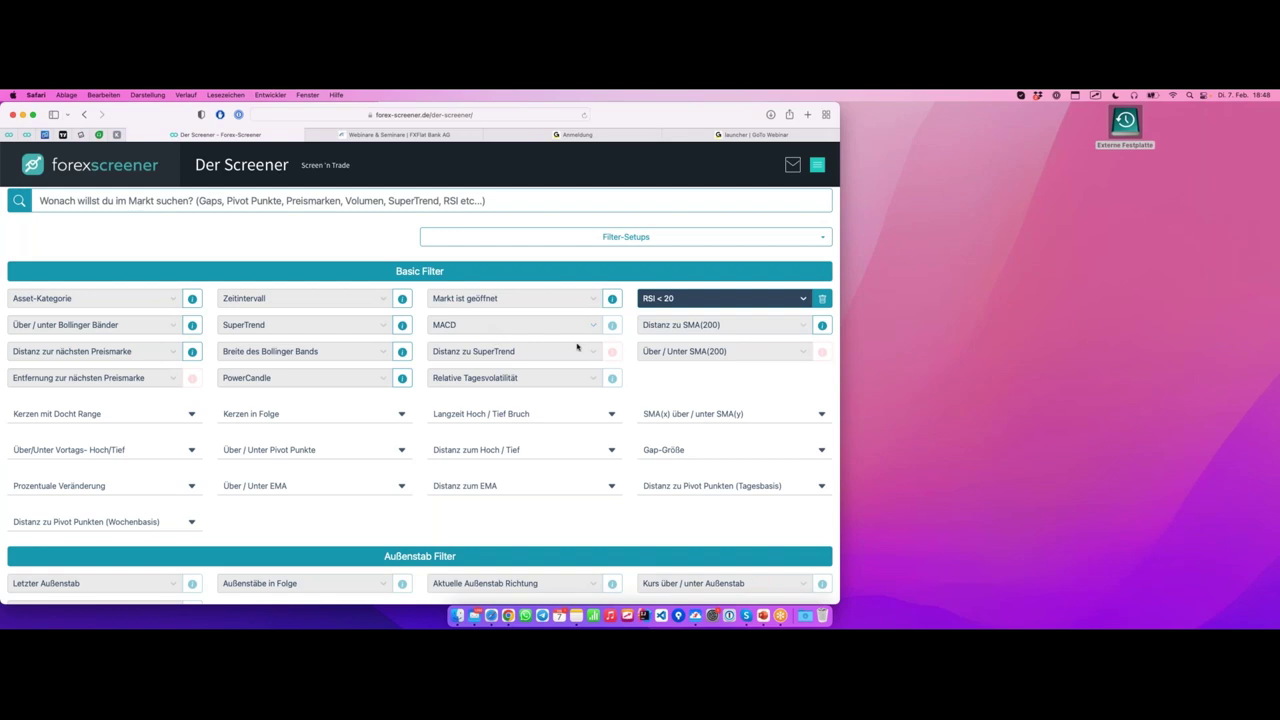
Set the RSI (14) filter to RSI < 30 and look over the other filter groups.
left_click(749, 300)
left_click(703, 420)
scroll(560, 348, "down", 1)
scroll(560, 348, "down", 15)
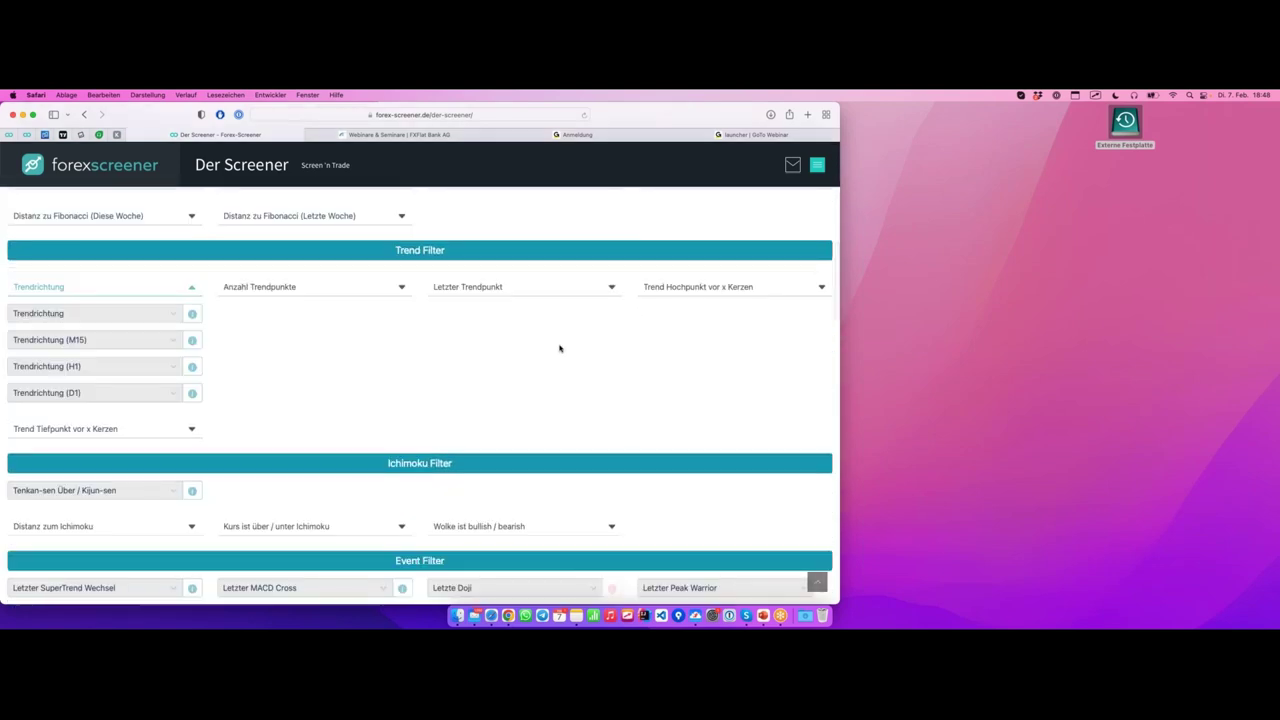
scroll(420, 400, "up", 10)
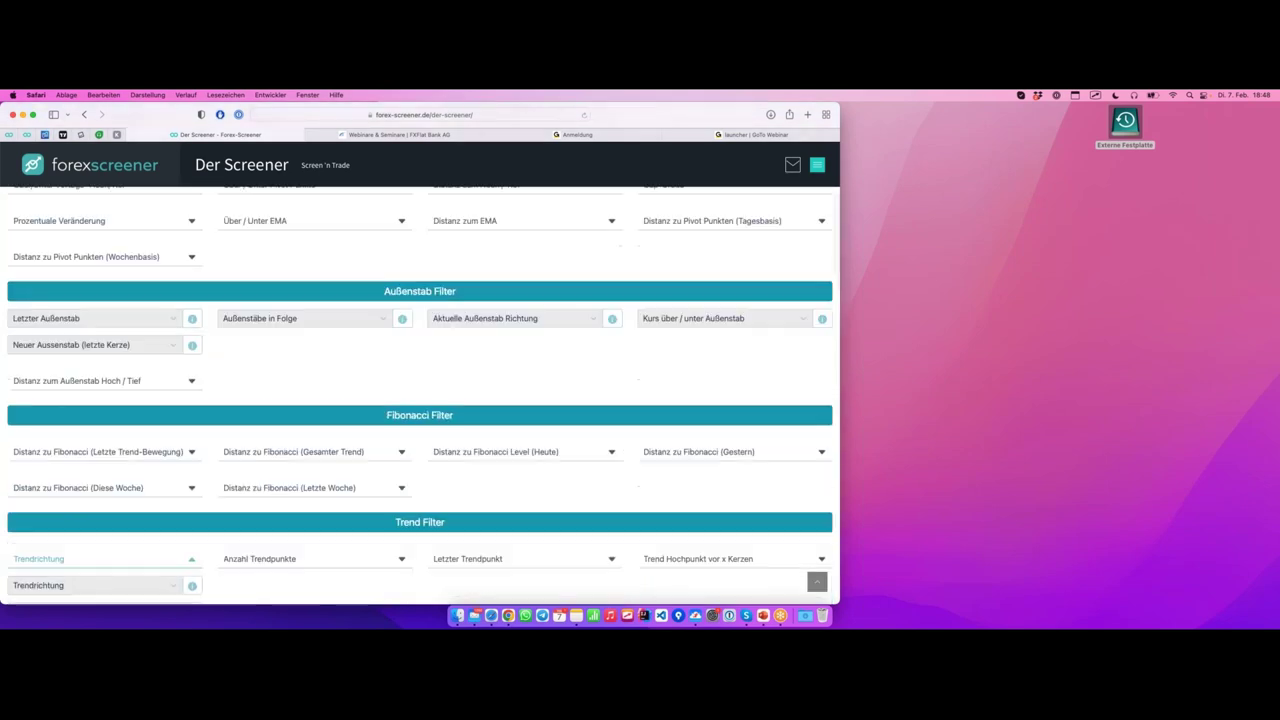
scroll(157, 237, "up", 5)
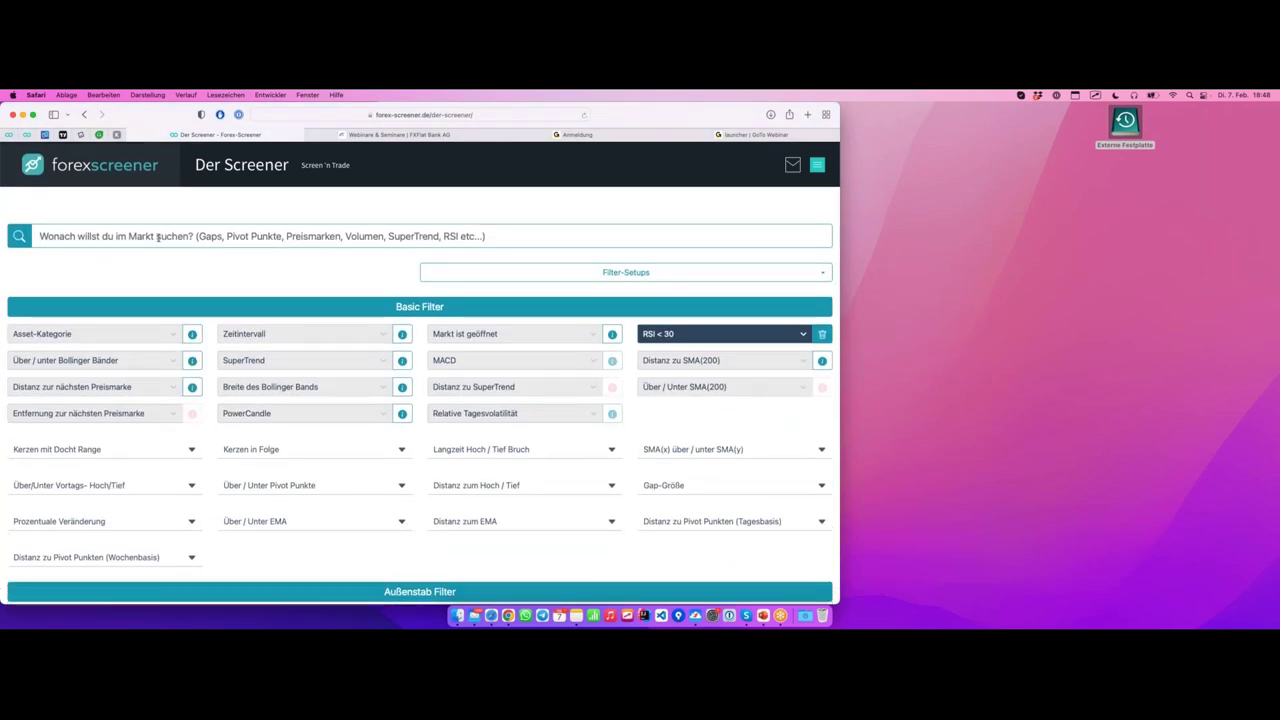
Find the filters matching "pivot" and set the daily-basis Distanz zum S3 filter to Distanz < 0.1%.
left_click(157, 237)
type("pivot")
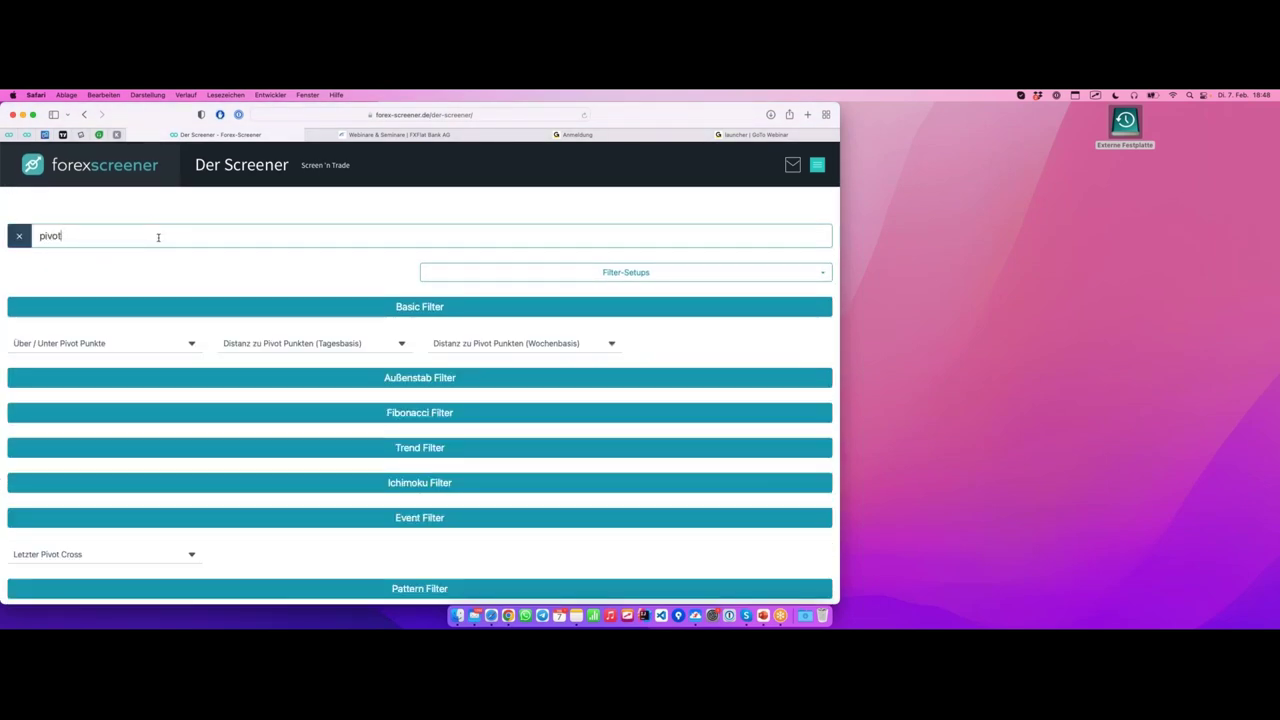
left_click(116, 341)
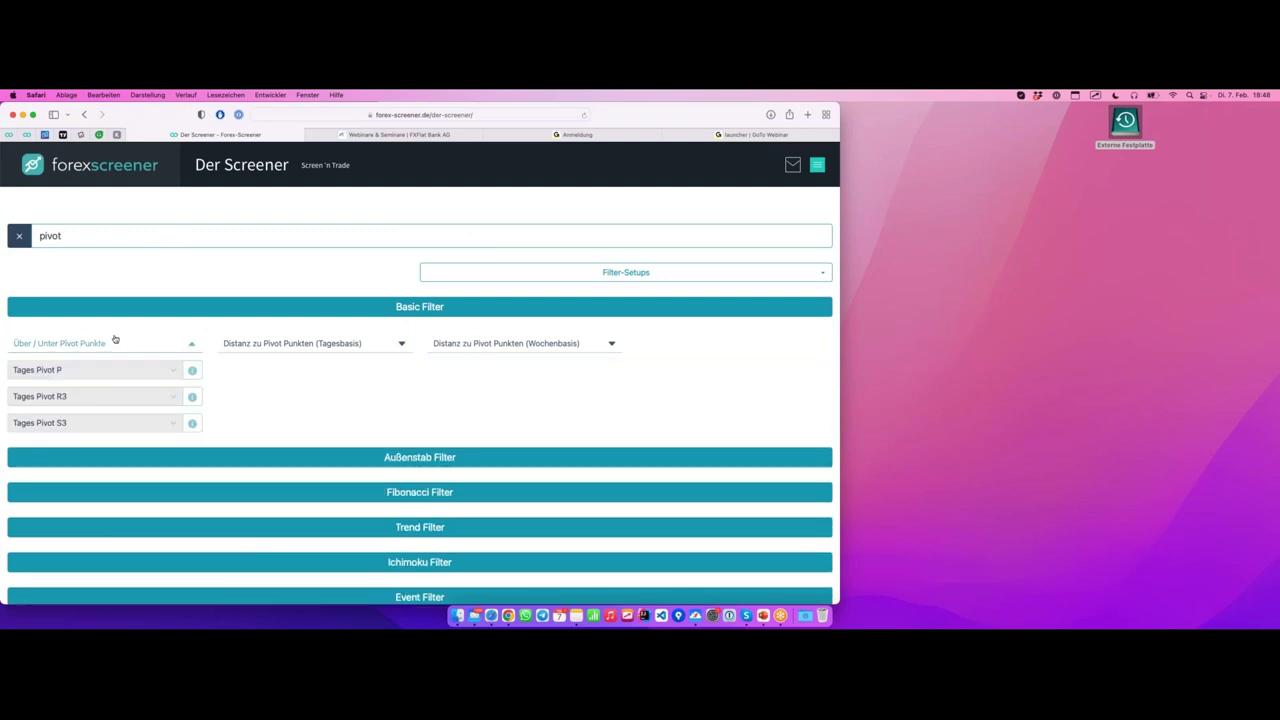
left_click(313, 343)
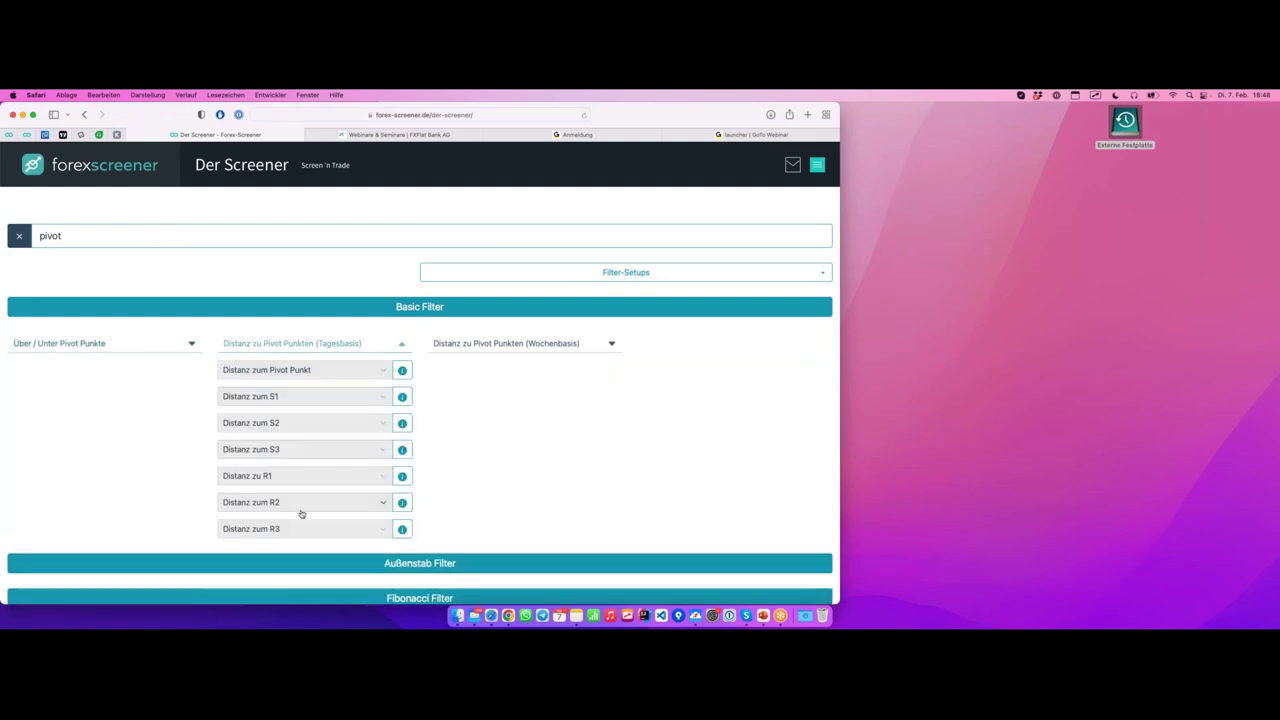
left_click(294, 450)
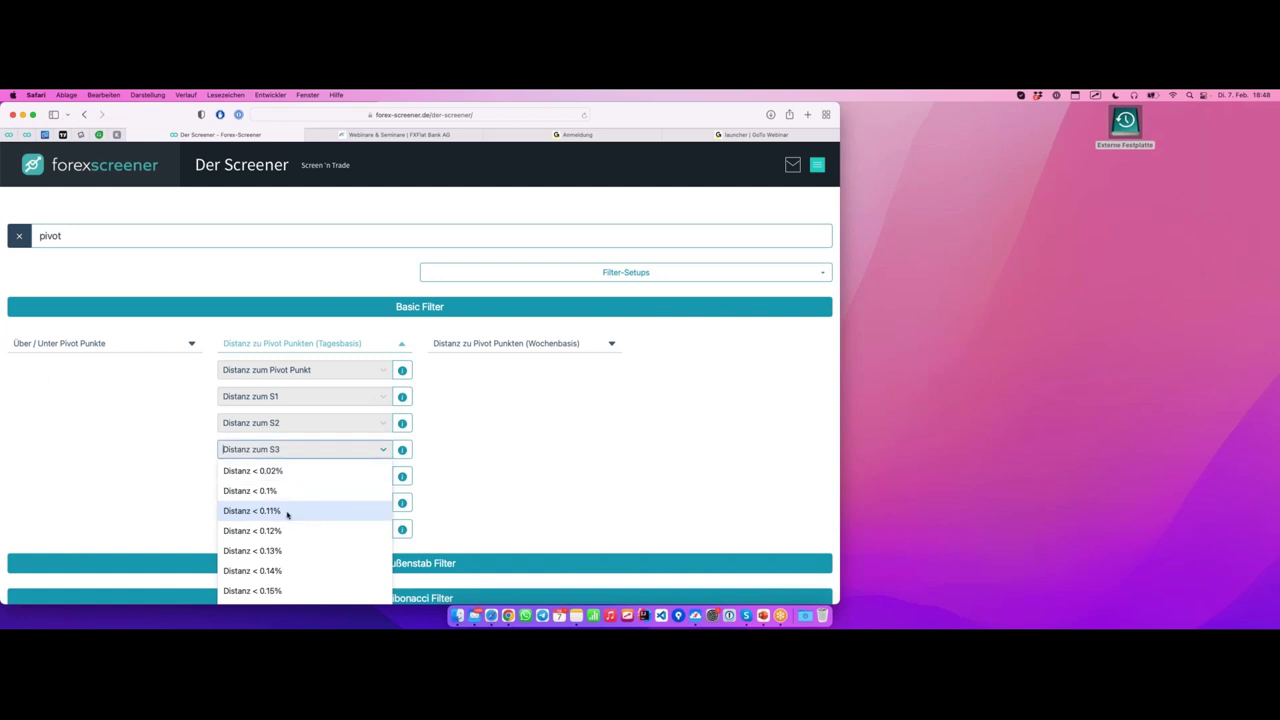
left_click(290, 491)
Look through the filtered results, mark EURAUD-M1 and open its chart in MetaTrader.
scroll(412, 430, "down", 5)
scroll(412, 430, "down", 5)
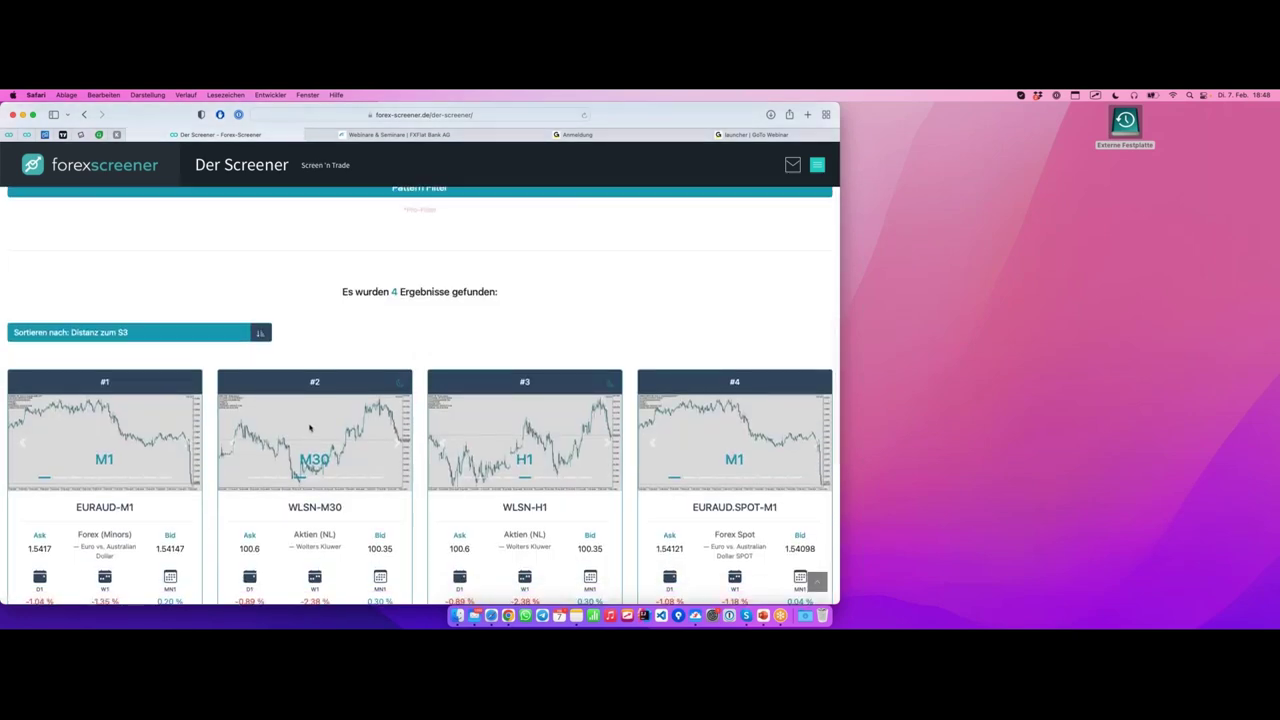
scroll(340, 428, "down", 2)
scroll(415, 315, "down", 1)
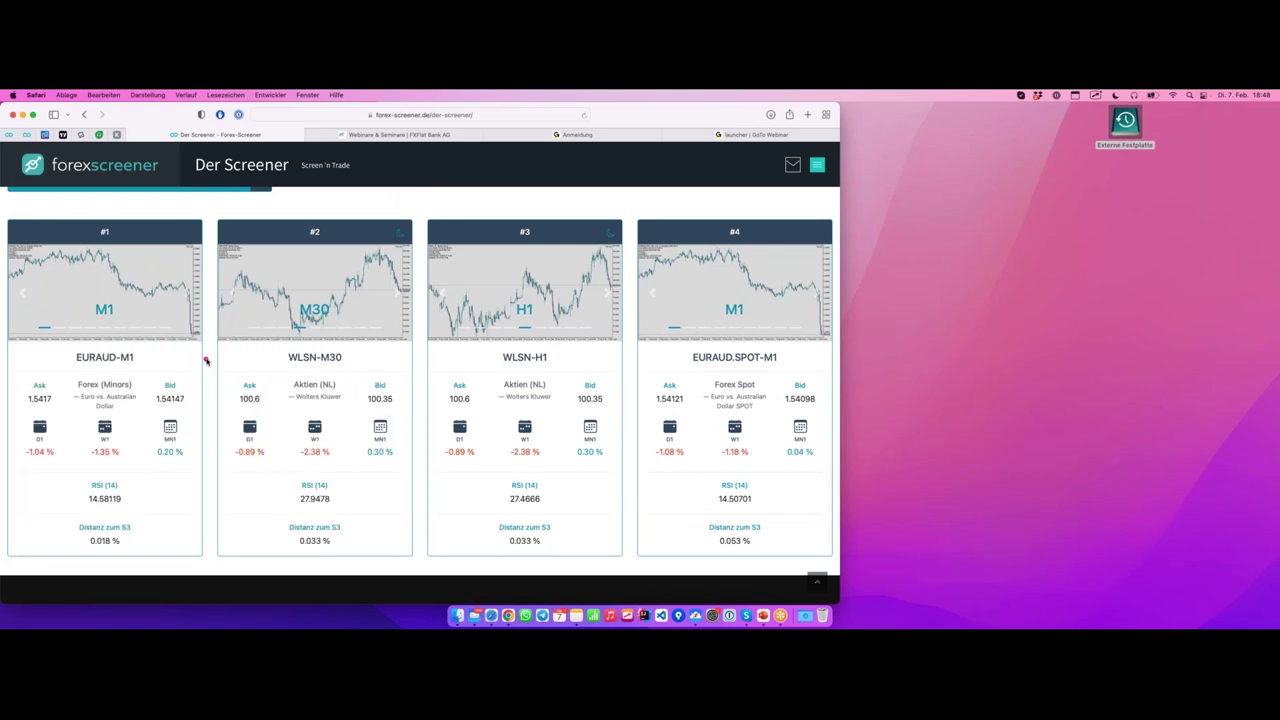
mouse_move(212, 372)
left_mouse_down()
mouse_move(104, 347)
mouse_move(58, 354)
mouse_move(140, 377)
mouse_move(197, 349)
left_mouse_up()
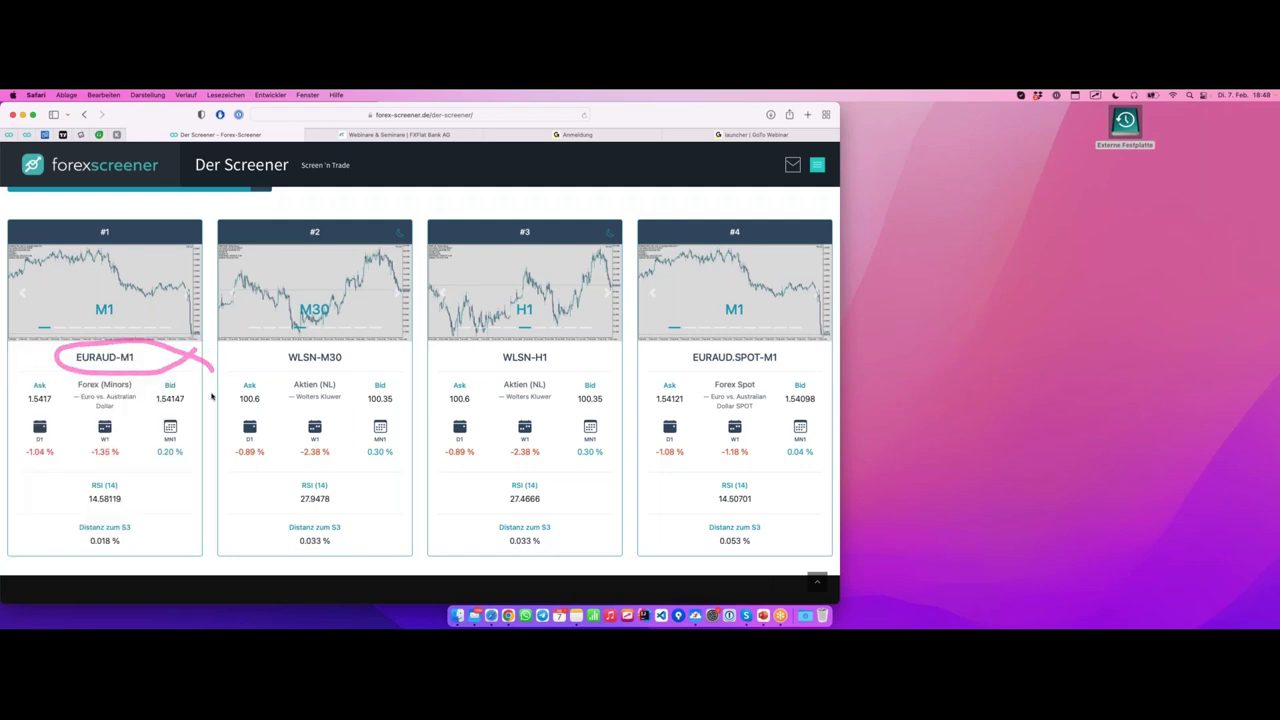
left_click(180, 413)
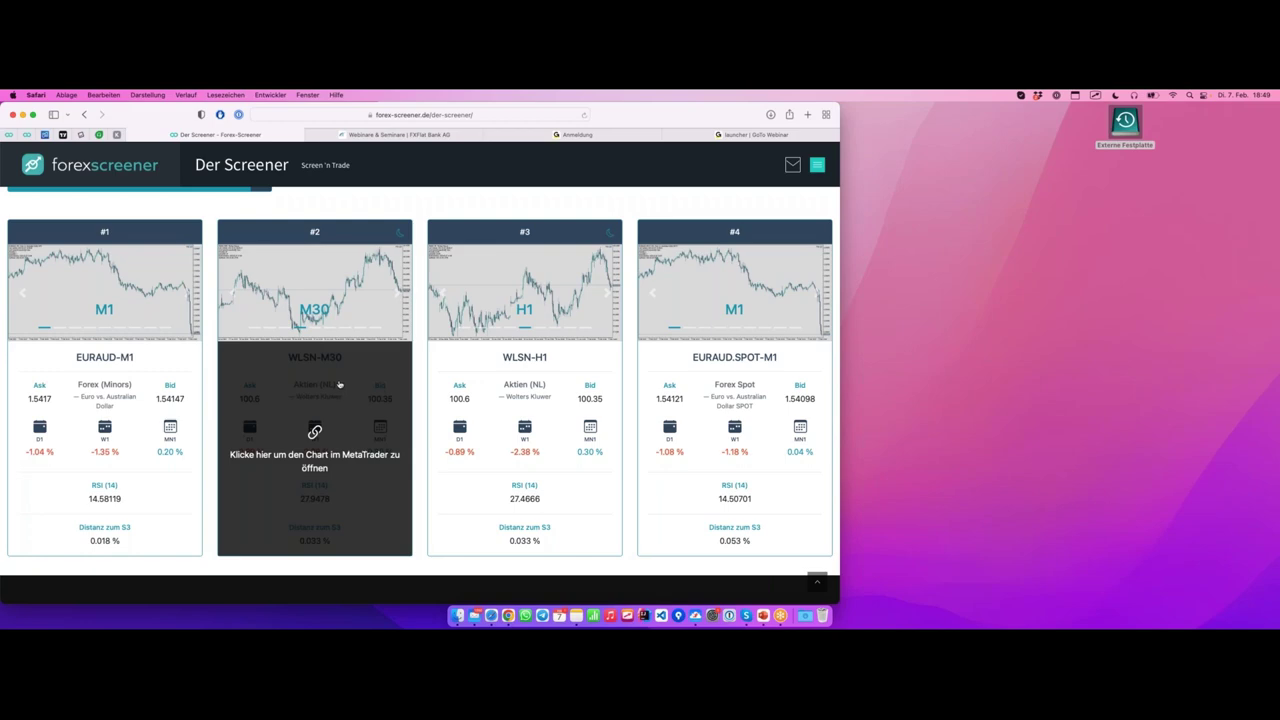
key("ctrl+Right")
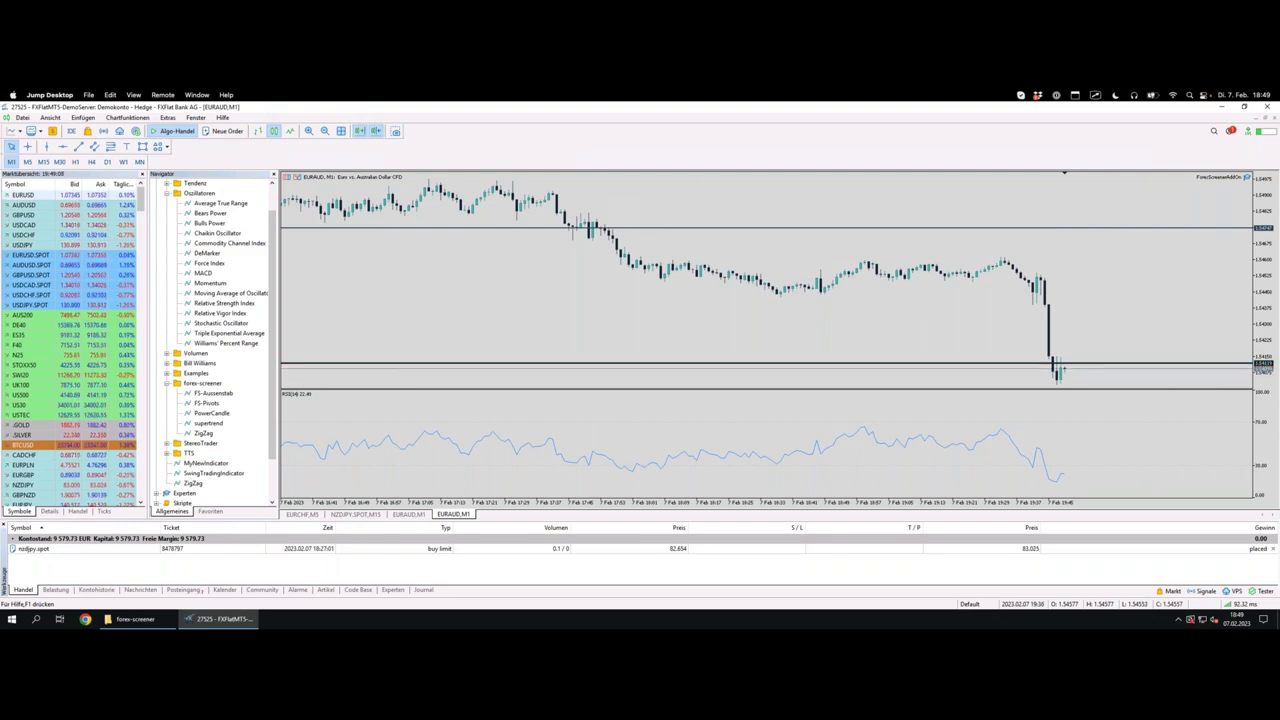
Examine the EURAUD M1 chart at several zoom levels, marking the sharp drop to the S3 pivot line.
key("minus")
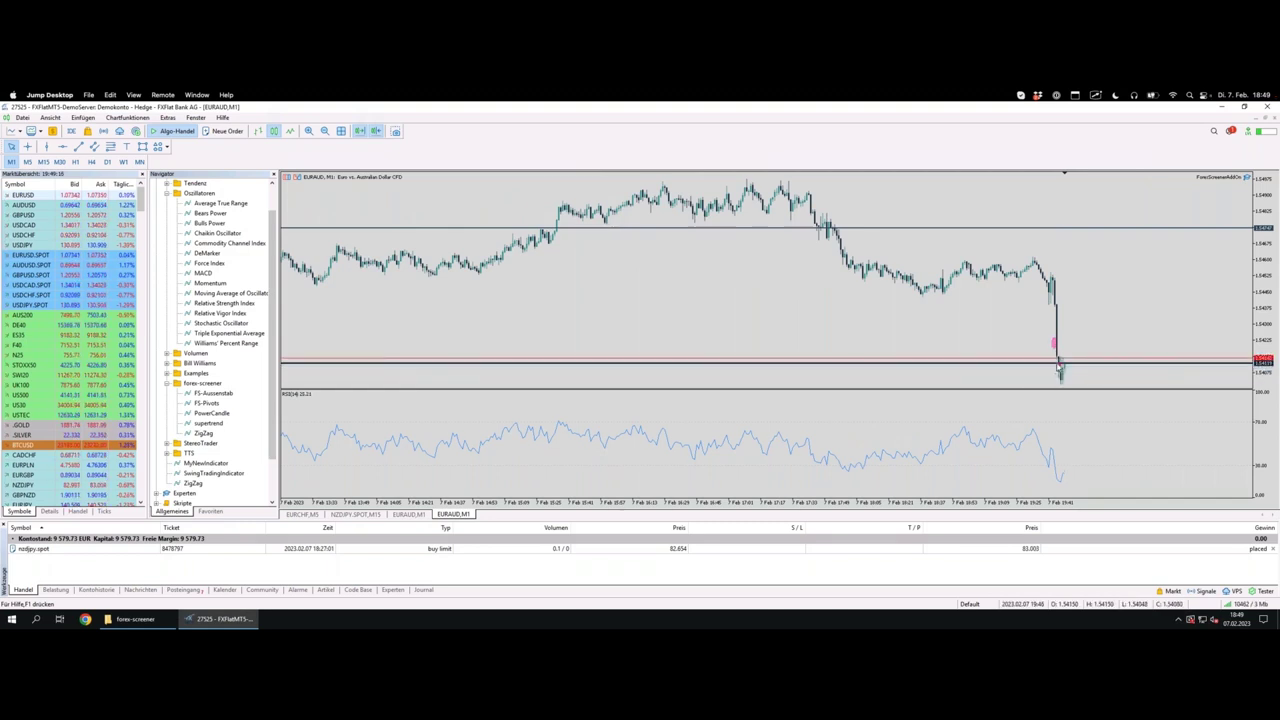
left_click_drag(1058, 356, 1060, 380)
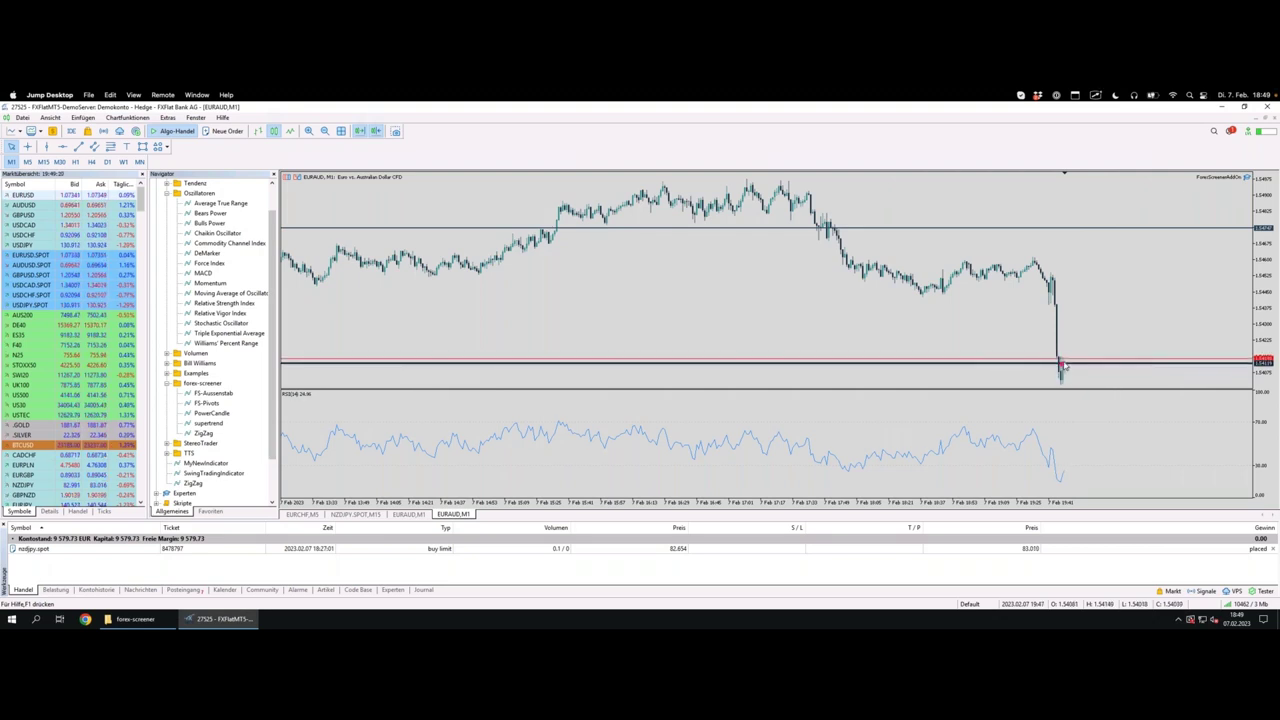
scroll(1060, 372, "up", 1)
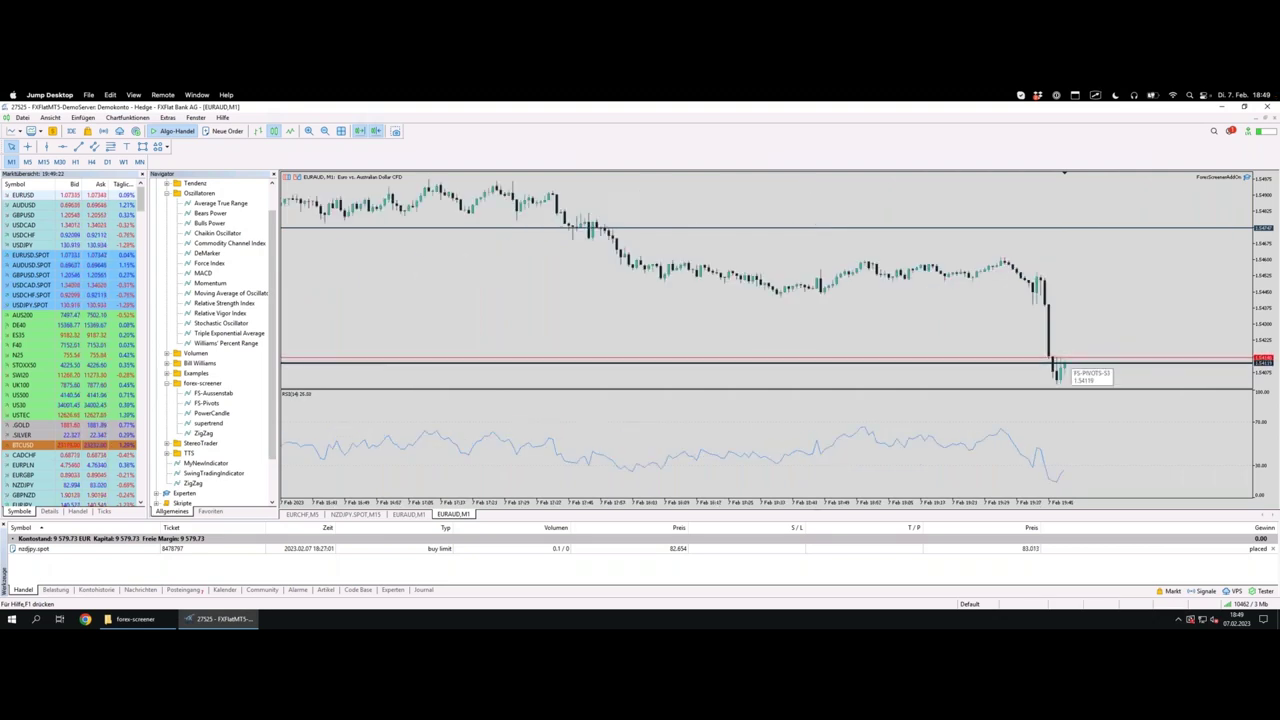
scroll(1060, 372, "up", 1)
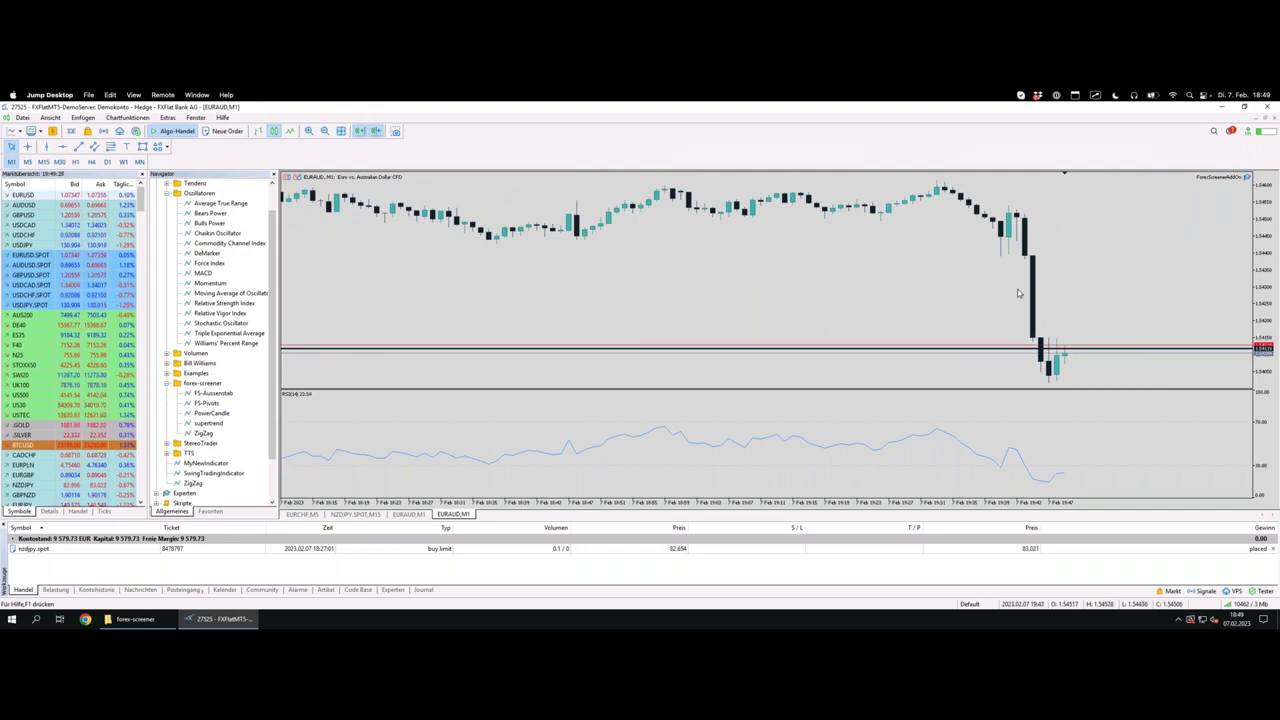
key("minus")
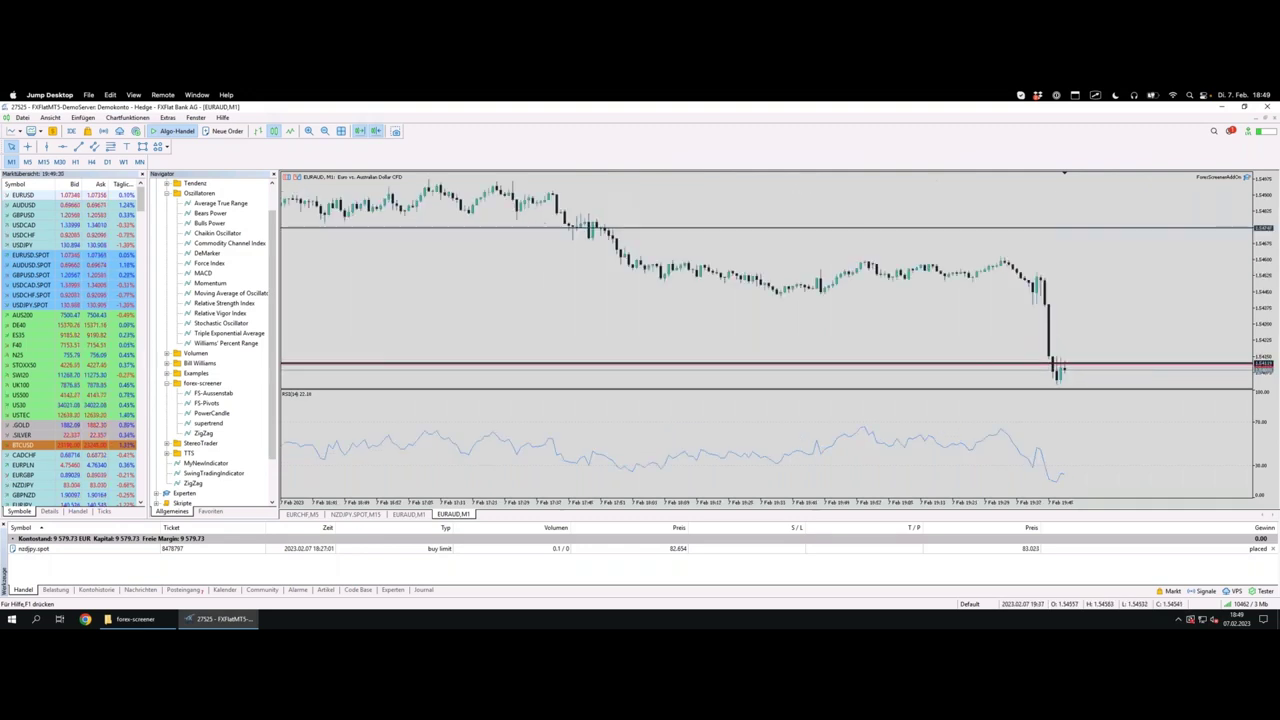
key("minus")
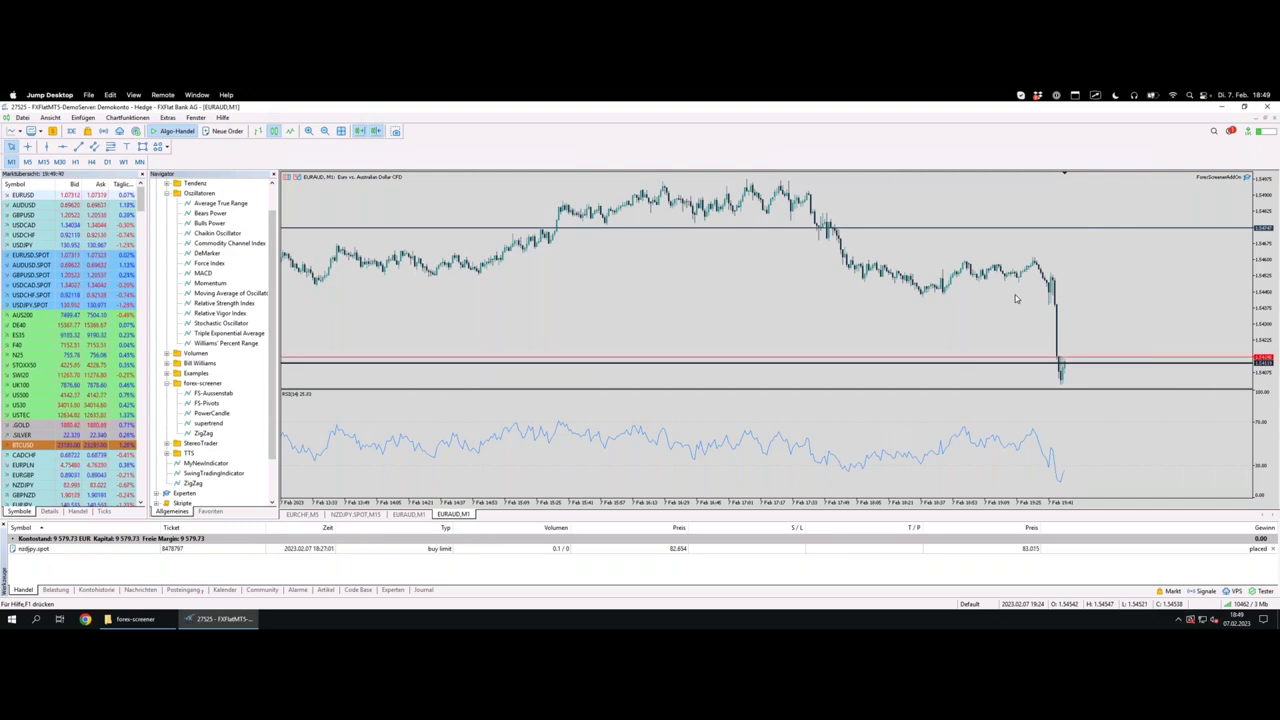
Return to the screener results and open the WLSN-M30 result as a chart in MetaTrader.
key("ctrl+Left")
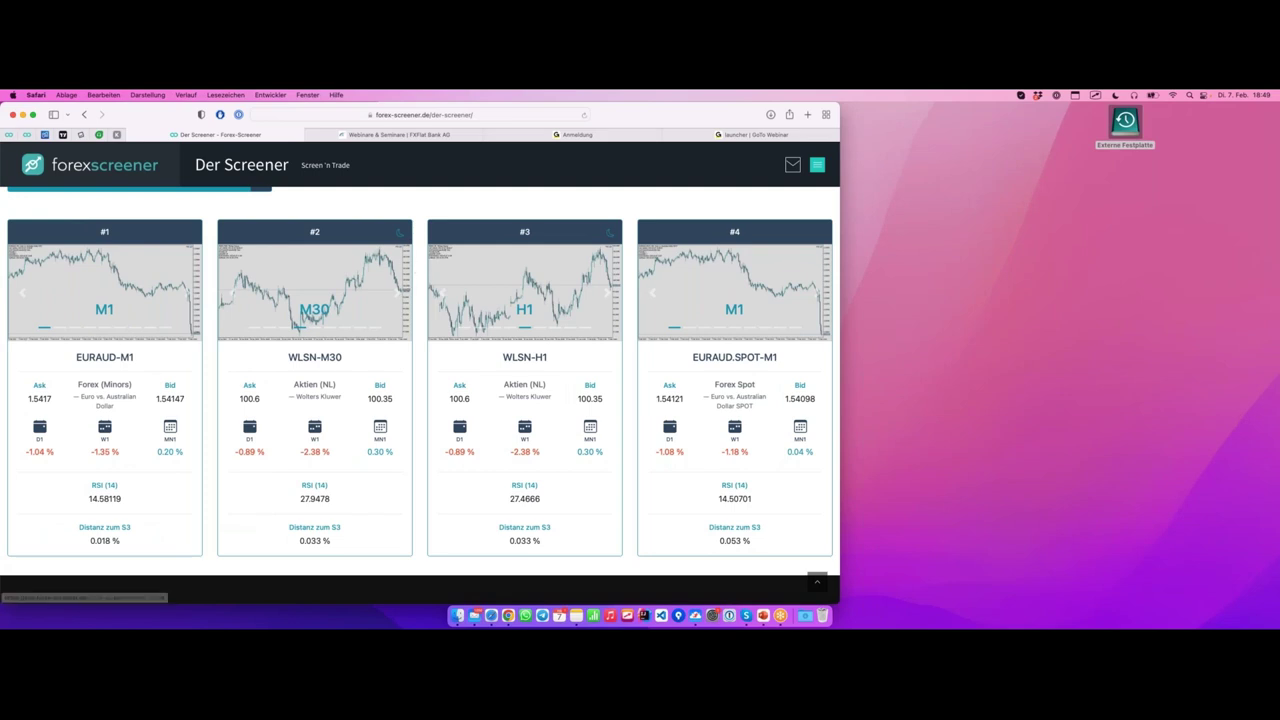
mouse_move(358, 367)
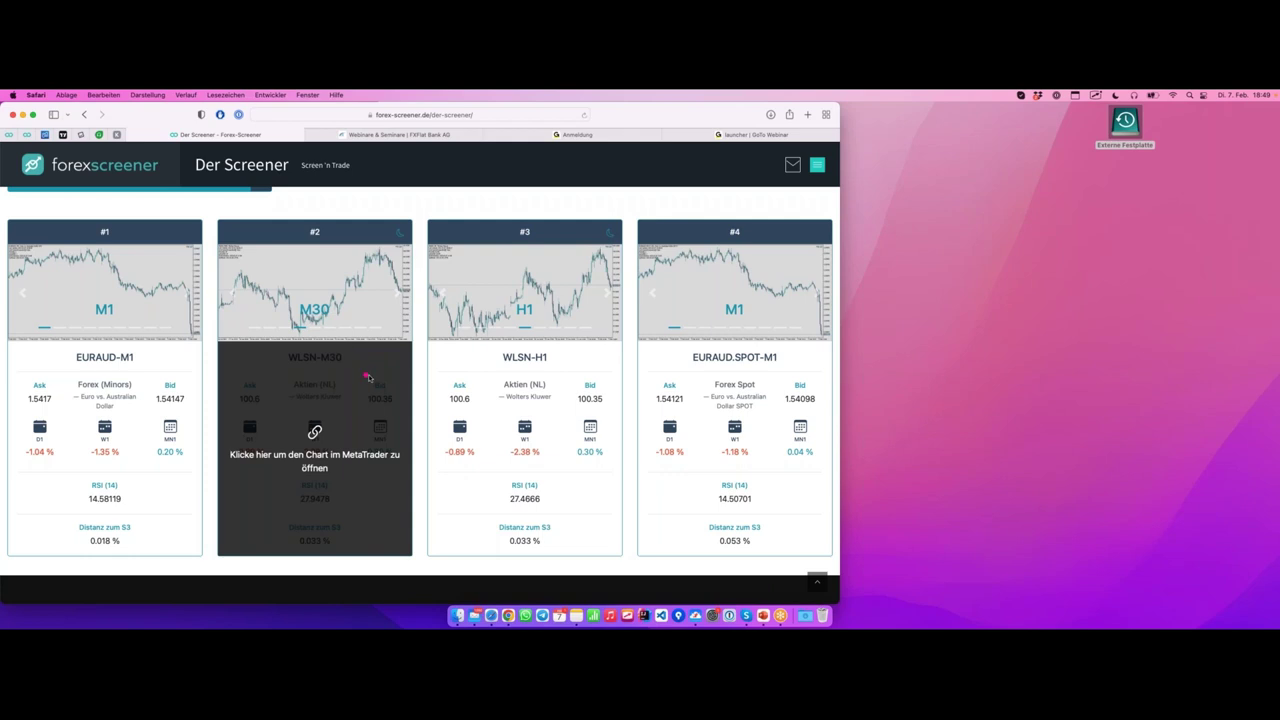
mouse_move(374, 366)
left_mouse_down()
mouse_move(336, 342)
mouse_move(272, 364)
mouse_move(377, 358)
left_mouse_up()
left_click(374, 375)
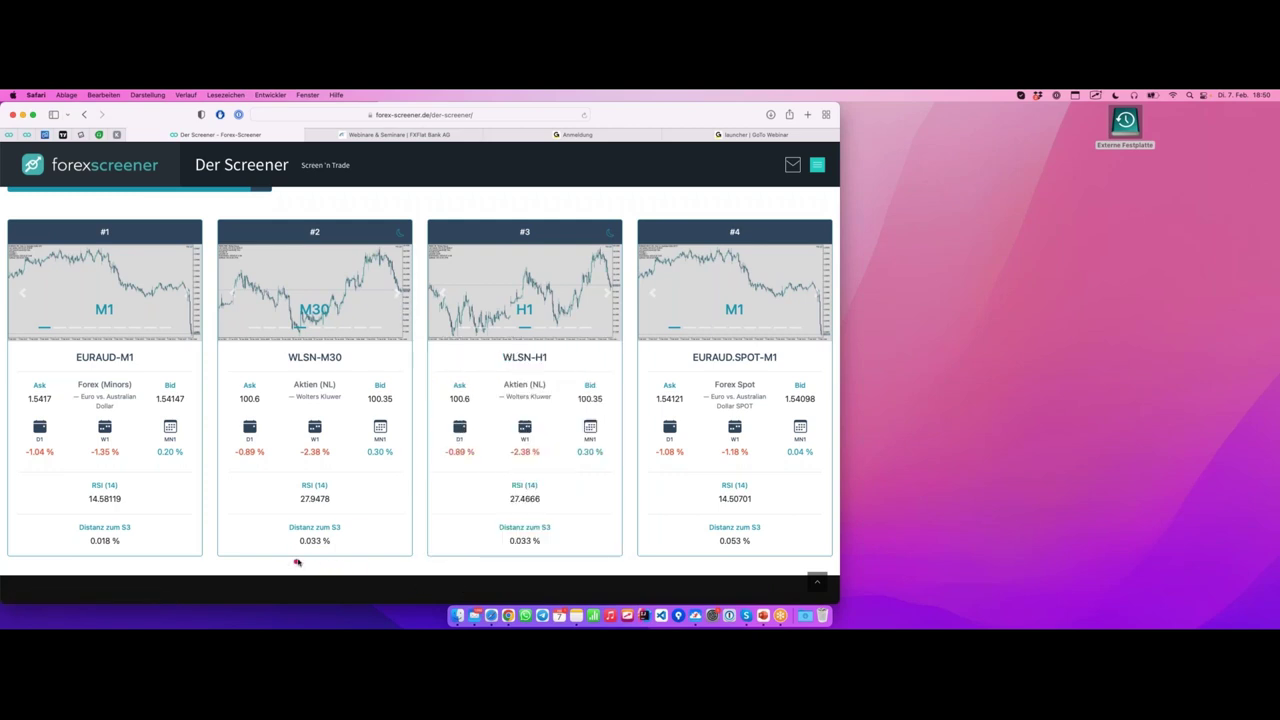
left_click(366, 399)
key("ctrl+Right")
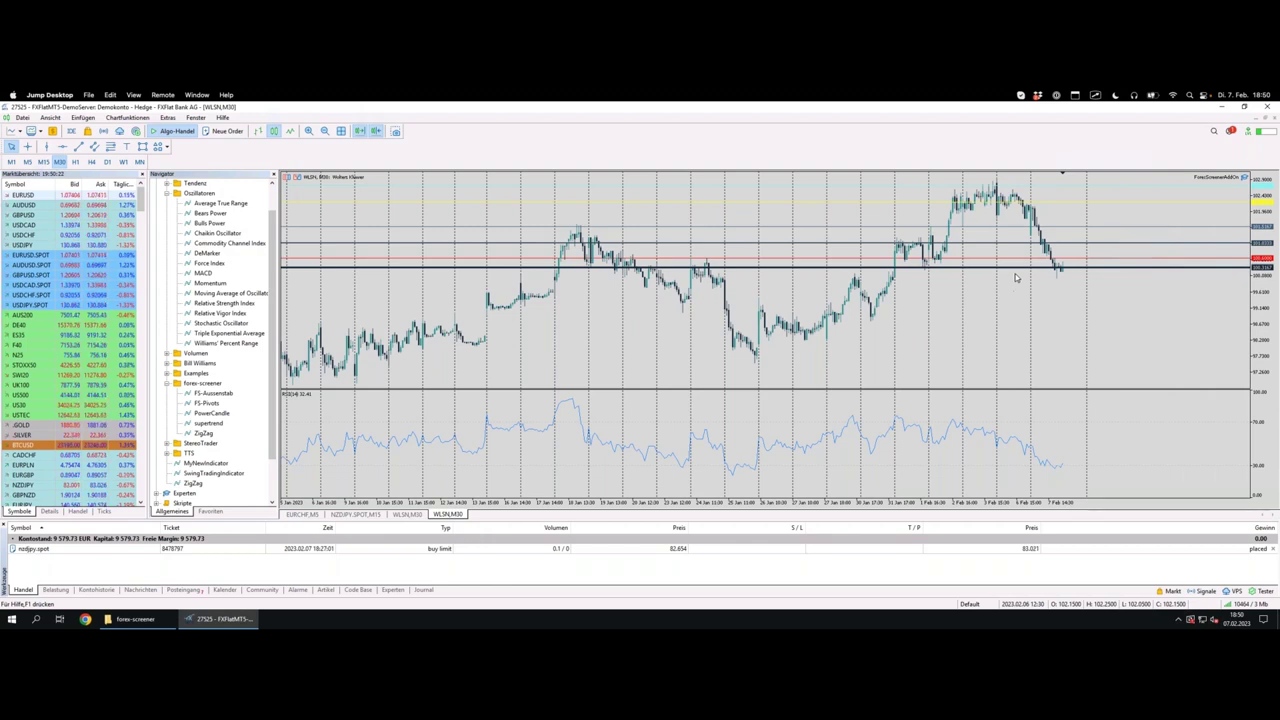
Examine the WLSN M30 chart, marking the current price at the S3 pivot line and earlier price reactions at that level.
left_click(1049, 281)
mouse_move(1048, 283)
left_mouse_down()
mouse_move(1052, 262)
mouse_move(1056, 276)
left_mouse_up()
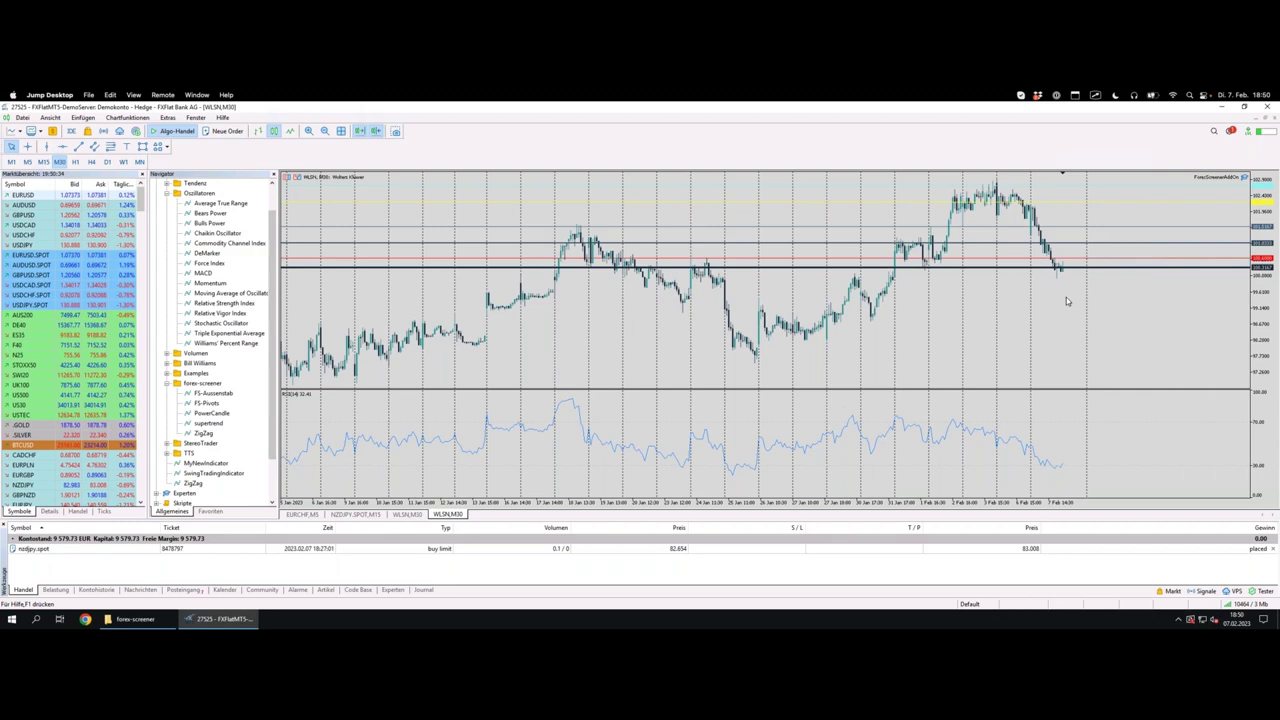
left_click_drag(1060, 283, 1048, 285)
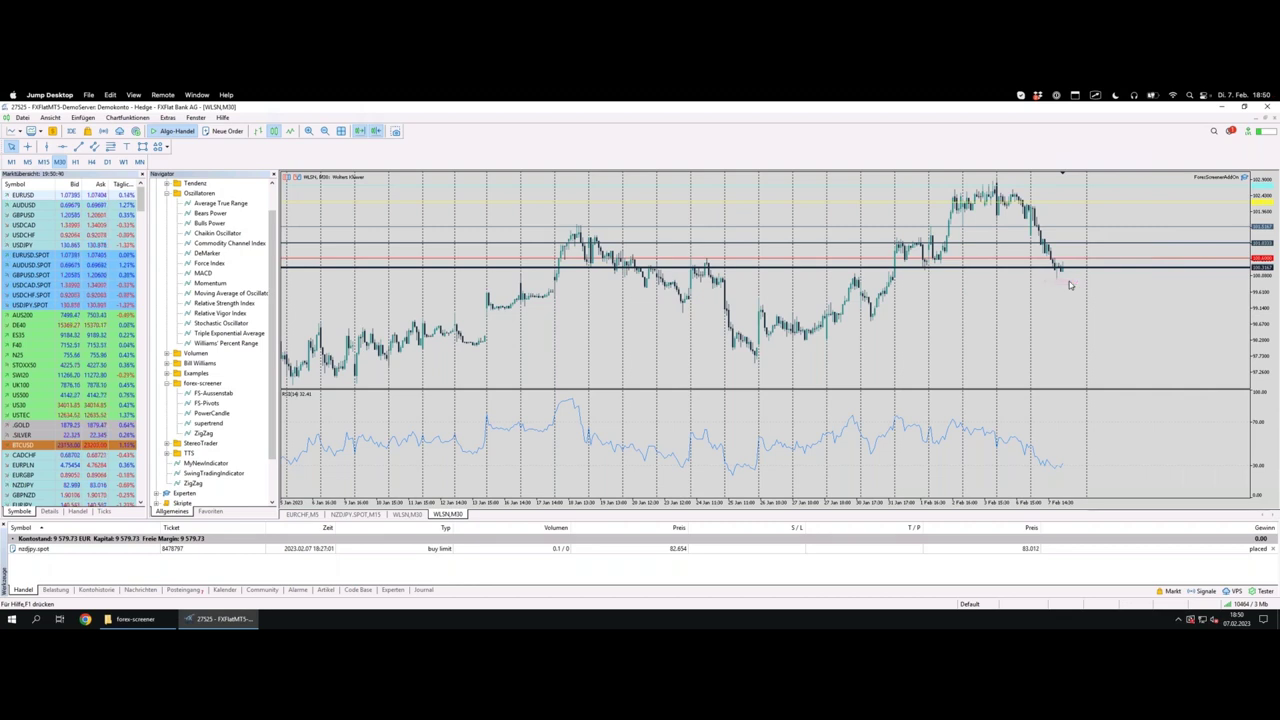
mouse_move(916, 268)
left_mouse_down()
mouse_move(945, 268)
mouse_move(920, 273)
left_mouse_up()
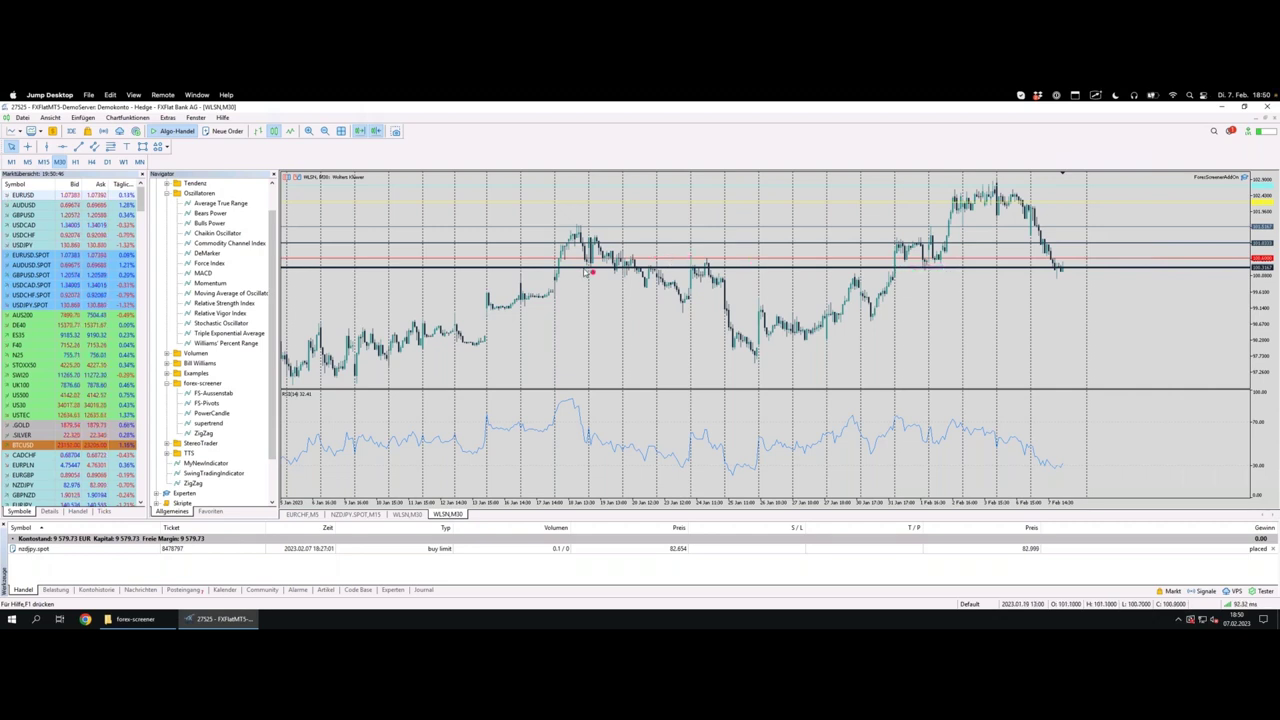
left_click_drag(580, 270, 751, 269)
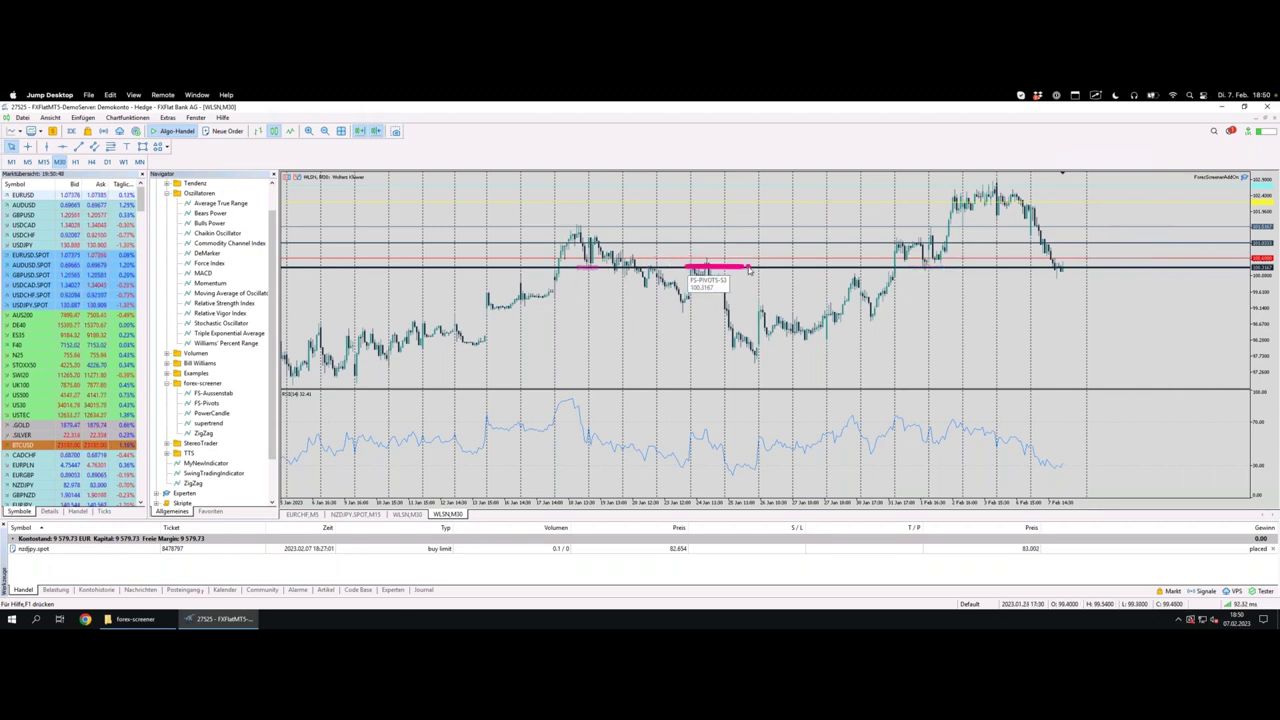
left_click_drag(1038, 268, 1076, 268)
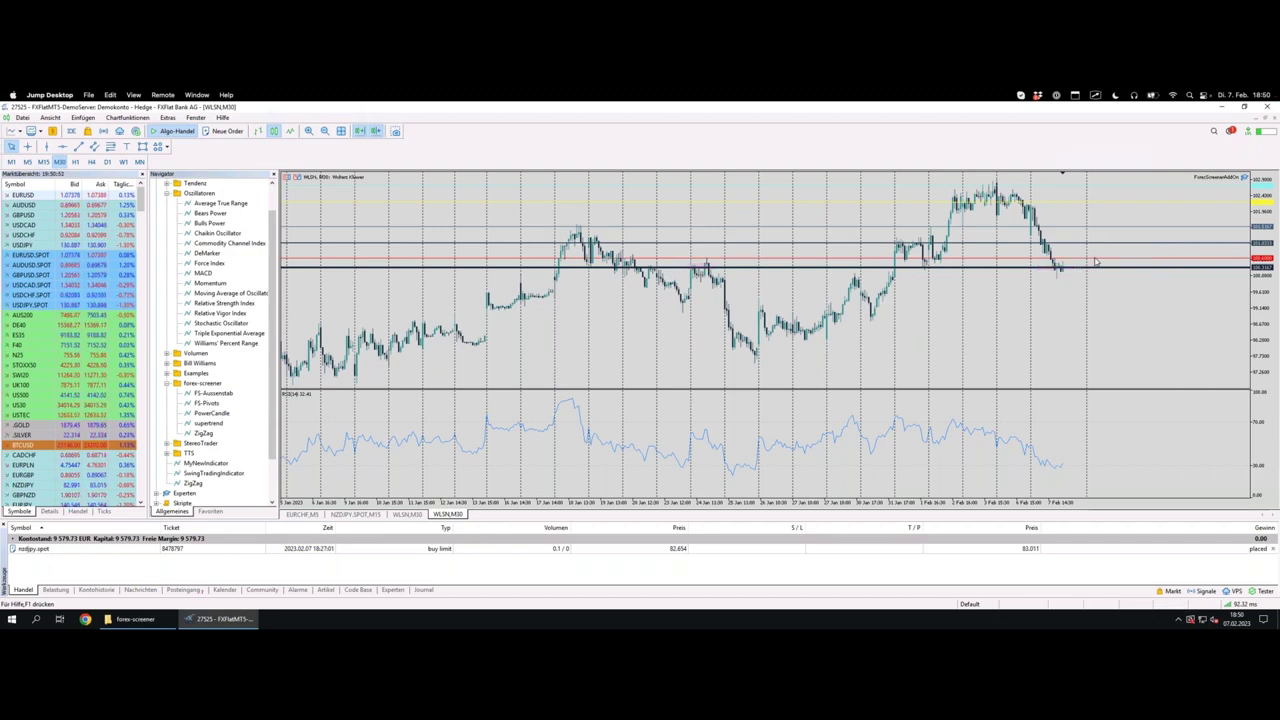
left_click_drag(912, 268, 938, 268)
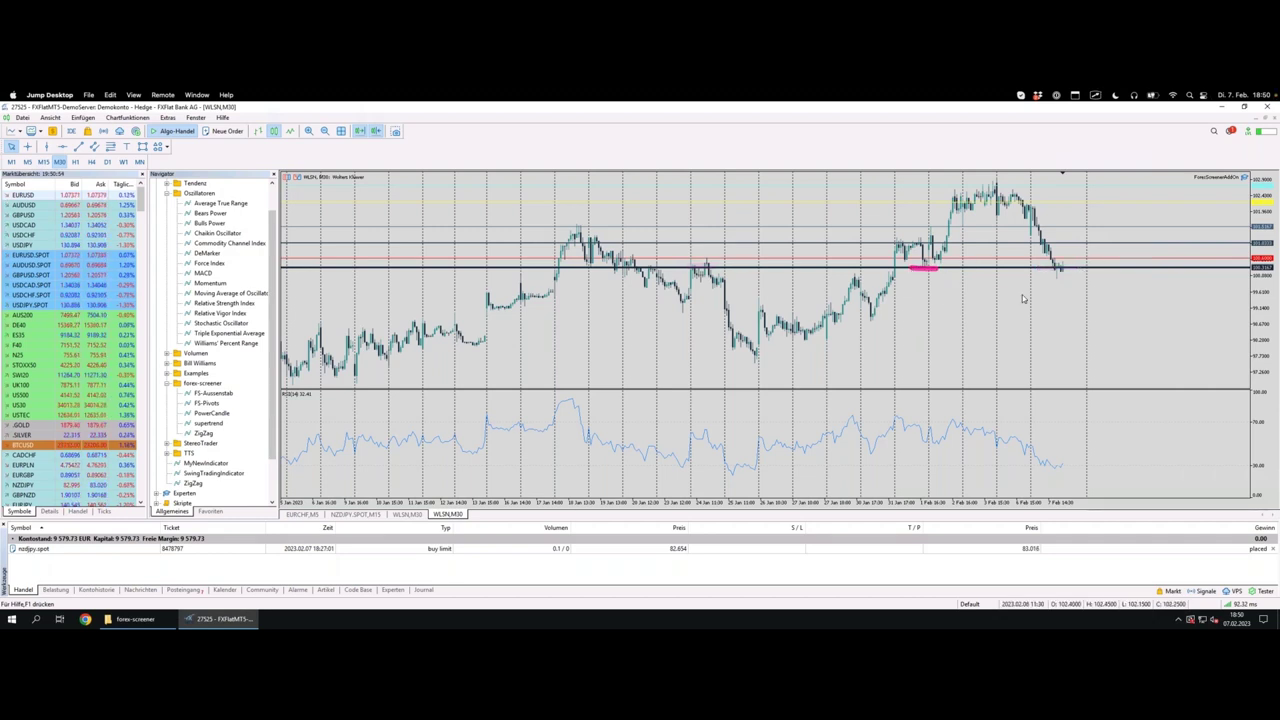
Switch the WLSN chart to the H4 timeframe and point out the latest price at the S3 pivot line.
left_click(75, 162)
left_click(91, 162)
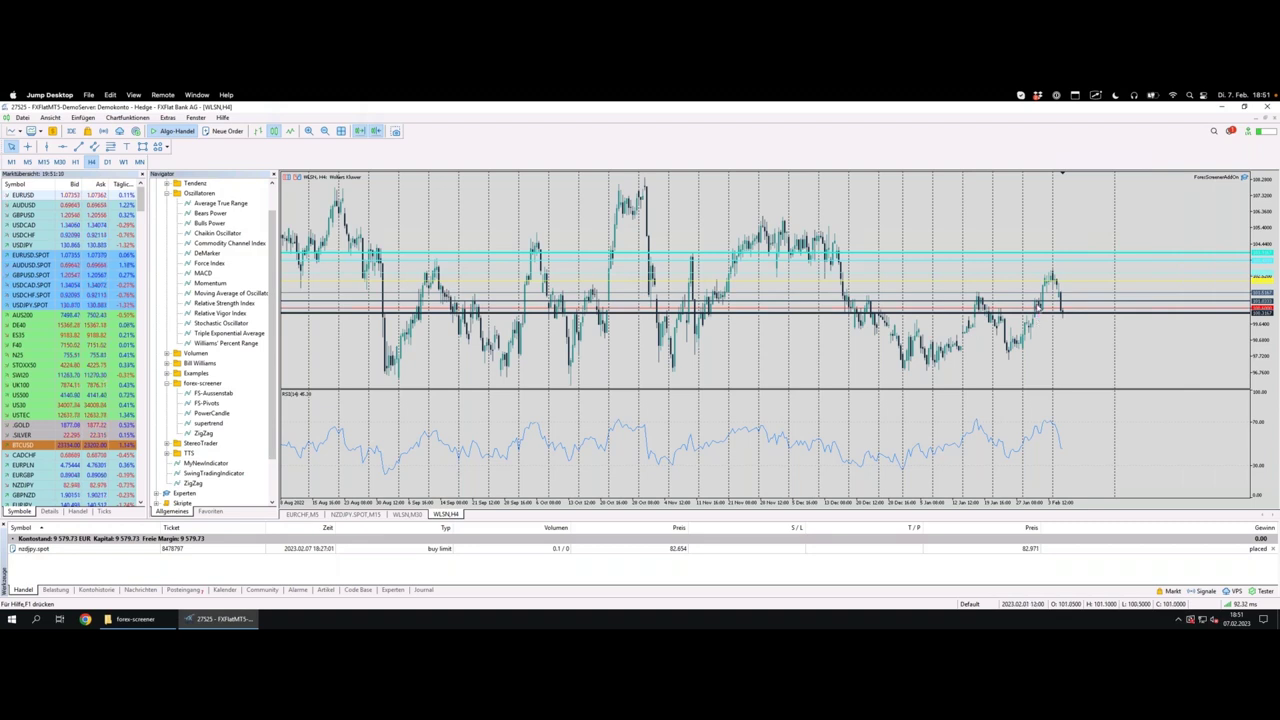
left_click(1064, 314)
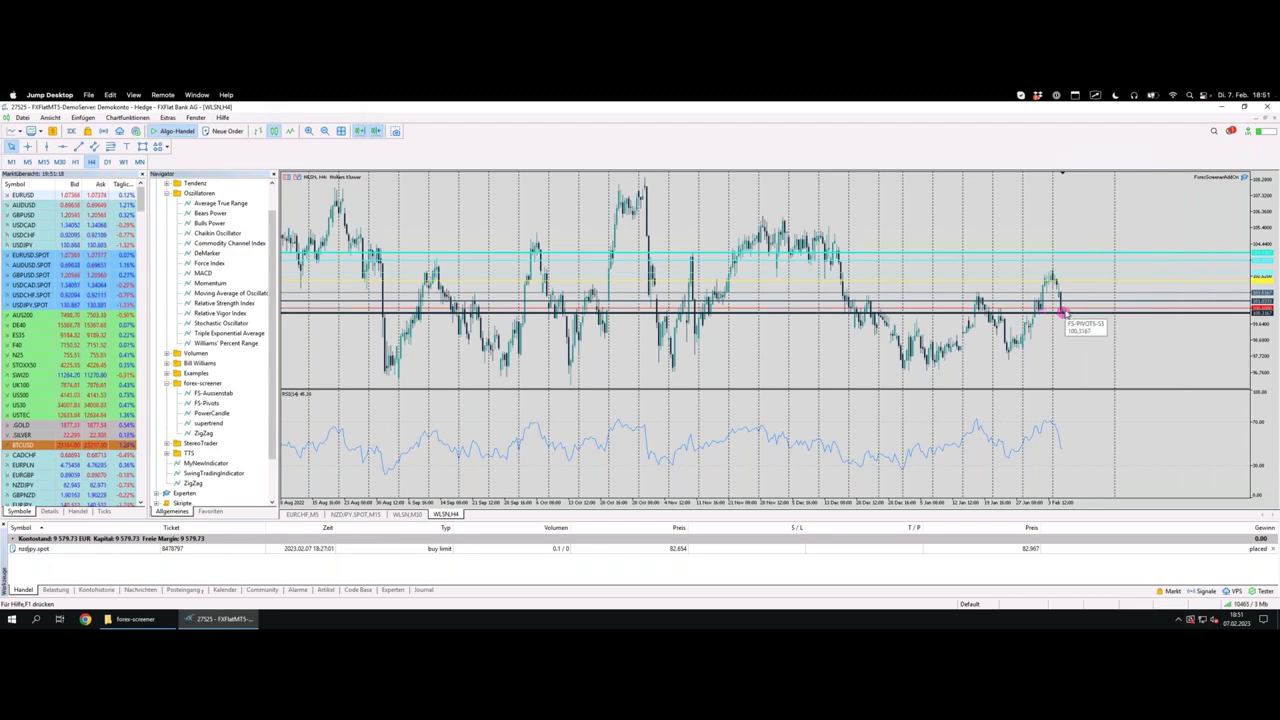
Examine the WLSN H4 chart, marking the rise from the late-January low and a possible rebound from S3 towards R3.
left_click(1052, 318)
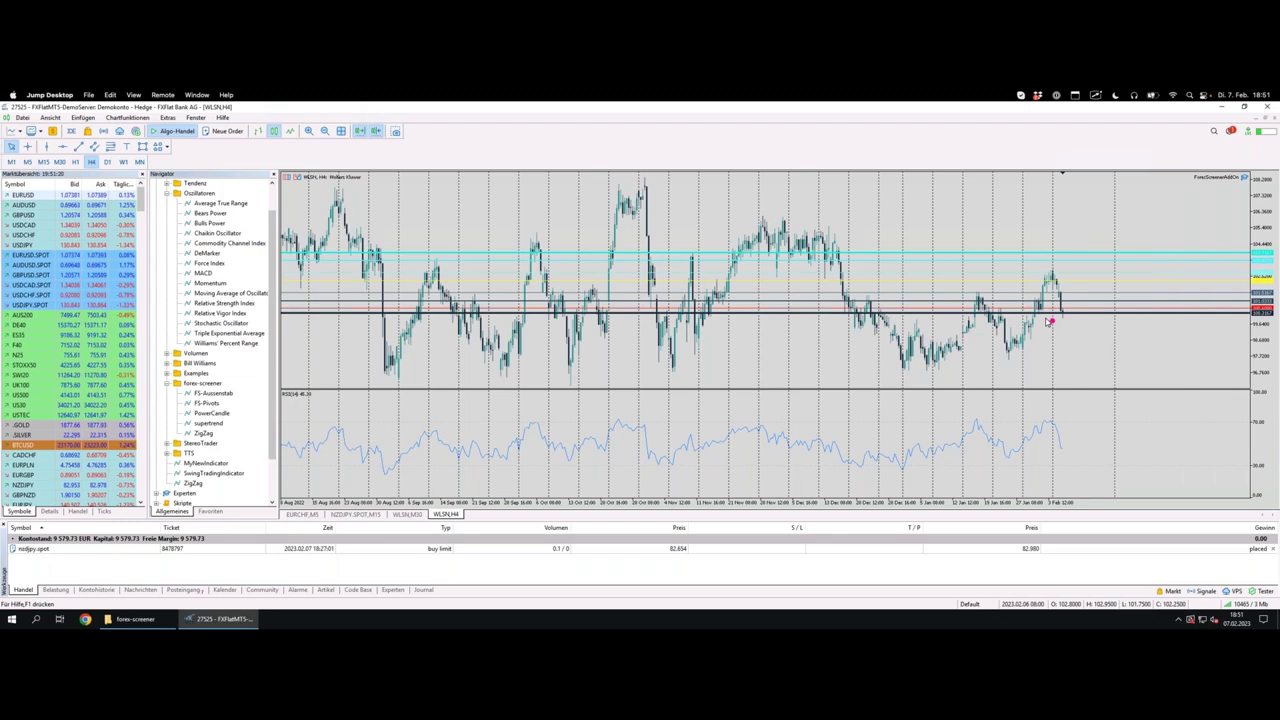
left_click(1046, 315)
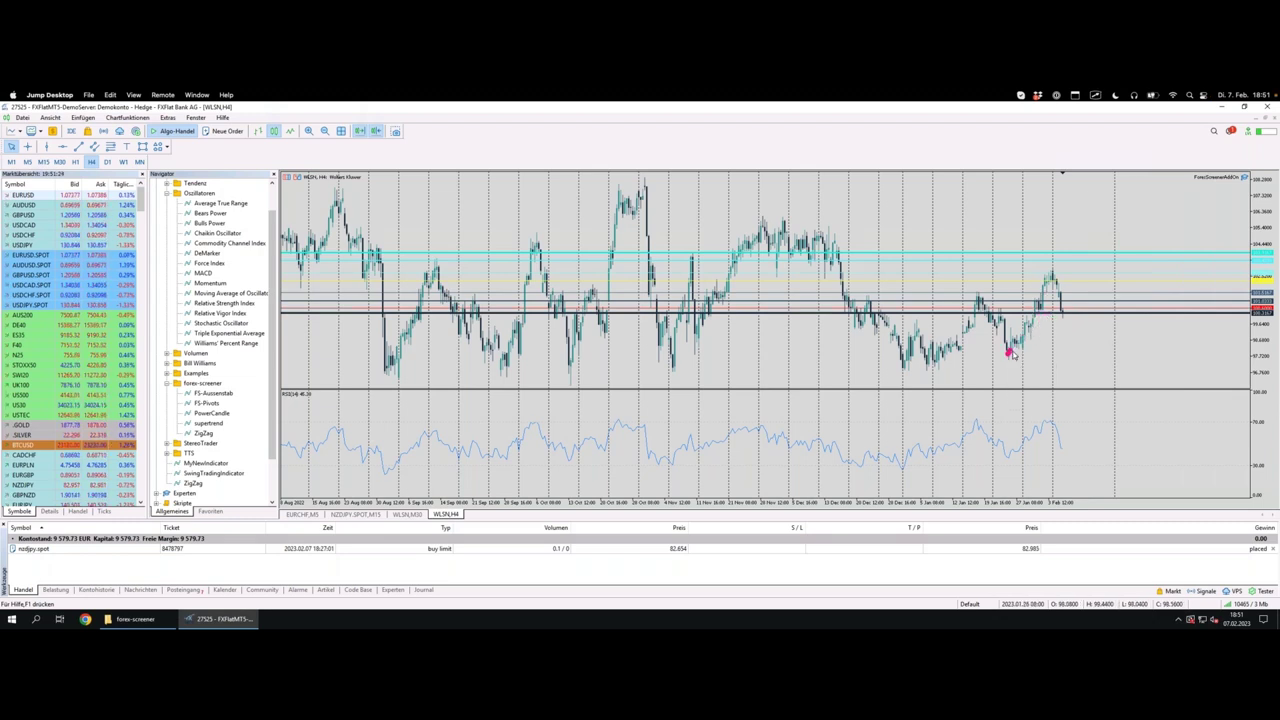
mouse_move(1010, 352)
left_mouse_down()
mouse_move(1024, 316)
mouse_move(1032, 335)
mouse_move(1046, 282)
mouse_move(1068, 304)
left_mouse_up()
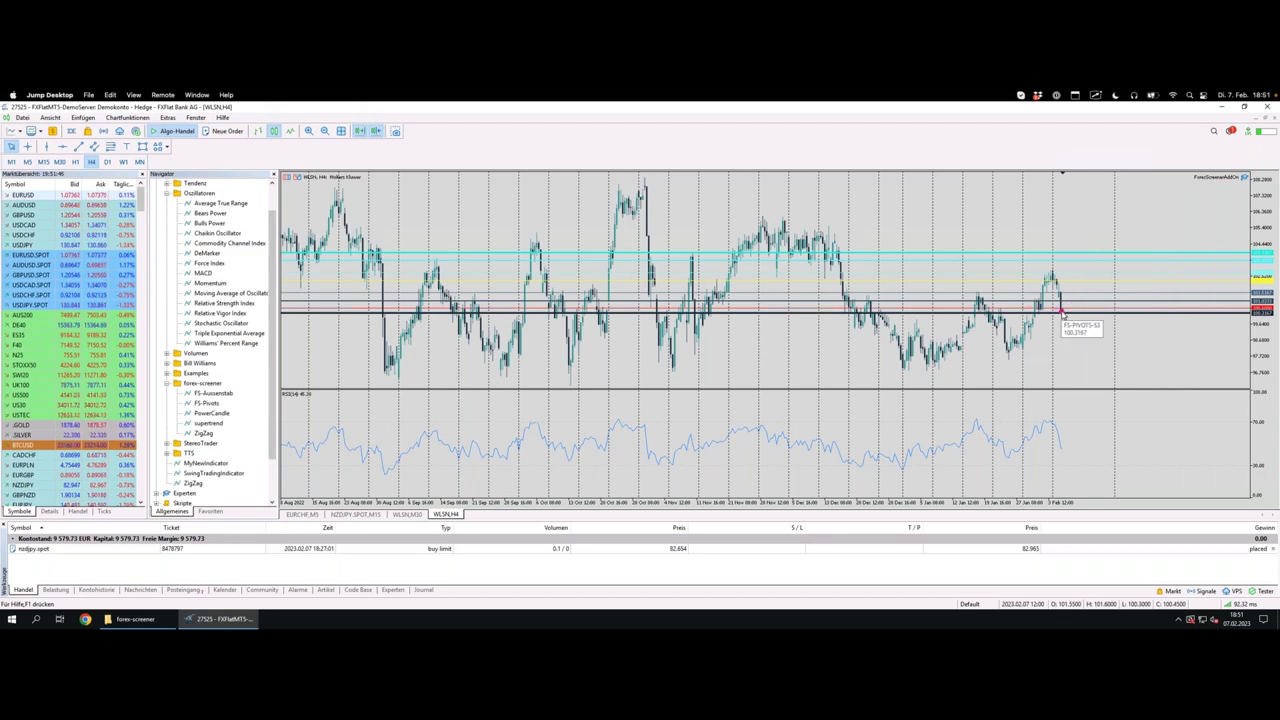
left_click_drag(1061, 313, 1090, 250)
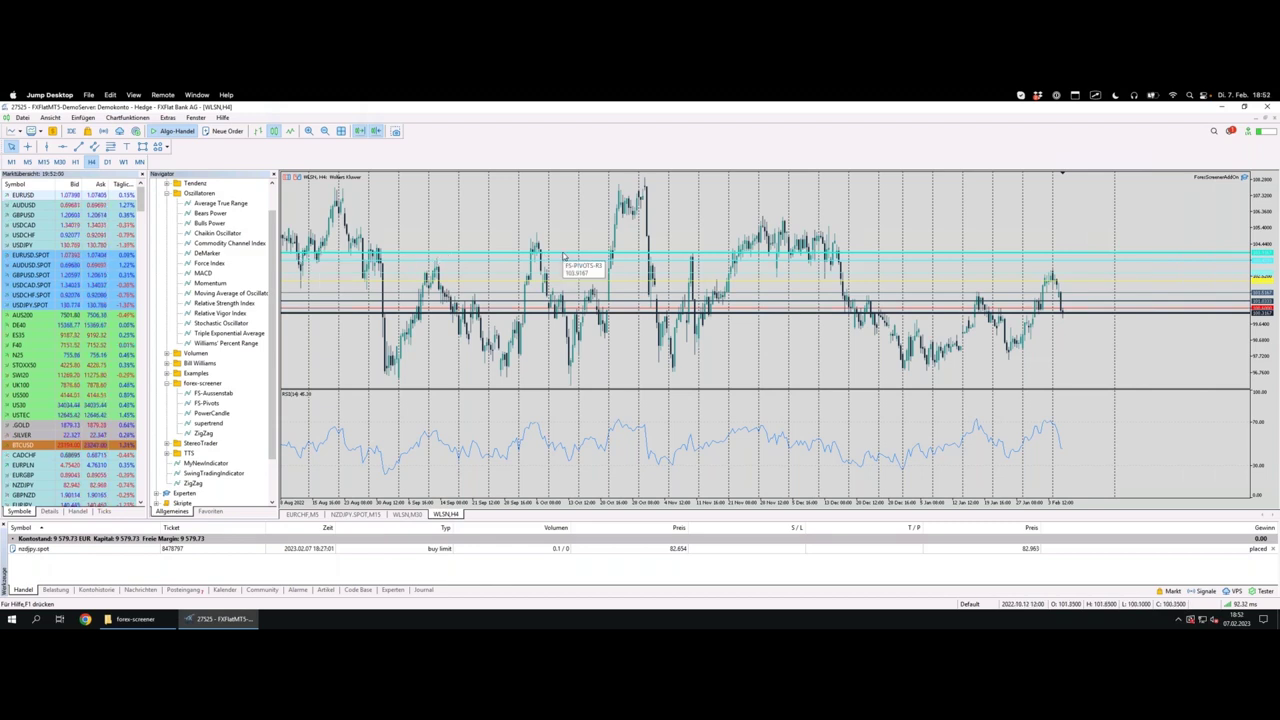
Set the WLSN chart back to the M30 timeframe and examine the RSI at the latest candles near the S3 pivot line.
key("ctrl+Left")
left_click(474, 259)
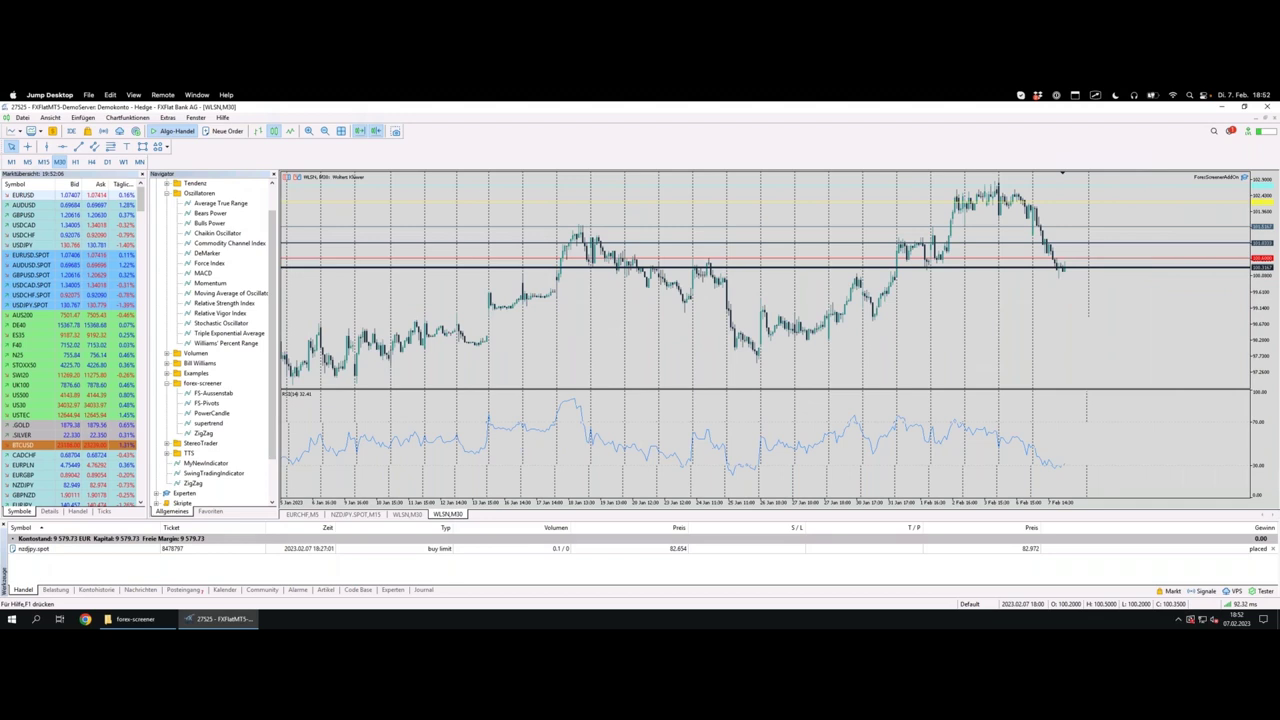
key("ctrl+d")
key("ctrl+d")
key("ctrl+f")
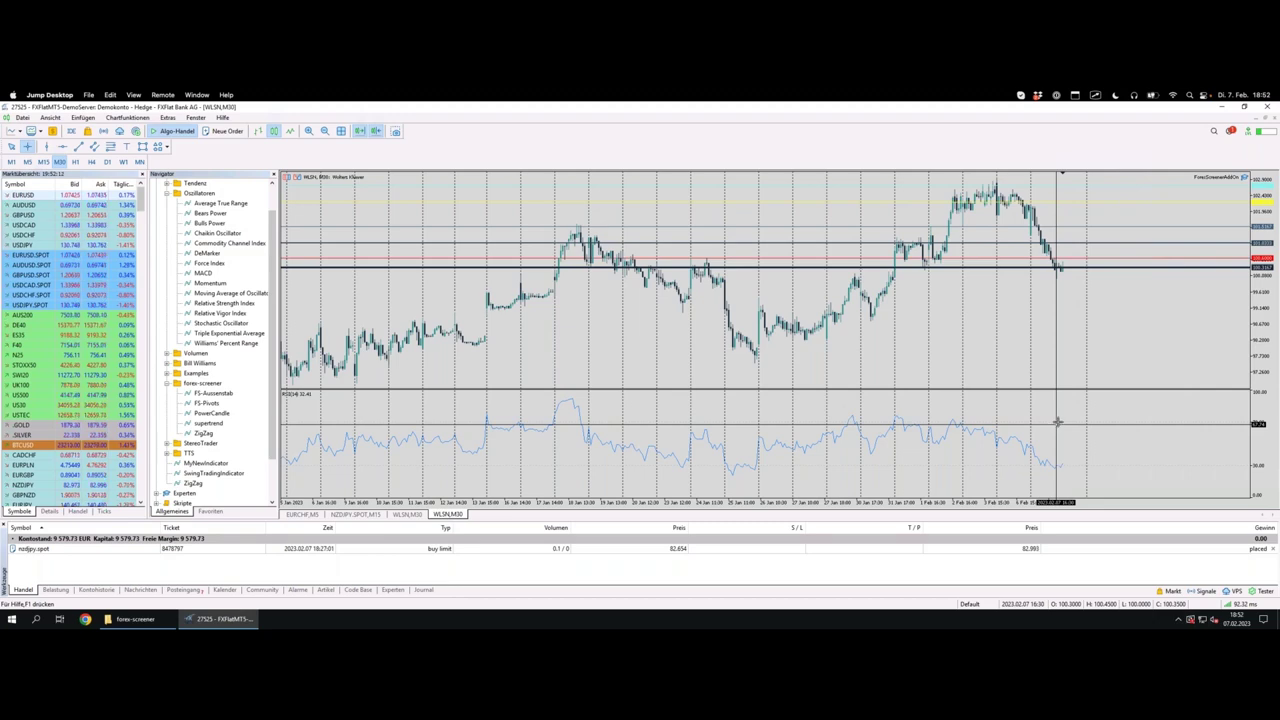
Compare the WLSN-M30 result in the screener with its chart in MetaTrader, ending at the screener results.
key("ctrl+Left")
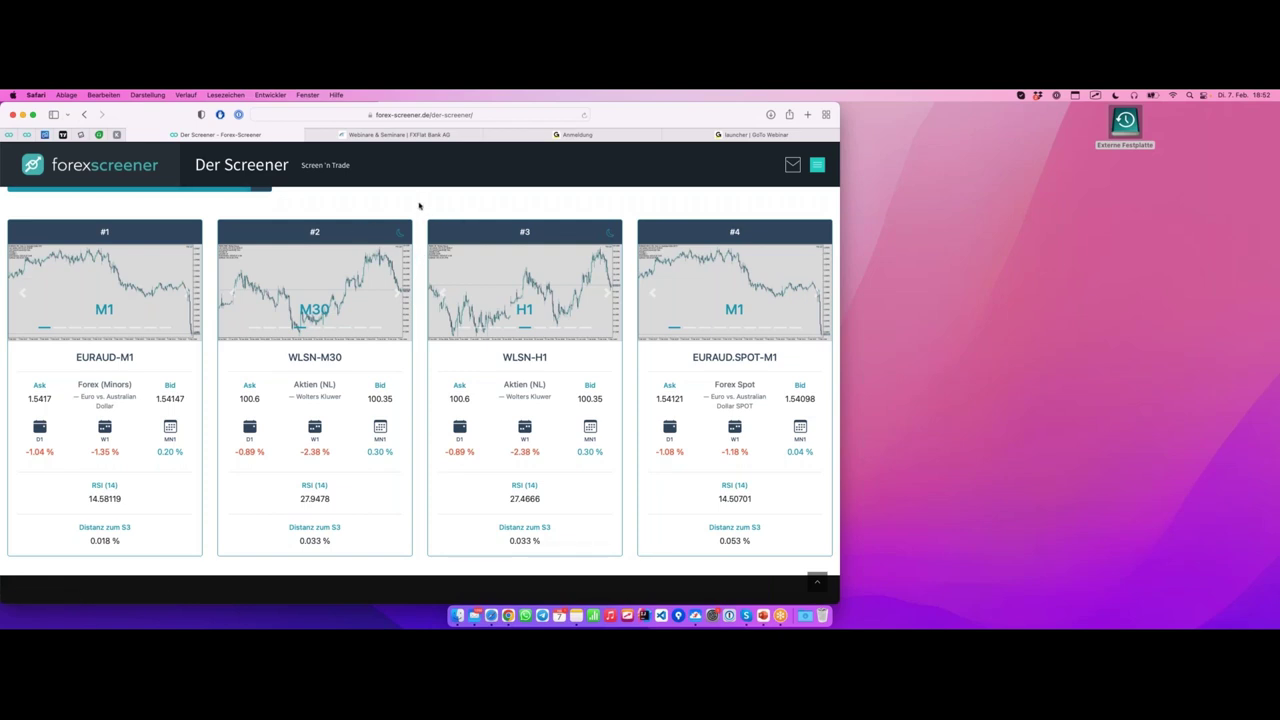
key("ctrl+Right")
key("ctrl+Right")
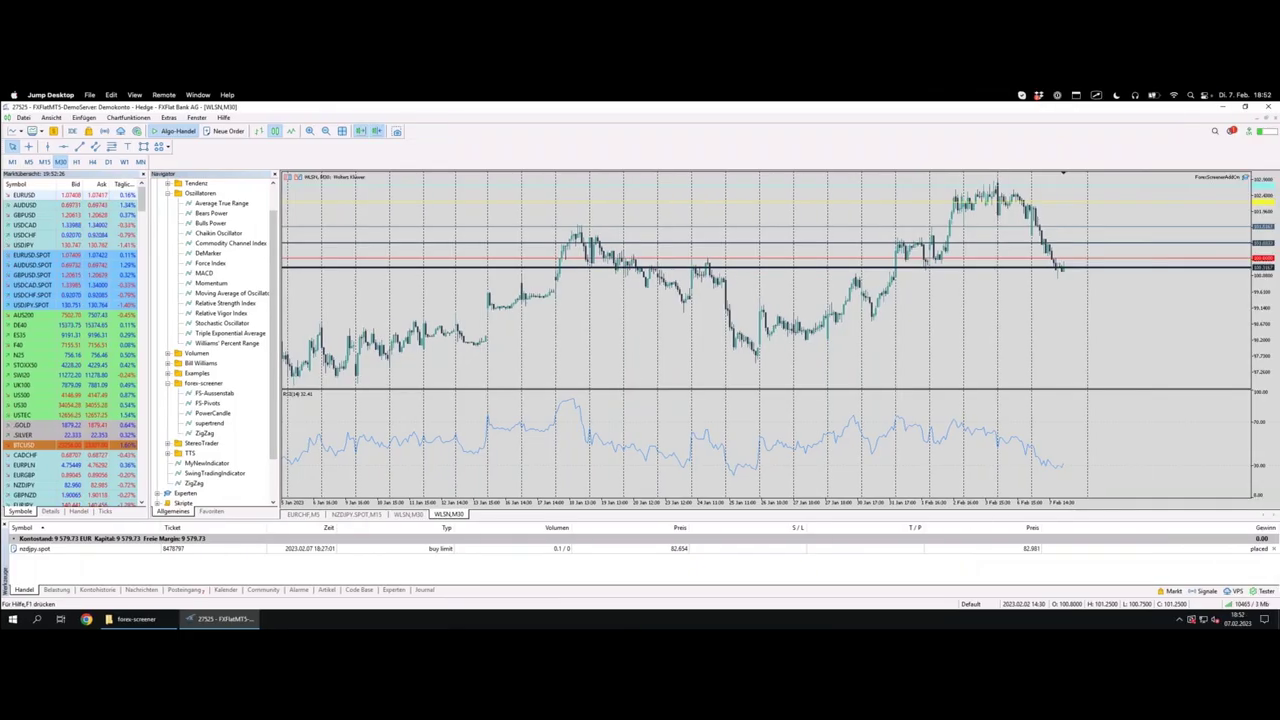
key("Right")
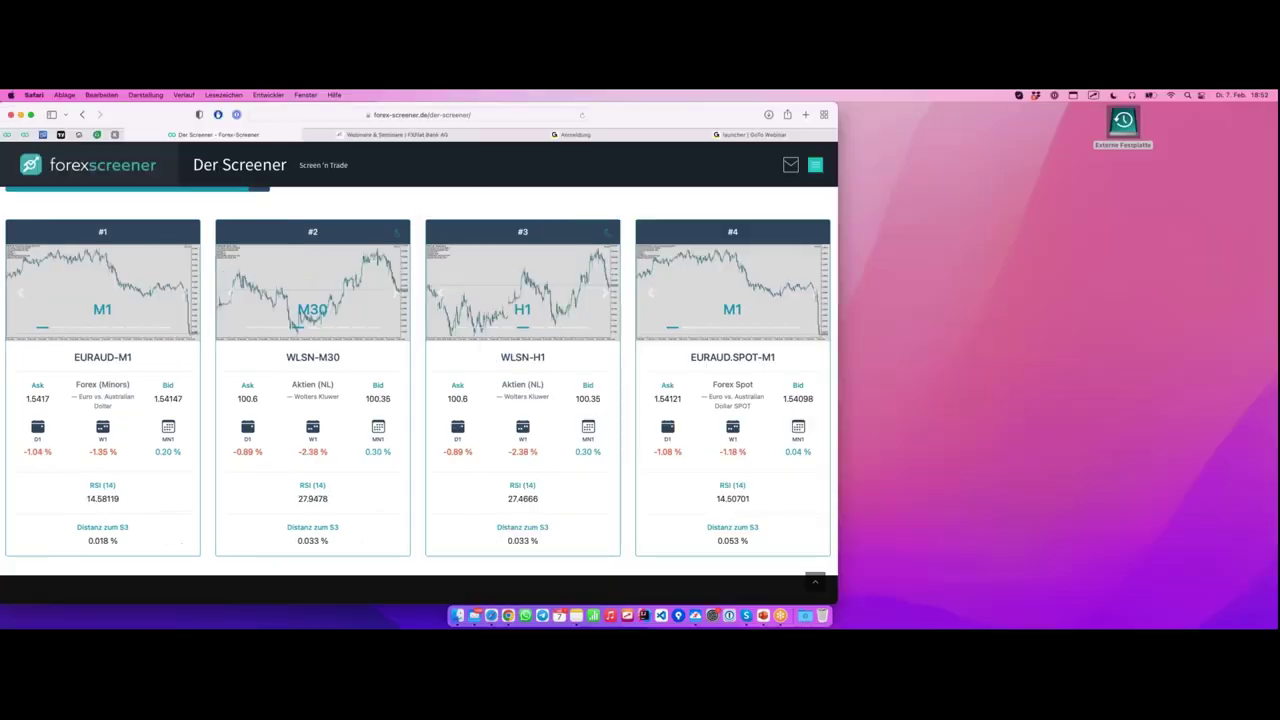
Clear the "pivot" filter search and review the active RSI < 30 and daily S3 distance < 0.1% filters.
scroll(472, 403, "up", 15)
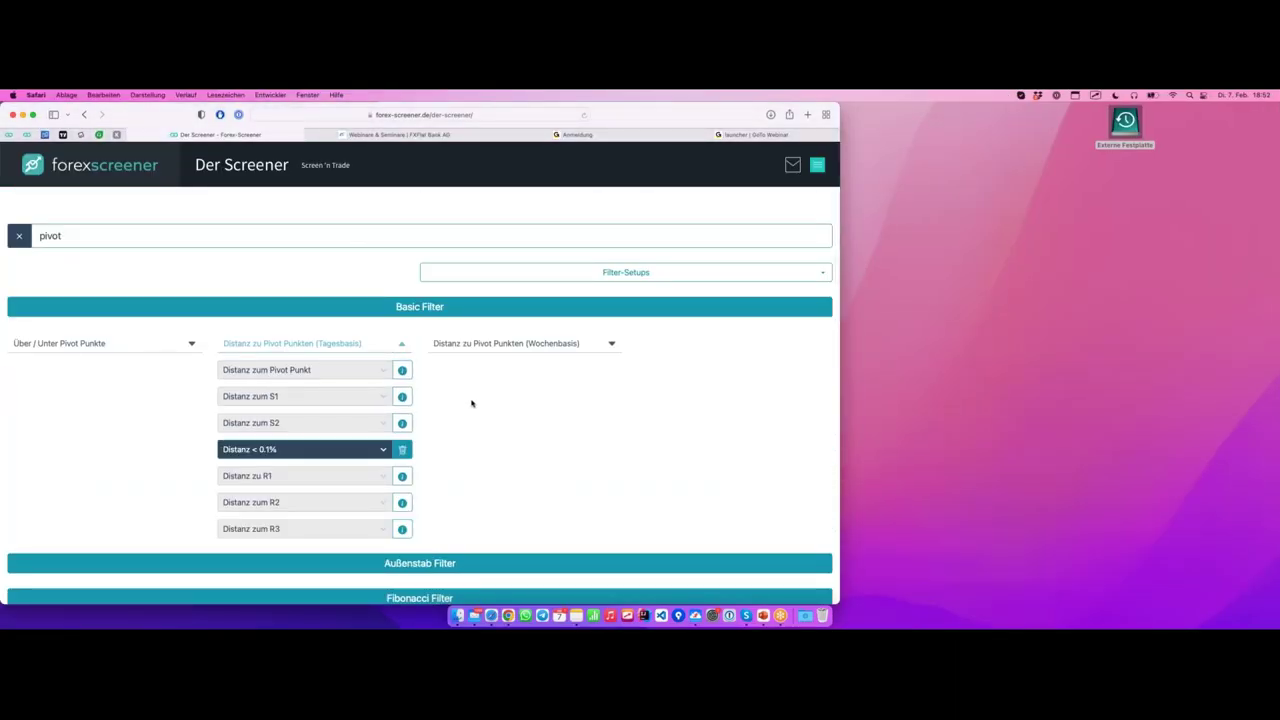
left_click(21, 241)
scroll(682, 323, "down", 1)
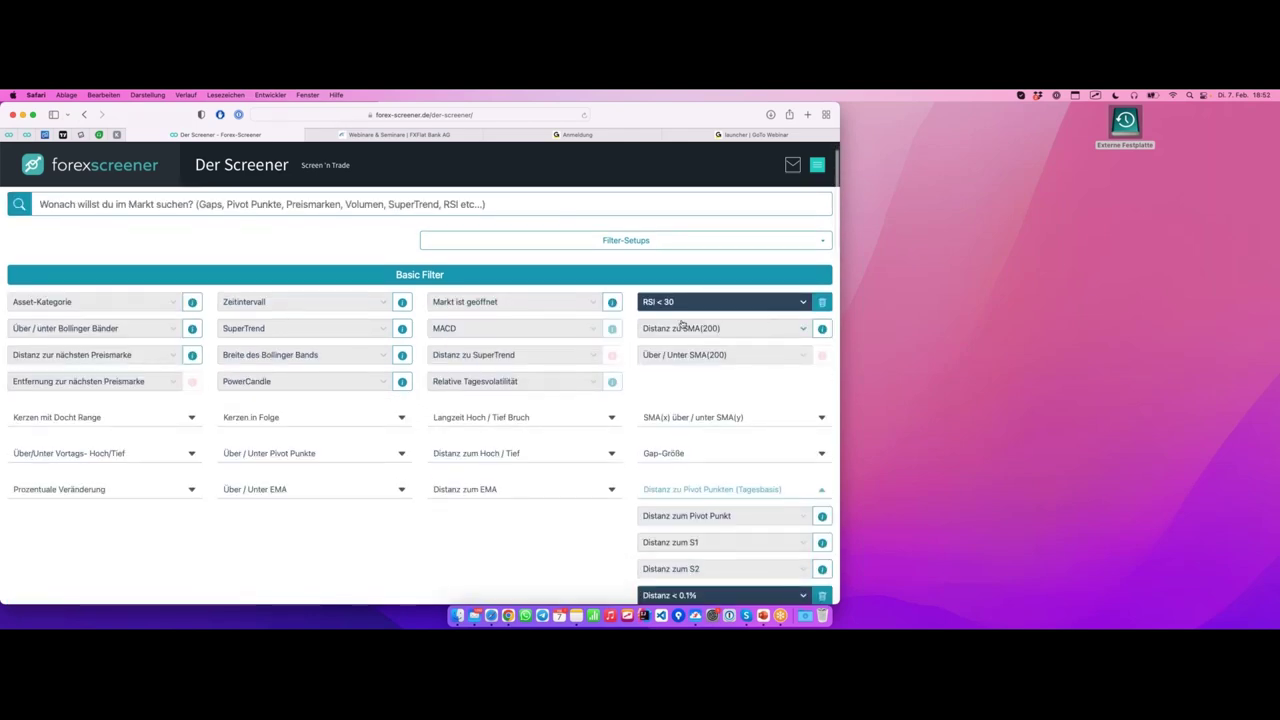
mouse_move(640, 318)
left_mouse_down()
mouse_move(698, 292)
mouse_move(630, 305)
left_mouse_up()
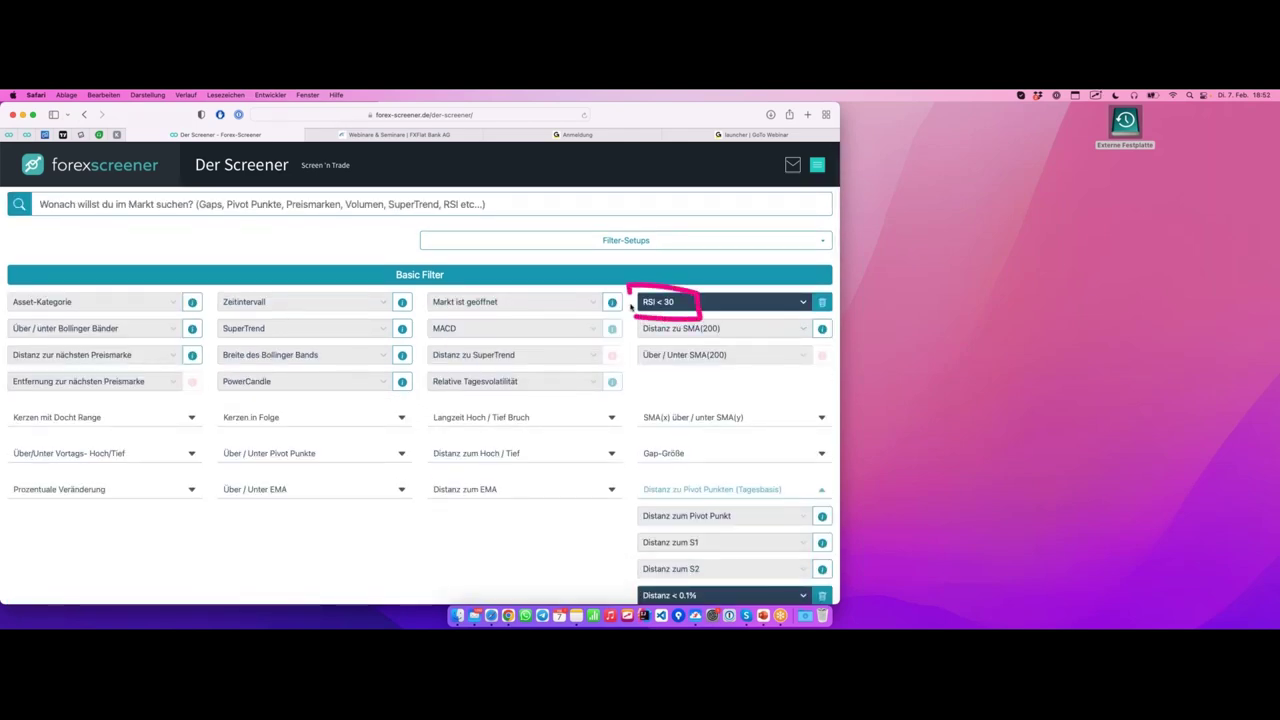
scroll(651, 497, "down", 3)
left_click_drag(634, 488, 725, 488)
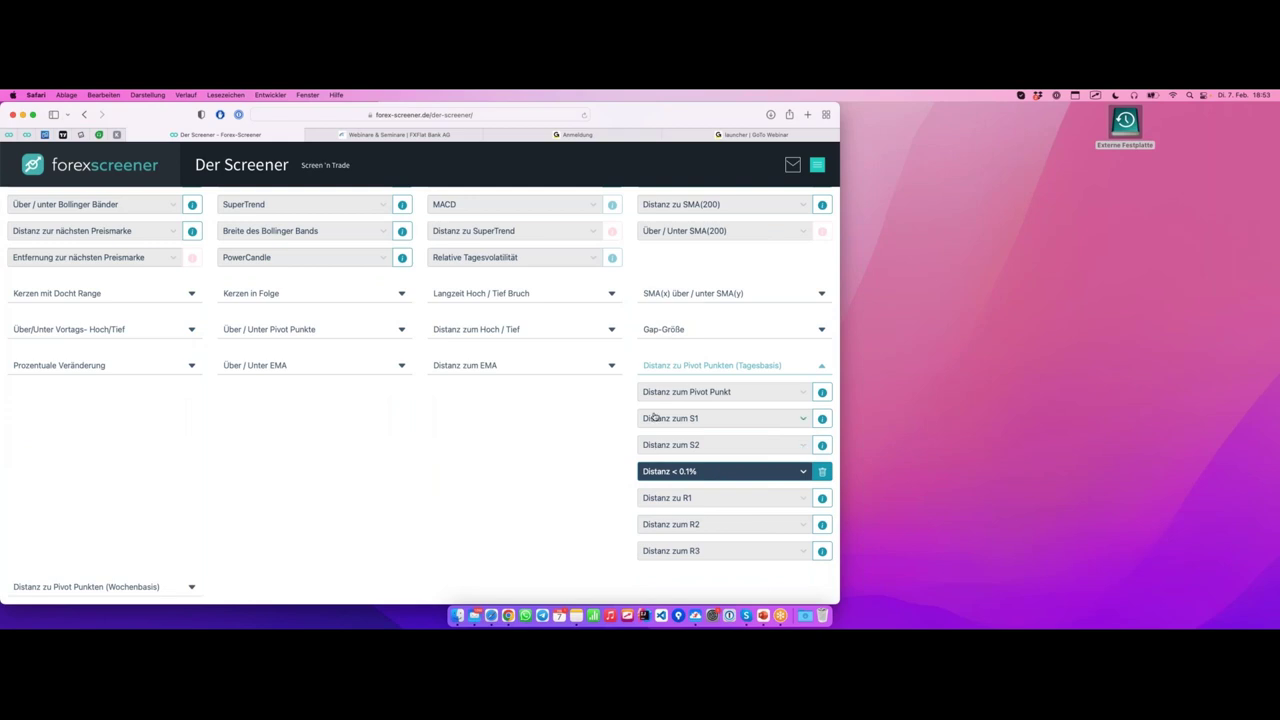
Save the current filter combination as a filter setup named "Momentum x Aufwärtstrend".
scroll(655, 417, "up", 4)
left_click(608, 276)
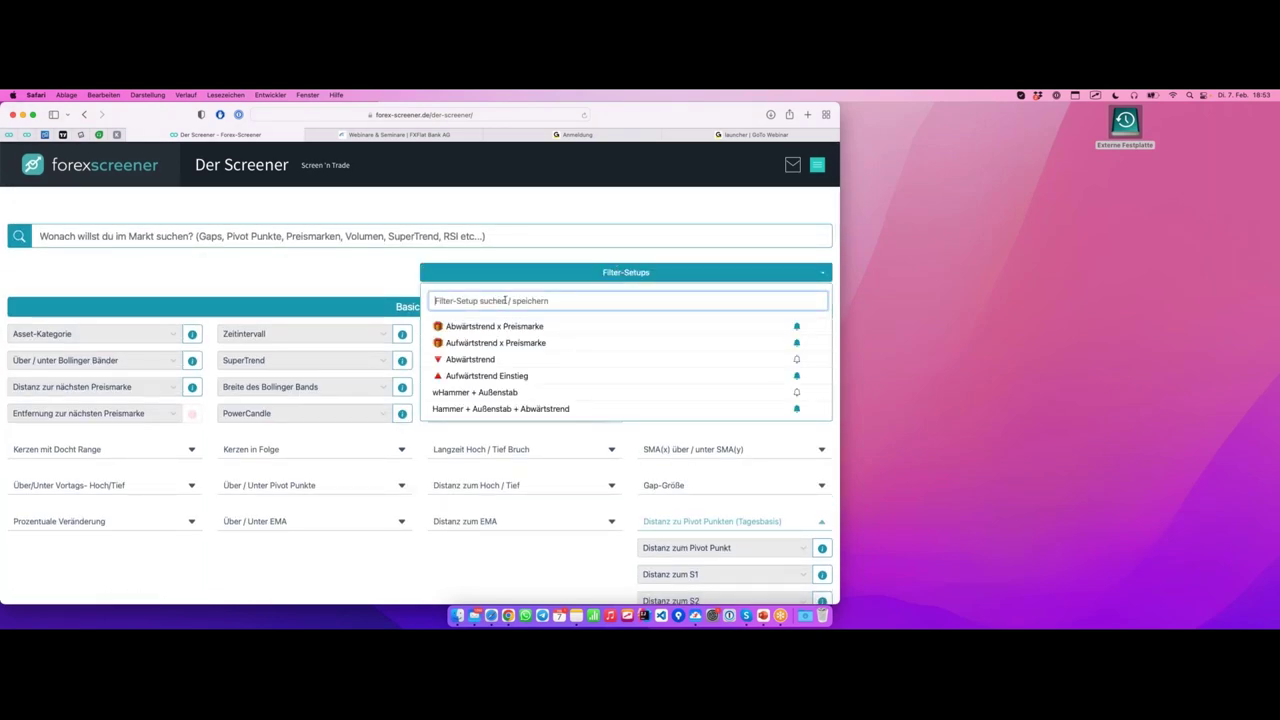
type("Momen")
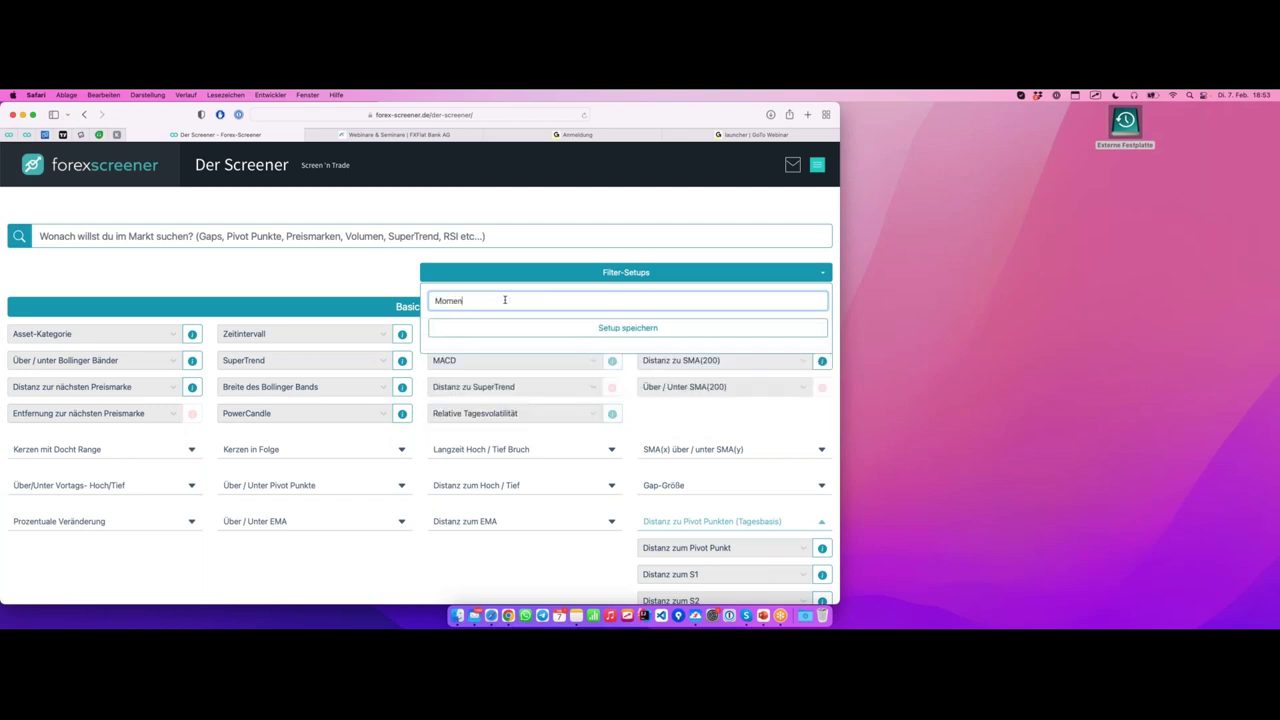
type("tum x Aufwärtstrend")
key("Return")
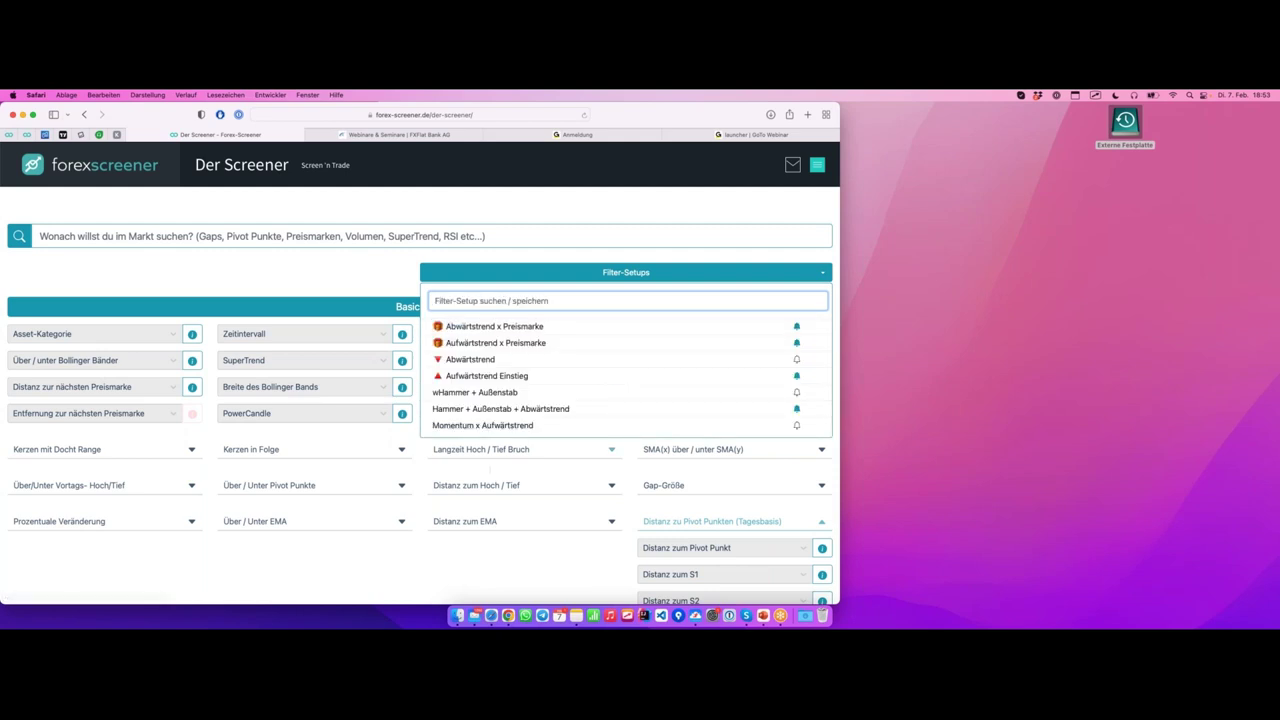
scroll(491, 443, "down", 1)
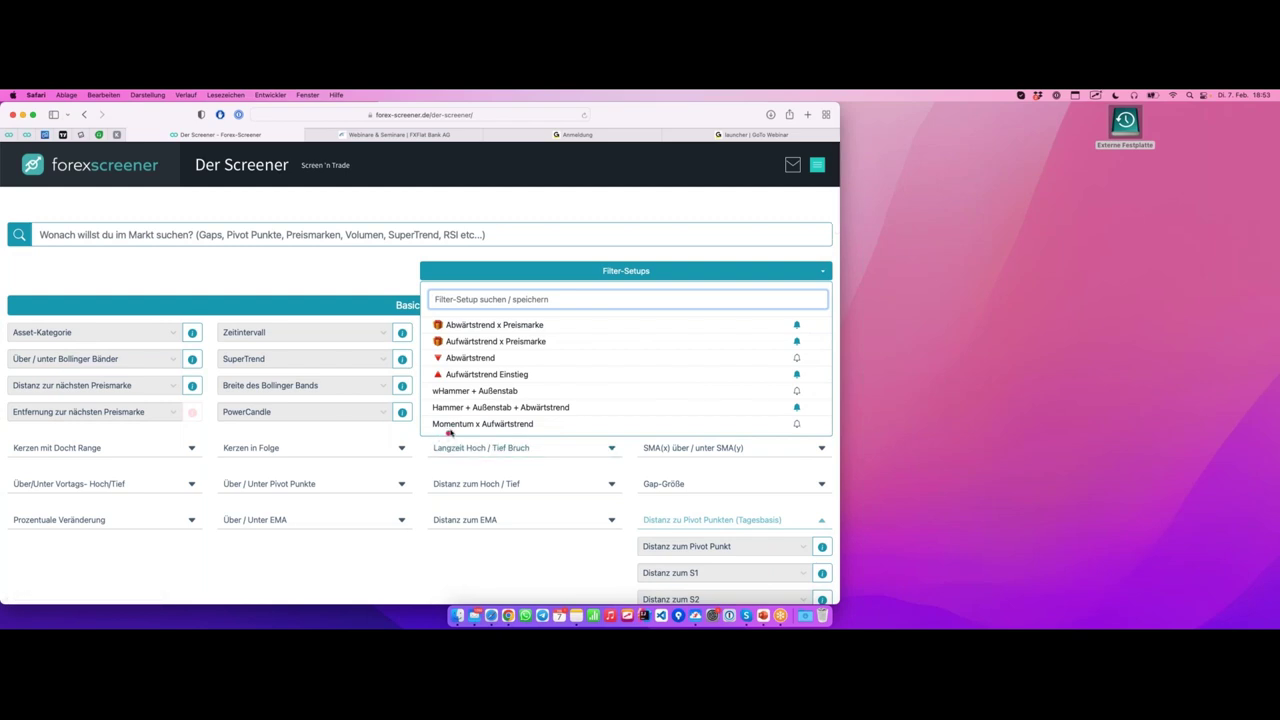
Reload the screener page to reset all filters, and load the saved "Momentum x Aufwärtstrend" setup.
left_click(274, 269)
key("super+r")
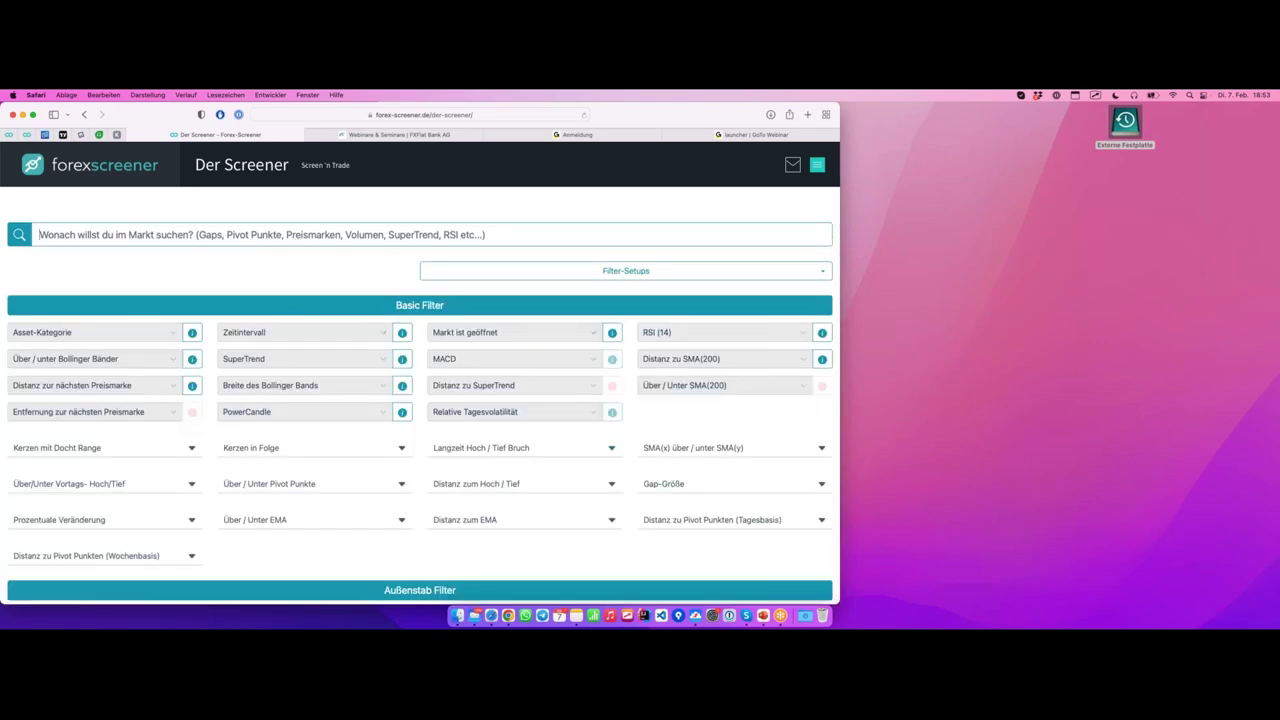
left_click(646, 272)
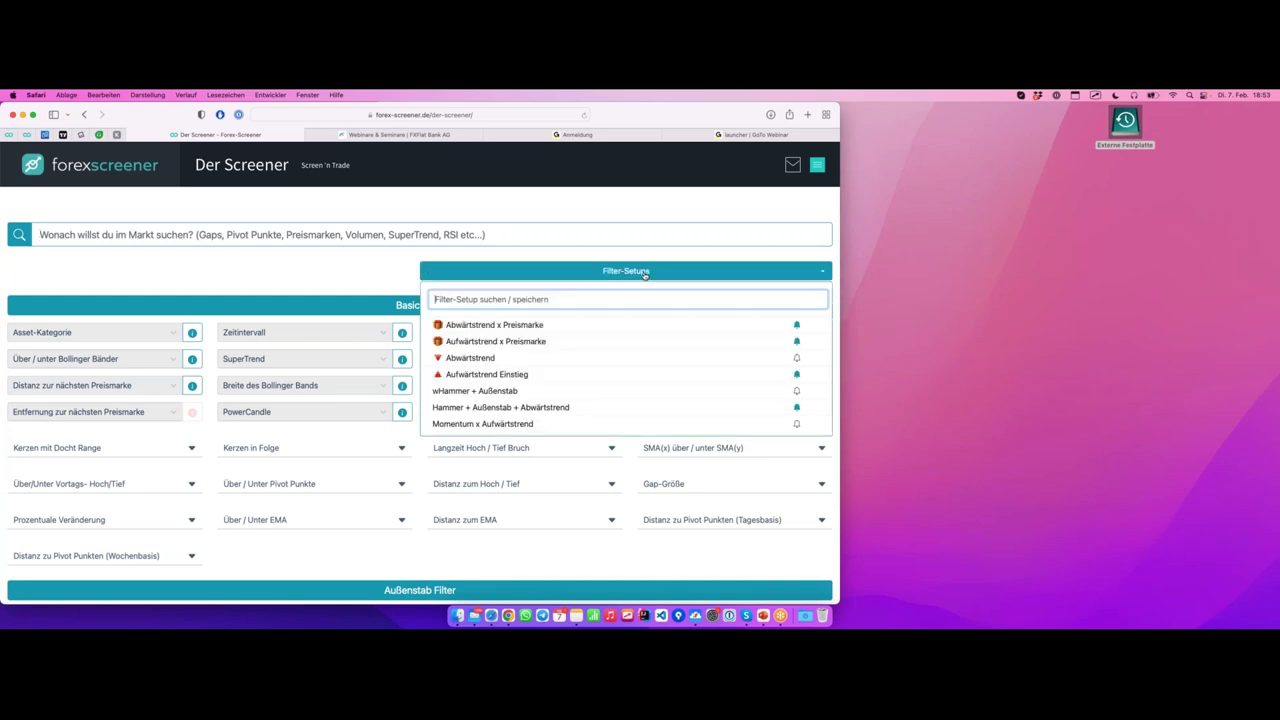
left_click(519, 424)
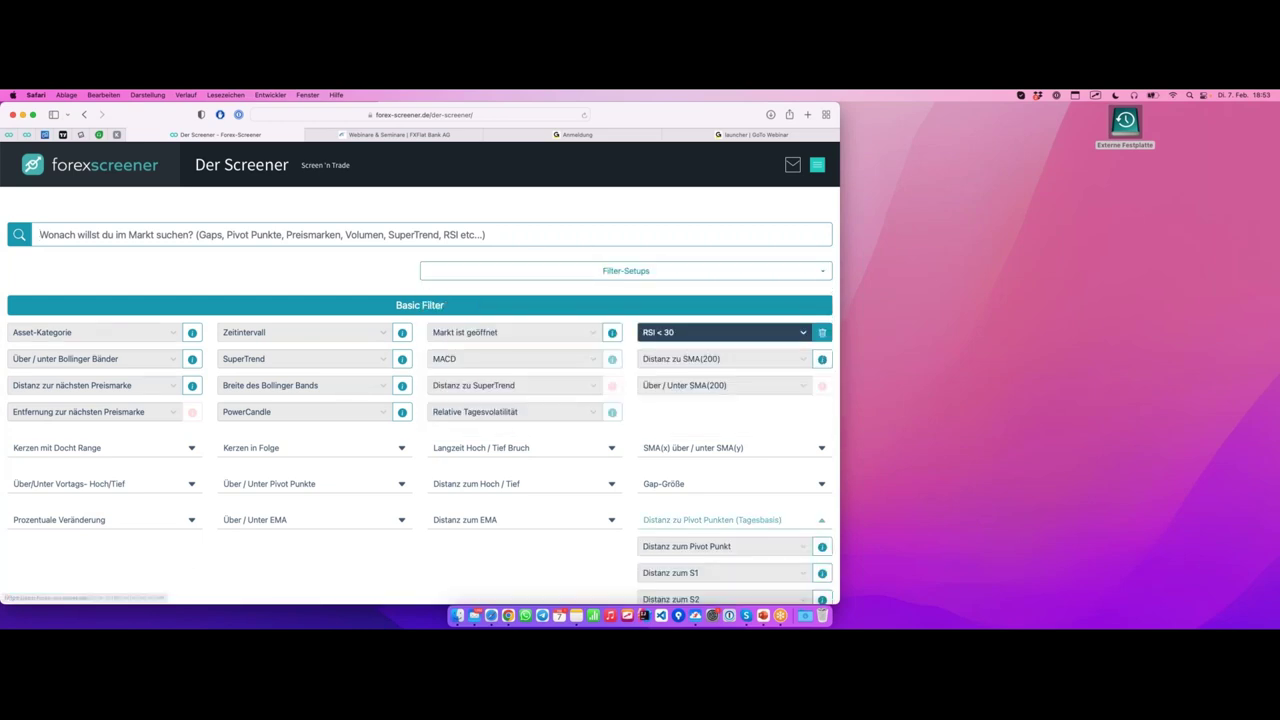
Check the loaded setup's filters, pointing out the RSI filter and the daily pivot S3 distance filter.
mouse_move(638, 350)
left_mouse_down()
mouse_move(710, 326)
mouse_move(646, 318)
mouse_move(634, 345)
left_mouse_up()
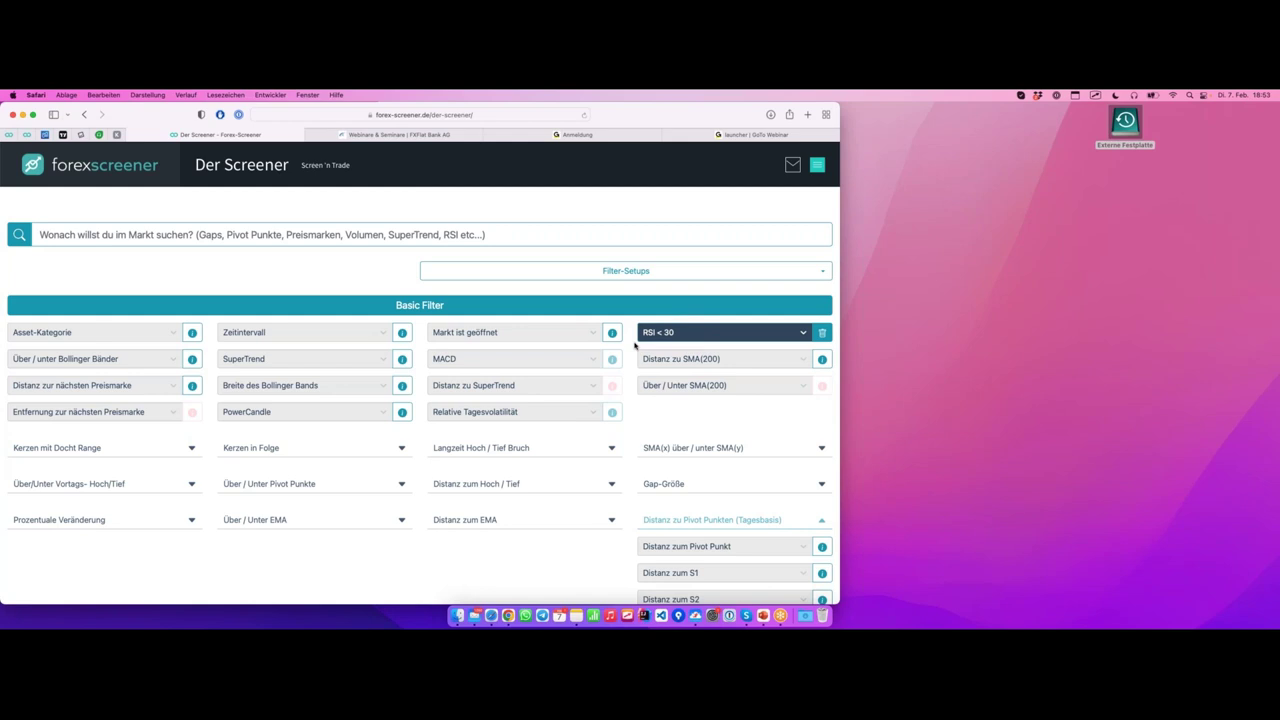
left_click(622, 272)
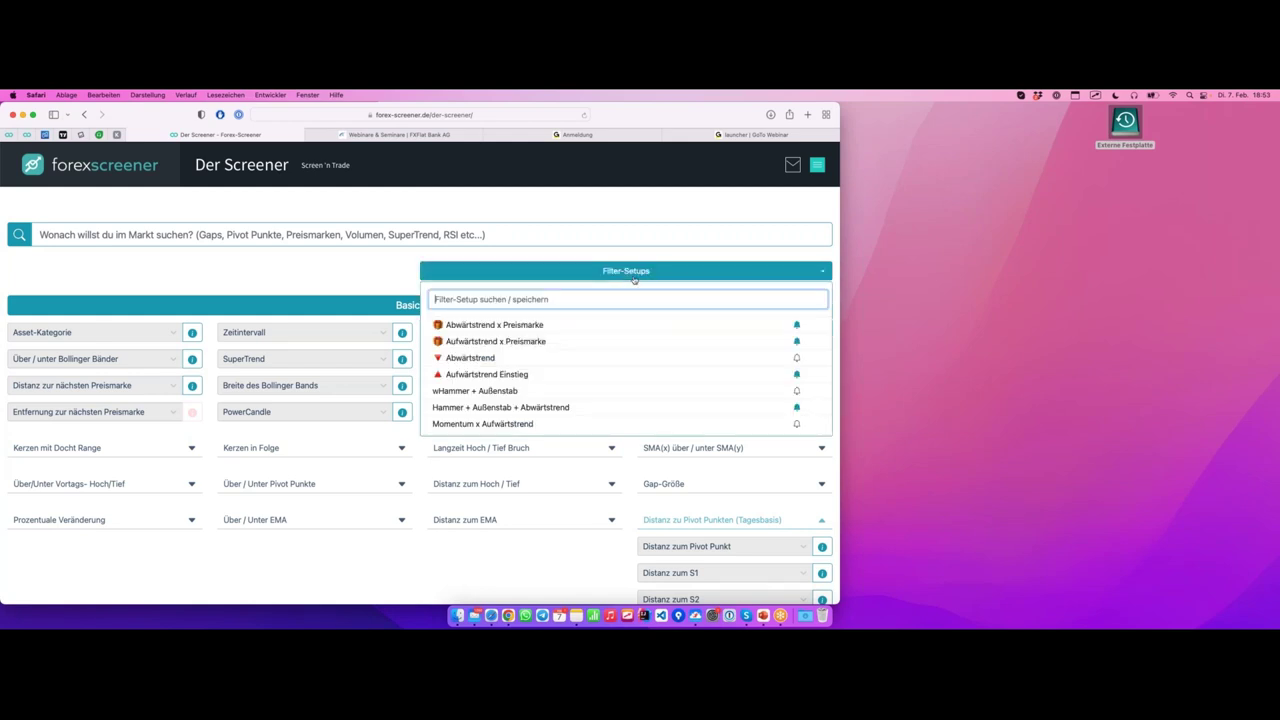
left_click(373, 278)
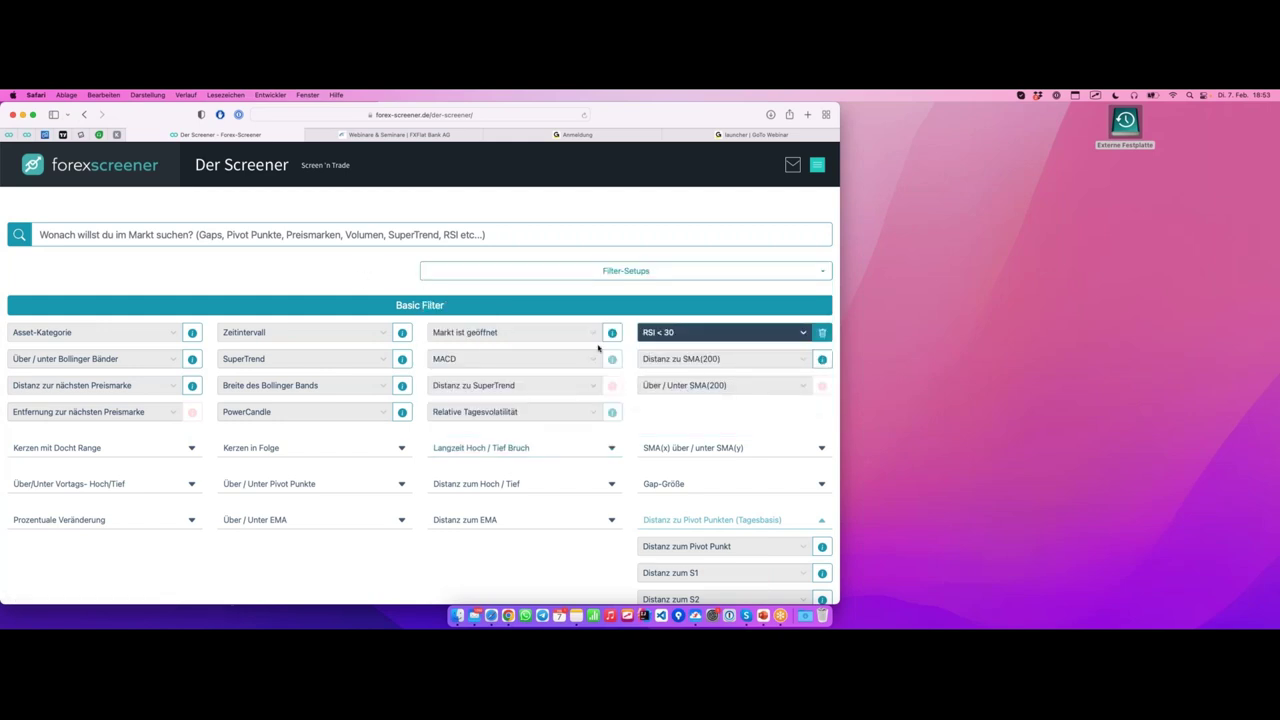
scroll(599, 347, "down", 3)
scroll(600, 345, "down", 2)
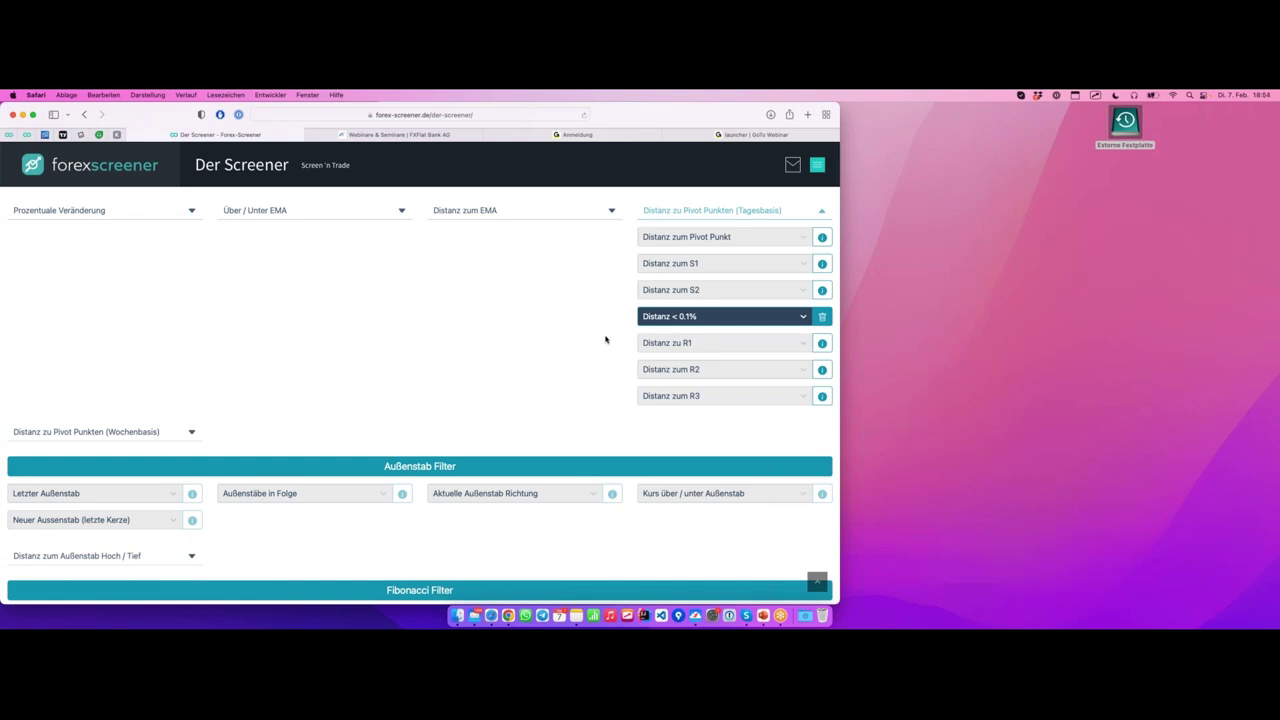
Enable notifications for the "Momentum x Aufwärtstrend" filter setup.
scroll(610, 320, "up", 5)
left_click(642, 278)
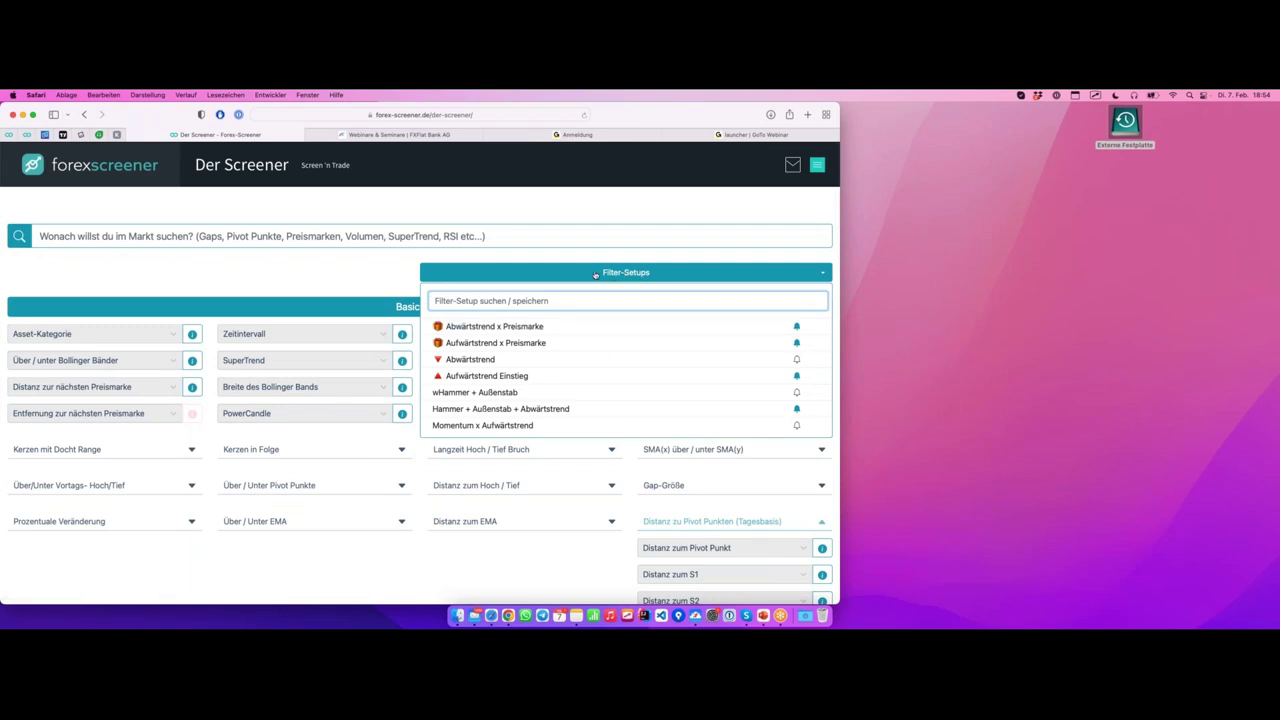
left_click(646, 253)
left_click(658, 275)
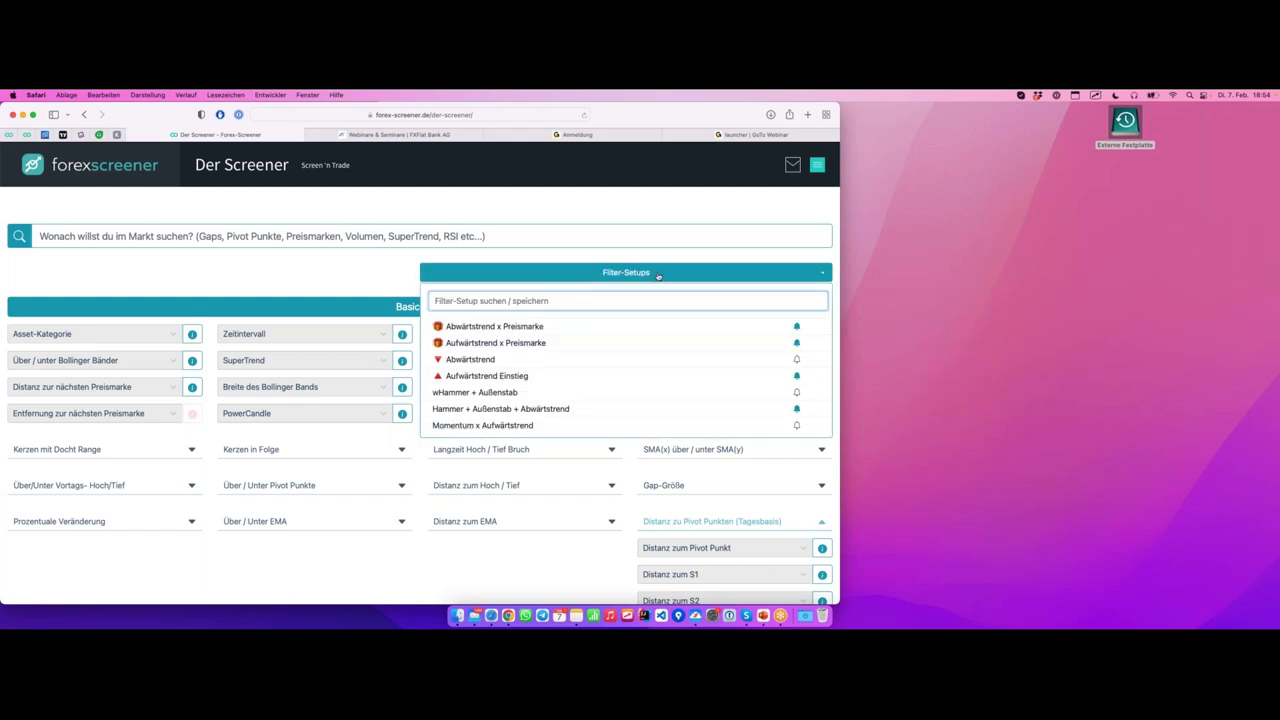
left_click(797, 428)
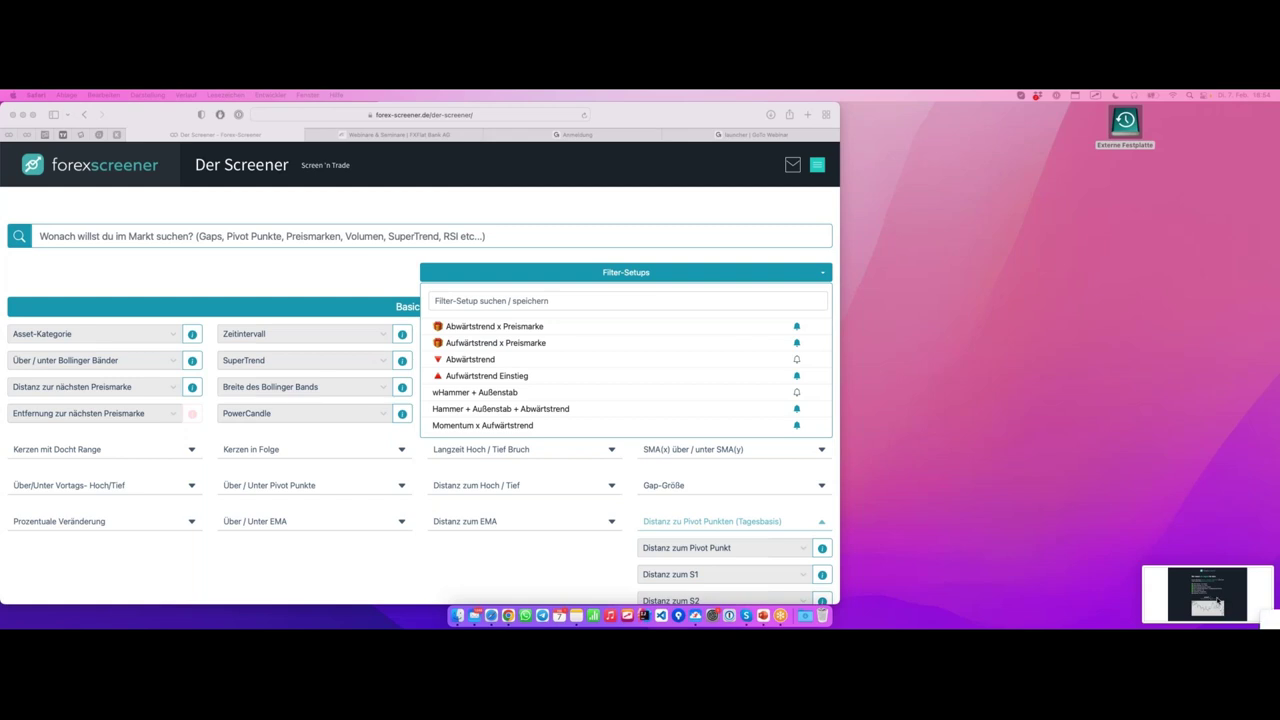
Open the screenshot of the signal e-mail and mark its setup name, fulfilled criteria and EURSGD H1 chart.
left_click(1213, 600)
left_click_drag(690, 150, 524, 148)
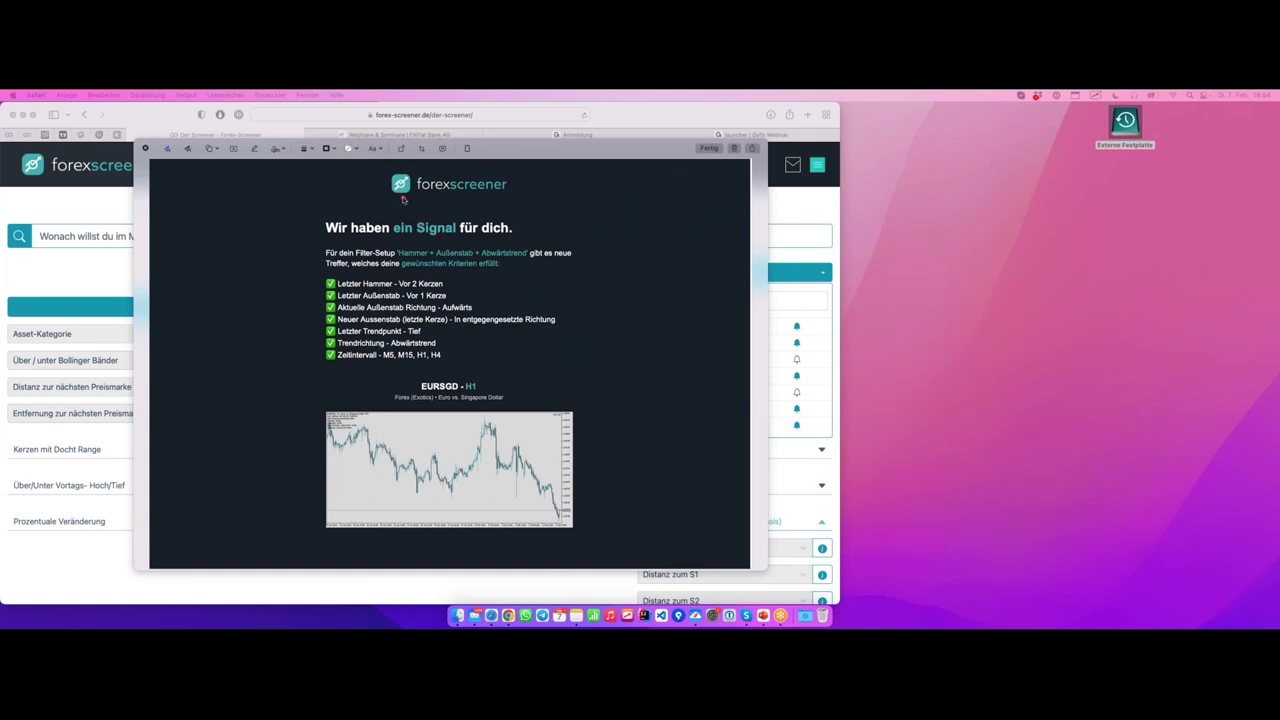
mouse_move(427, 263)
left_mouse_down()
mouse_move(400, 260)
mouse_move(530, 263)
left_mouse_up()
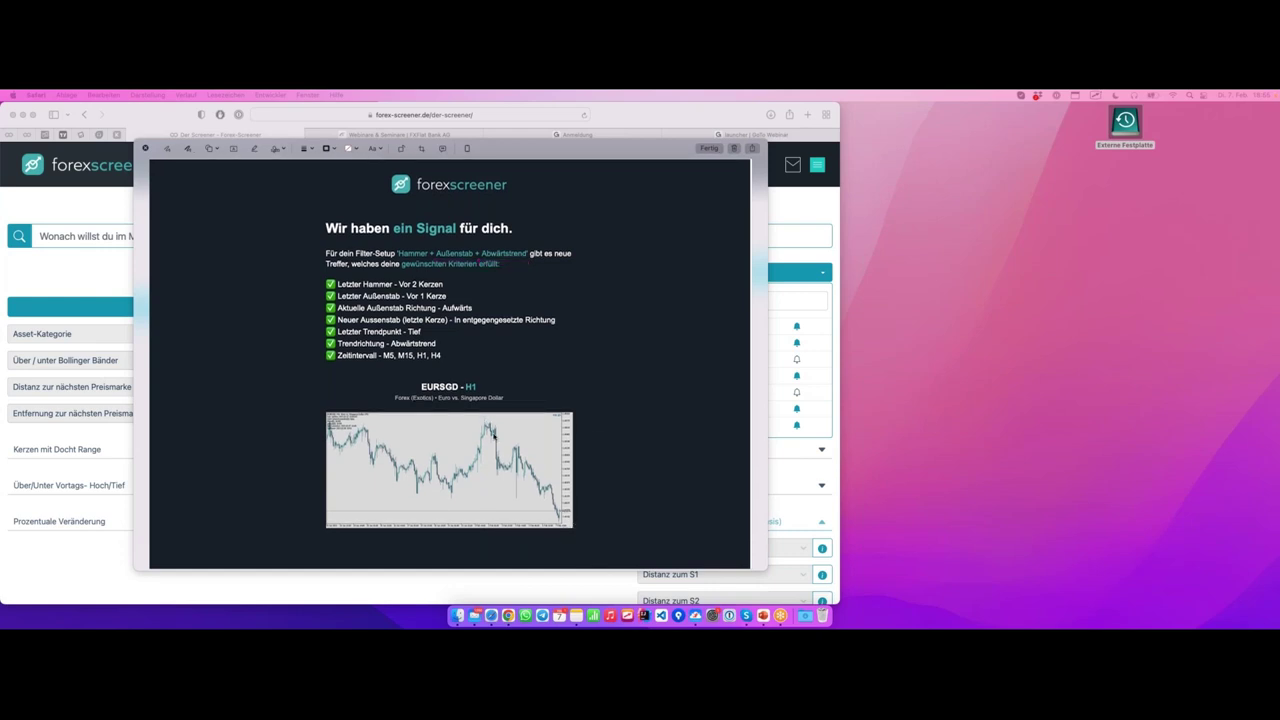
left_click(507, 214)
mouse_move(321, 272)
left_mouse_down()
mouse_move(310, 355)
mouse_move(537, 374)
mouse_move(575, 292)
mouse_move(334, 268)
mouse_move(318, 278)
left_mouse_up()
mouse_move(412, 374)
left_mouse_down()
mouse_move(418, 394)
mouse_move(487, 386)
mouse_move(406, 376)
left_mouse_up()
mouse_move(320, 400)
left_mouse_down()
mouse_move(321, 536)
mouse_move(545, 542)
mouse_move(629, 378)
mouse_move(310, 386)
left_mouse_up()
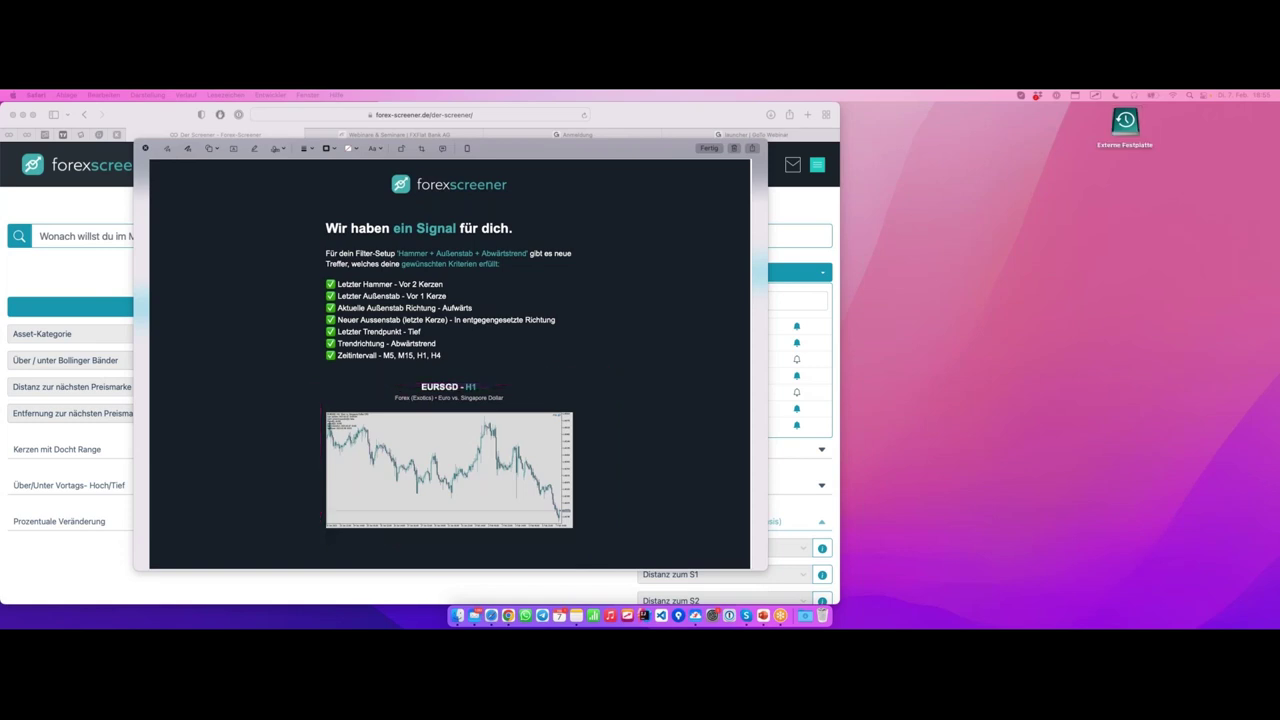
Examine the EURSGD H1 chart image in the preview window, marking the decline and latest low, and close the image.
key("ctrl+Up")
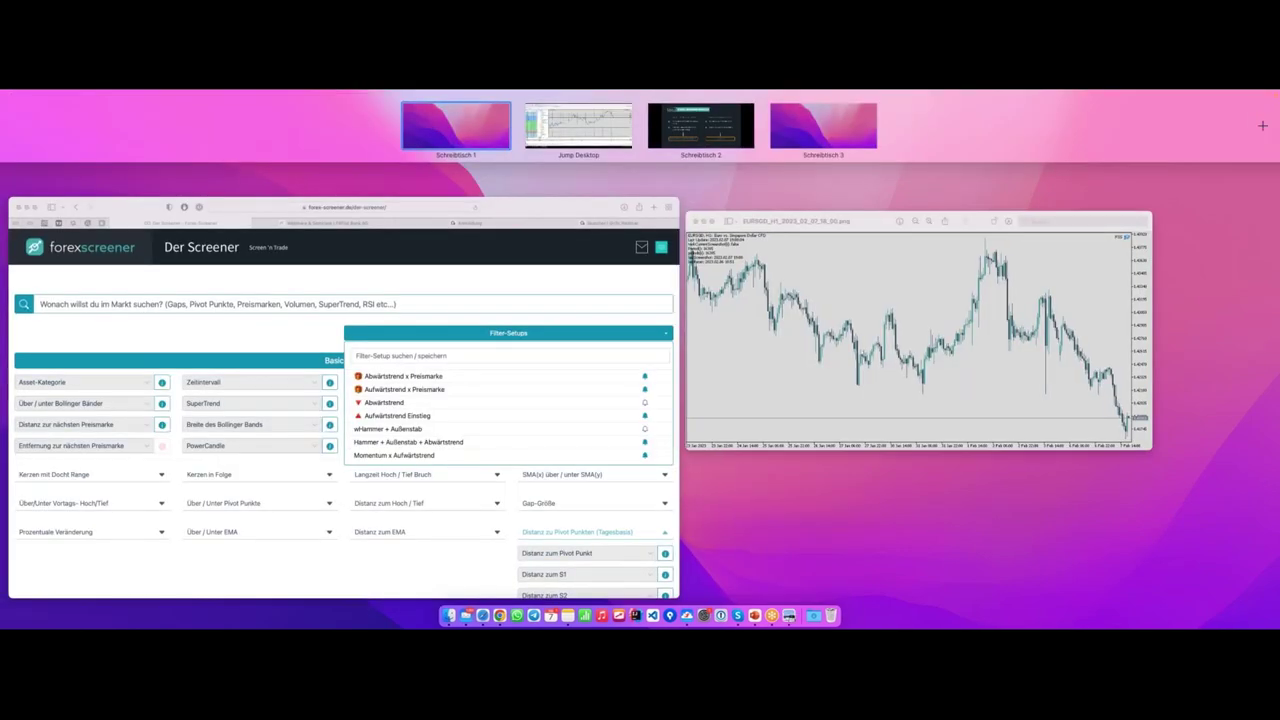
key("ctrl+Up")
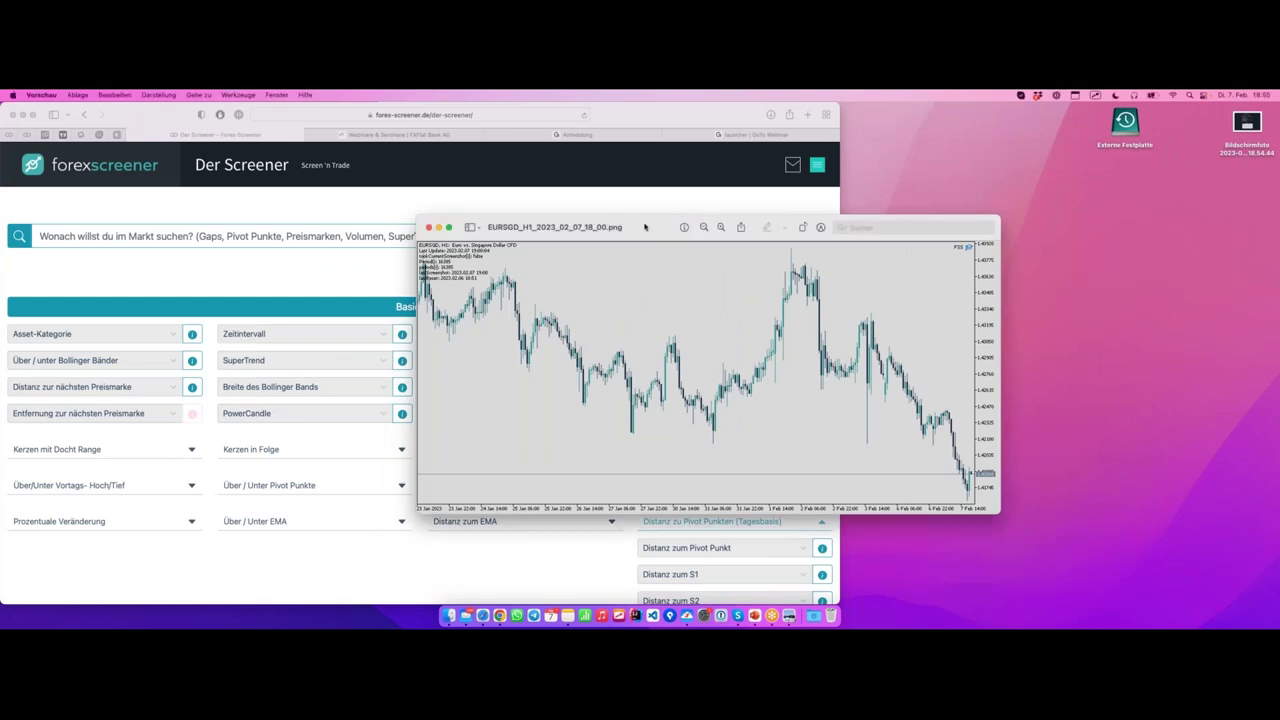
left_click_drag(636, 225, 418, 187)
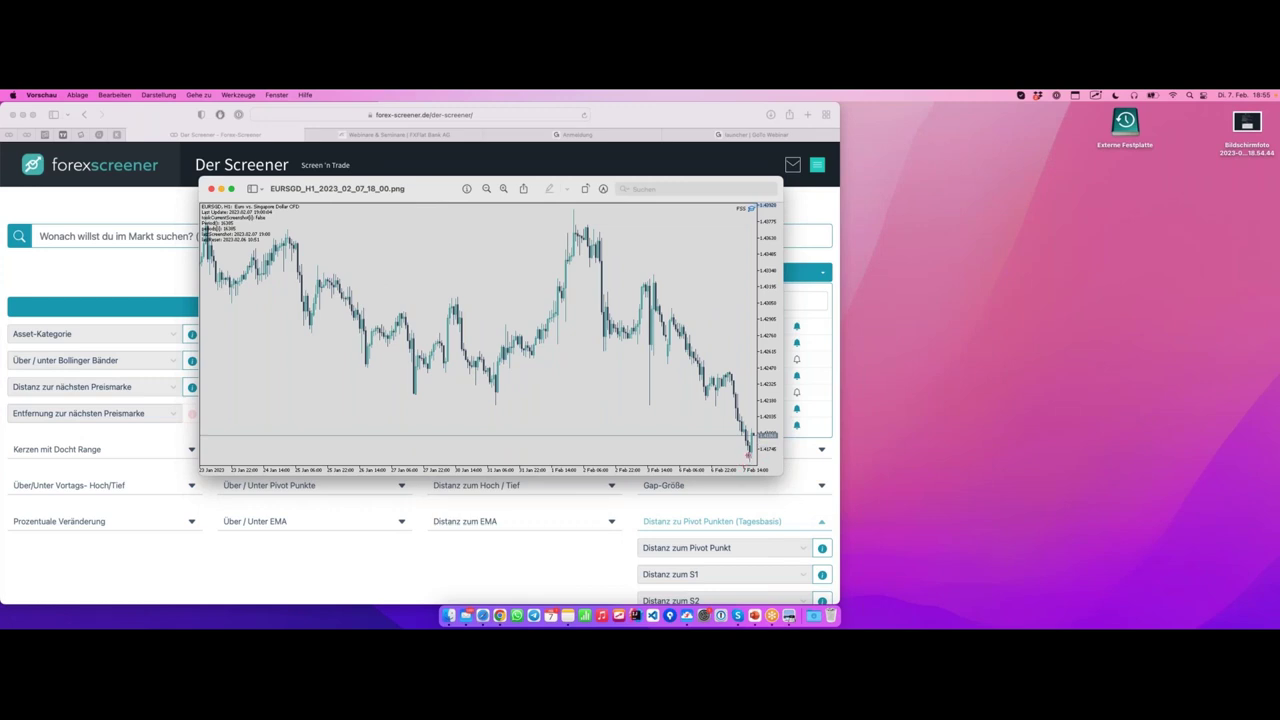
mouse_move(652, 291)
left_mouse_down()
mouse_move(672, 352)
mouse_move(740, 415)
mouse_move(752, 456)
left_mouse_up()
mouse_move(759, 446)
left_mouse_down()
mouse_move(741, 444)
mouse_move(752, 440)
mouse_move(751, 457)
left_mouse_up()
left_click(211, 189)
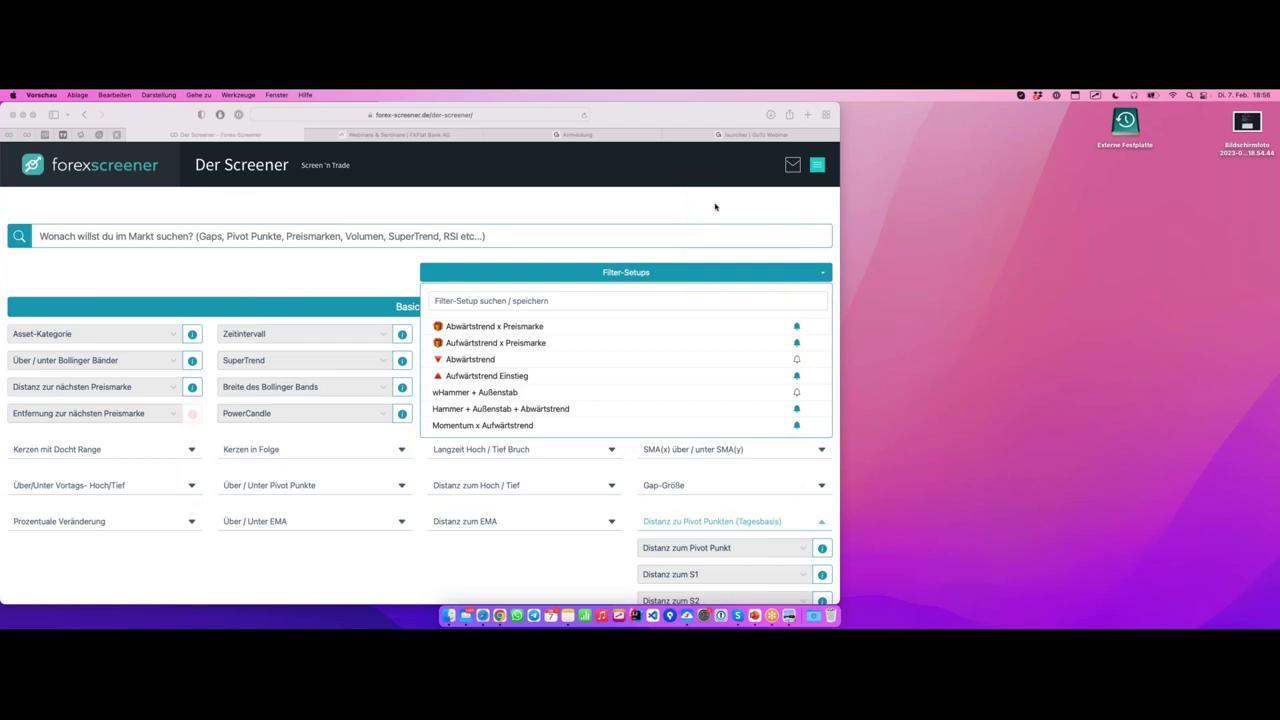
Close the list of filter setups, check the MetaTrader chart briefly and return to the screener.
left_click(677, 206)
key("ctrl+Right")
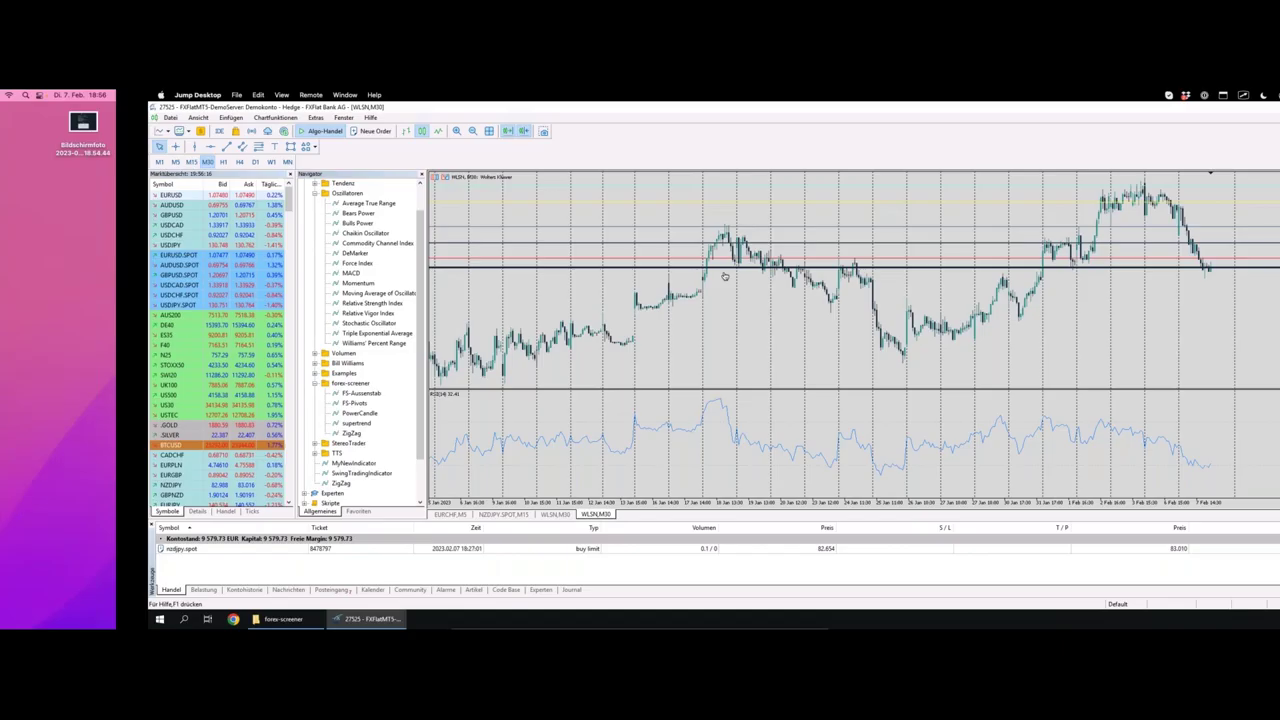
key("ctrl+Left")
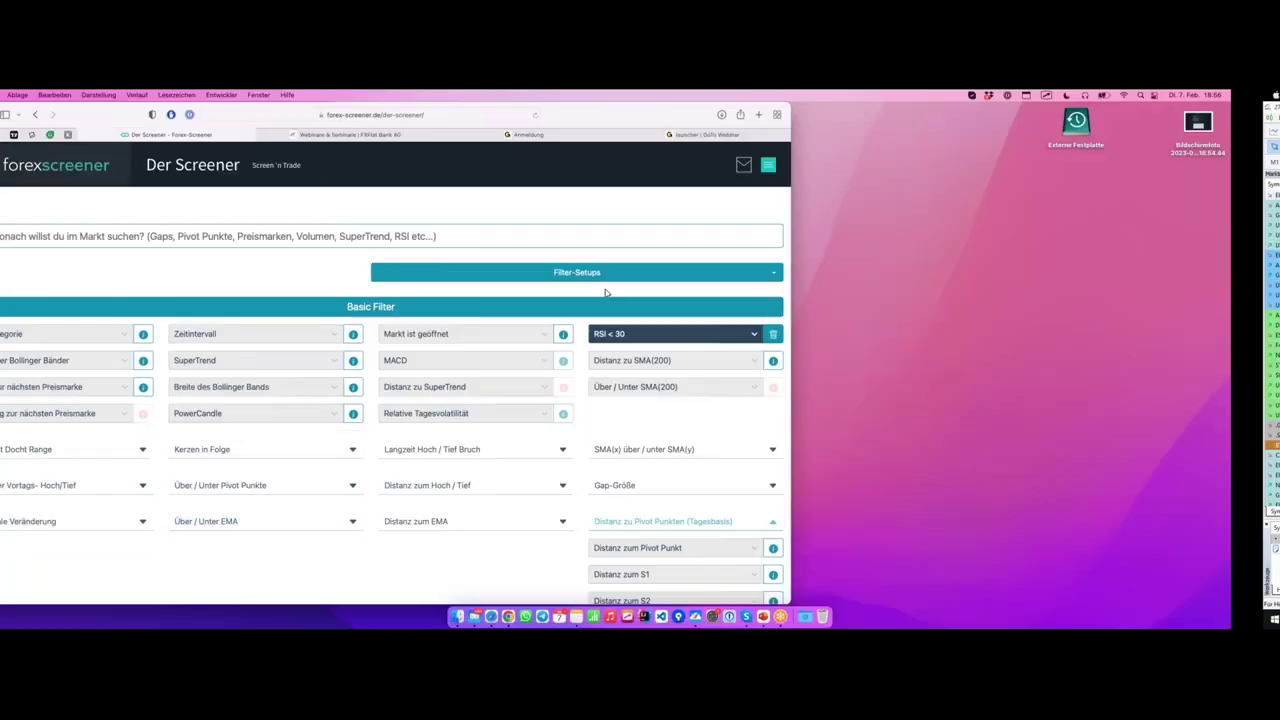
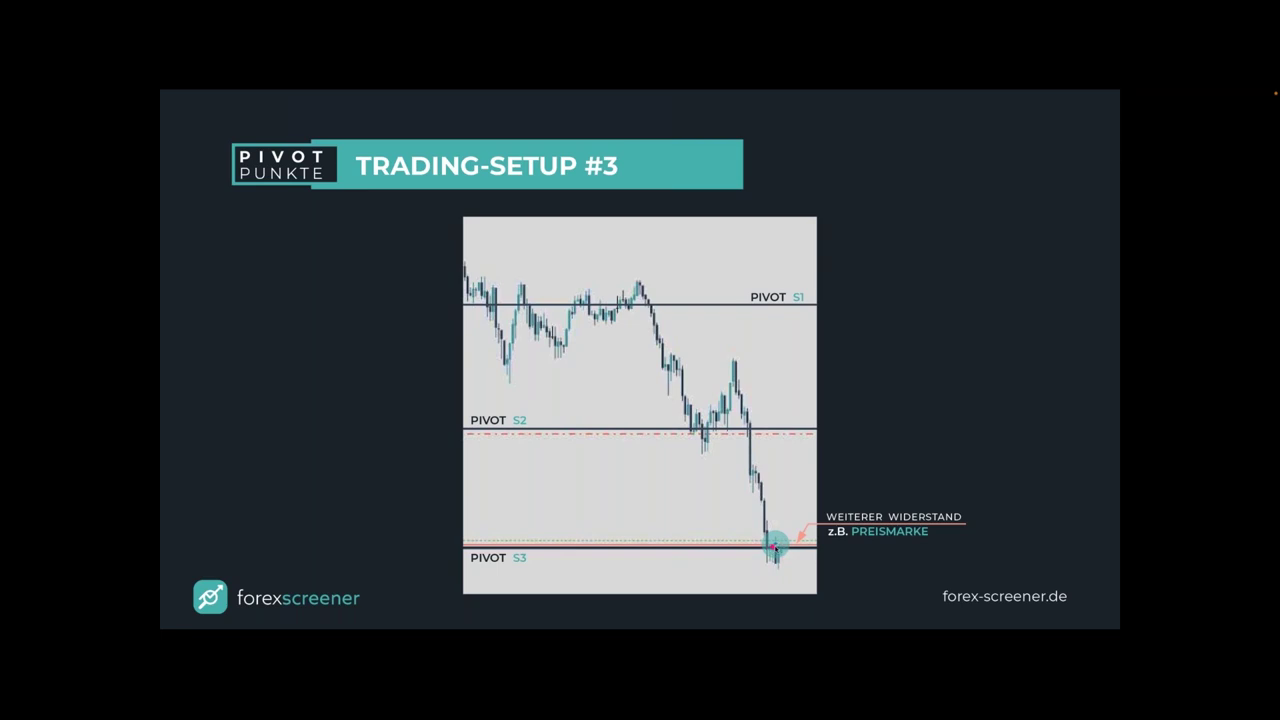
Mark the price area at pivot S3 and the possible rebound on the Trading-Setup #3 slide, and glance at the Trading-Setup #4 slide.
mouse_move(767, 551)
left_mouse_down()
mouse_move(786, 558)
mouse_move(758, 573)
mouse_move(790, 573)
left_mouse_up()
left_click_drag(772, 545, 800, 471)
key("Right")
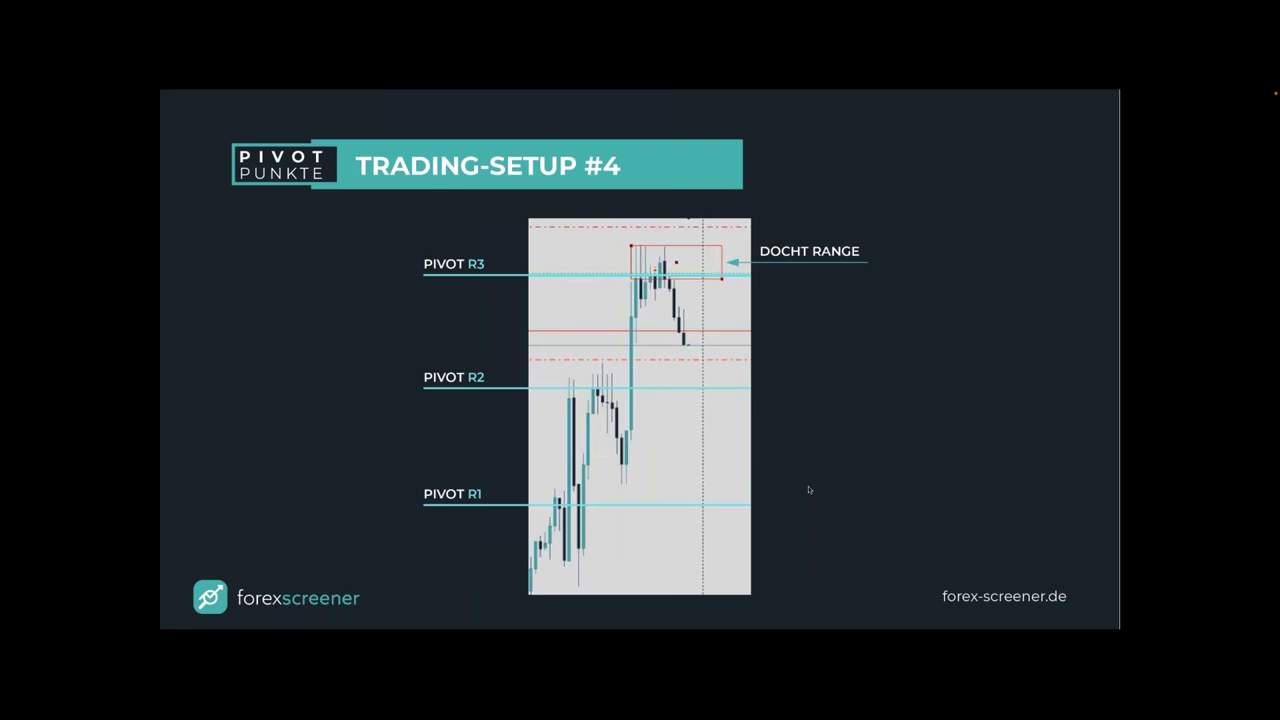
key("Left")
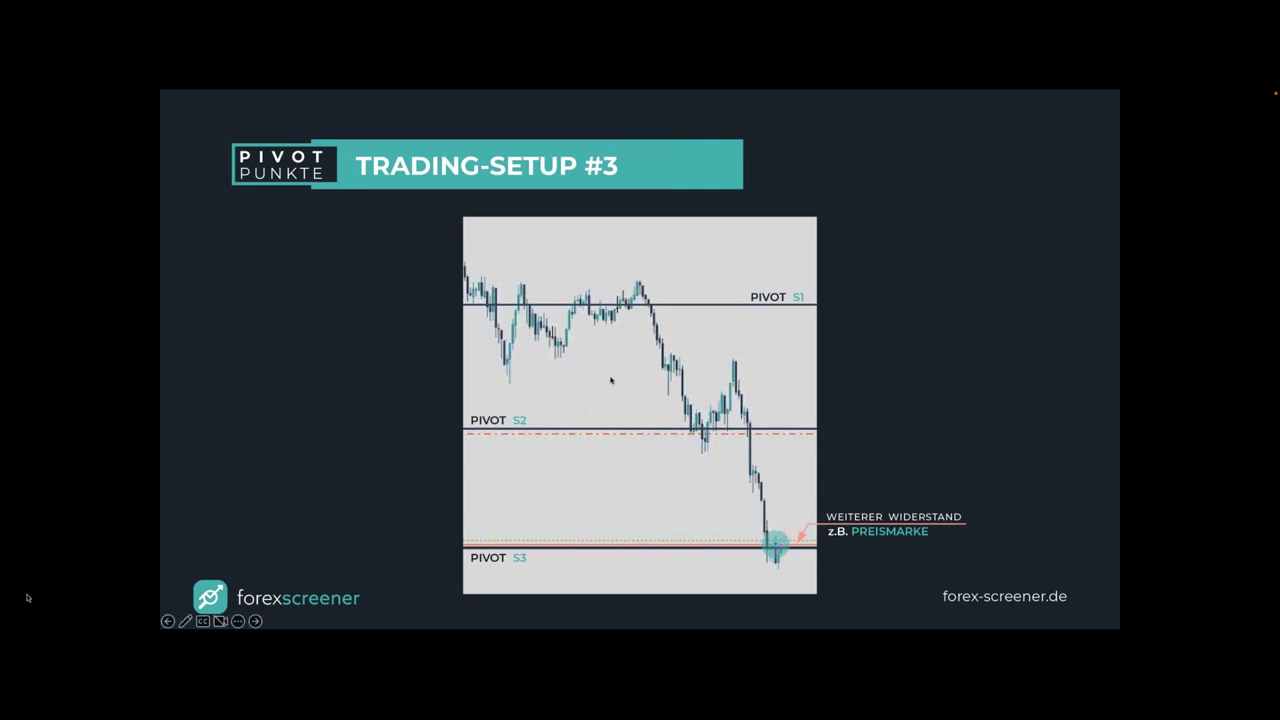
Switch back to the Forex-Screener and remove the RSI < 30 filter and the daily pivot S3 distance filter.
key("ctrl+Left")
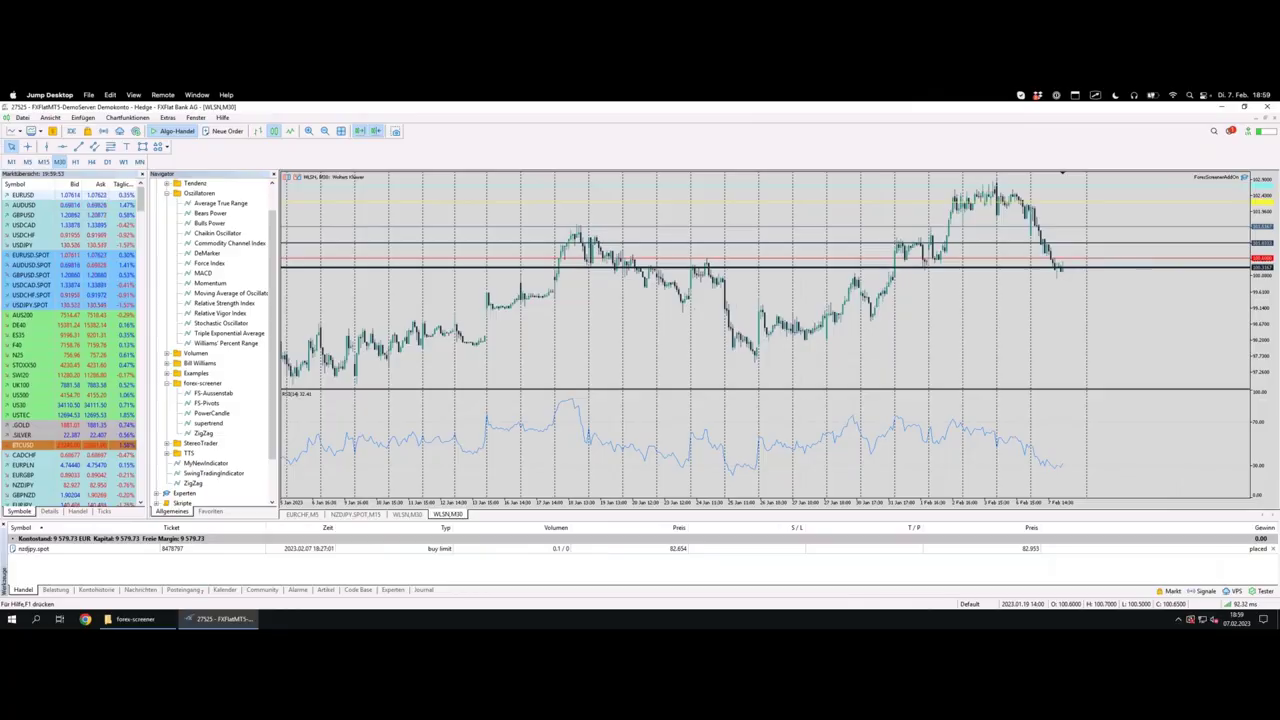
key("ctrl+Left")
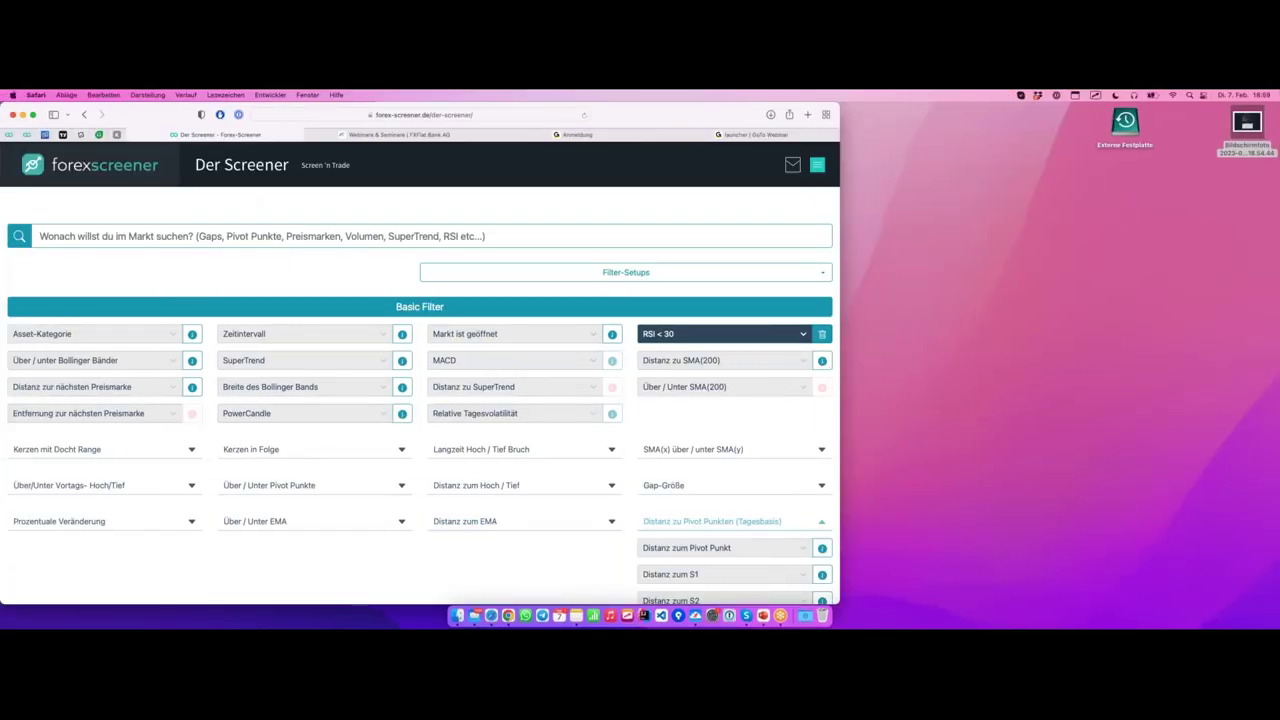
left_click(822, 334)
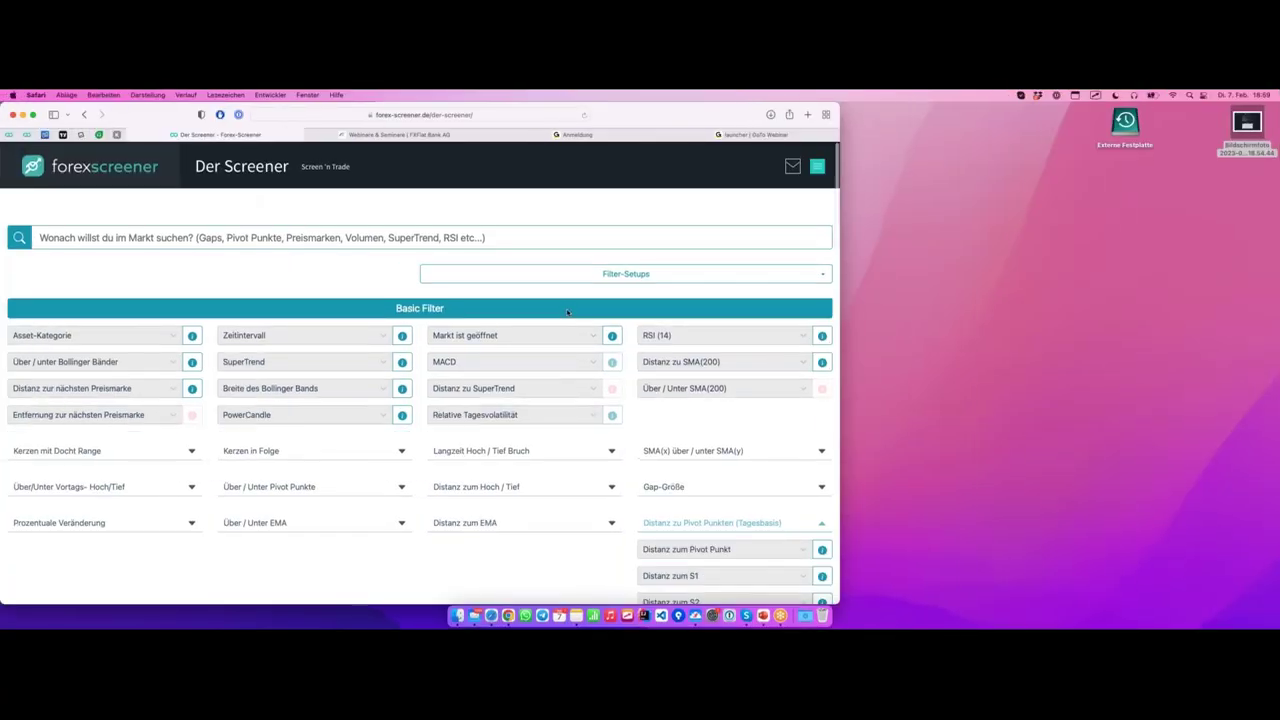
scroll(567, 312, "down", 10)
left_click(822, 258)
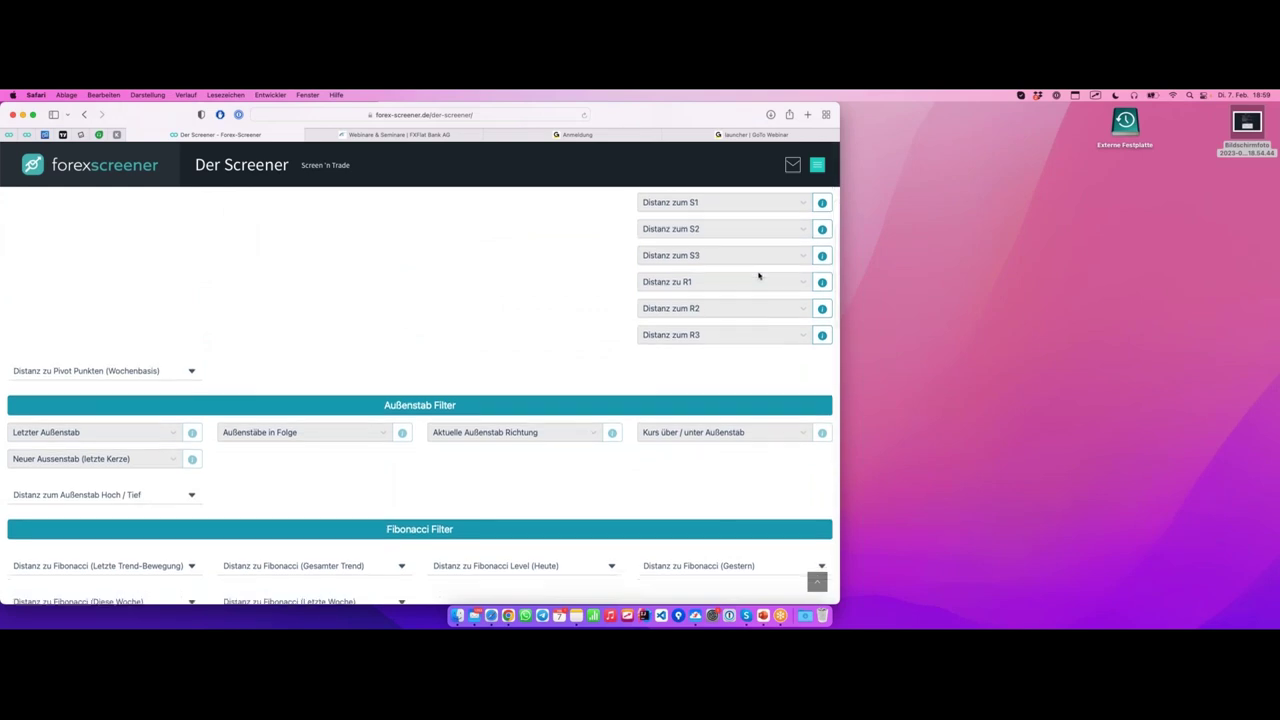
Set the daily pivot filter for the distance to R3 to Distanz < 0.1%.
scroll(758, 275, "down", 1)
scroll(758, 275, "up", 3)
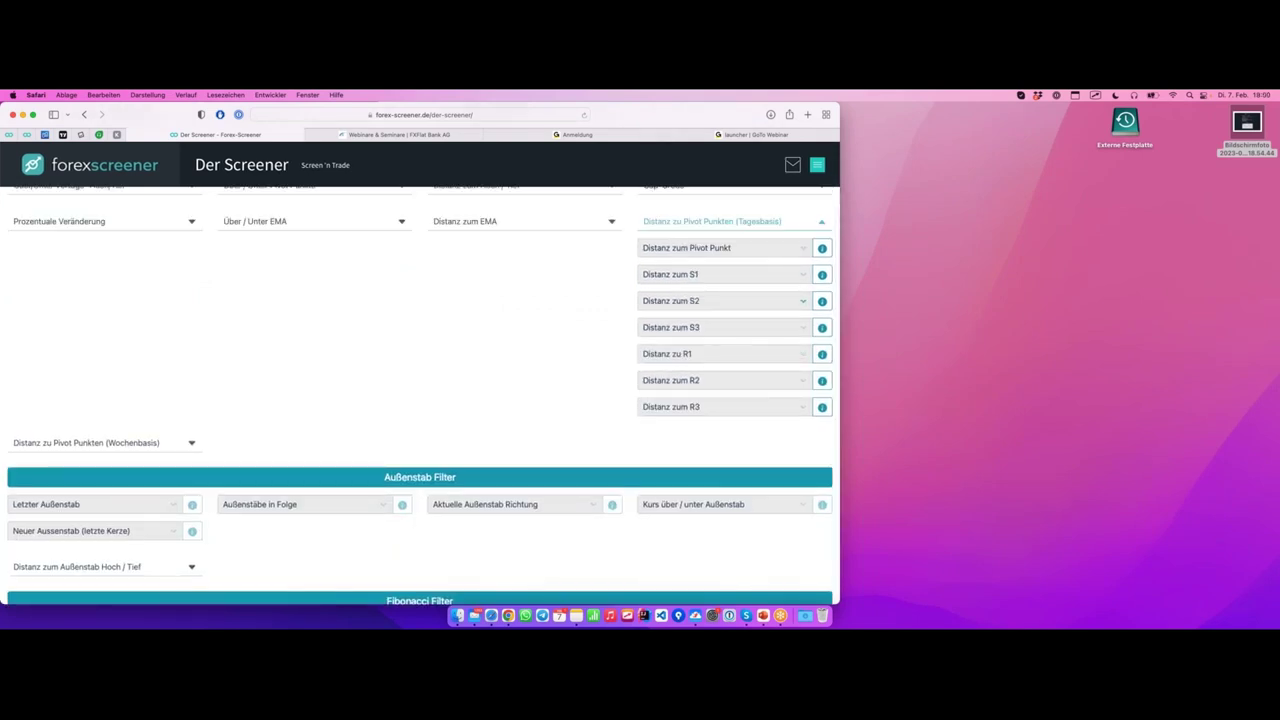
scroll(602, 311, "up", 5)
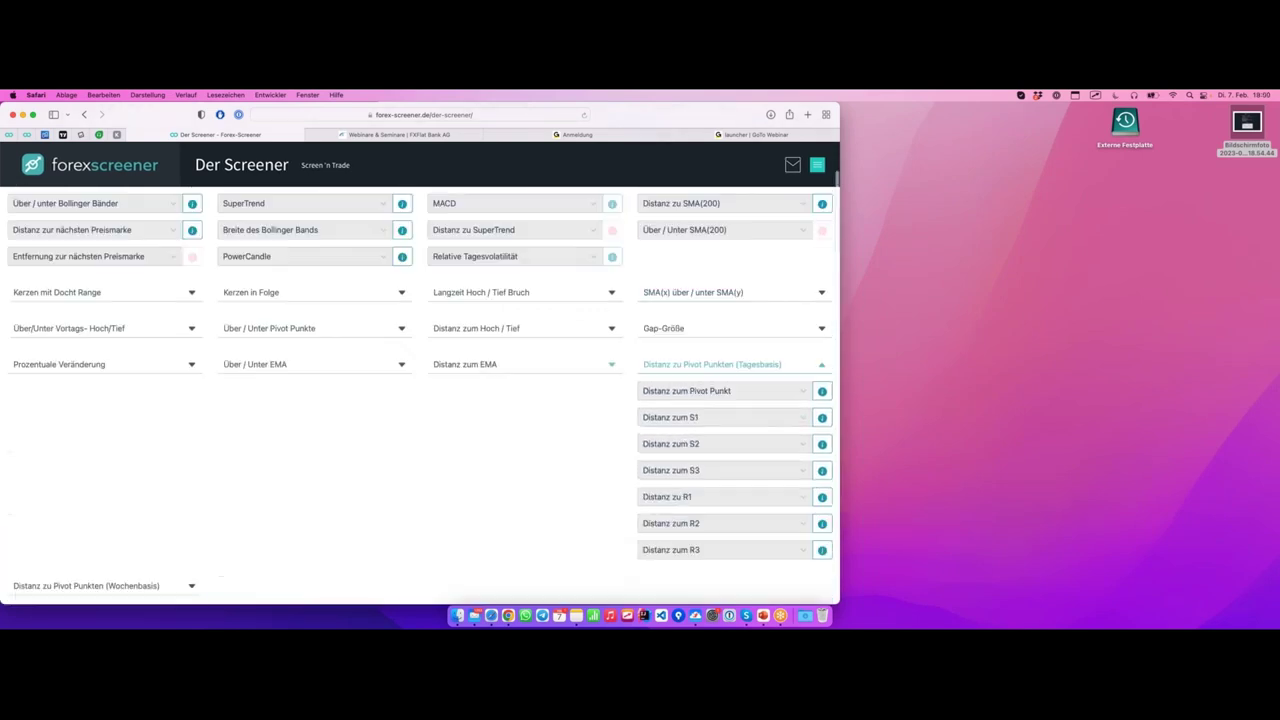
scroll(602, 311, "down", 4)
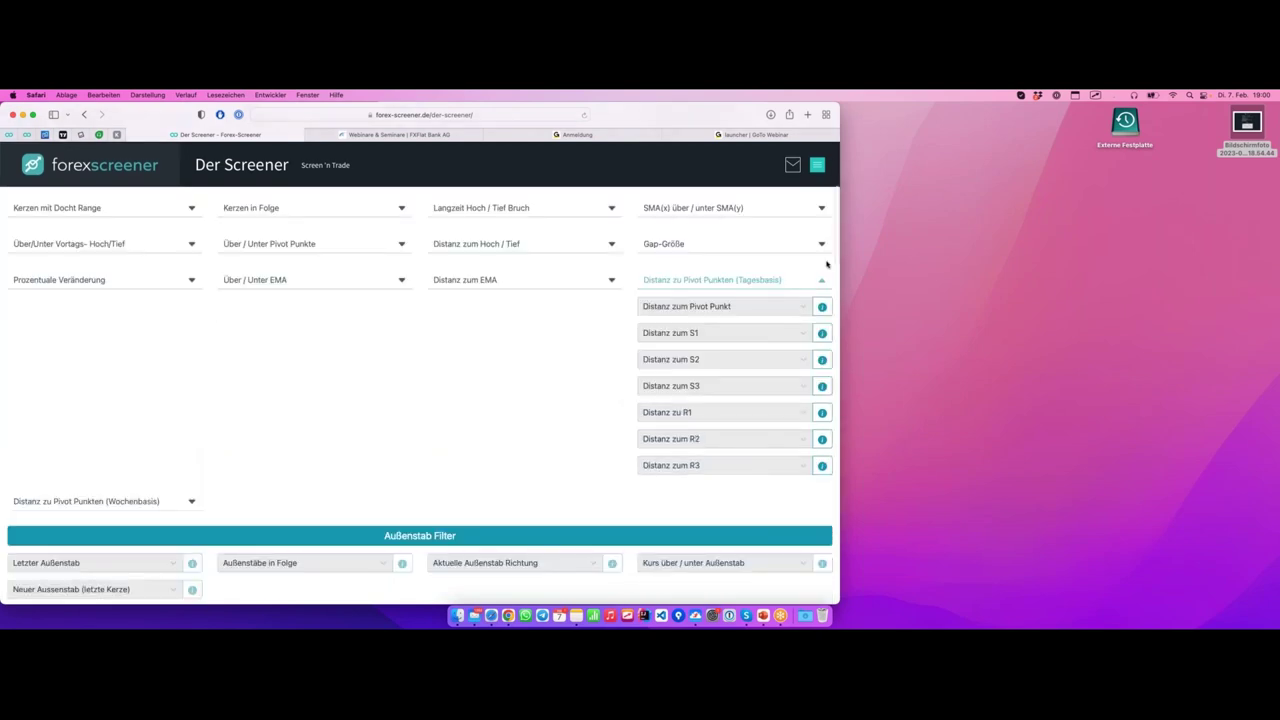
left_click(766, 465)
left_click(705, 505)
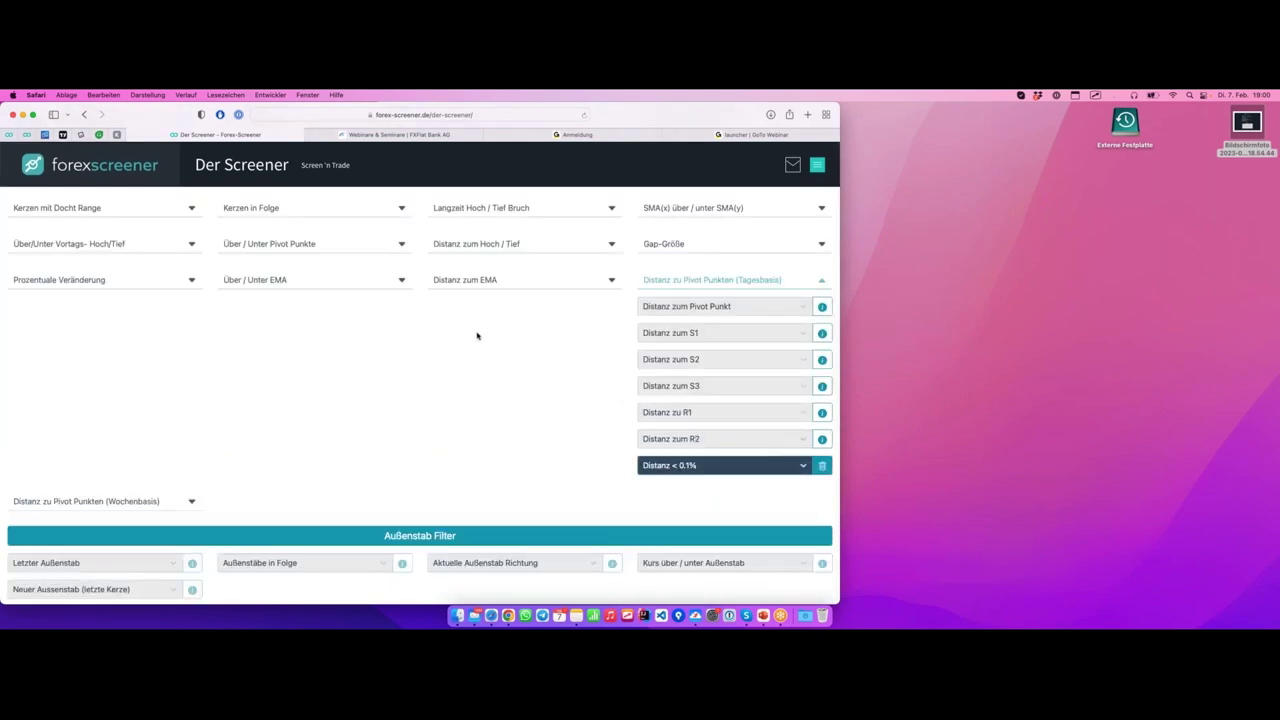
Restrict the asset category to Forex (Majors), Forex (Minors) and Index, and set the time interval to H1.
scroll(462, 336, "up", 5)
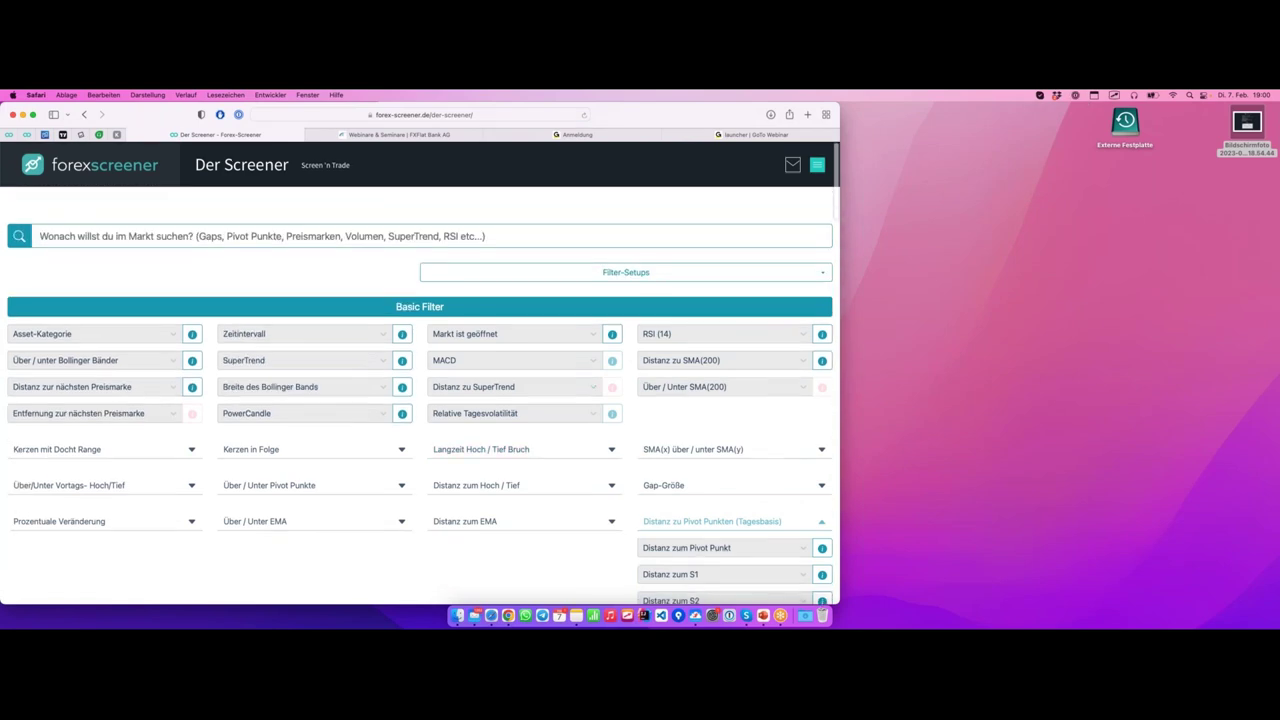
left_click(118, 334)
left_click(90, 355)
left_click(99, 337)
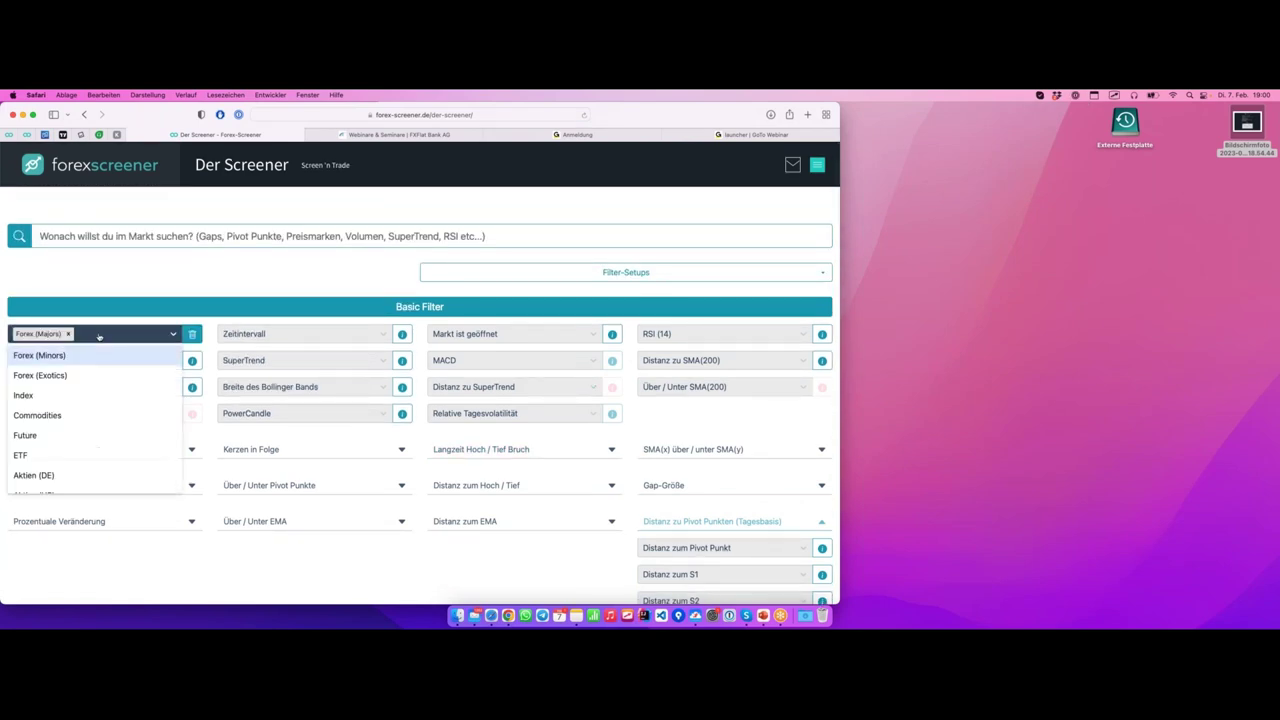
left_click(88, 356)
left_click(152, 336)
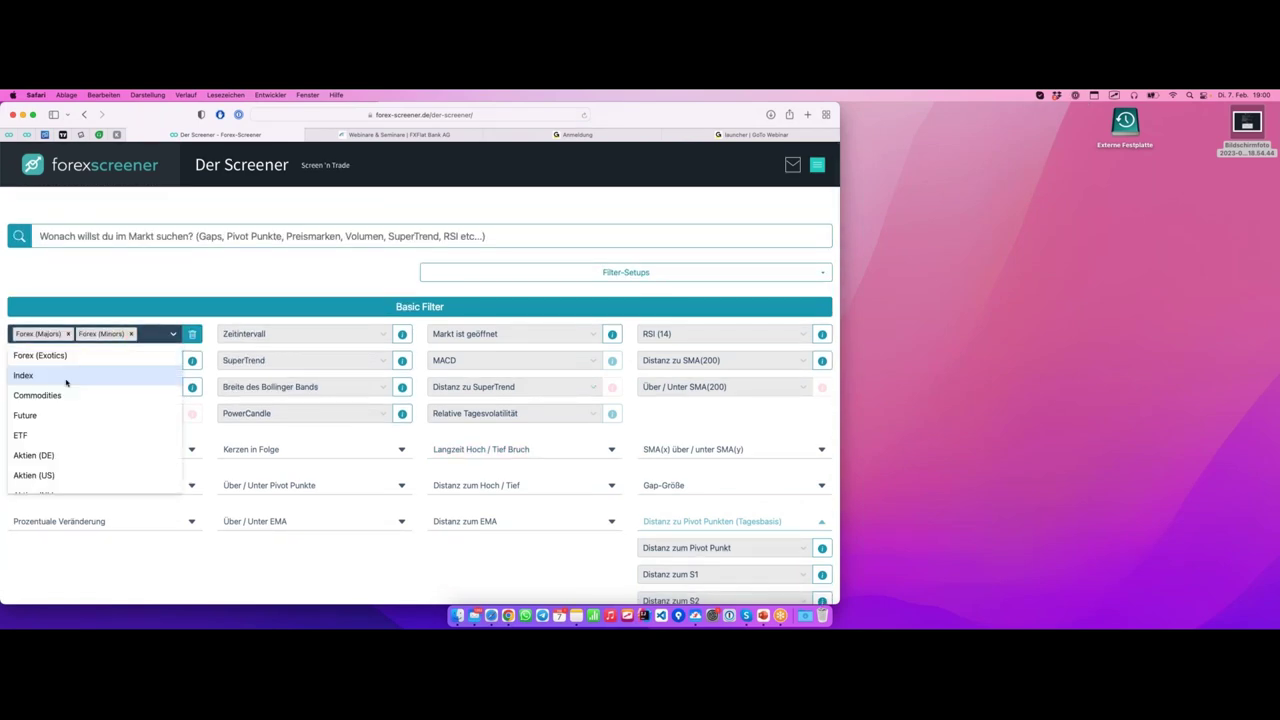
left_click(66, 382)
left_click(260, 337)
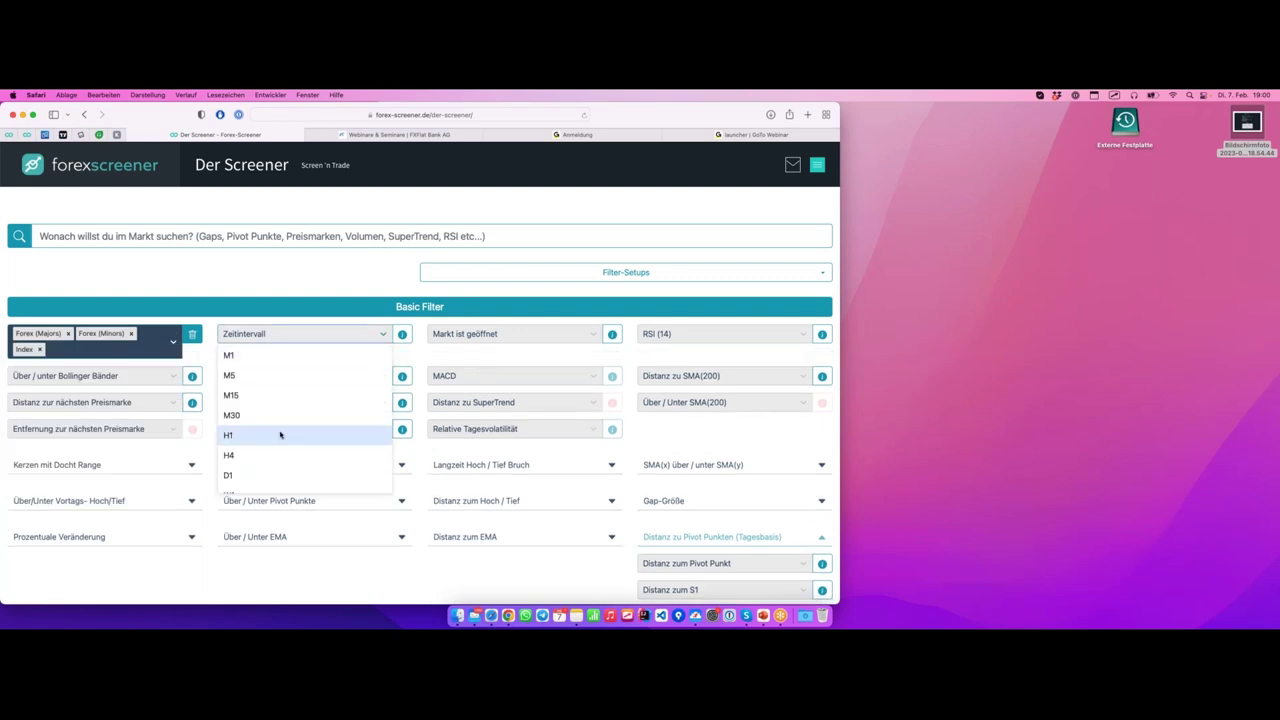
left_click(280, 435)
Check the search results for the R3 combination, marking the R3 distance filter and pointing out the number of hits.
scroll(280, 435, "down", 15)
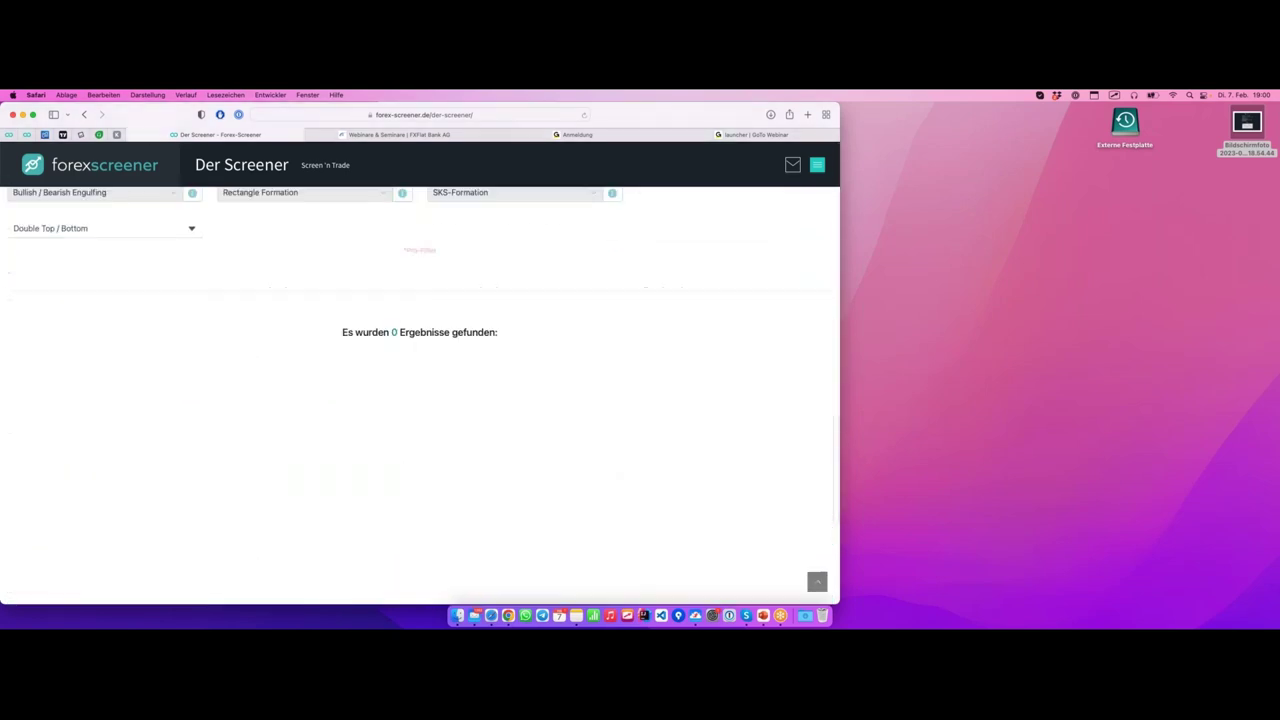
scroll(621, 321, "up", 10)
scroll(621, 321, "up", 1)
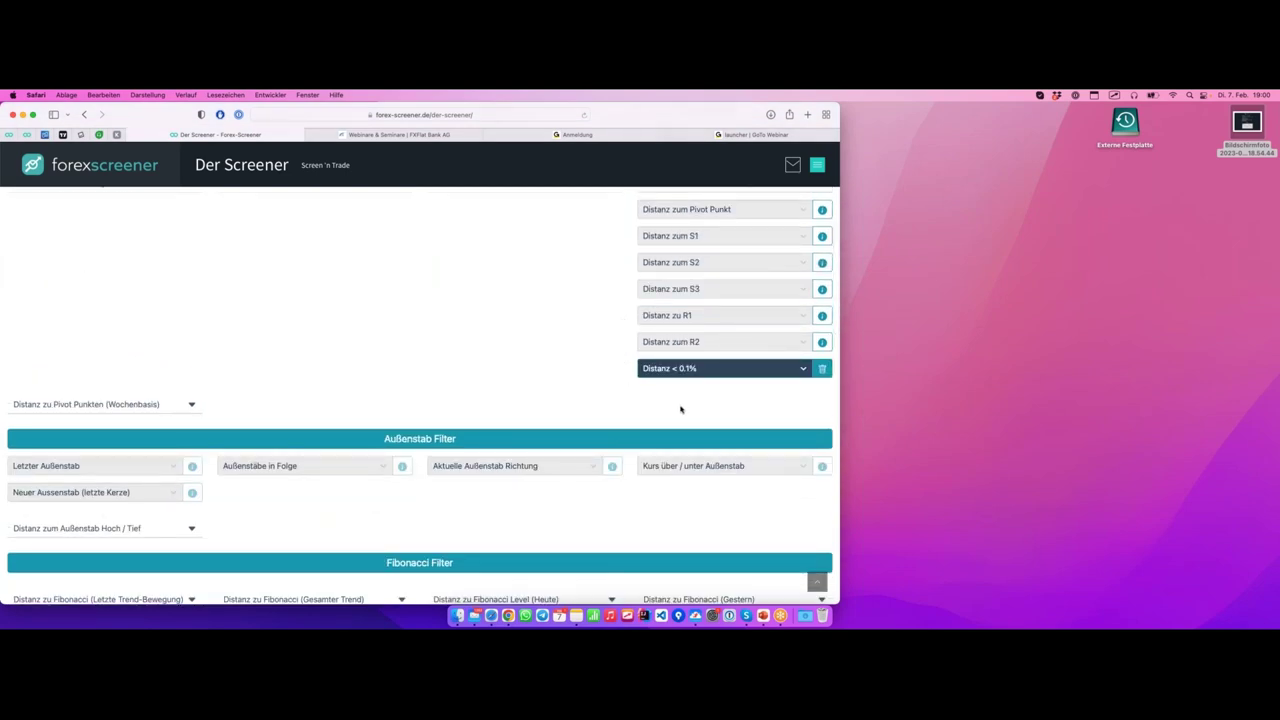
scroll(687, 404, "down", 1)
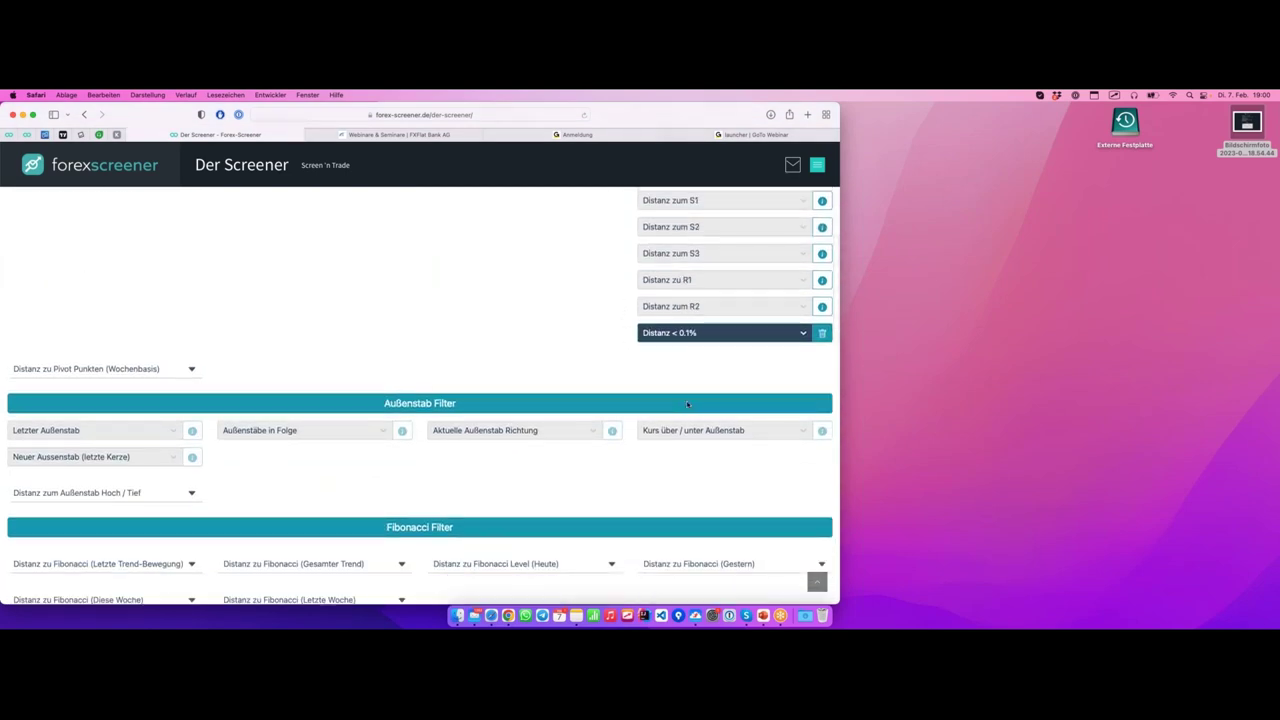
mouse_move(634, 331)
left_mouse_down()
mouse_move(718, 305)
mouse_move(642, 298)
left_mouse_up()
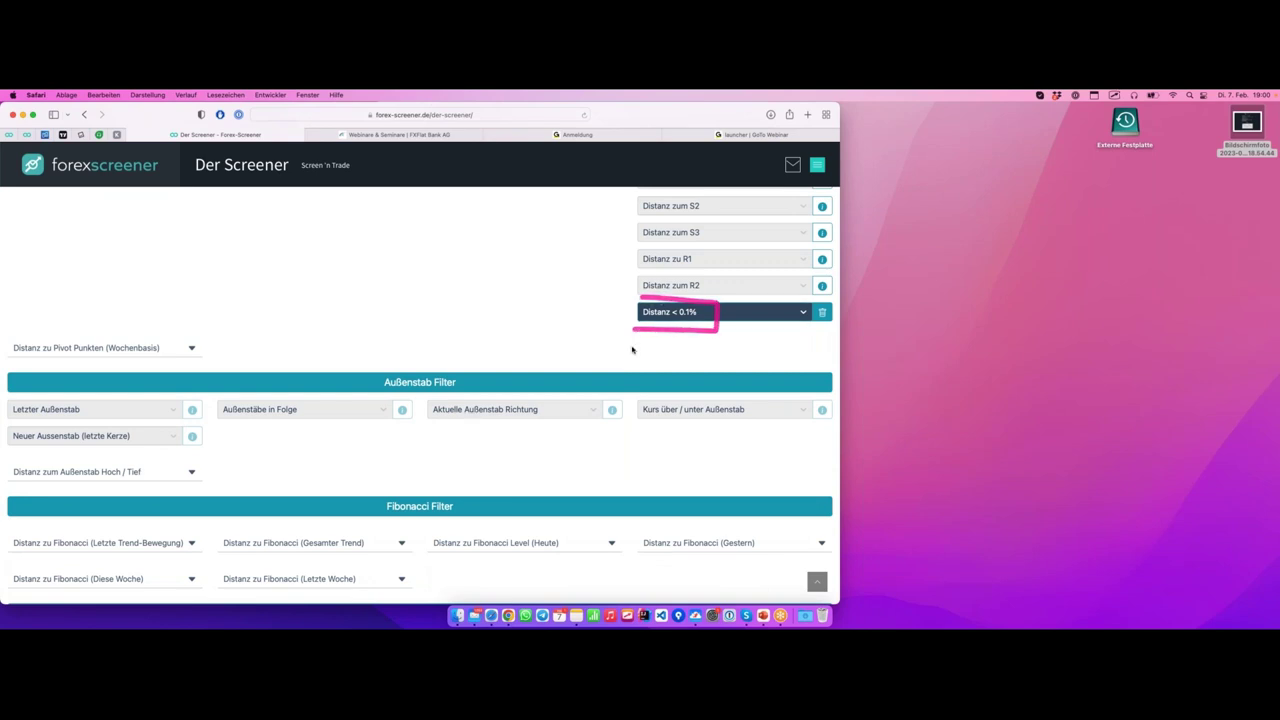
scroll(620, 366, "down", 6)
scroll(620, 370, "down", 6)
mouse_move(362, 434)
left_mouse_down()
mouse_move(414, 434)
mouse_move(415, 417)
mouse_move(397, 402)
mouse_move(343, 429)
mouse_move(365, 432)
left_mouse_up()
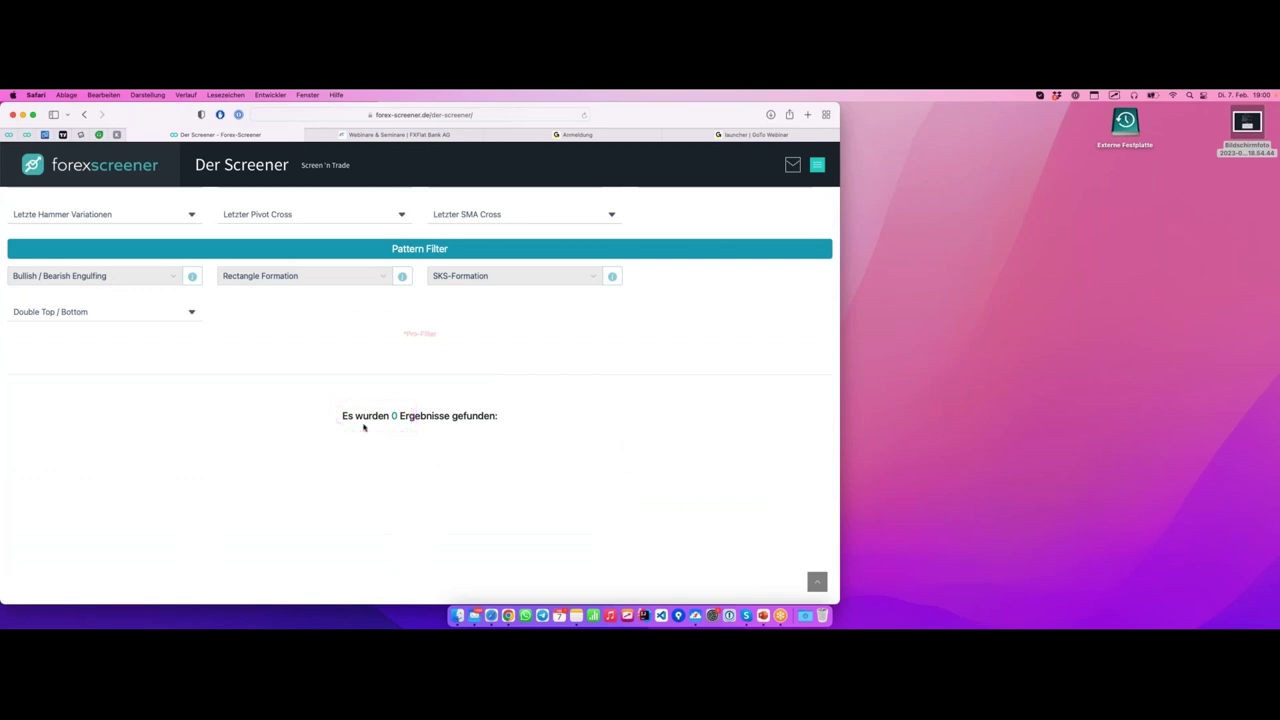
Replace the R3 distance filter with a daily pivot S3 filter of Distanz < 0.1%, and view the matching markets.
scroll(565, 386, "up", 3)
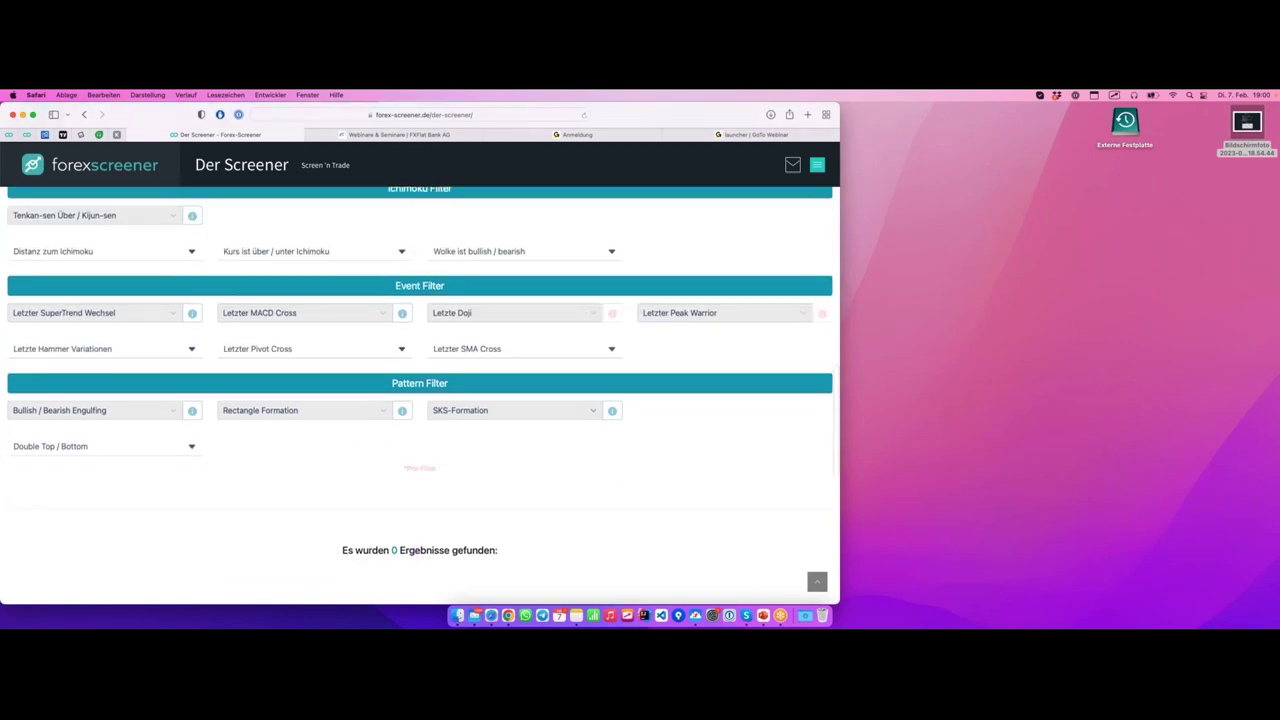
scroll(566, 390, "up", 20)
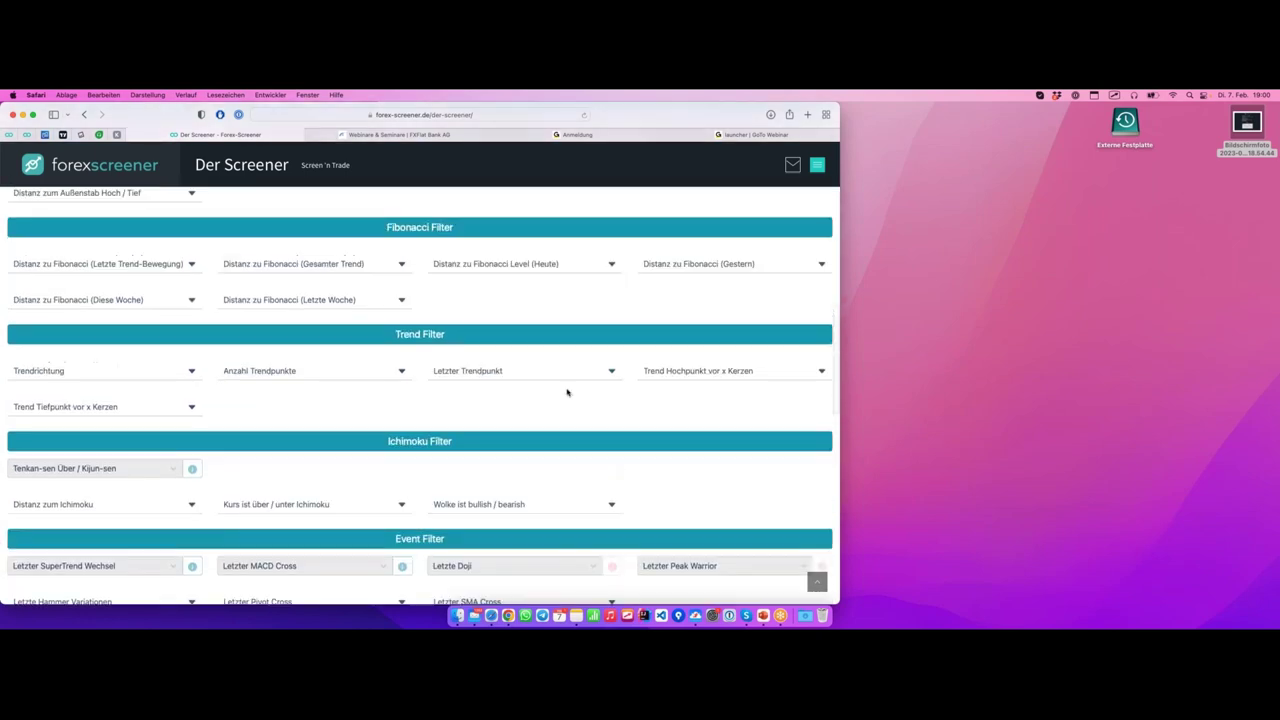
scroll(568, 391, "up", 1)
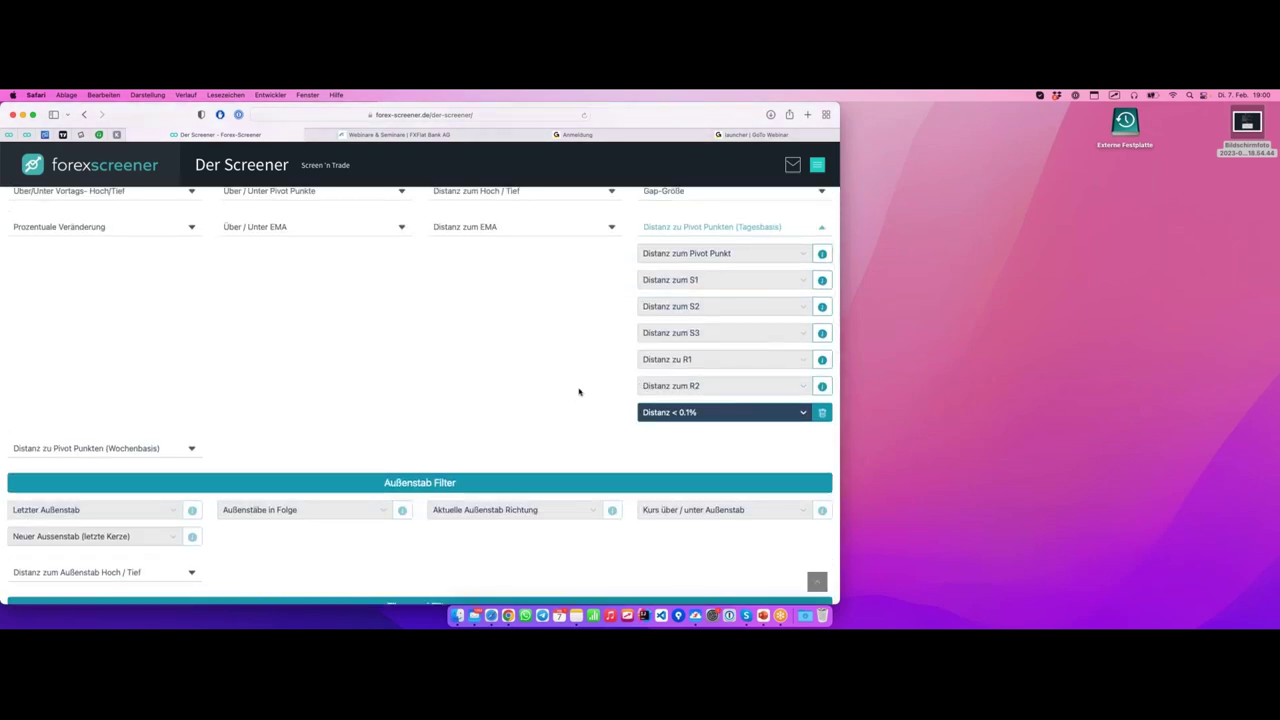
left_click(708, 333)
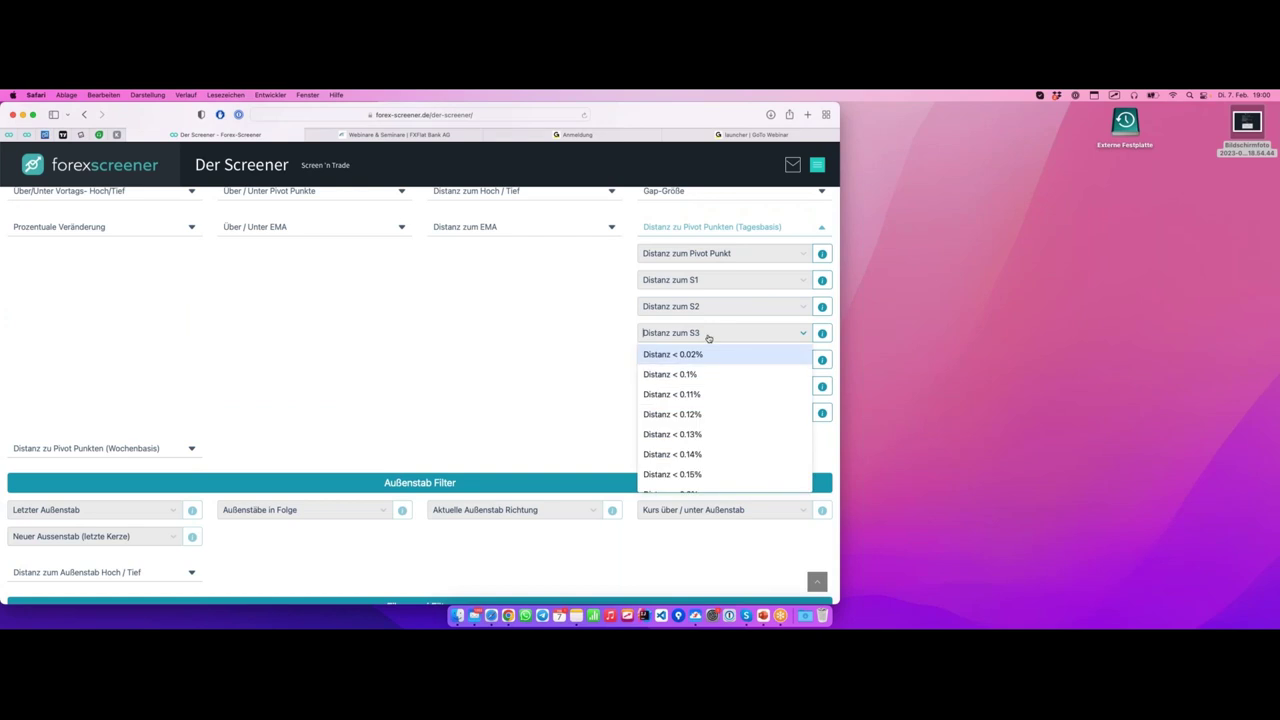
left_click(700, 374)
scroll(555, 370, "down", 10)
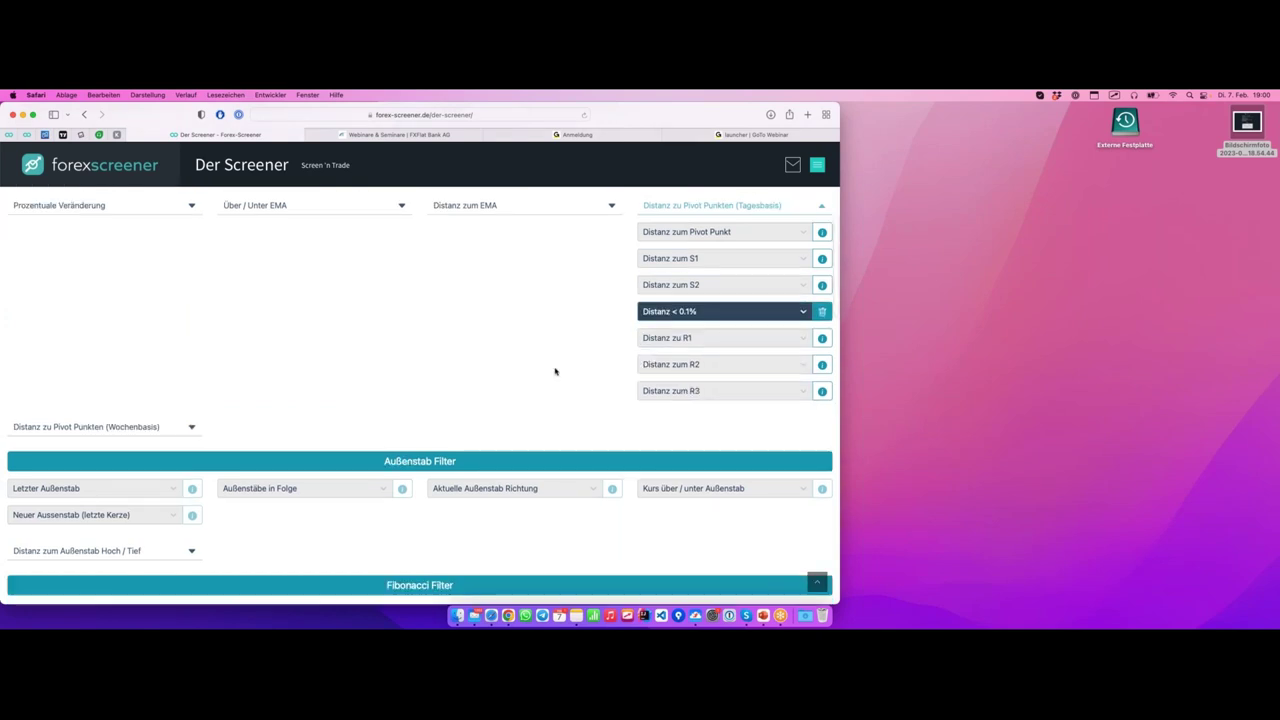
scroll(557, 370, "down", 10)
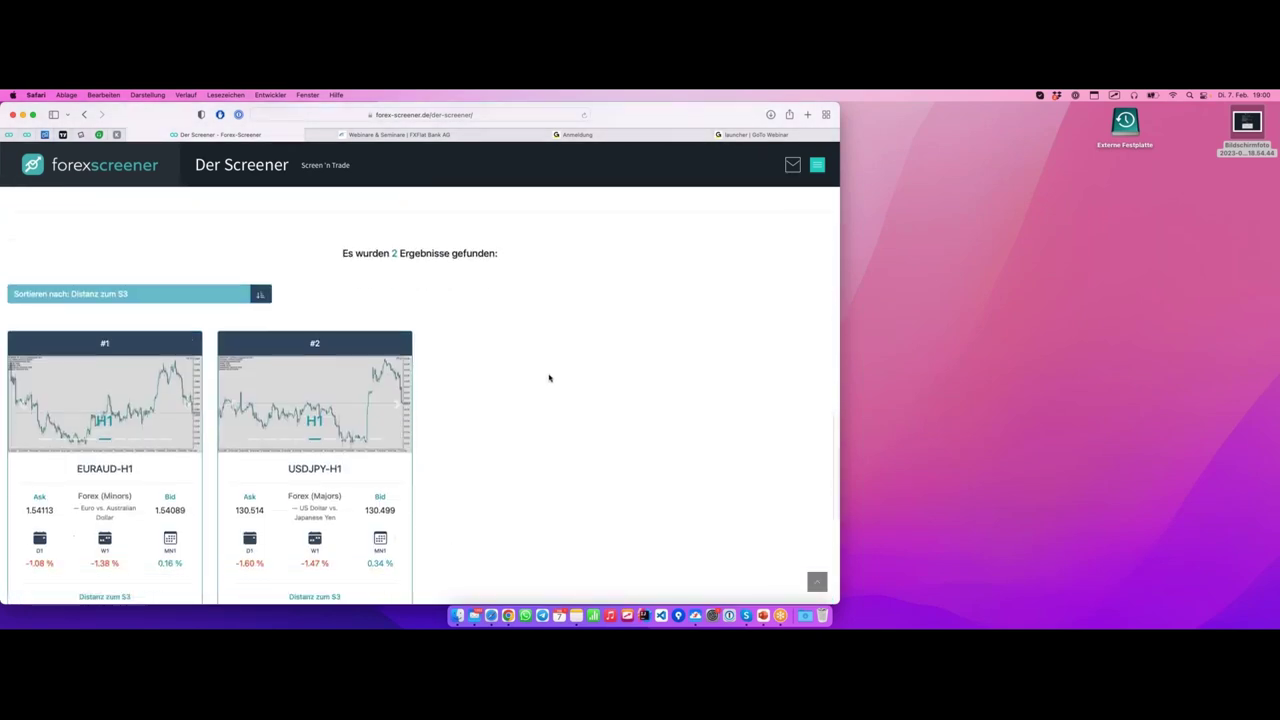
Search the filters for "prei", mark Distanz zur nächsten Preismarke and set it to Distanz < 0.1%.
scroll(523, 363, "up", 10)
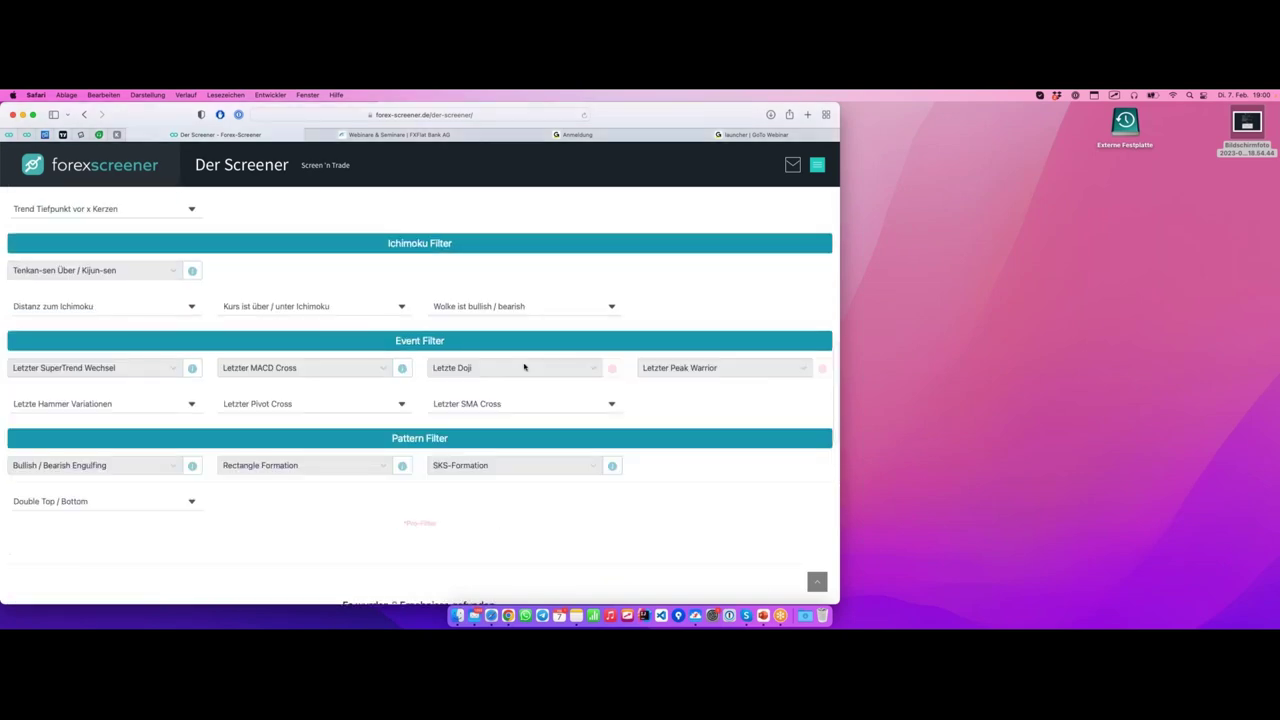
scroll(524, 366, "up", 10)
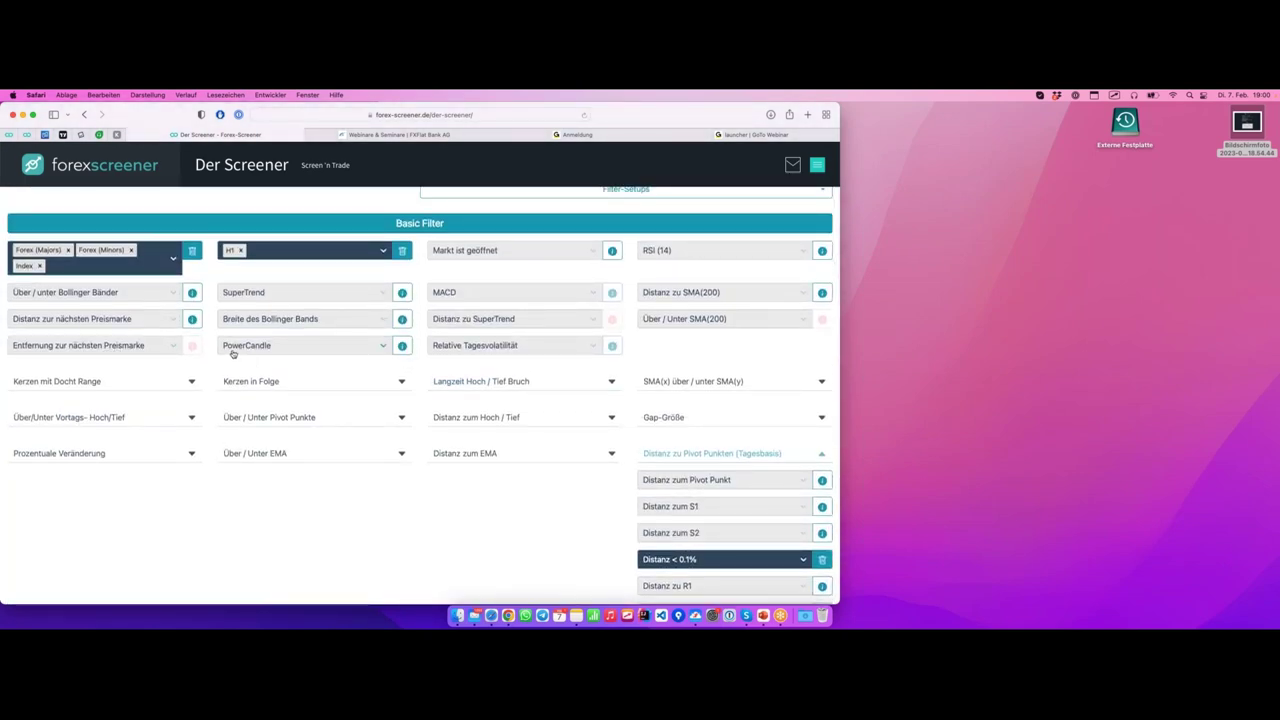
scroll(220, 300, "up", 2)
left_click(252, 235)
type("prei")
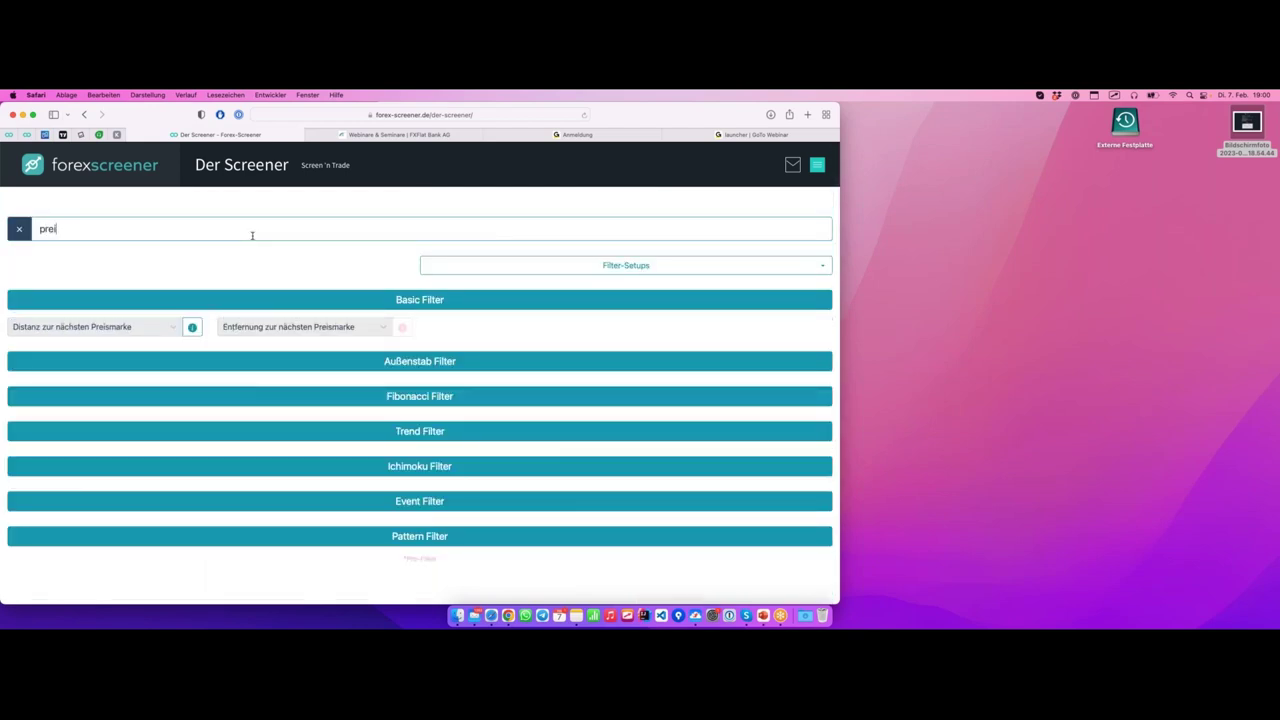
mouse_move(25, 339)
left_mouse_down()
mouse_move(217, 328)
mouse_move(158, 300)
left_mouse_up()
mouse_move(72, 310)
left_mouse_down()
mouse_move(6, 337)
mouse_move(30, 346)
left_mouse_up()
left_click(101, 325)
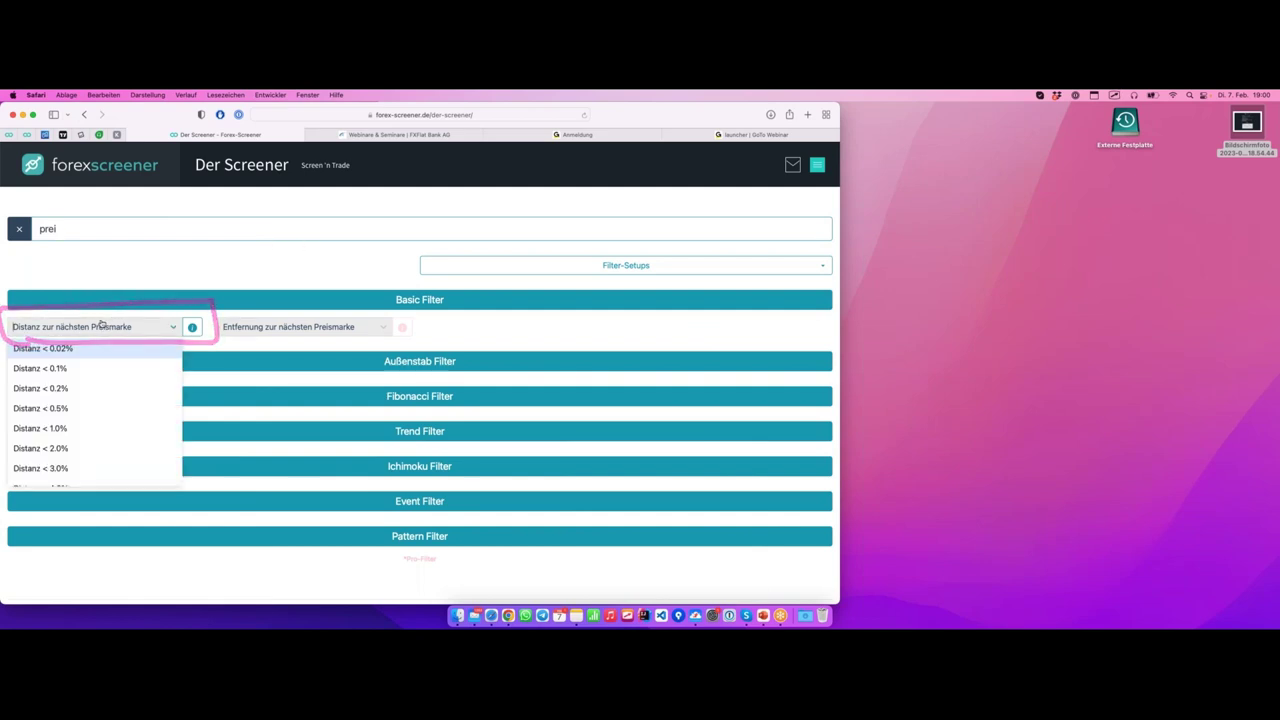
left_click(104, 369)
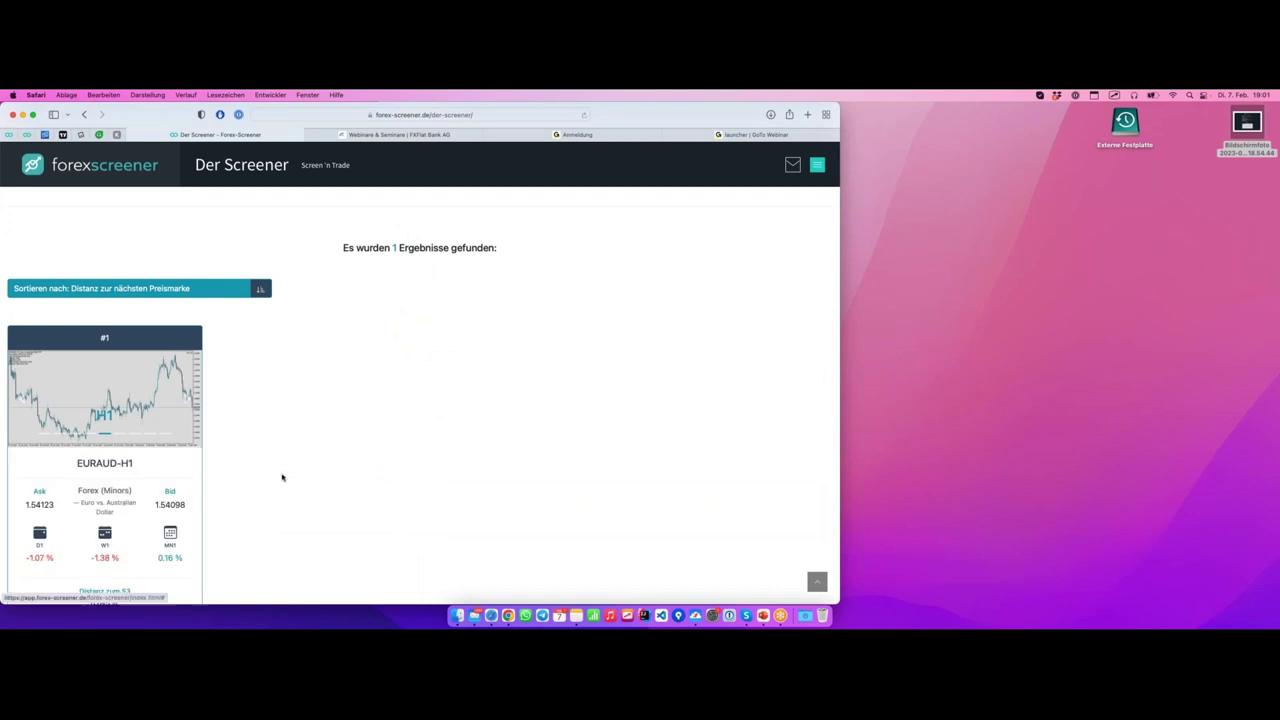
Open the EURAUD H1 chart from the screener result and switch to MetaTrader to view it.
left_click(145, 489)
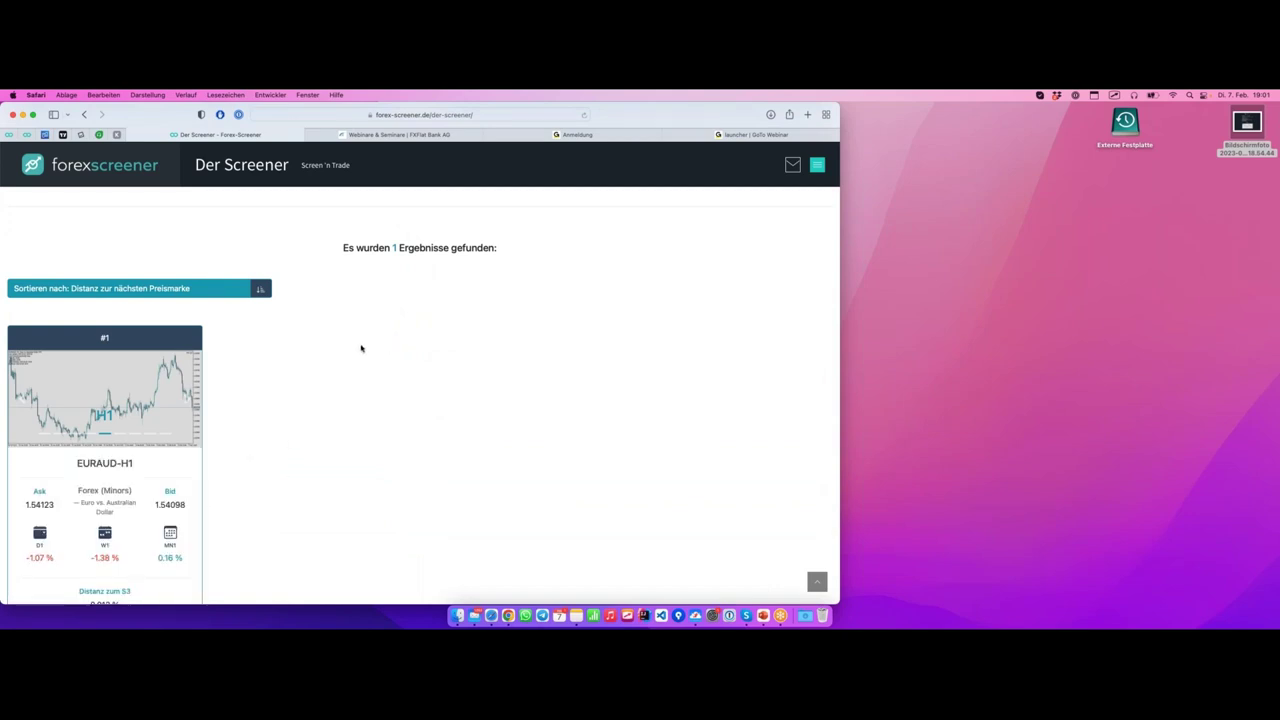
key("ctrl+Right")
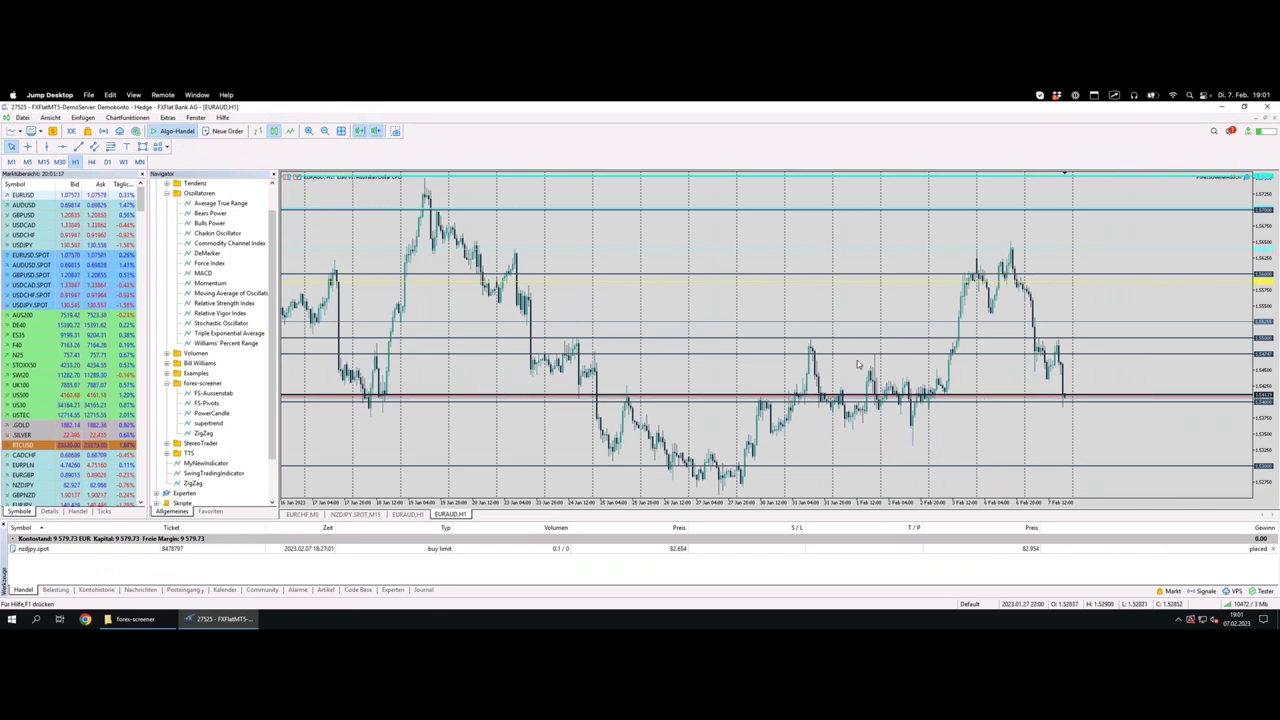
Examine the latest EURAUD H1 candles up close and underline the daily S3 pivot level at the current price.
key("plus")
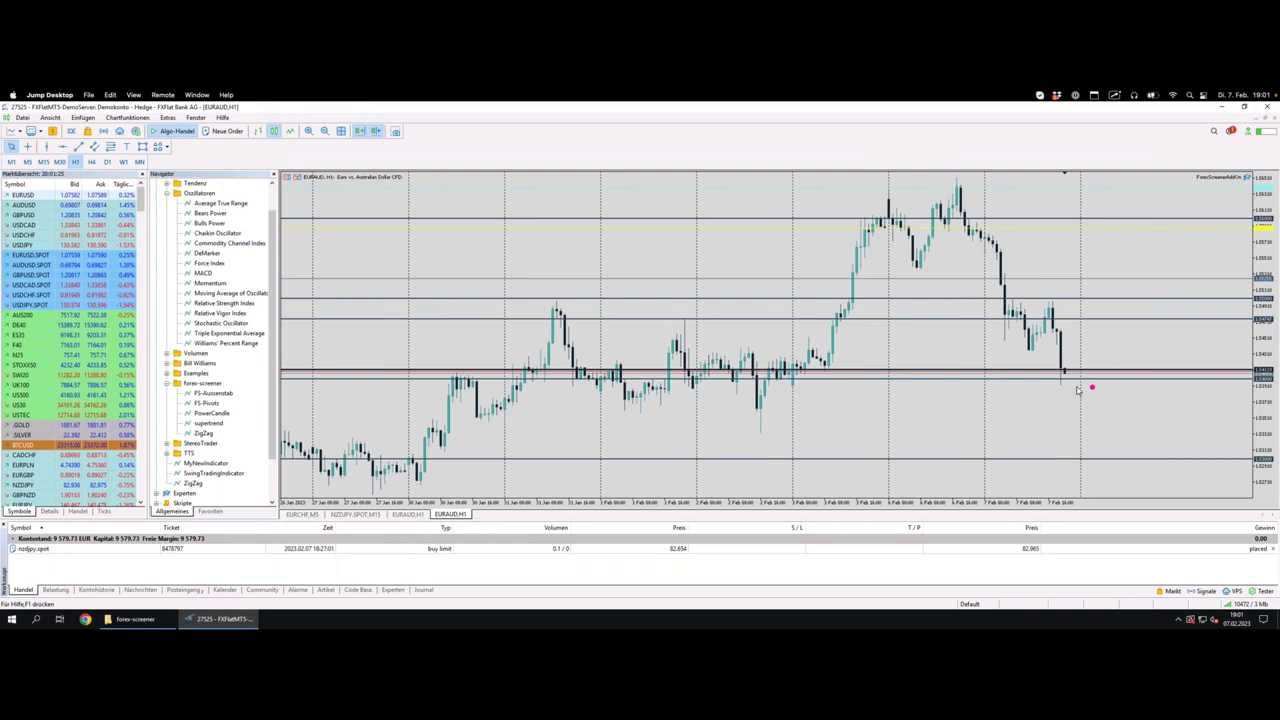
left_click_drag(1057, 380, 1128, 380)
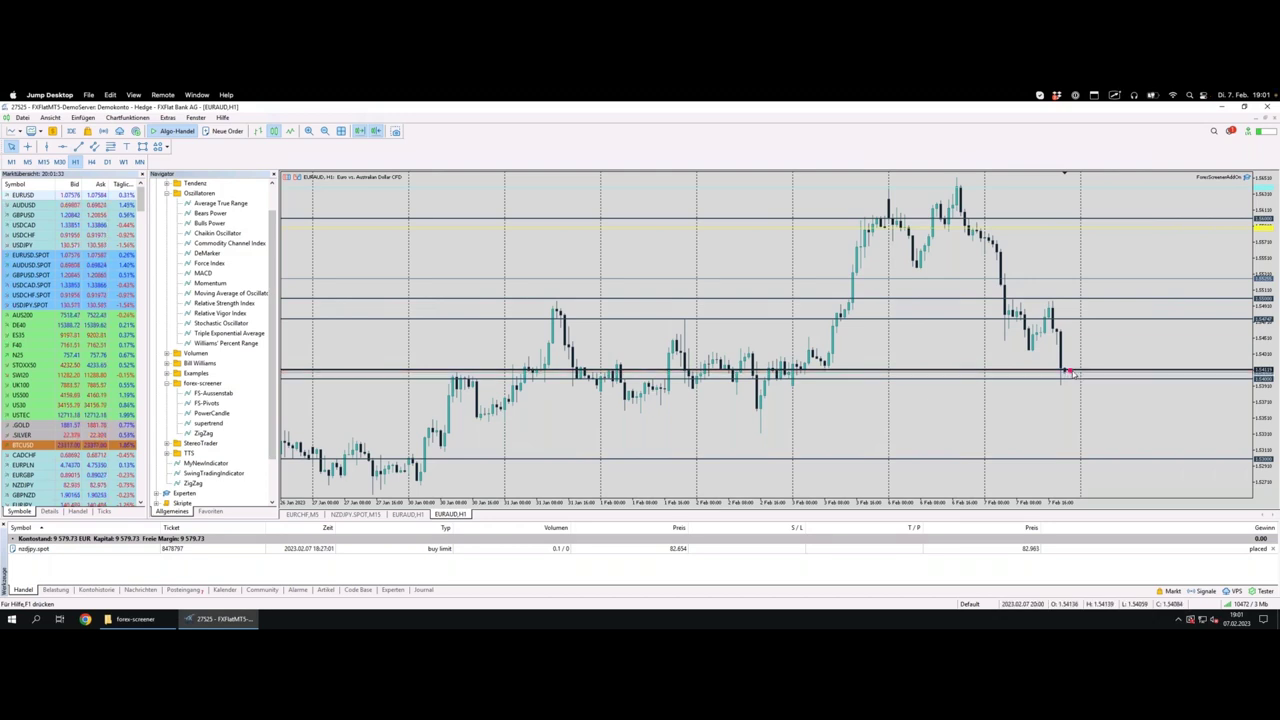
left_click_drag(1035, 370, 1107, 369)
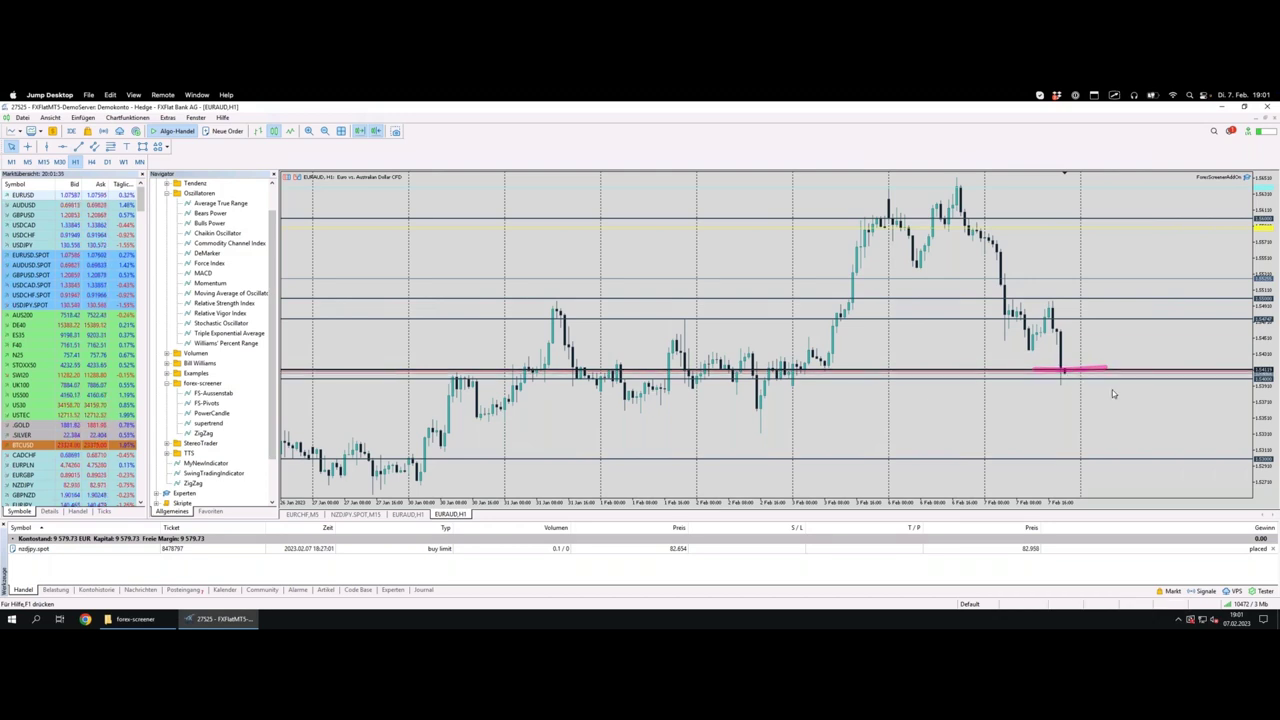
Circle the current EURAUD price where the S3 pivot meets the 1.54000 price mark, and highlight the latest candle there.
key("minus")
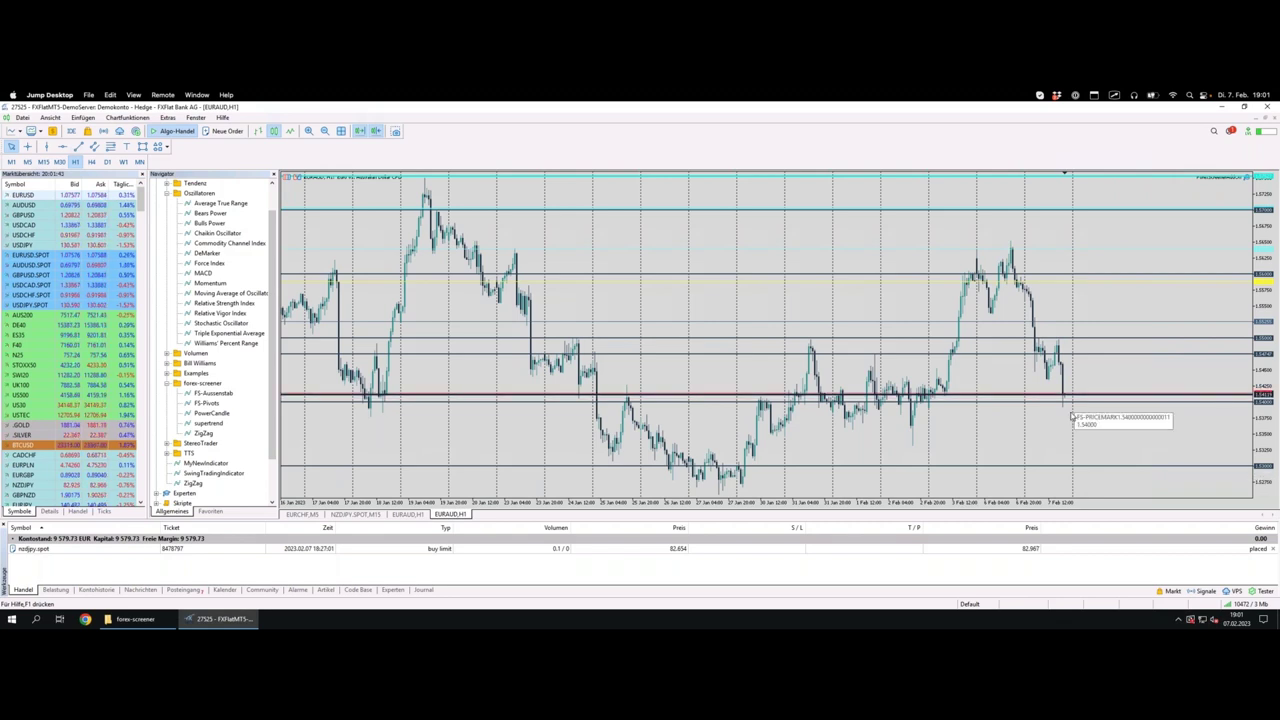
mouse_move(1068, 392)
left_mouse_down()
mouse_move(1054, 388)
mouse_move(1058, 414)
mouse_move(1072, 388)
left_mouse_up()
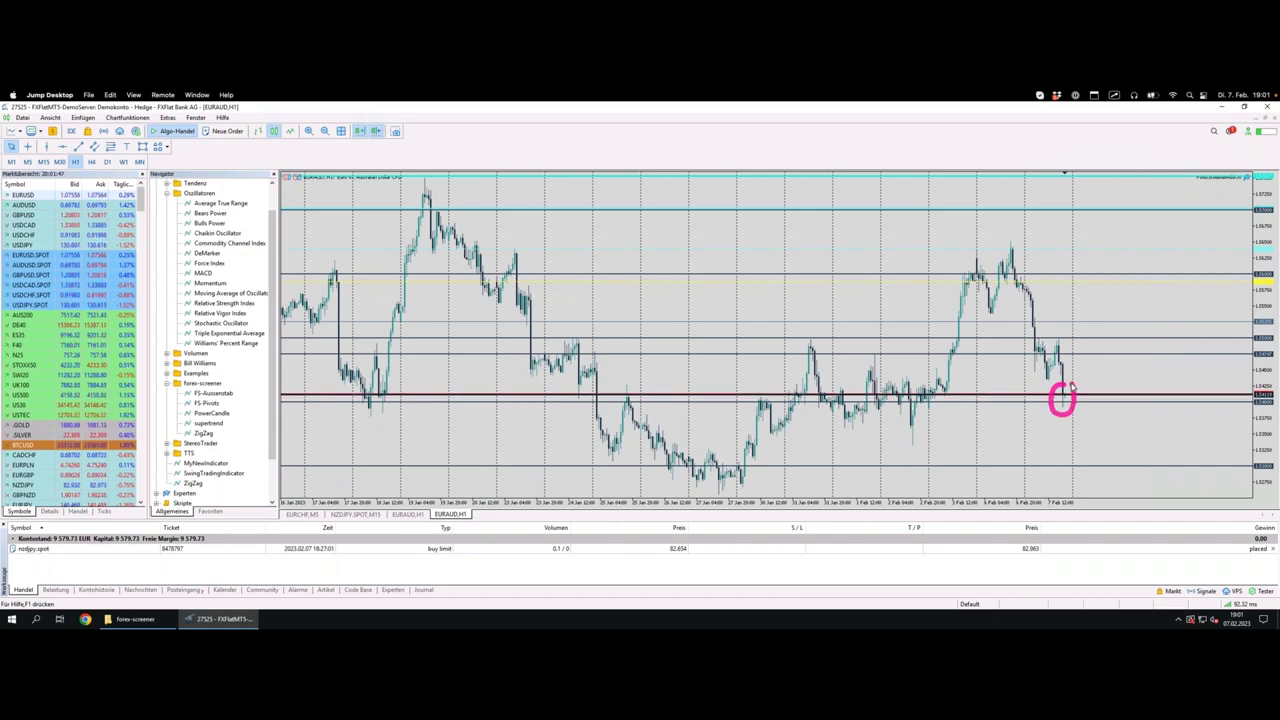
left_click_drag(1070, 400, 1074, 376)
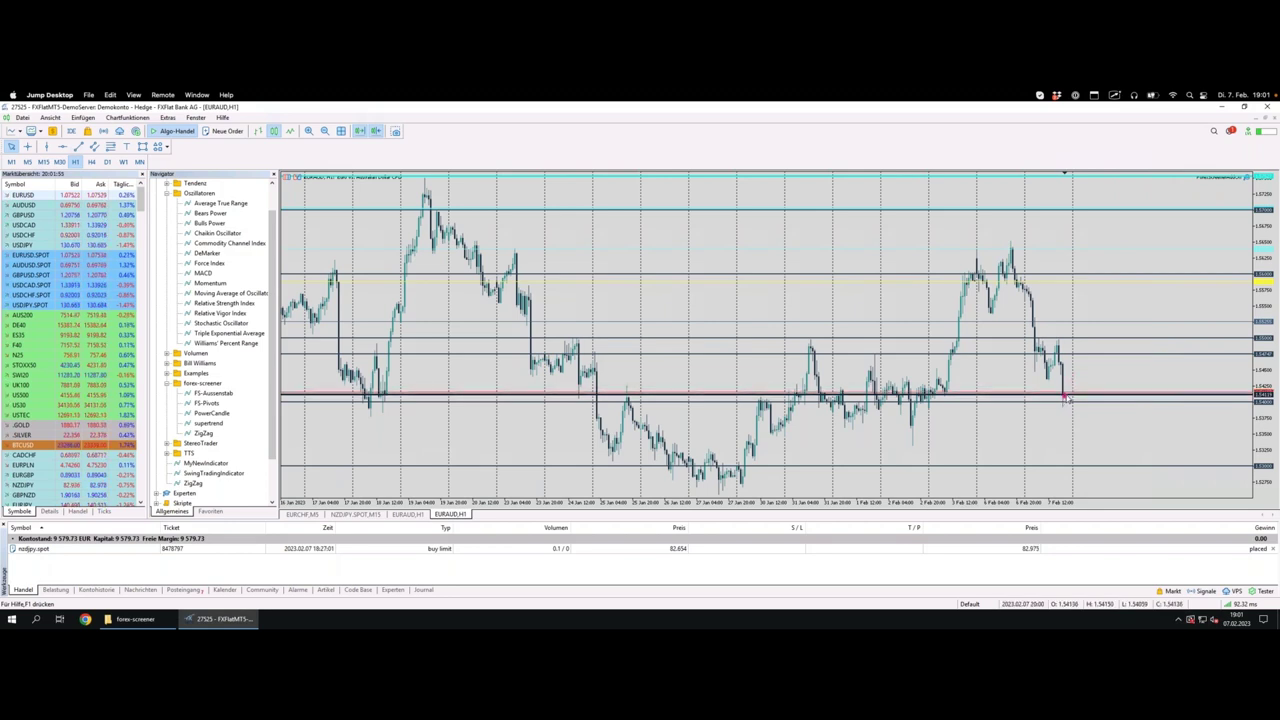
left_click_drag(1064, 398, 1068, 406)
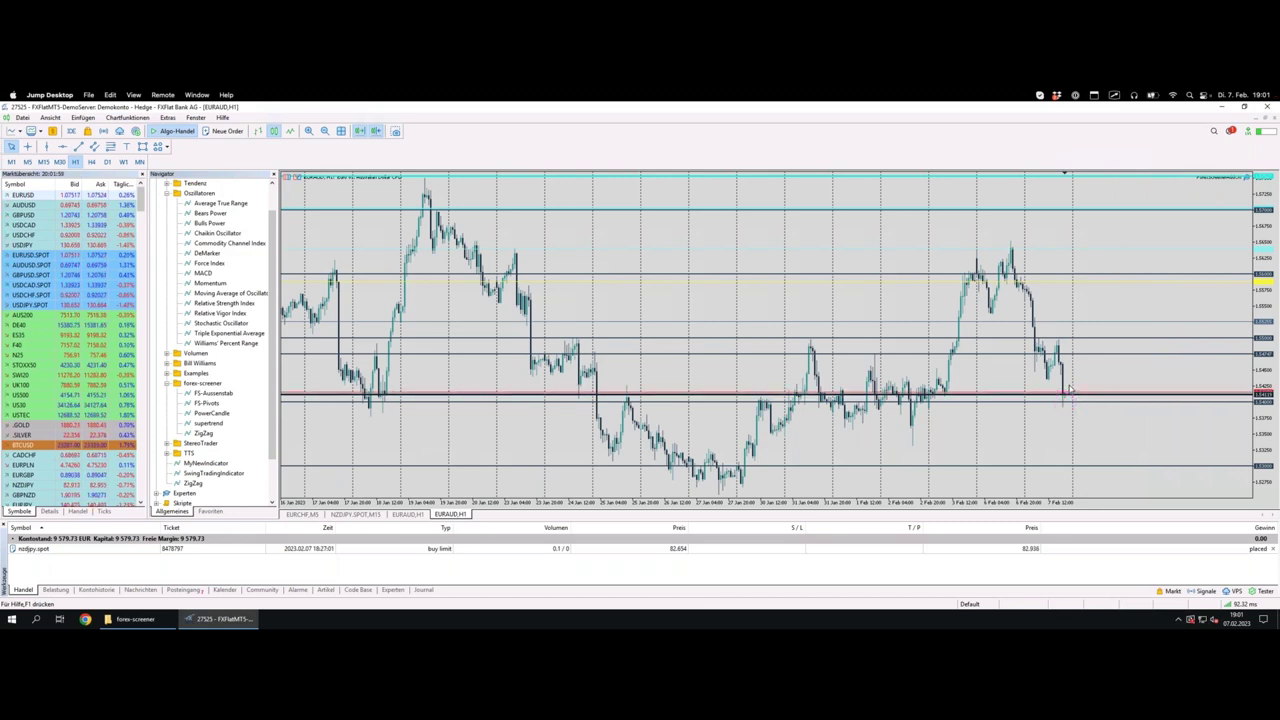
Sketch a possible rebound upward from the S3 pivot on the EURAUD chart and mark the S2 pivot level above it.
left_click_drag(1065, 398, 1080, 374)
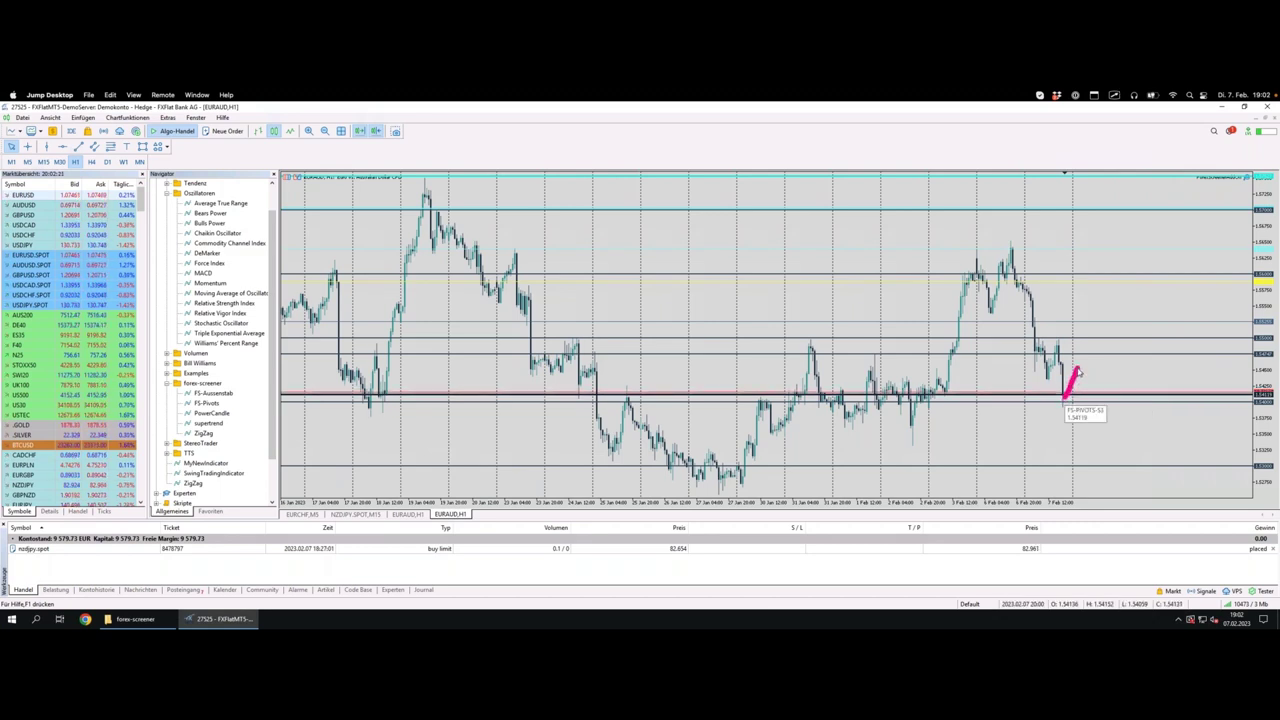
left_click(1050, 379)
left_click_drag(1031, 356, 1056, 356)
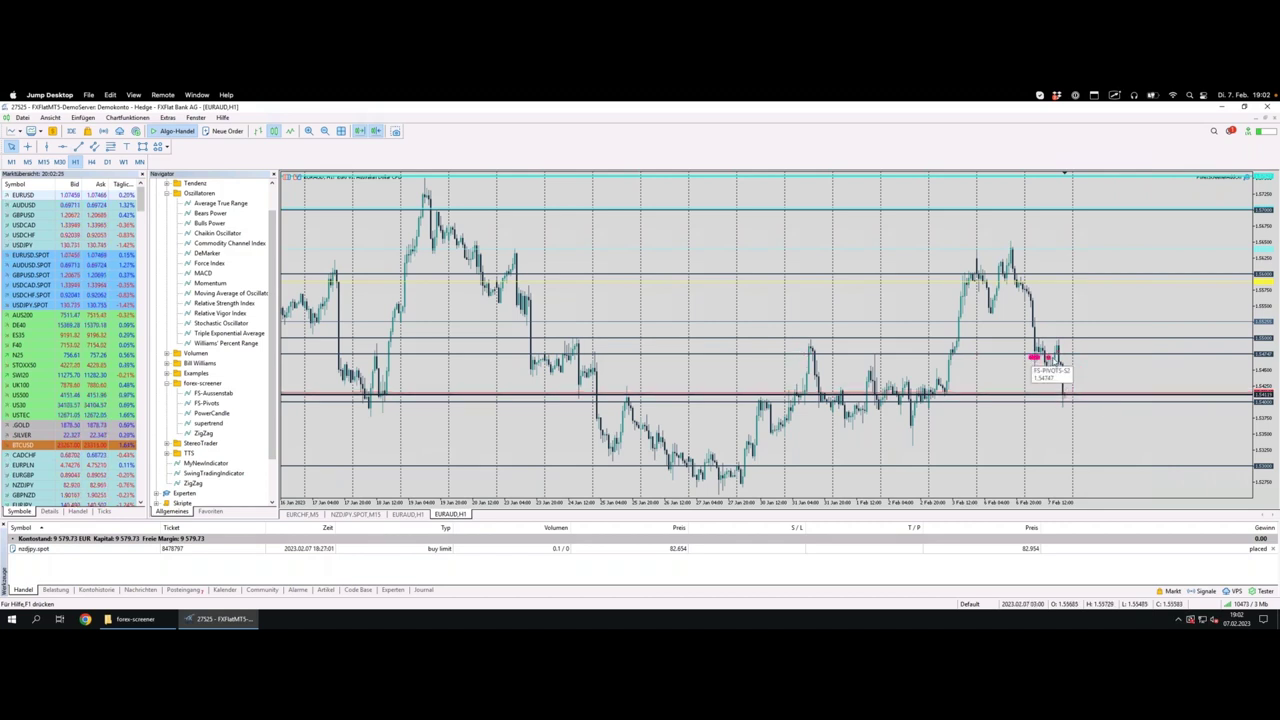